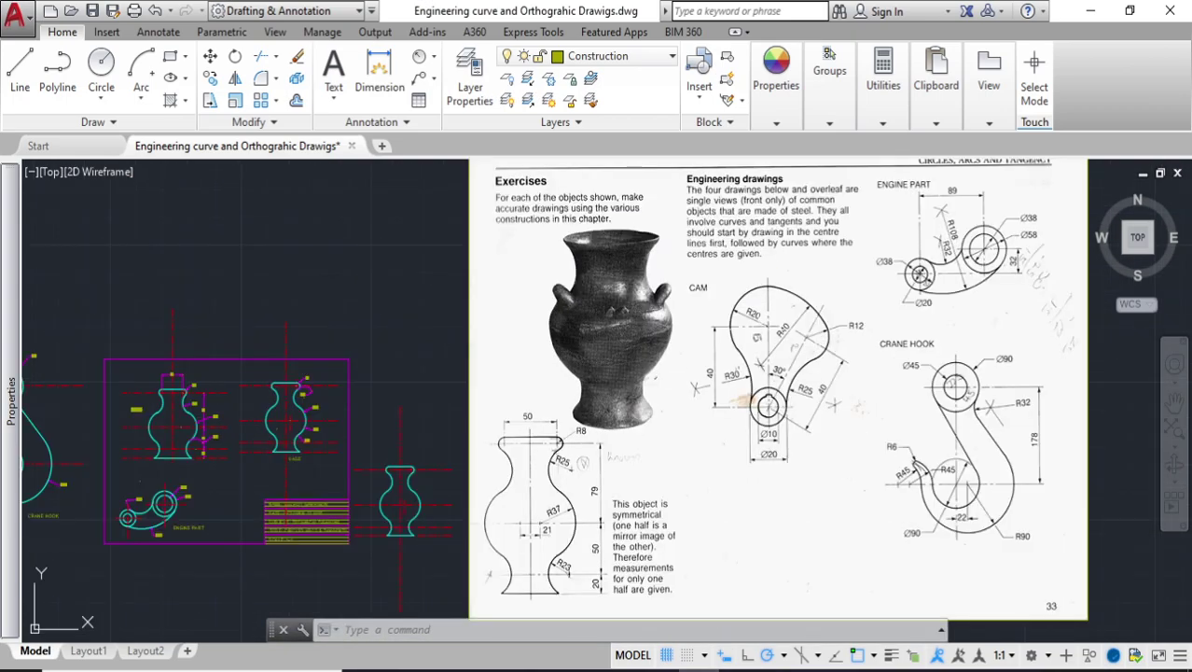
Switch to the web browser and search Google for "cam" in a new tab
scroll(758, 311, "up", 3)
middle_click_drag(776, 325, 686, 326)
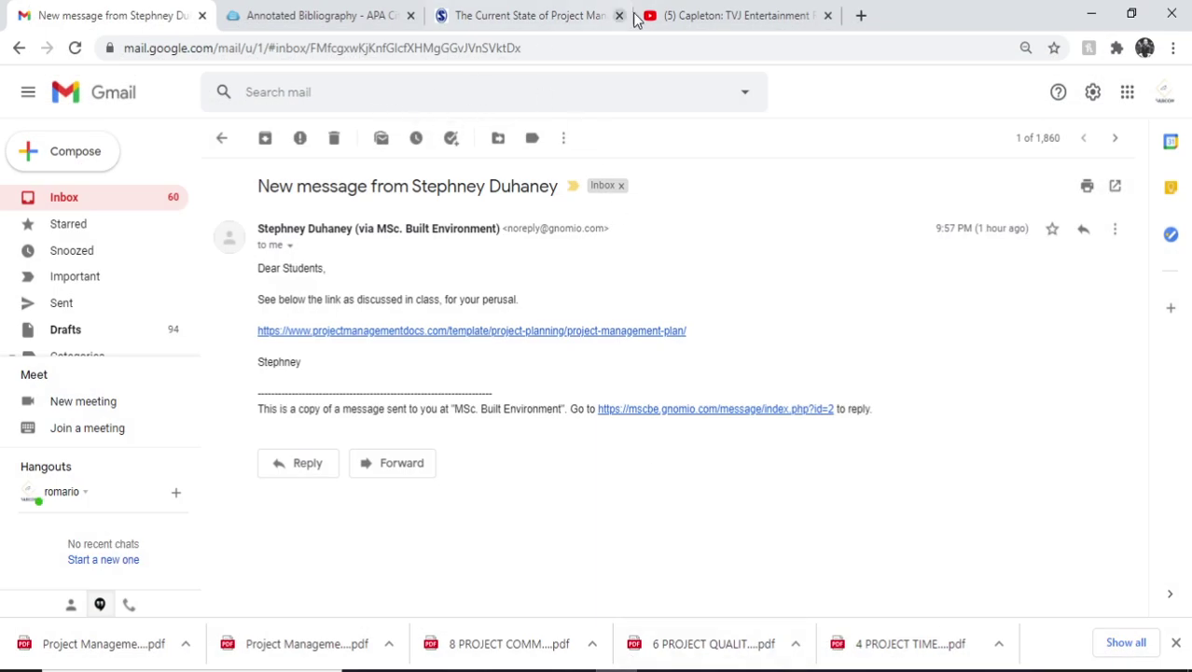
left_click(863, 17)
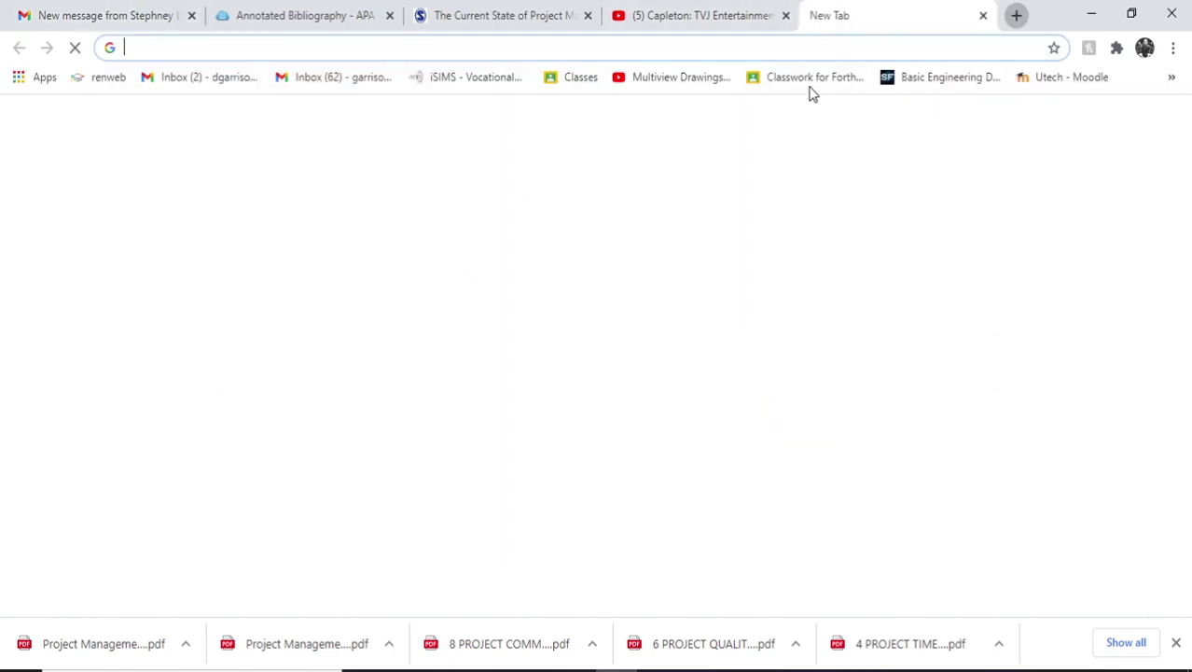
left_click(477, 376)
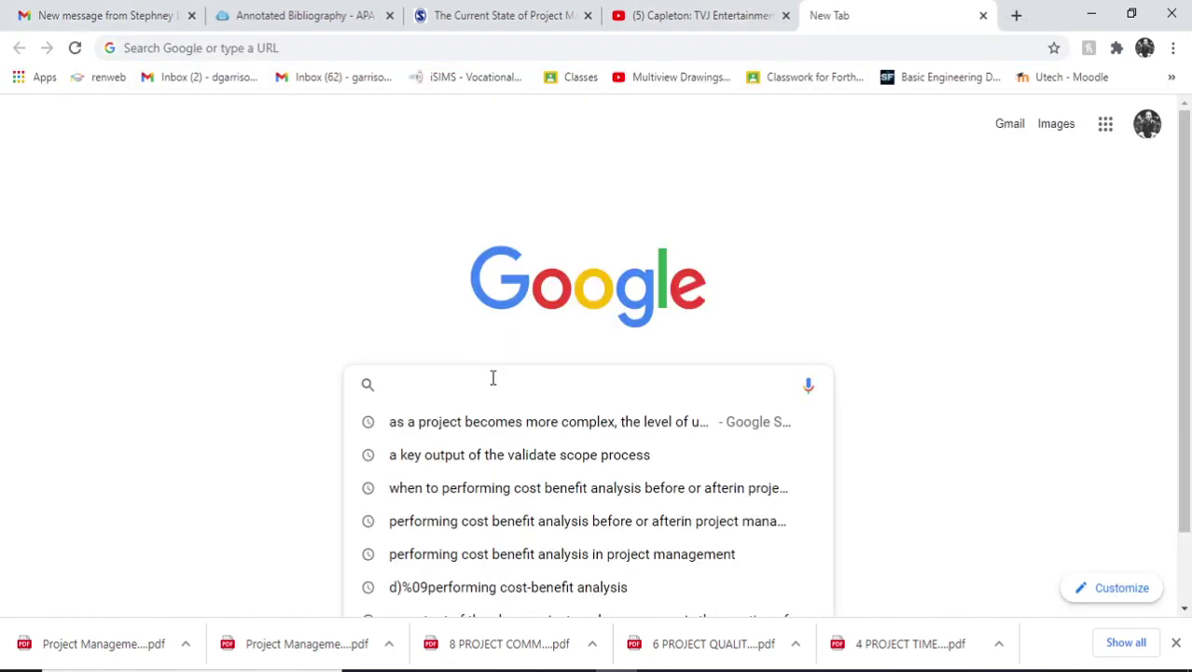
type("cam")
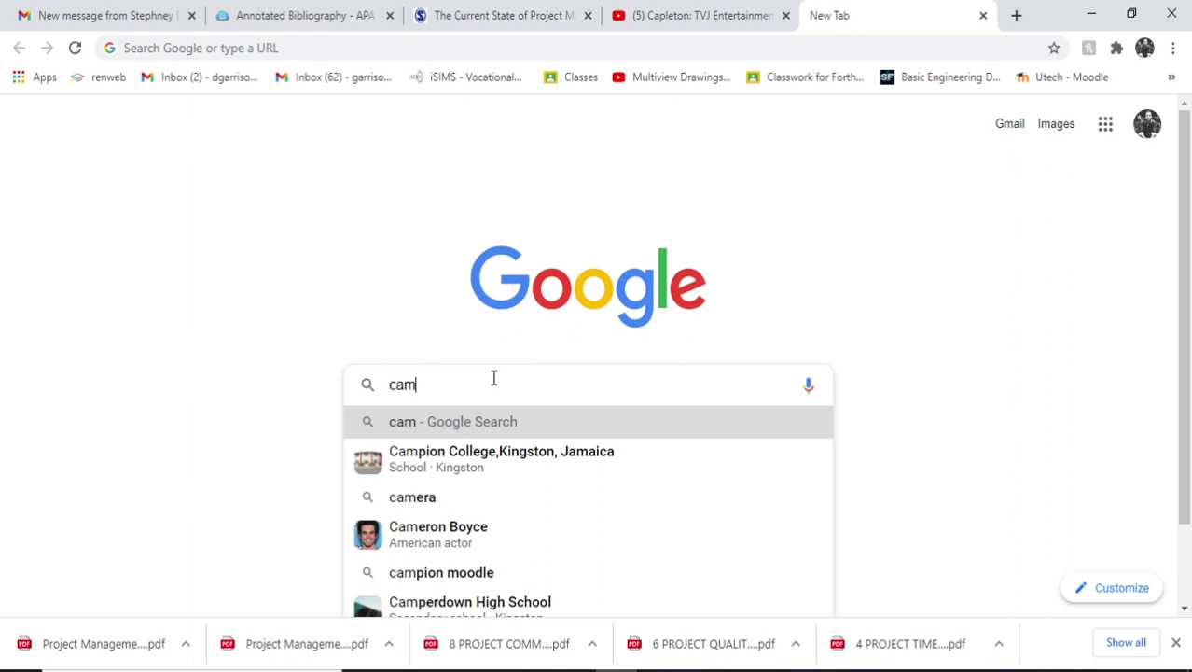
key("Return")
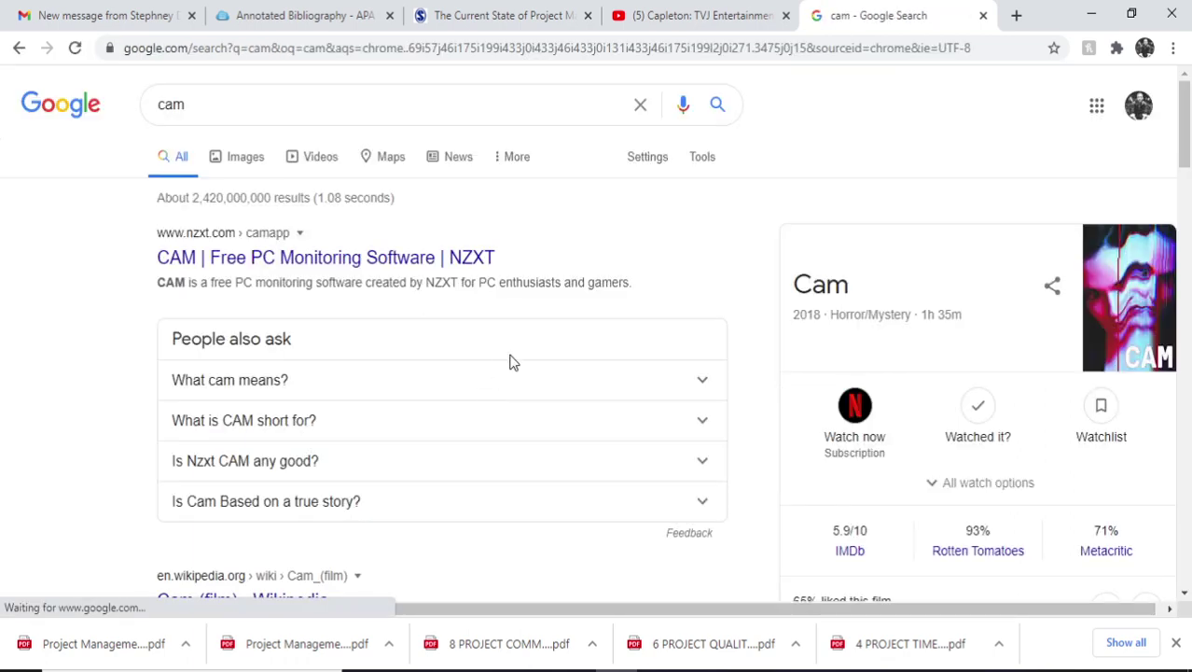
Expand the related question "What cam means?" in the search results and read its answer
left_click(695, 382)
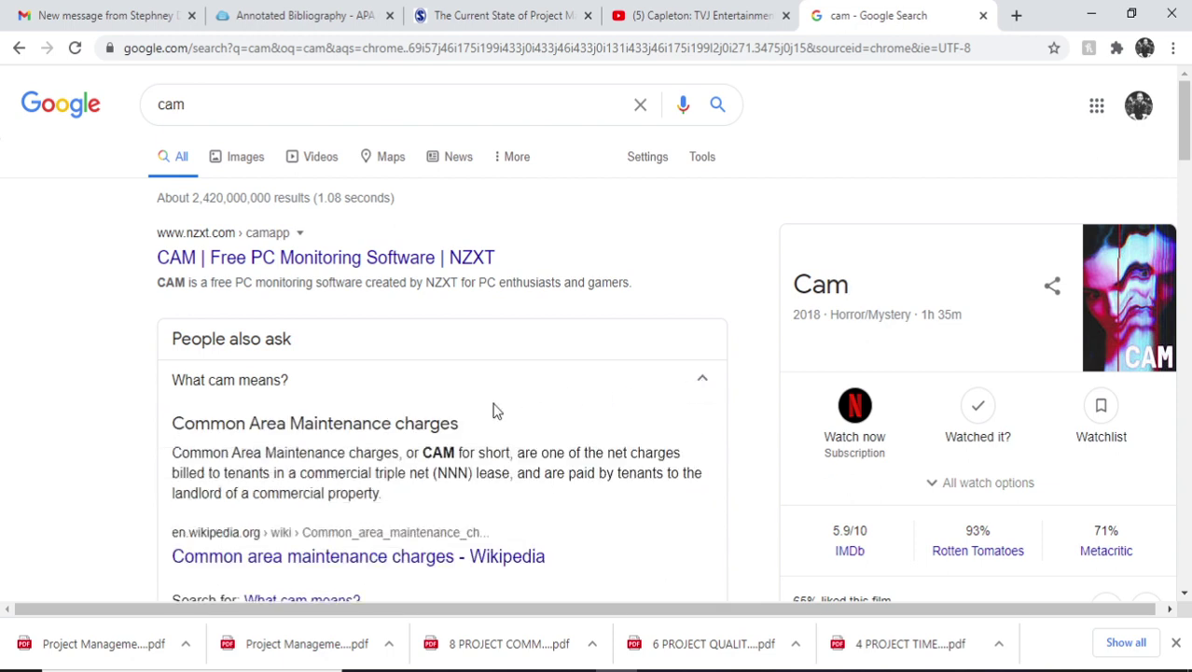
scroll(444, 415, "down", 1)
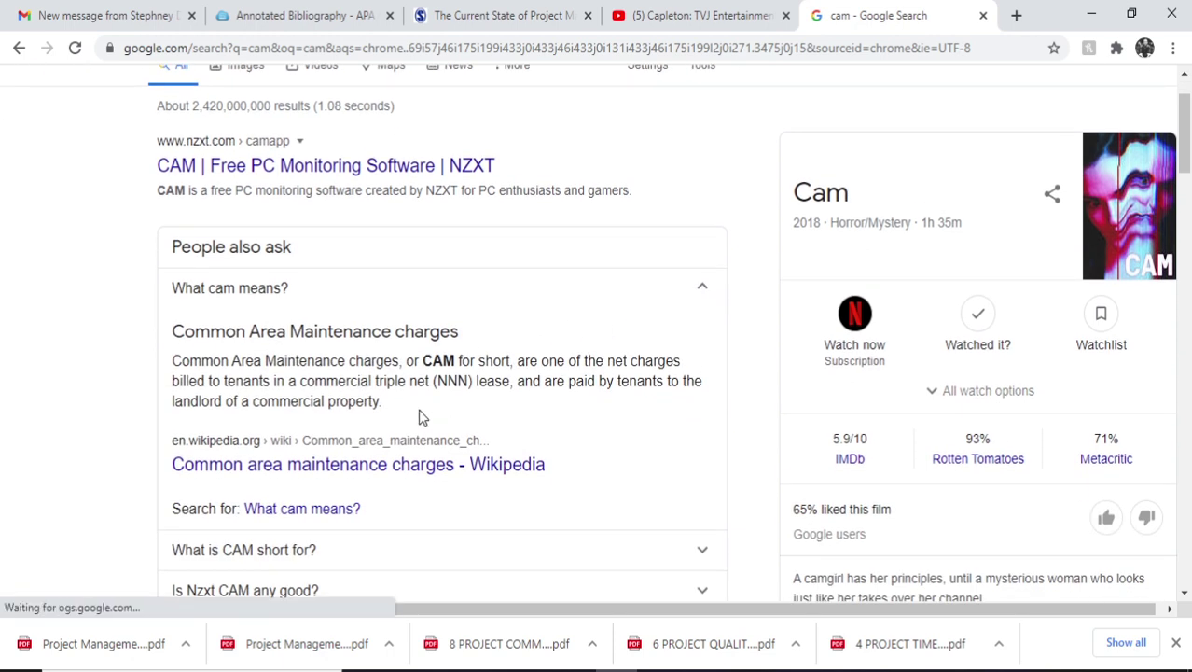
scroll(369, 252, "up", 1)
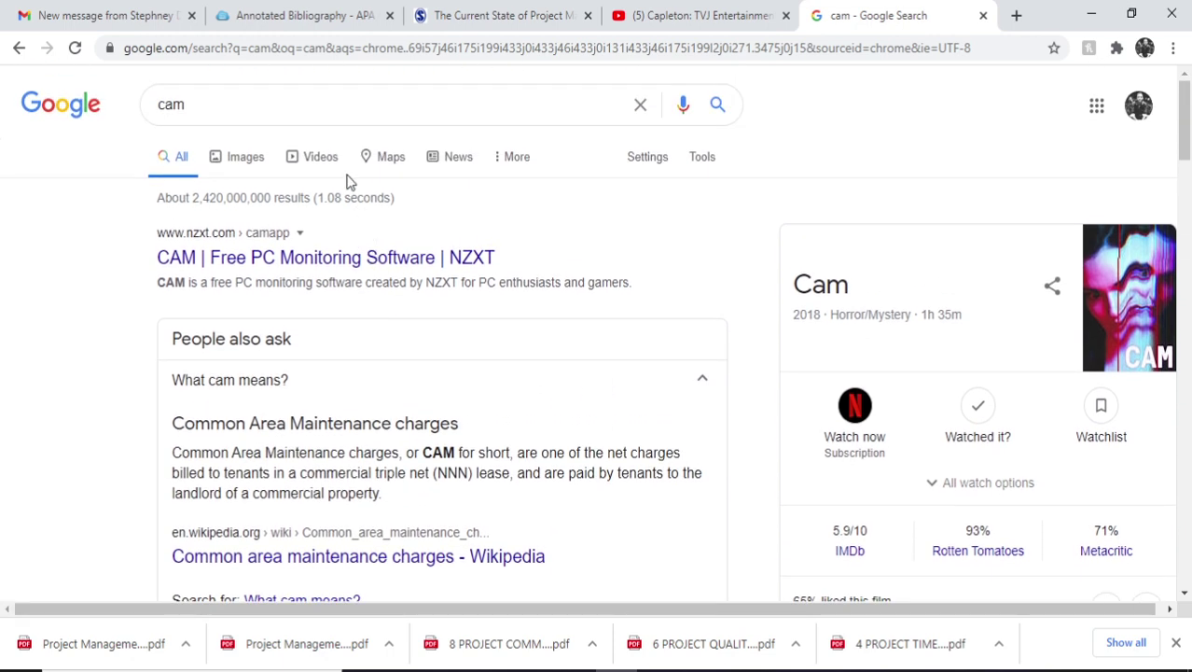
Refine the Google search to "cam in engineering drawing"
left_click(265, 106)
type("in ")
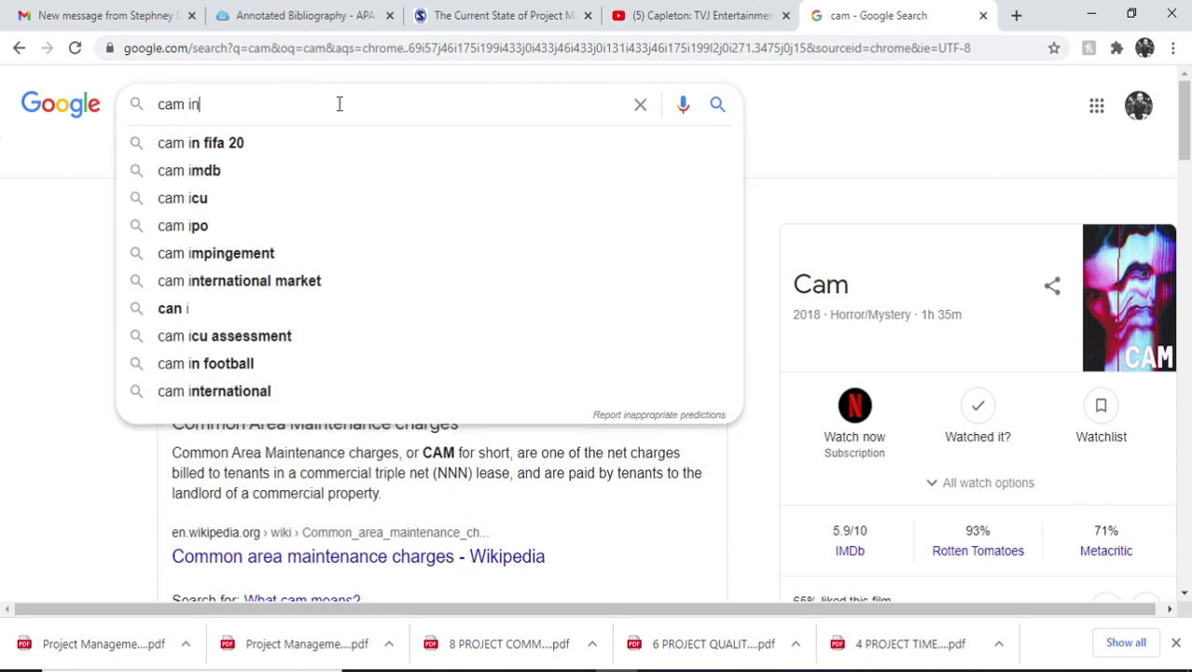
type("e")
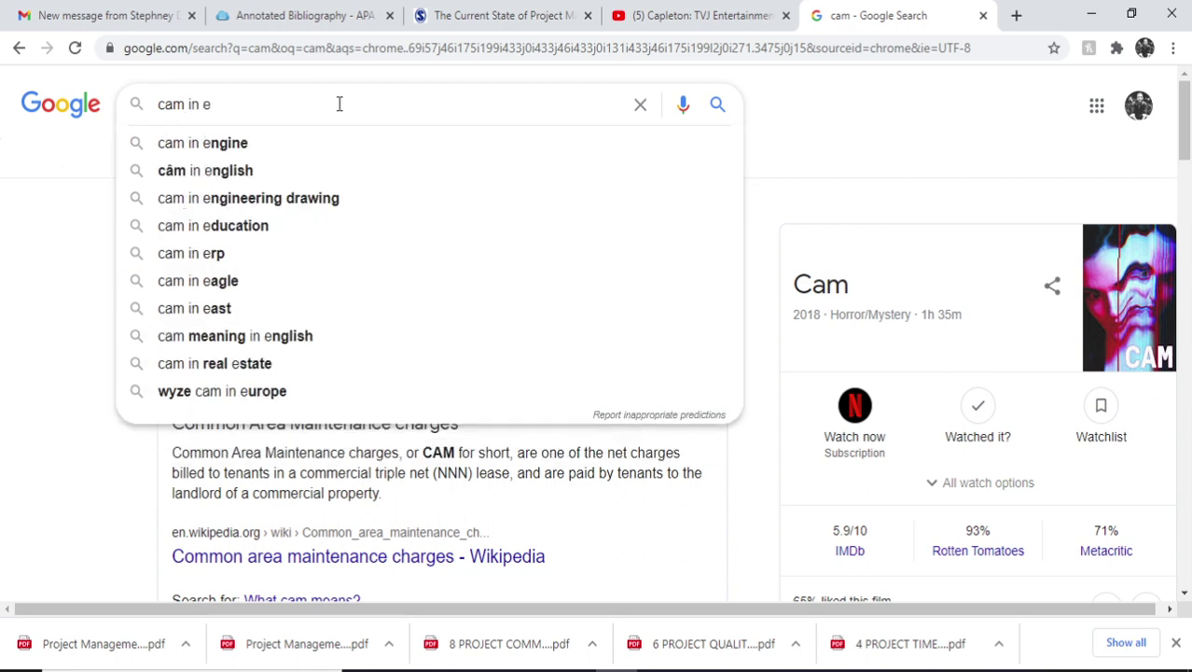
left_click(317, 197)
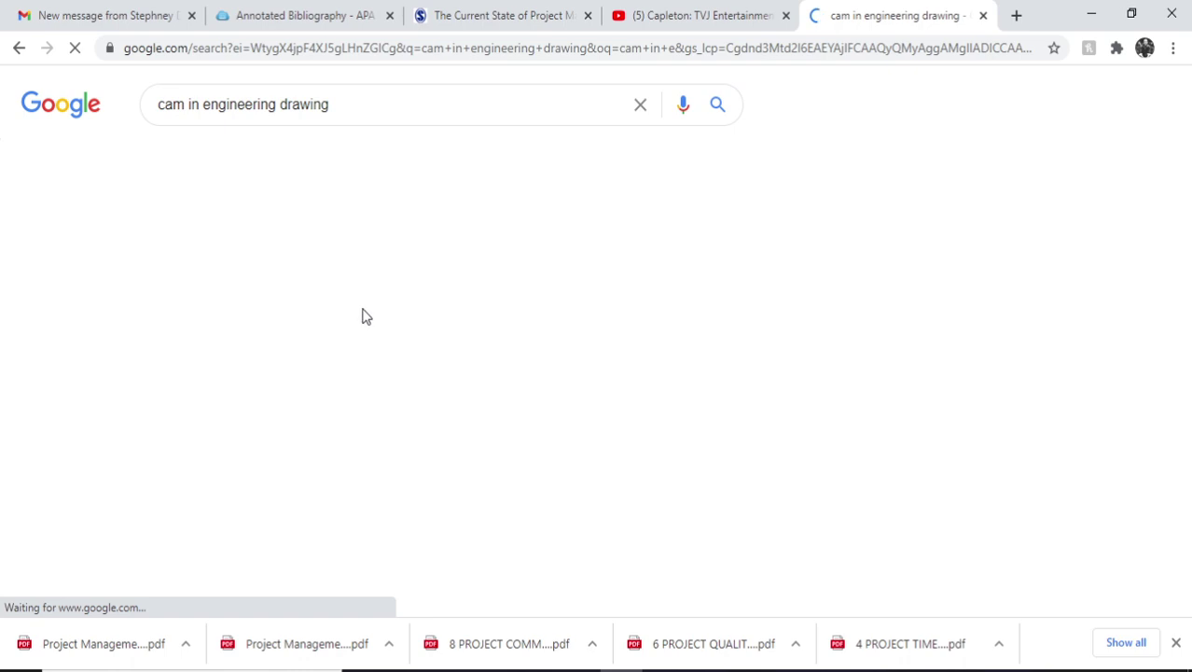
Review the results for the definition of a cam, expanding "What is CAM and its types?", and examine the listed cam drawing videos
scroll(365, 308, "down", 2)
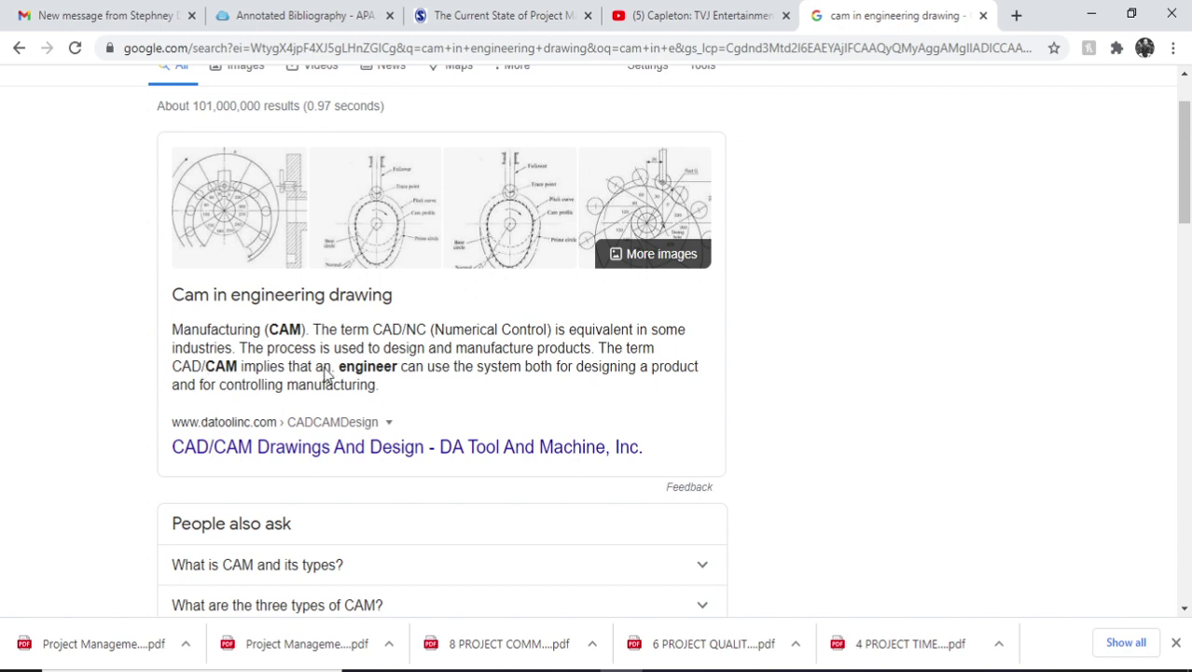
scroll(296, 386, "down", 2)
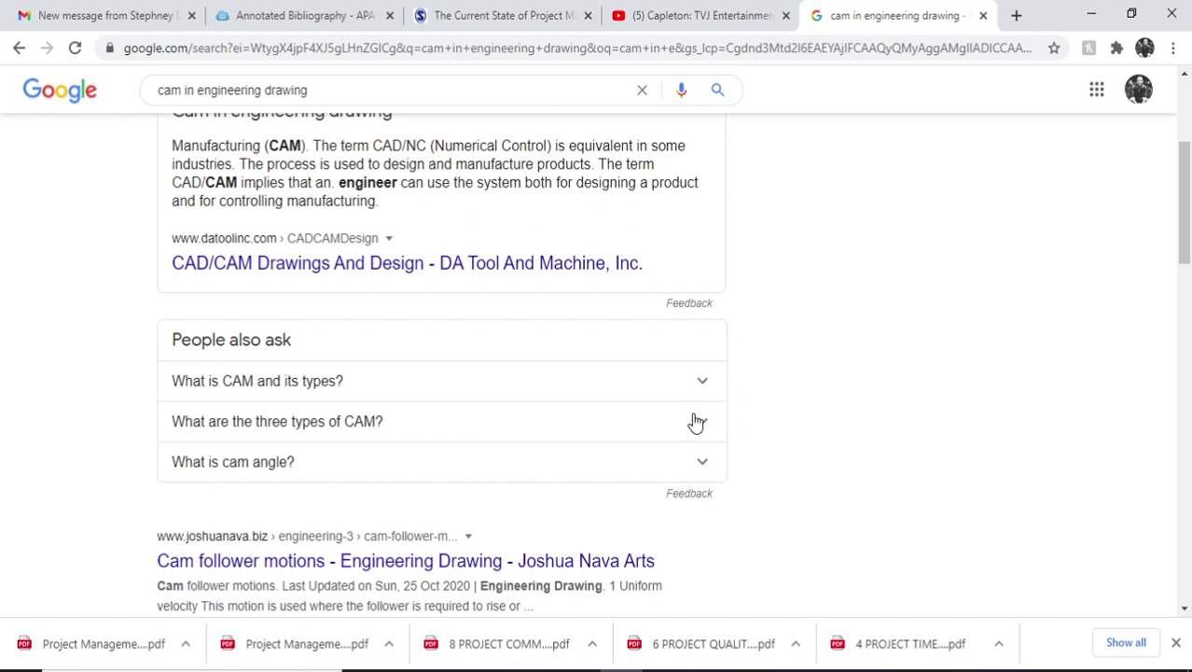
left_click(701, 384)
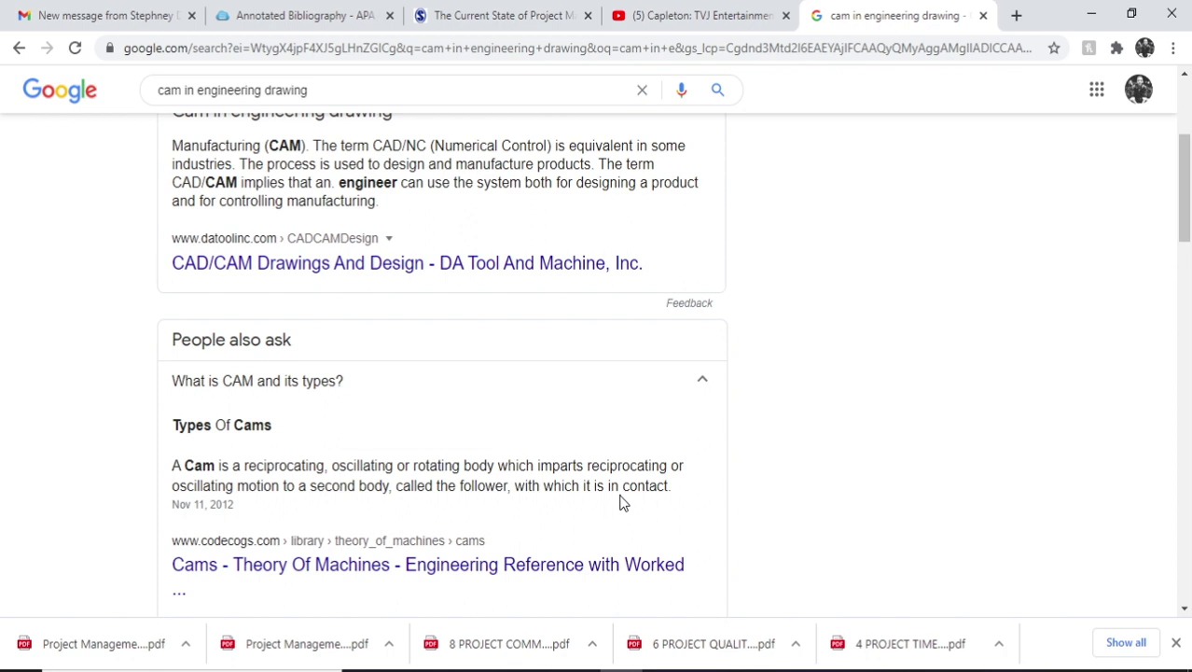
scroll(554, 458, "down", 1)
scroll(511, 415, "up", 1)
scroll(533, 387, "down", 4)
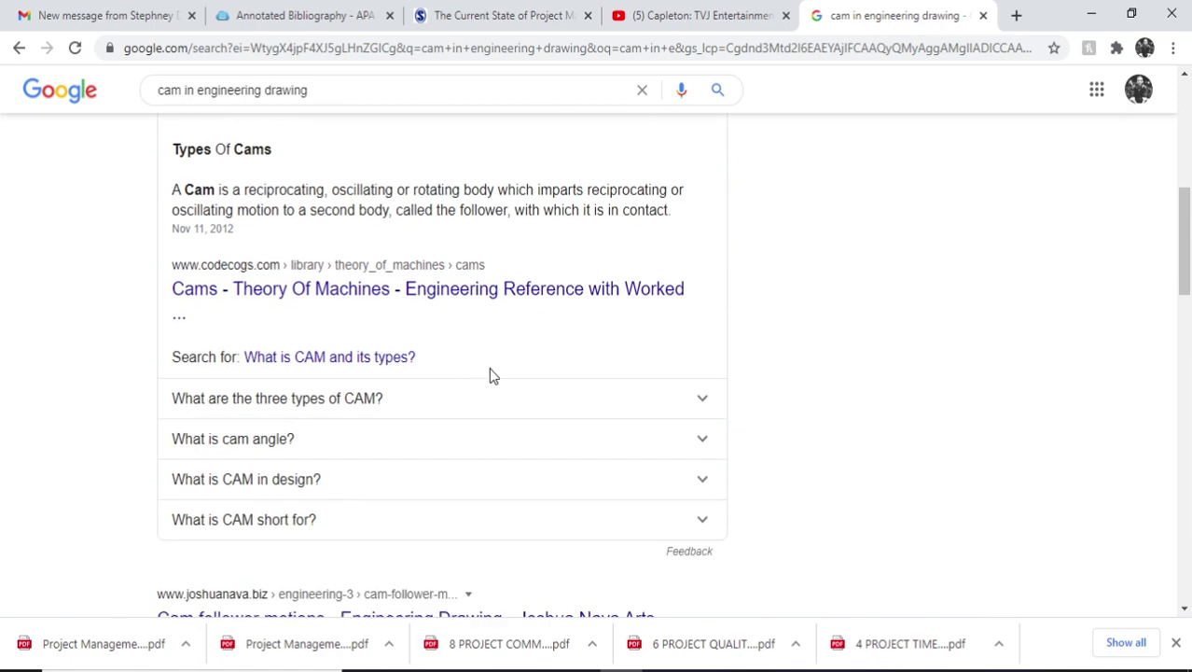
scroll(469, 376, "down", 3)
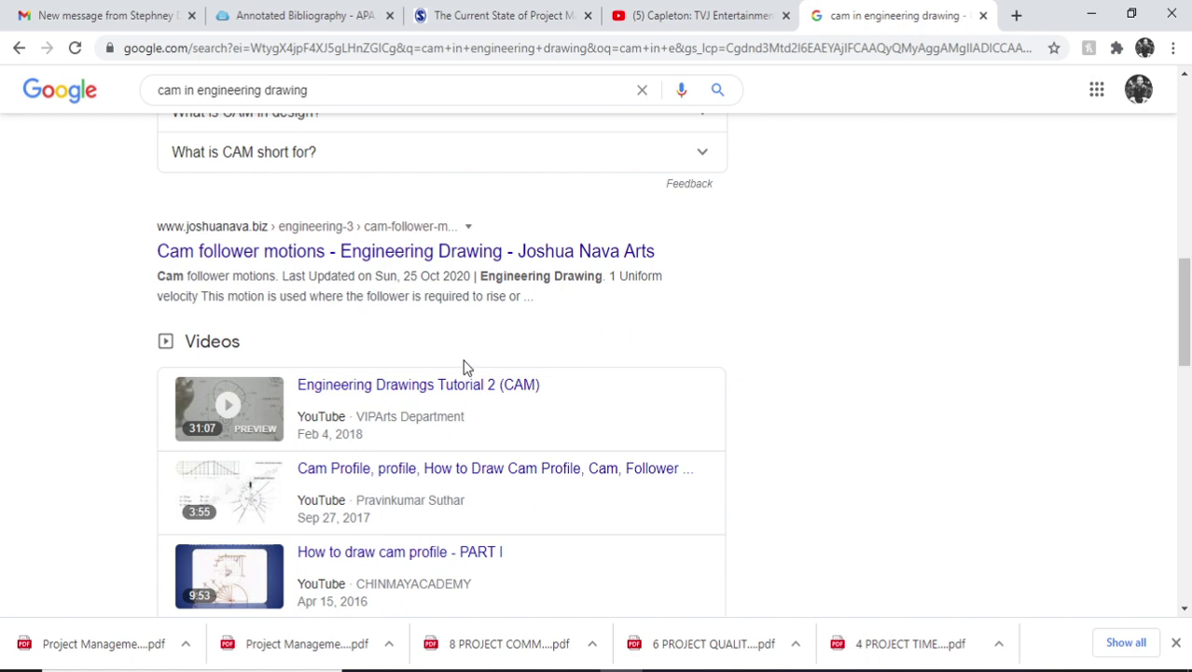
scroll(467, 366, "down", 3)
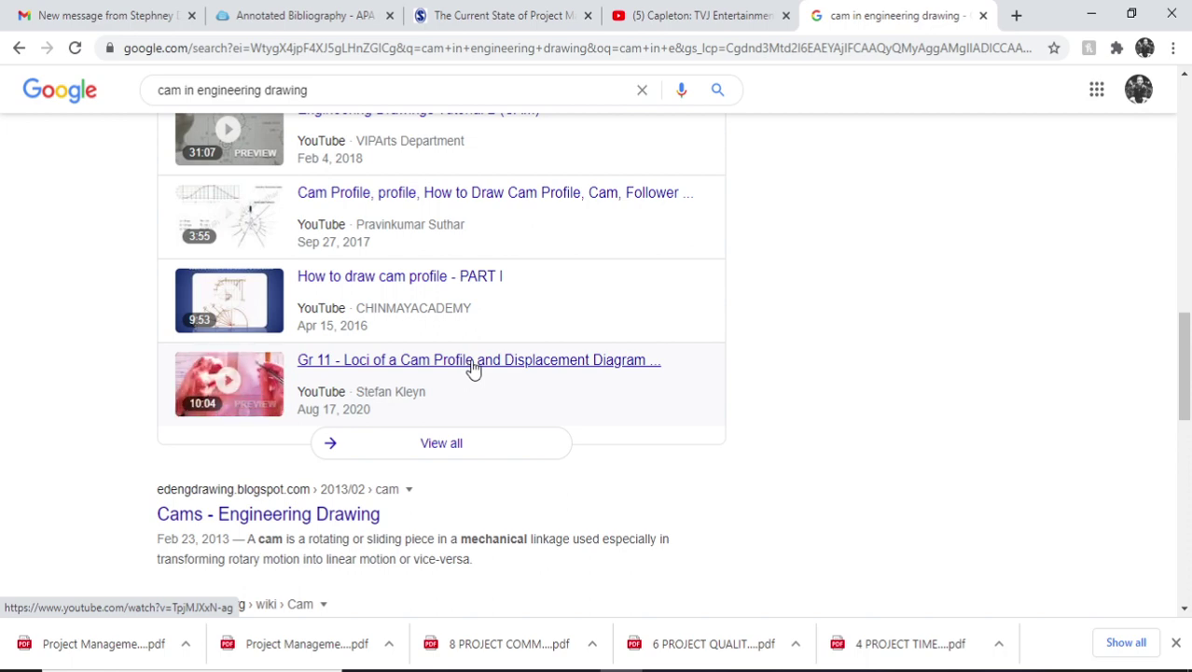
scroll(471, 369, "down", 2)
scroll(502, 355, "up", 3)
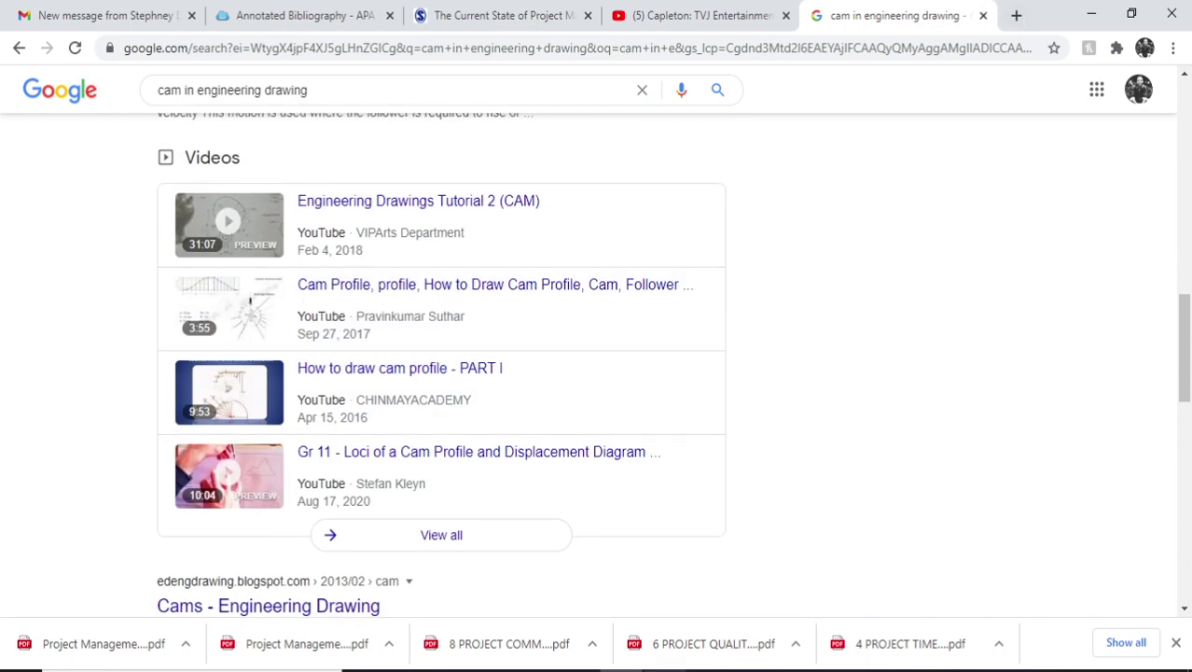
Switch back to AutoCAD and draw a vertical construction line about 455 units long in the empty space beside the scanned exercise page
key("alt+Tab")
scroll(668, 333, "up", 2)
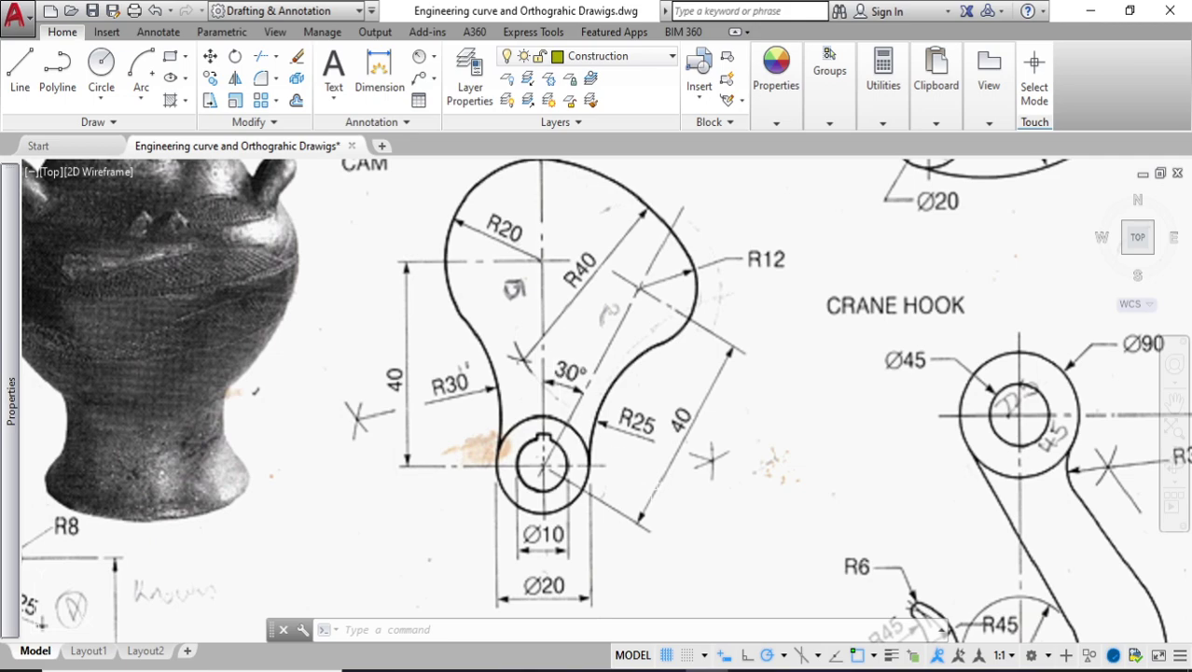
scroll(648, 443, "down", 4)
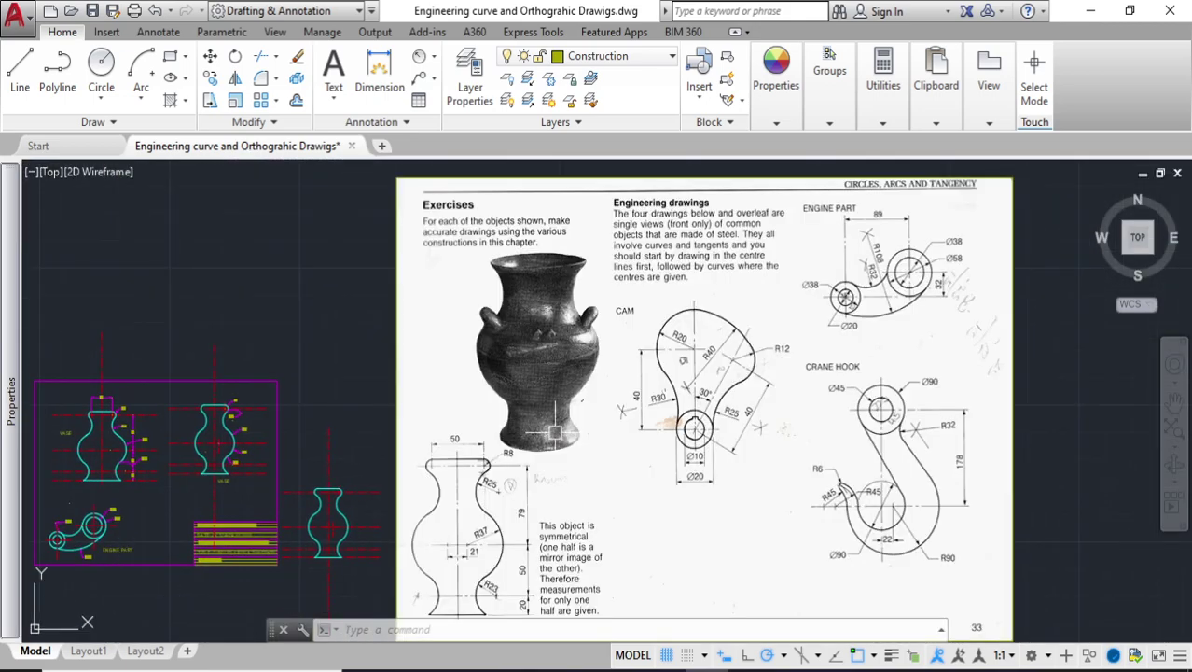
middle_click_drag(554, 431, 128, 416)
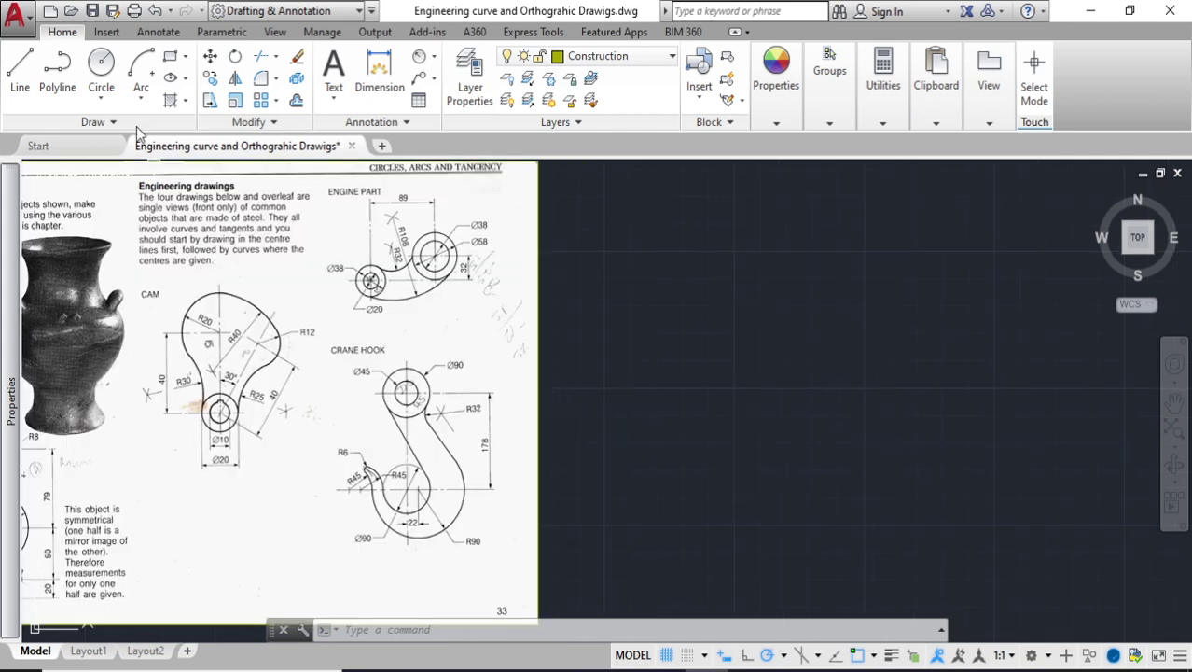
left_click(20, 70)
left_click(617, 277)
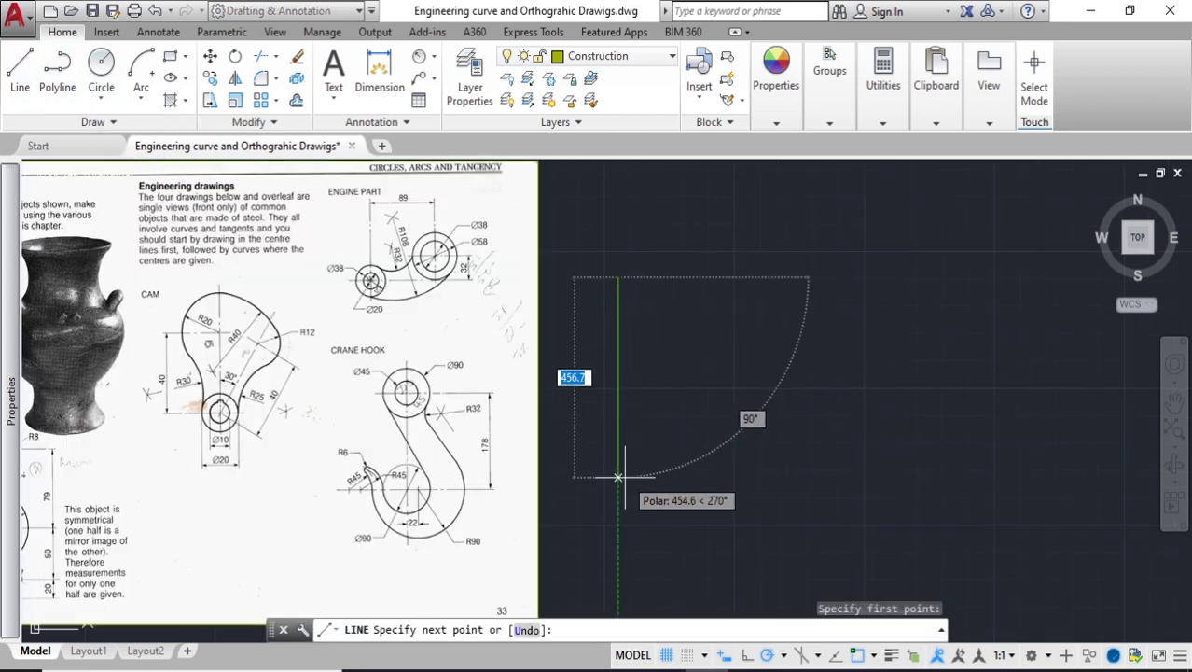
left_click(618, 476)
key("Return")
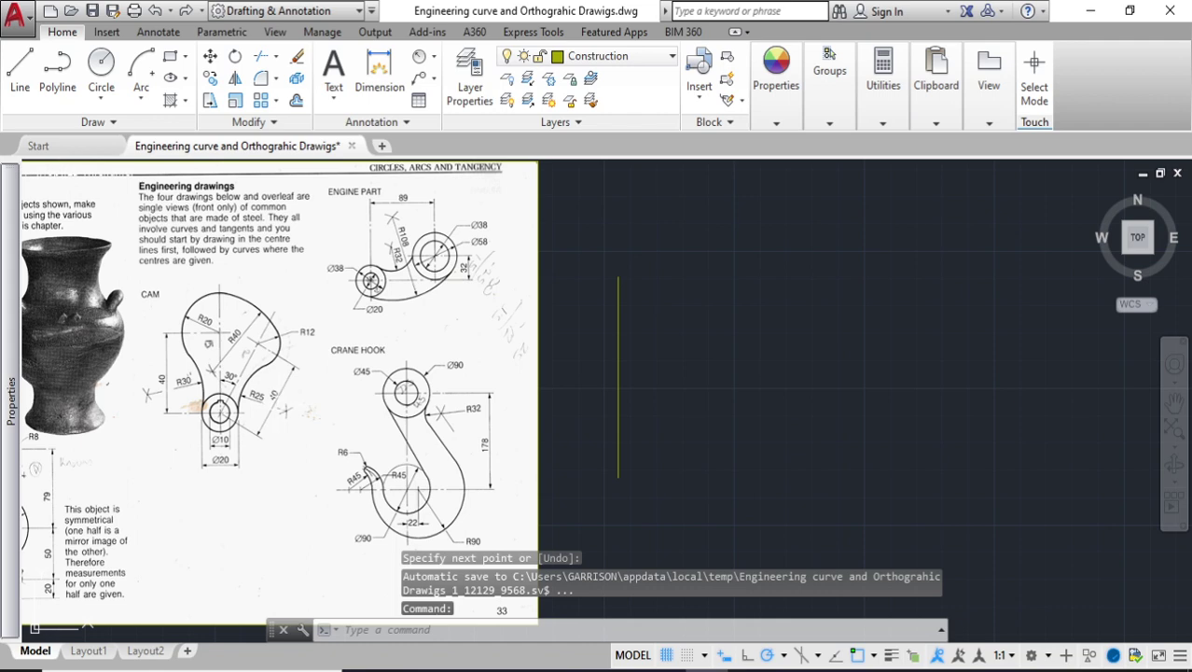
Draw an inclined construction line from the lower part of the vertical line up to the right, about 30° from the vertical
left_click(19, 70)
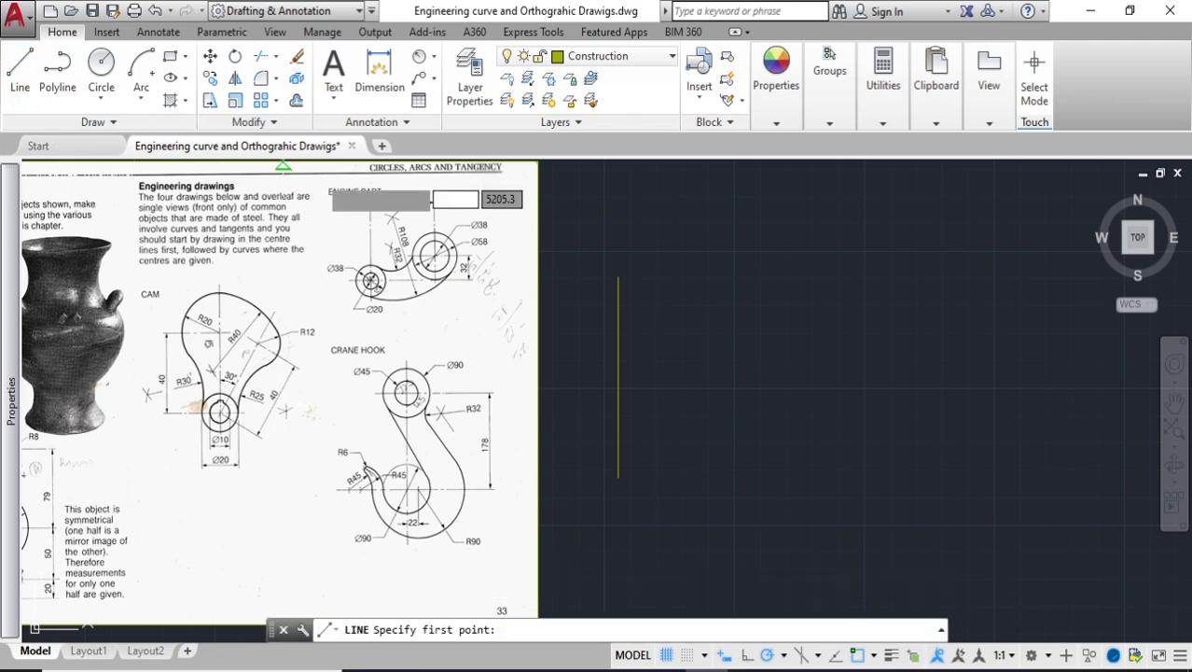
left_click(618, 419)
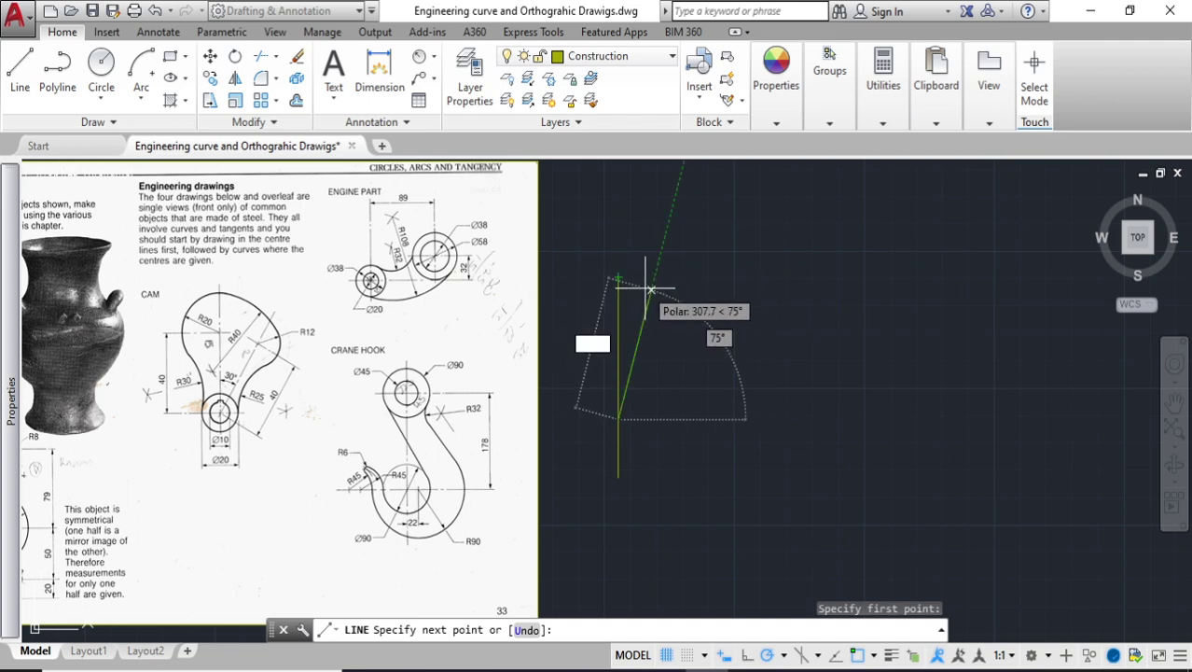
left_click(700, 269)
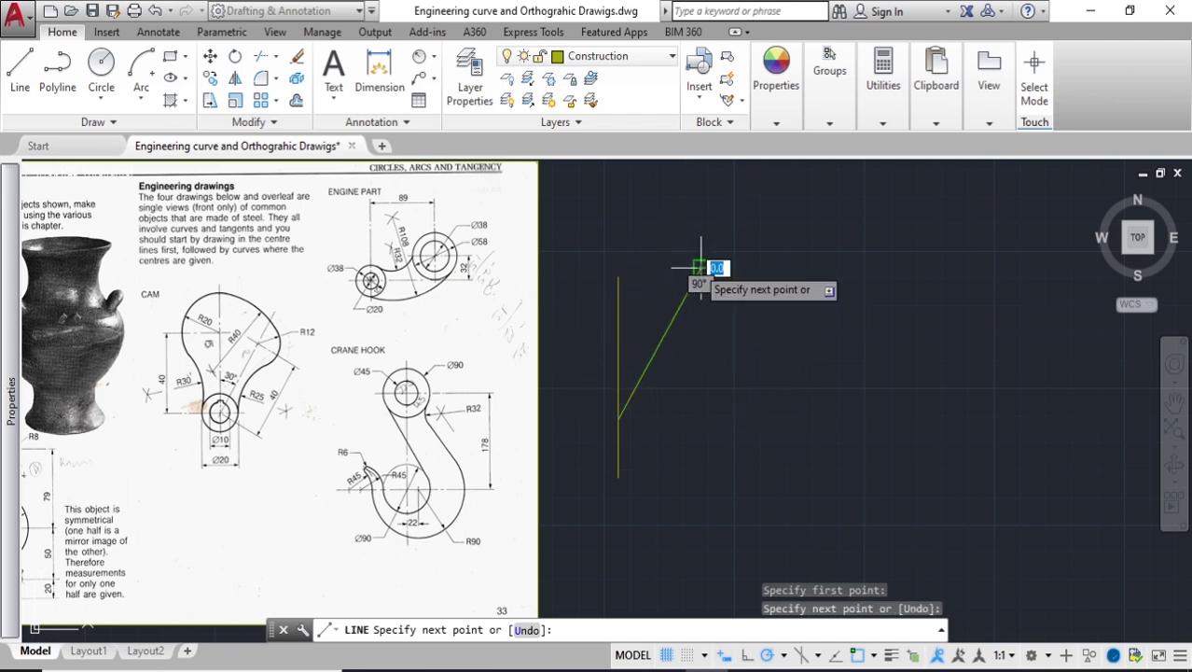
key("Return")
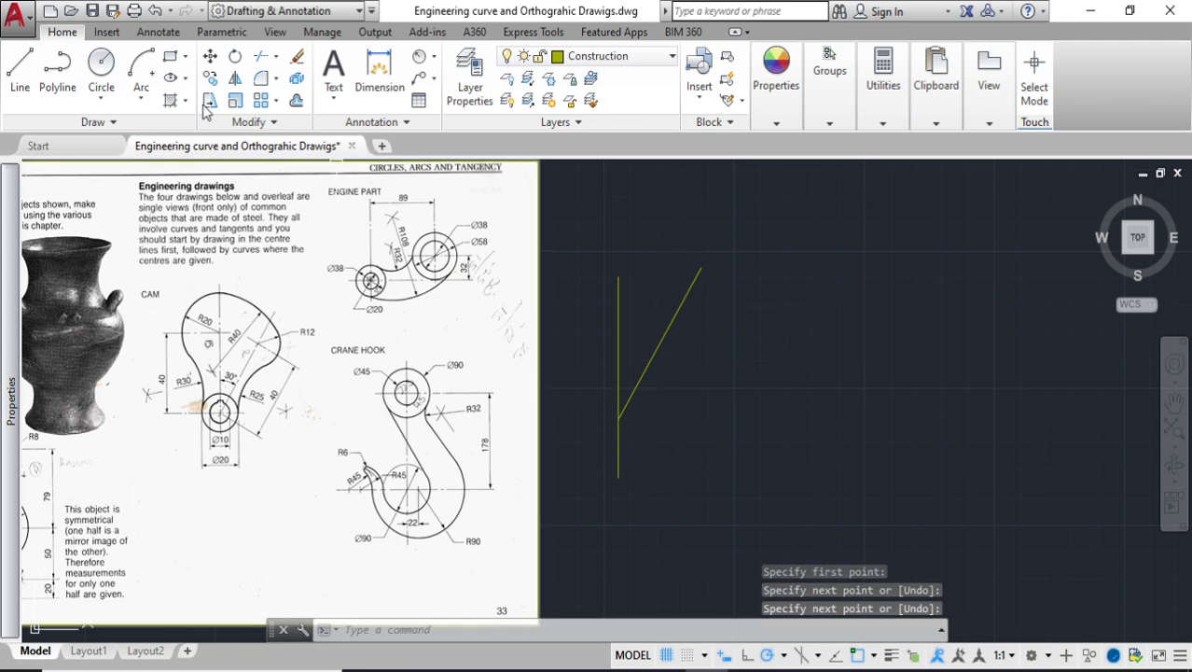
Draw a horizontal construction line extending to both sides of the point where the inclined line meets the vertical line
left_click(25, 58)
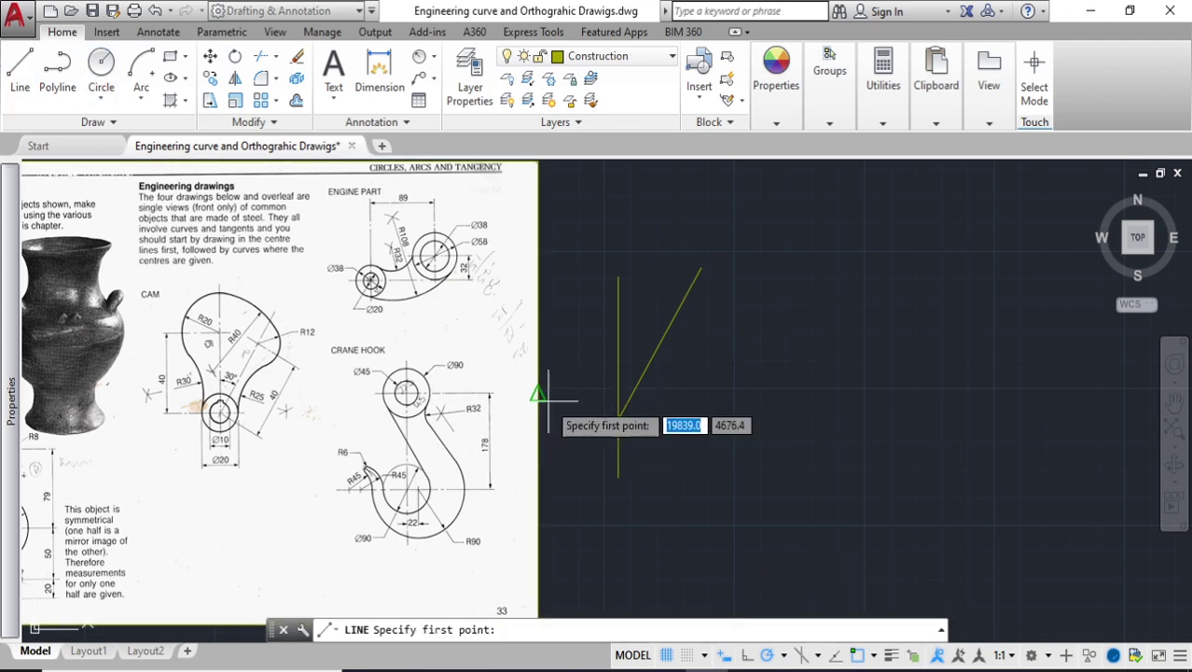
left_click(618, 419)
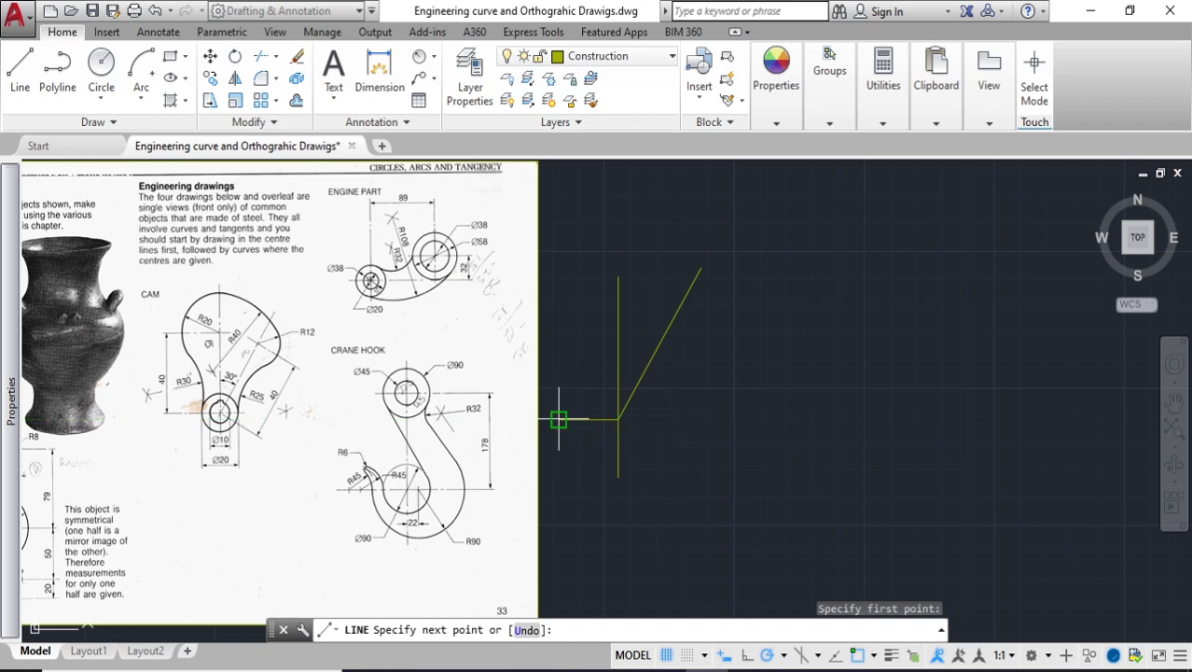
left_click(559, 418)
left_click(619, 419)
left_click(684, 419)
key("Return")
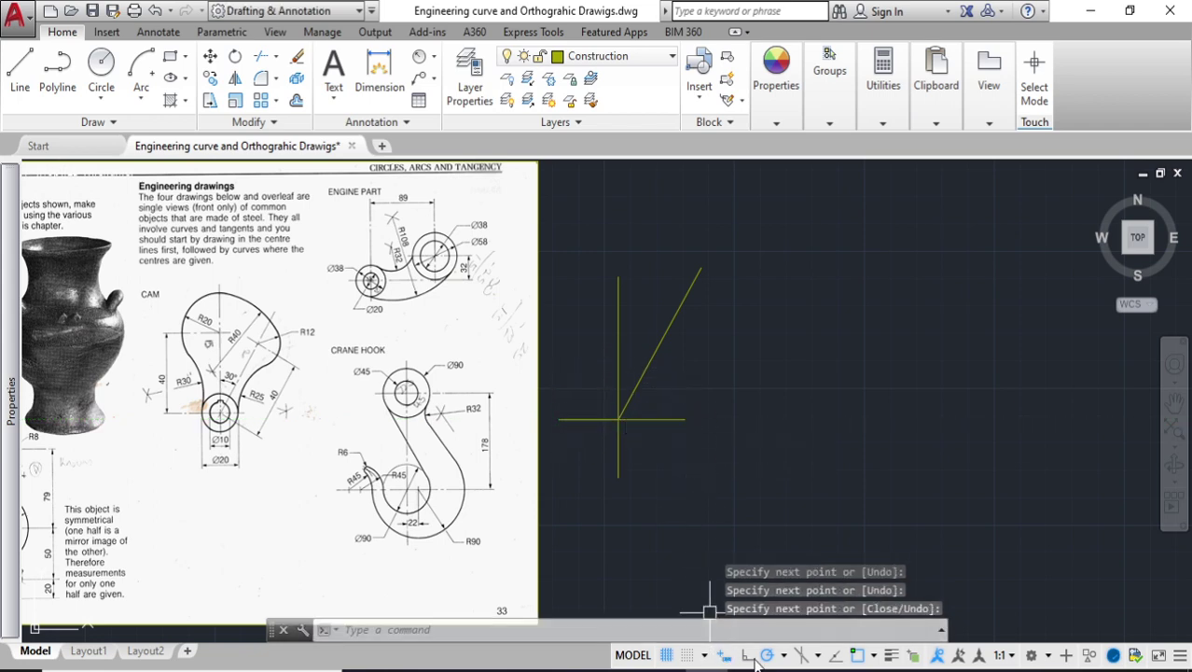
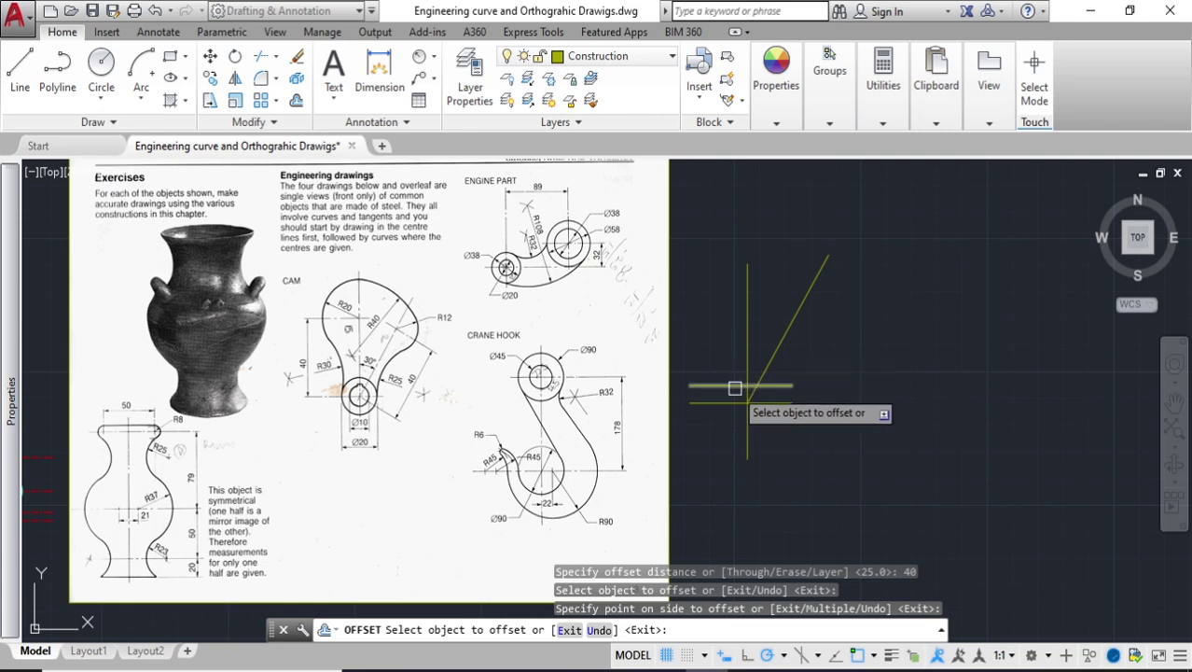
End the Offset command and erase the offset copy above the horizontal construction line
key("Escape")
left_click(725, 385)
key("Delete")
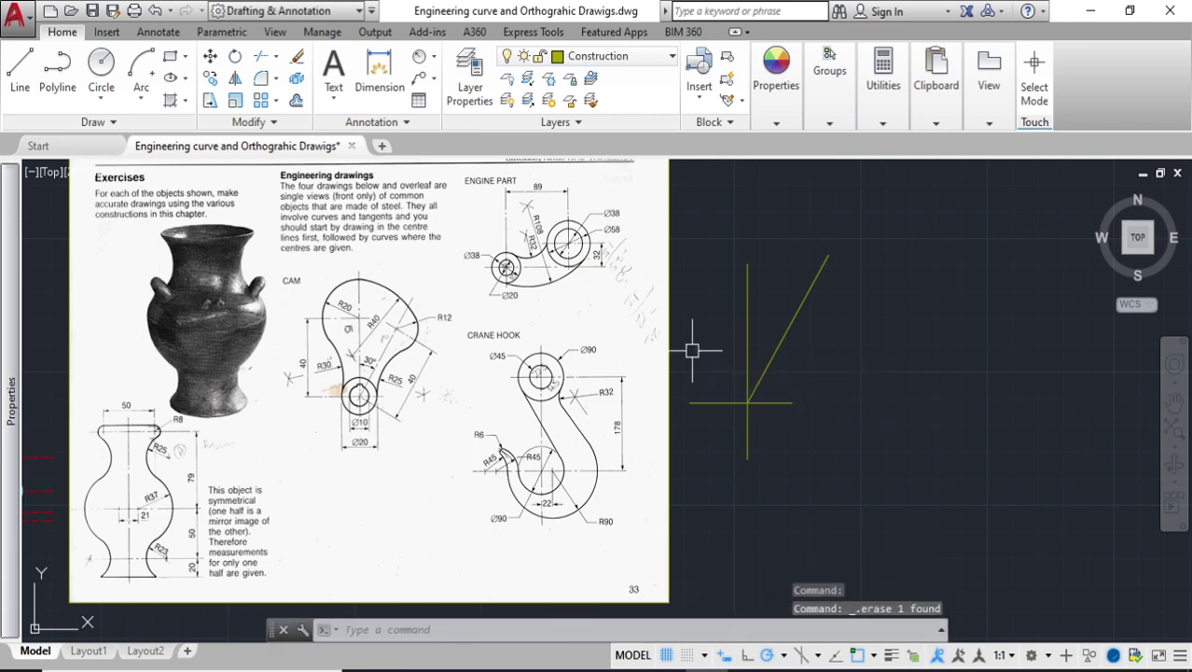
Offset the horizontal construction line 40 units upward
left_click(297, 102)
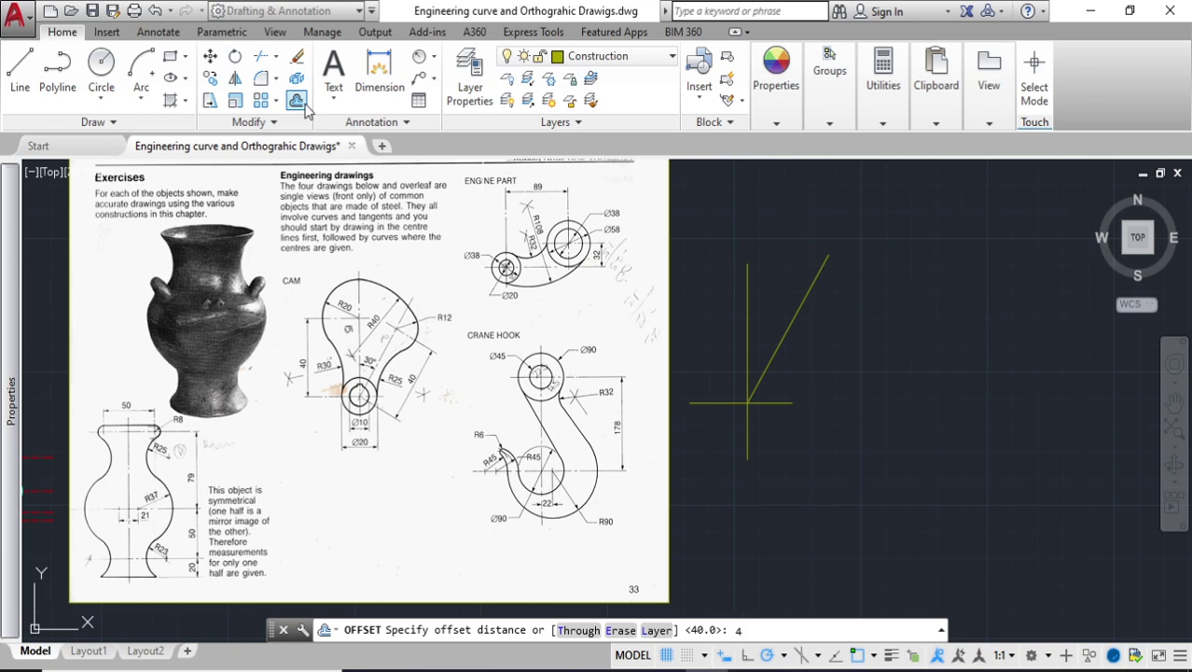
type("40")
key("Return")
left_click(720, 402)
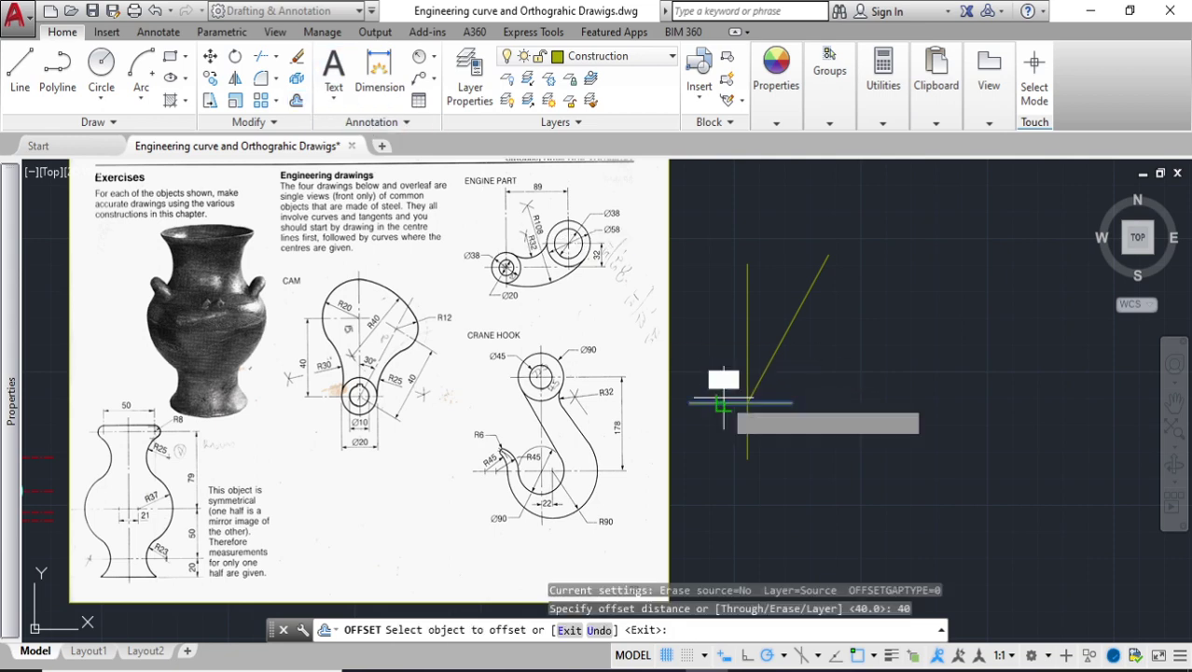
left_click(711, 338)
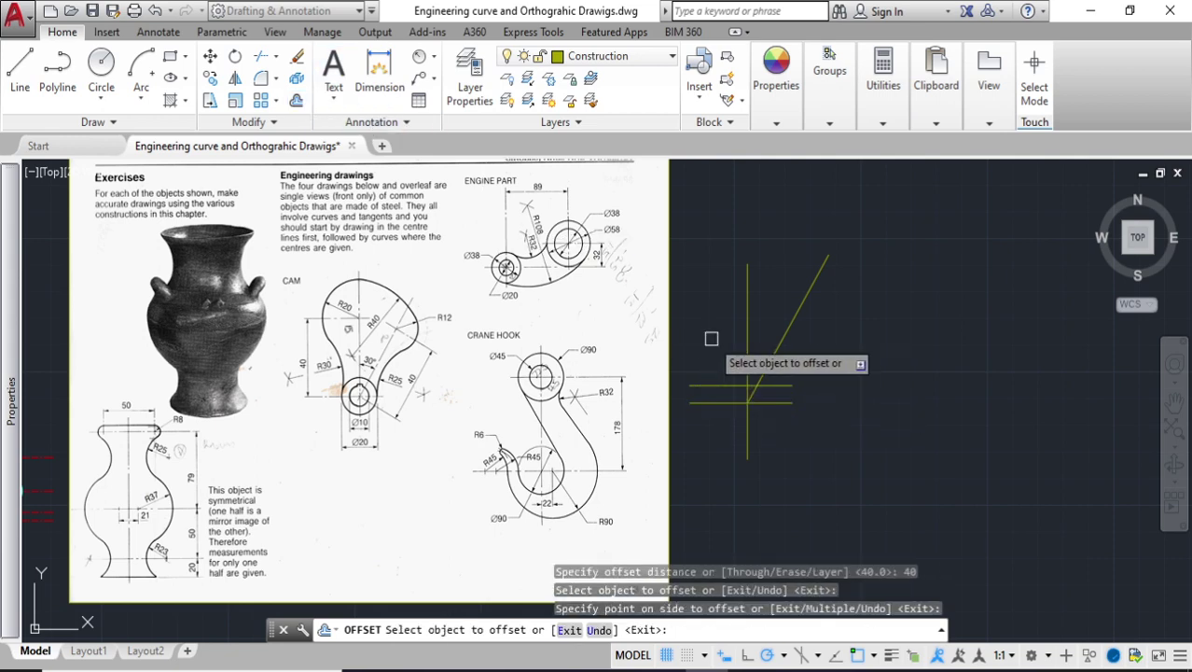
Erase the offset copy above the horizontal construction line and offset that line 40 units upward again
key("Escape")
left_click(726, 390)
key("Delete")
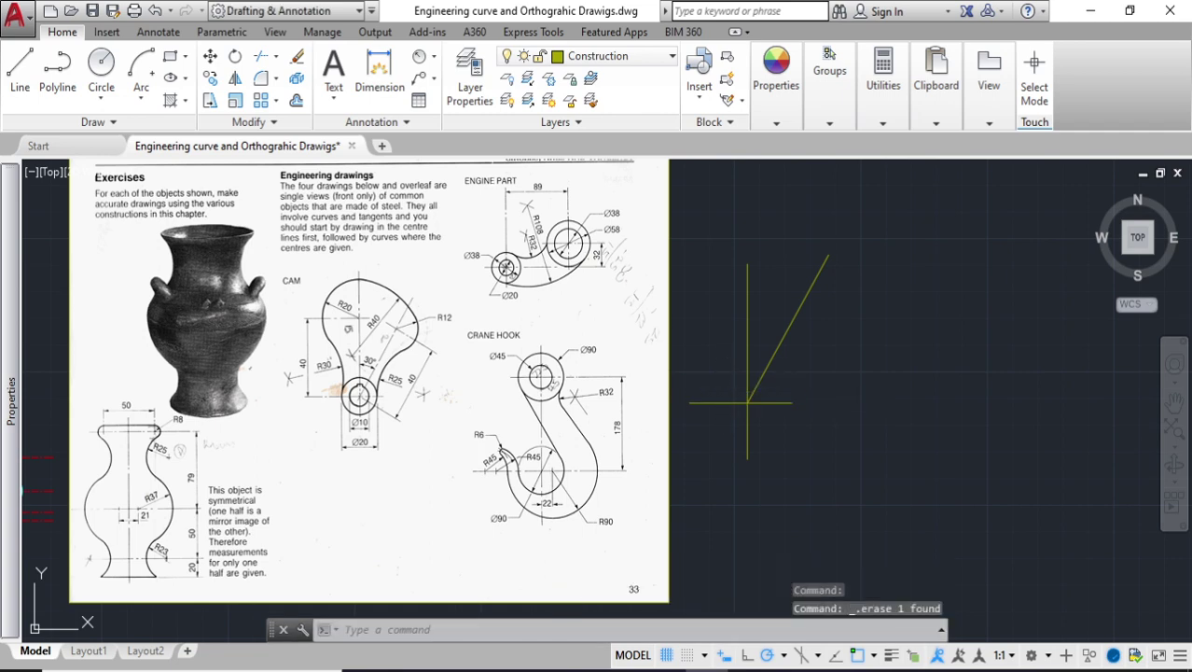
left_click(297, 100)
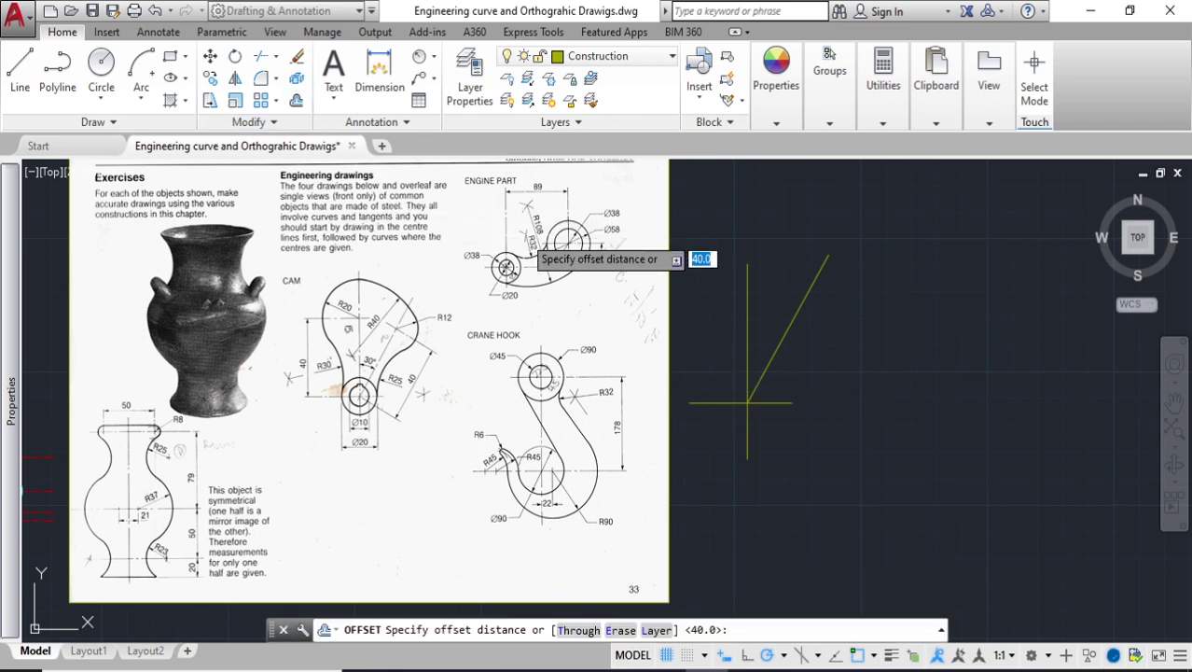
key("Return")
left_click(702, 404)
left_click(735, 383)
scroll(735, 383, "up", 8)
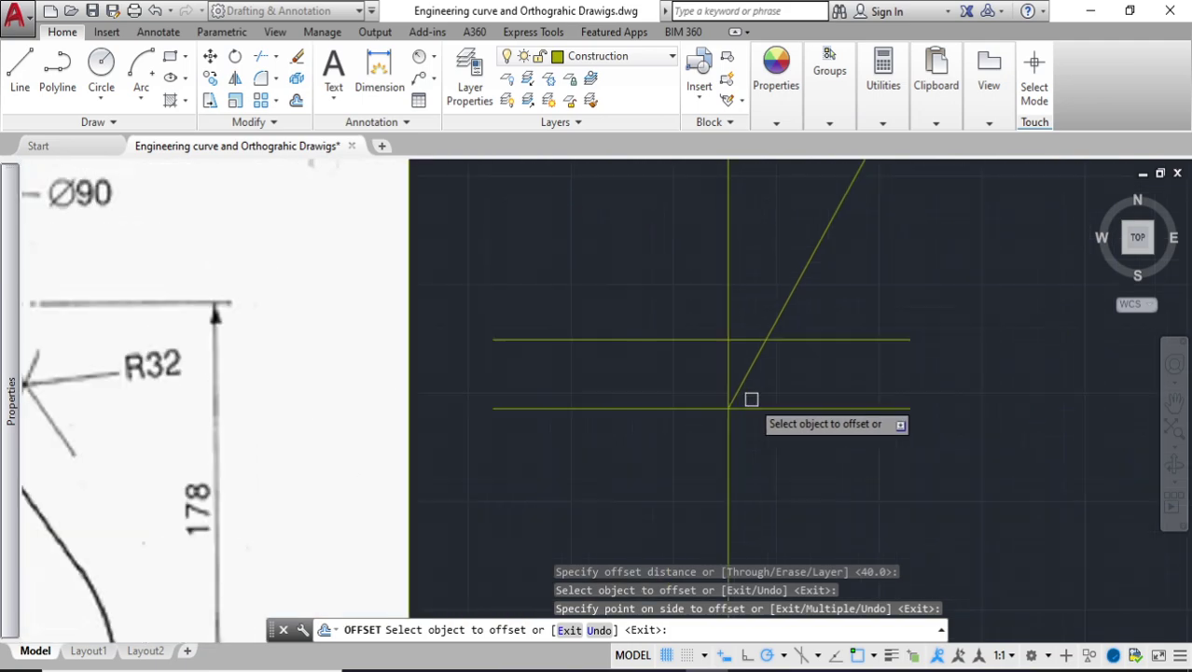
key("Escape")
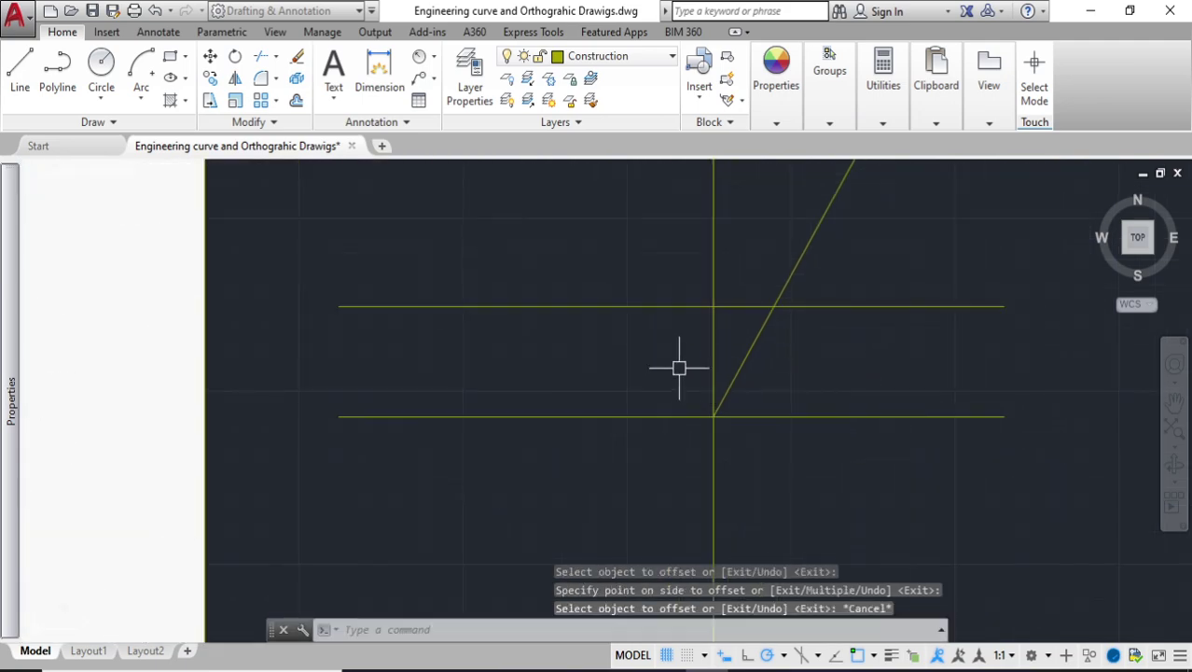
Measure the vertical distance between the two horizontal construction lines with a linear dimension, without placing it
scroll(700, 392, "down", 10)
scroll(707, 413, "up", 5)
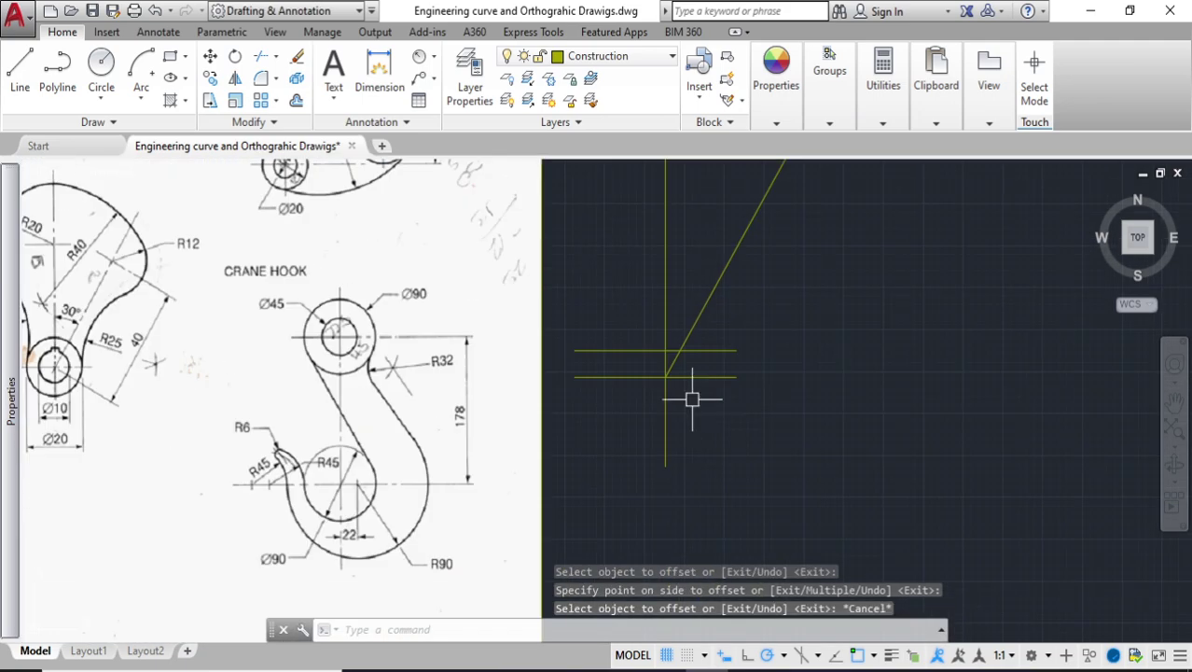
scroll(663, 369, "up", 6)
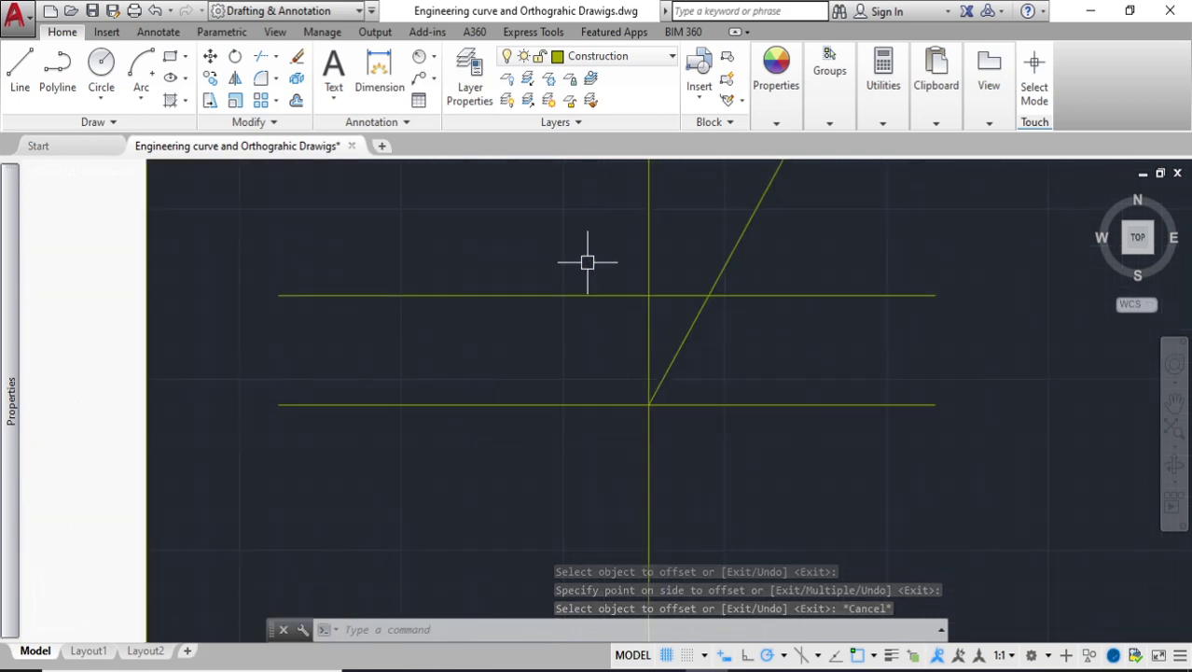
left_click(777, 74)
left_click(431, 56)
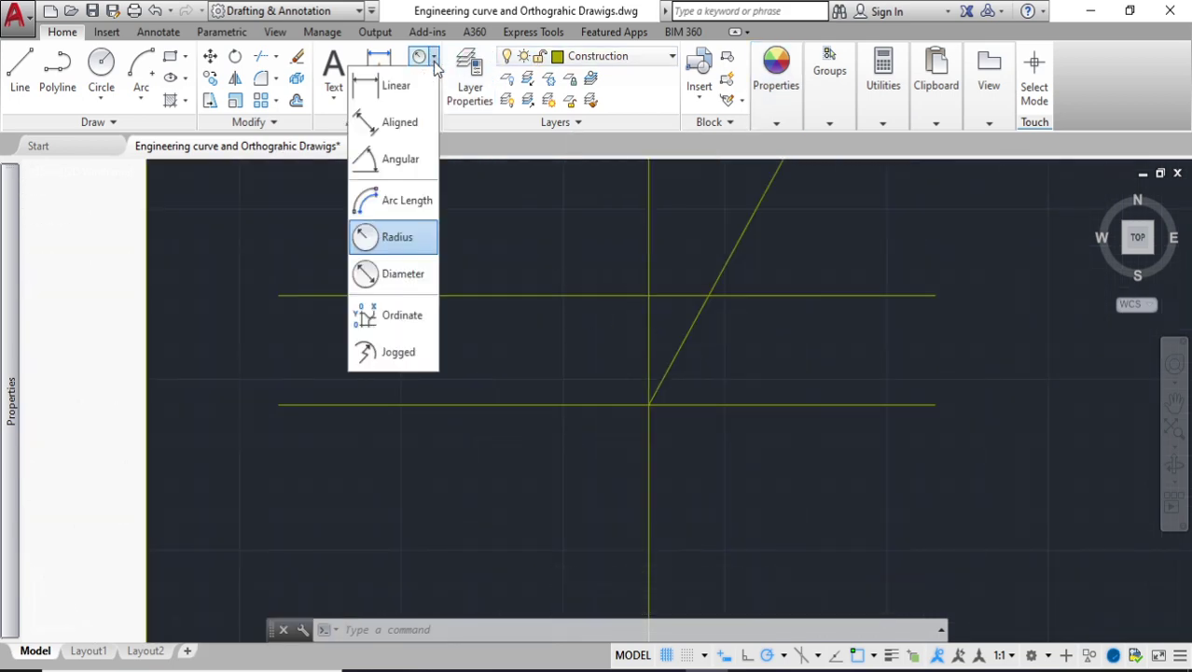
left_click(404, 99)
left_click(569, 295)
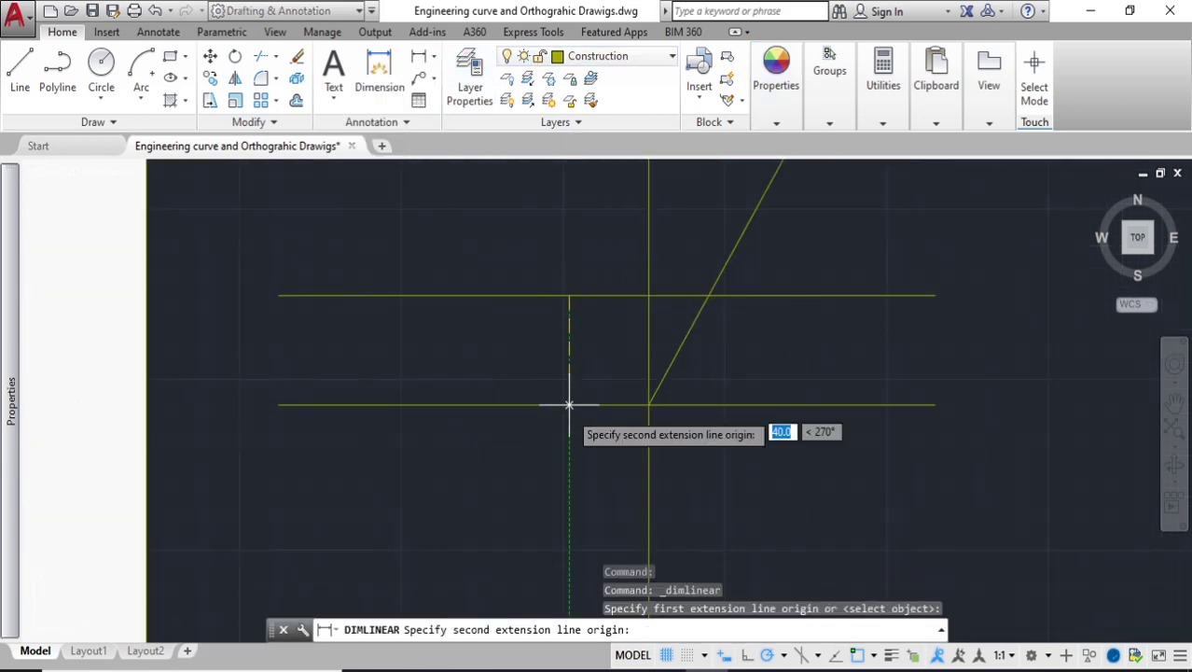
left_click(569, 405)
key("Escape")
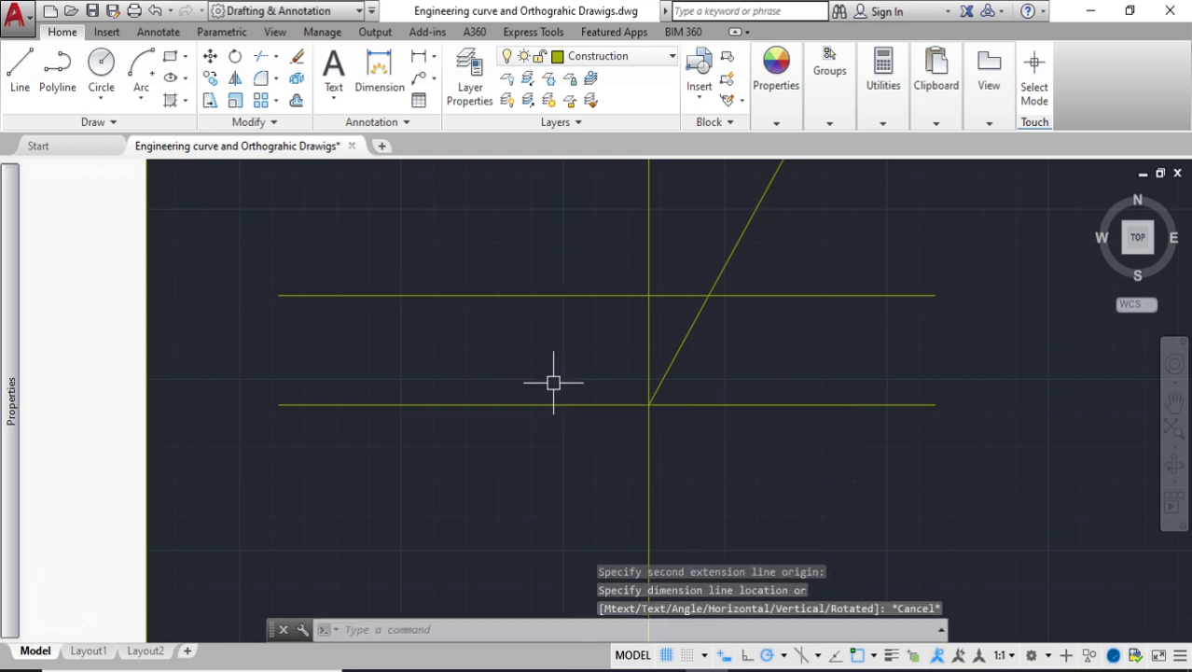
Draw a line from the intersection of the construction lines 40 units along the inclined line
scroll(559, 380, "down", 2)
scroll(493, 391, "down", 4)
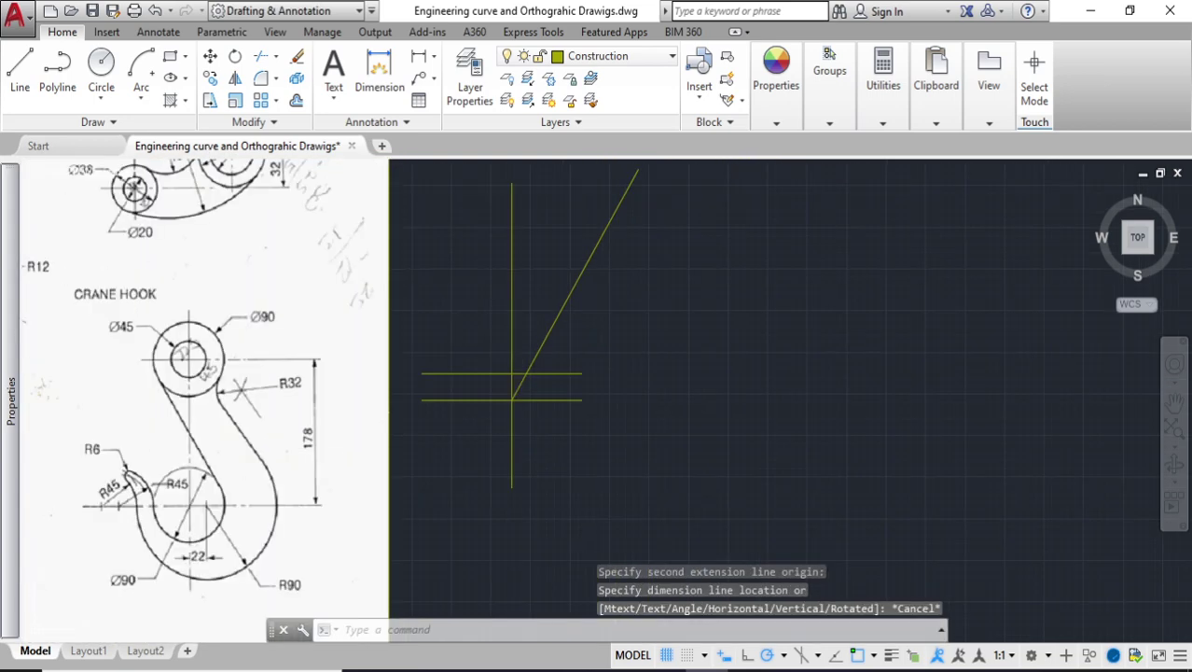
scroll(1008, 401, "up", 2)
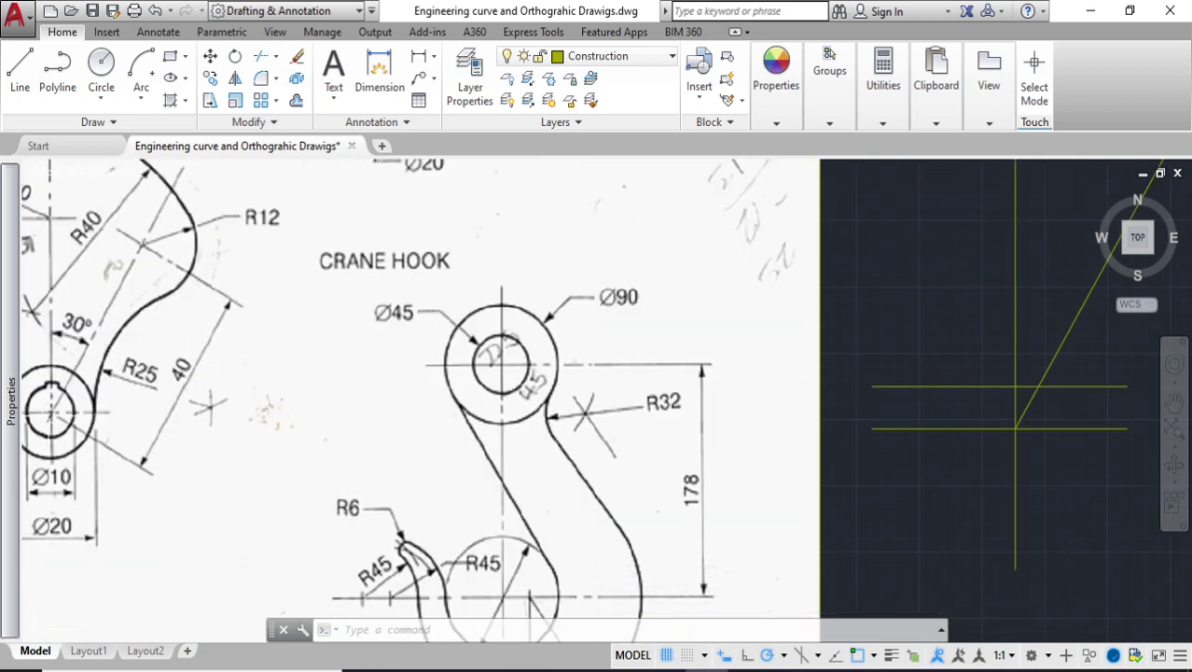
scroll(163, 275, "down", 2)
left_click(20, 70)
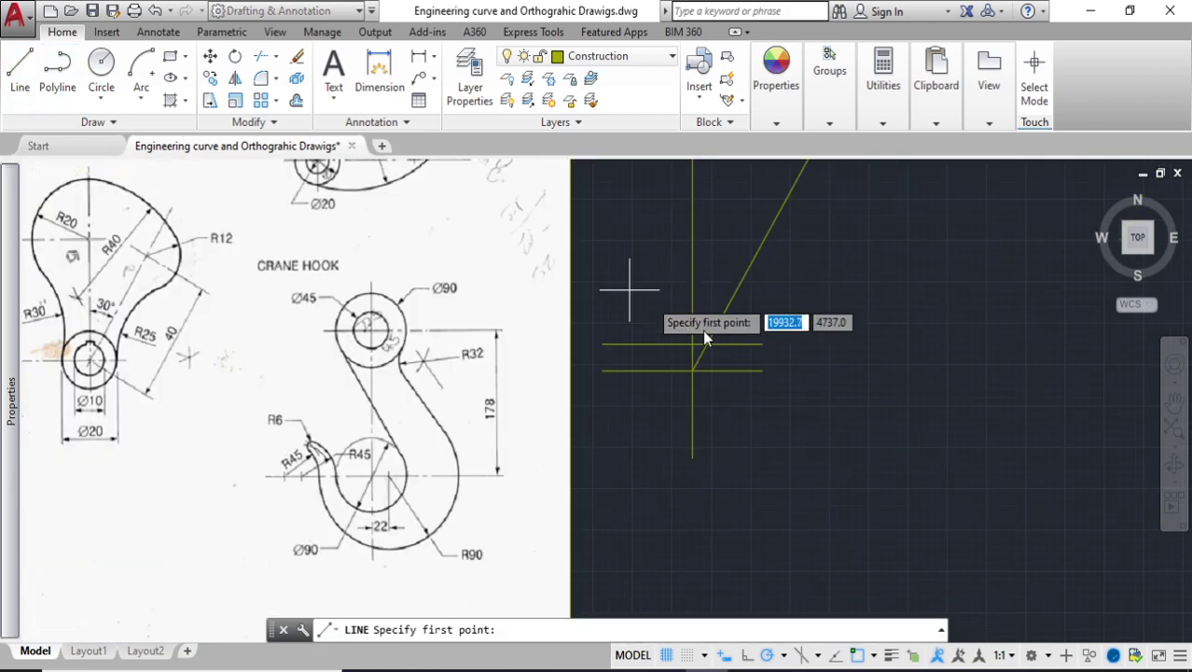
left_click(692, 371)
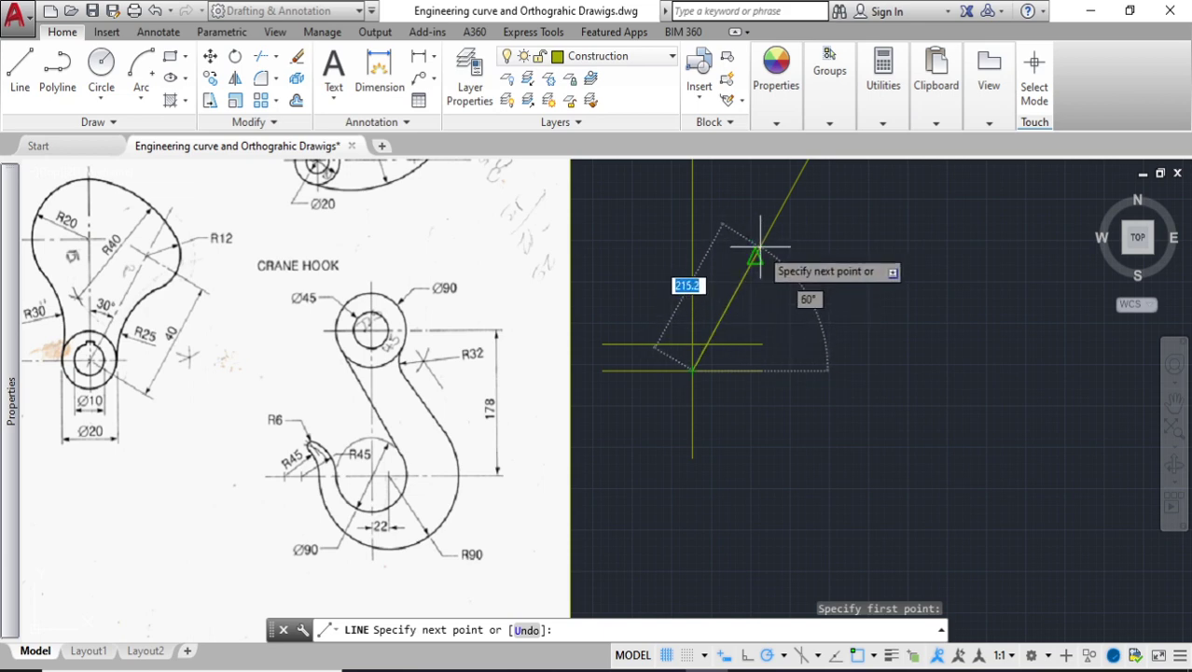
type("4")
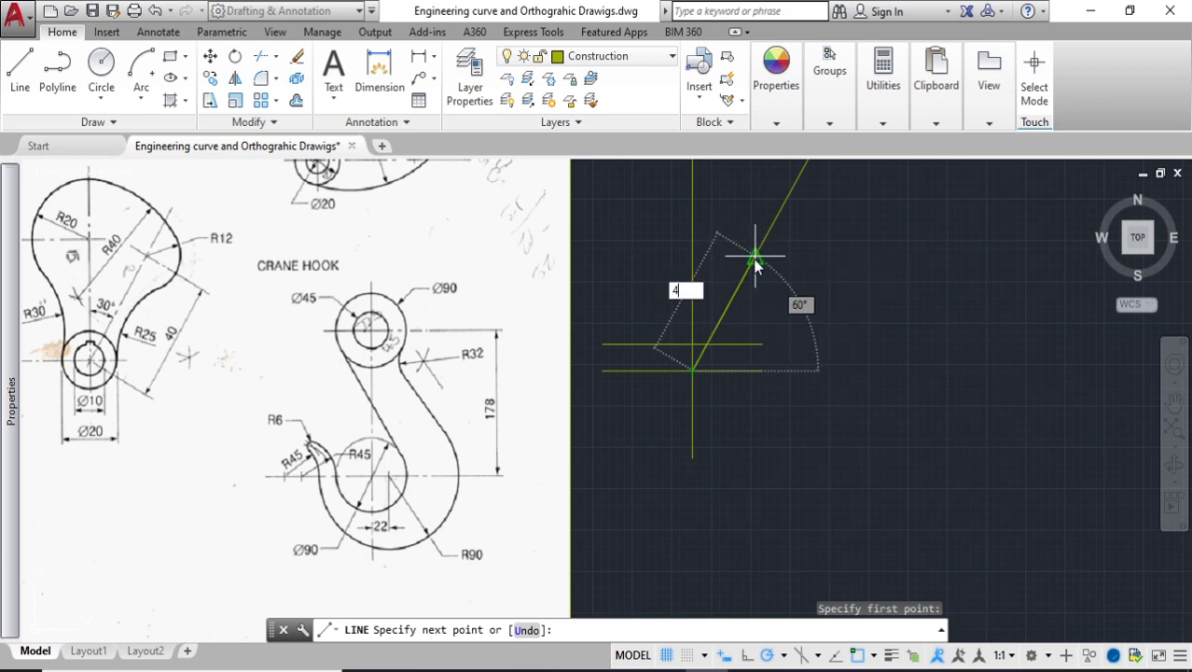
type("0")
key("Return")
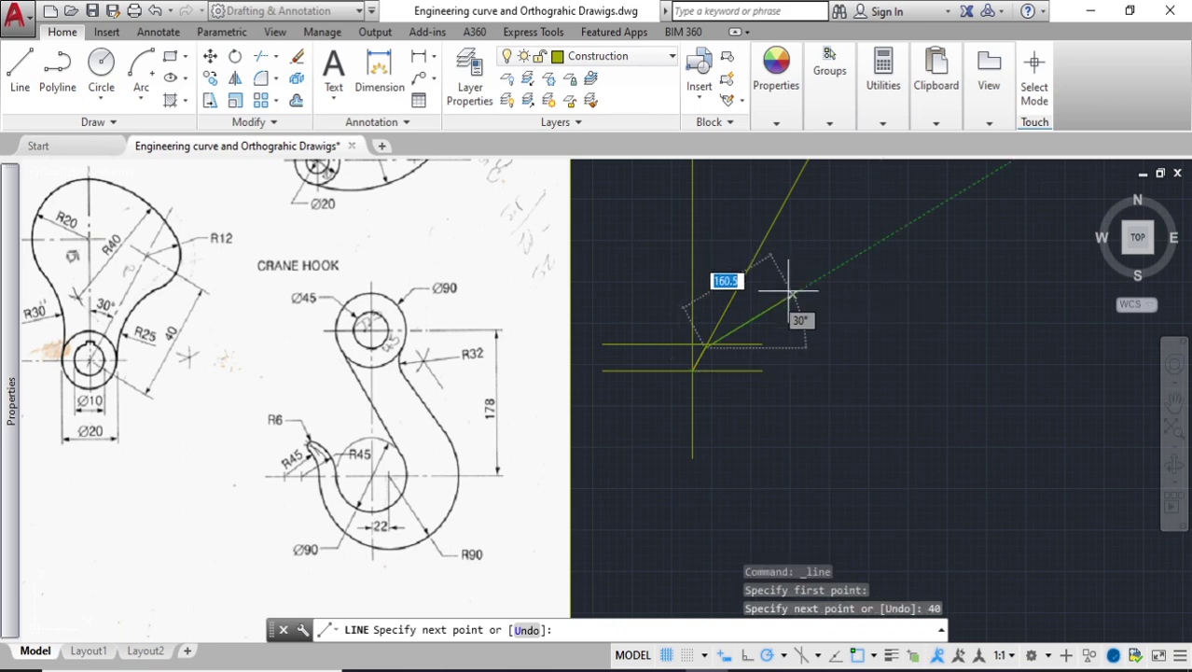
Continue the line about 20 units at 330°, perpendicular to the inclined line, and end it
scroll(711, 352, "up", 5)
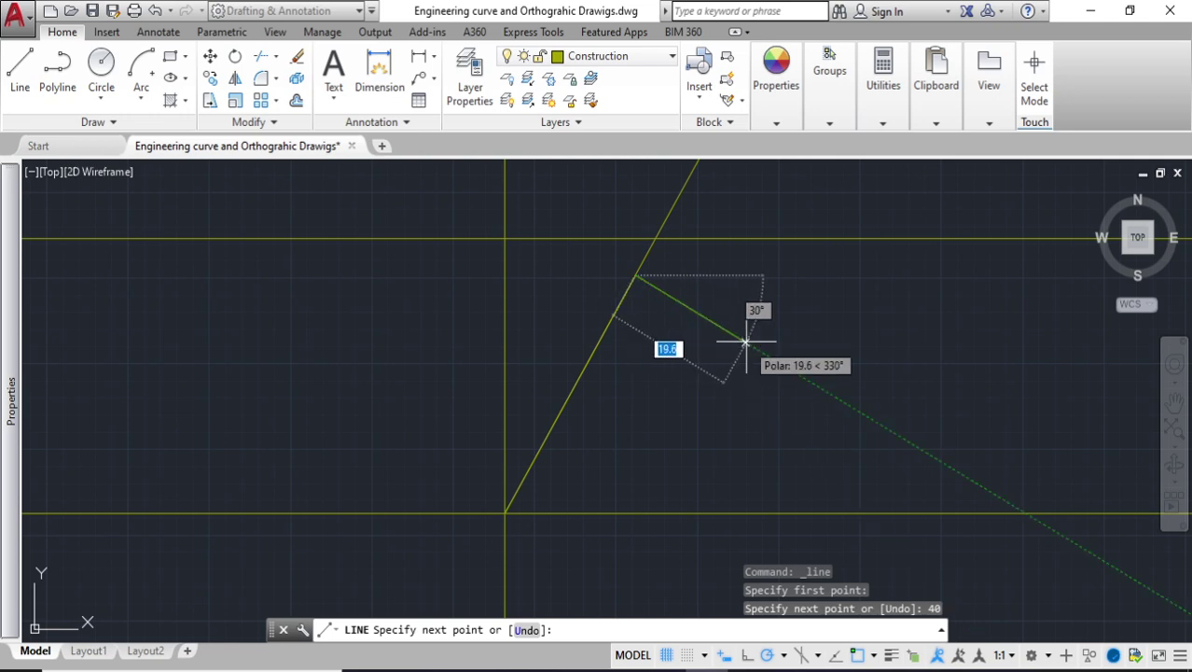
left_click(744, 340)
key("Return")
Shorten the offset horizontal line from both ends to a short centre mark across the vertical construction line
scroll(737, 359, "down", 4)
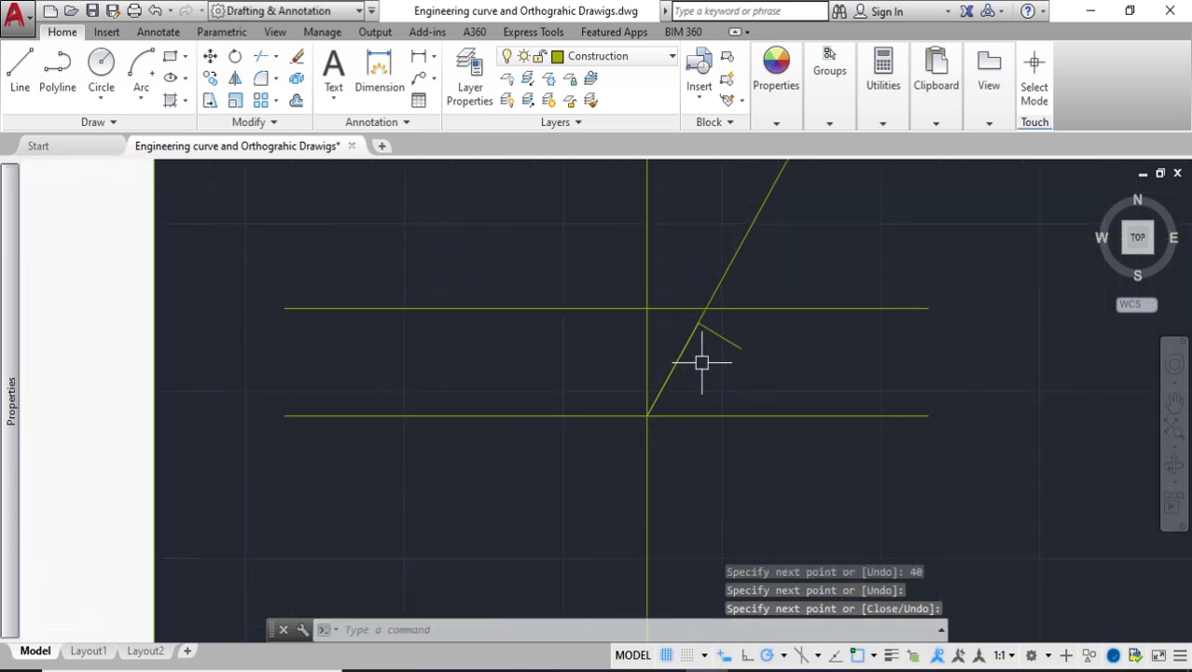
scroll(702, 362, "up", 2)
scroll(659, 301, "down", 4)
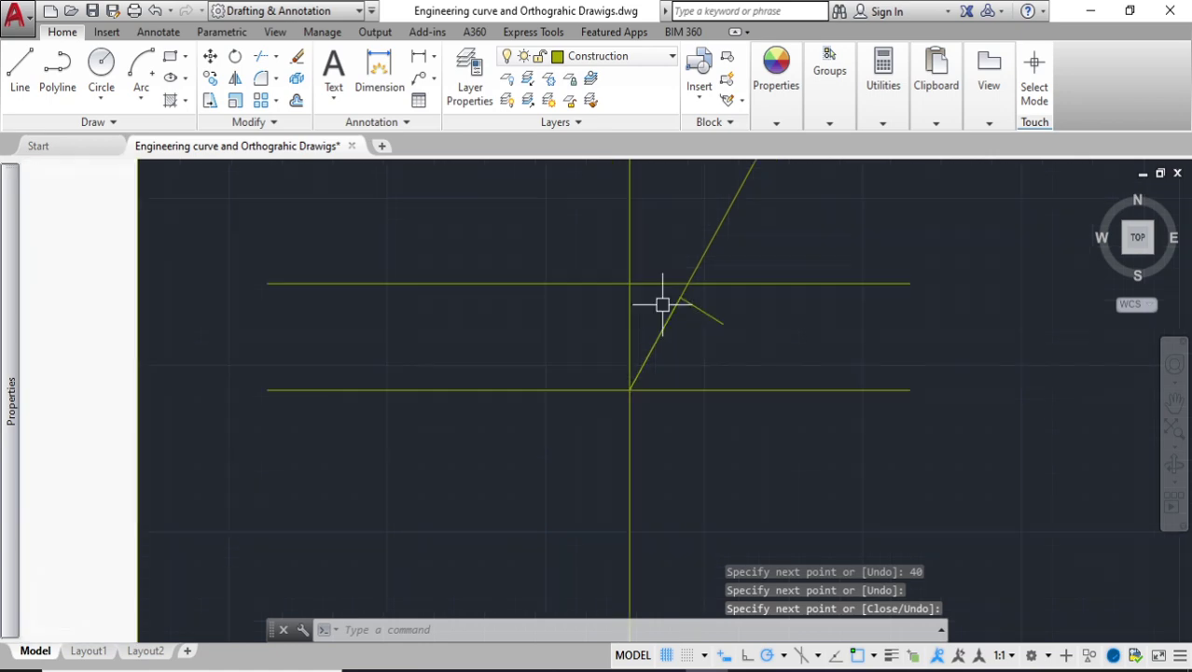
left_click(772, 343)
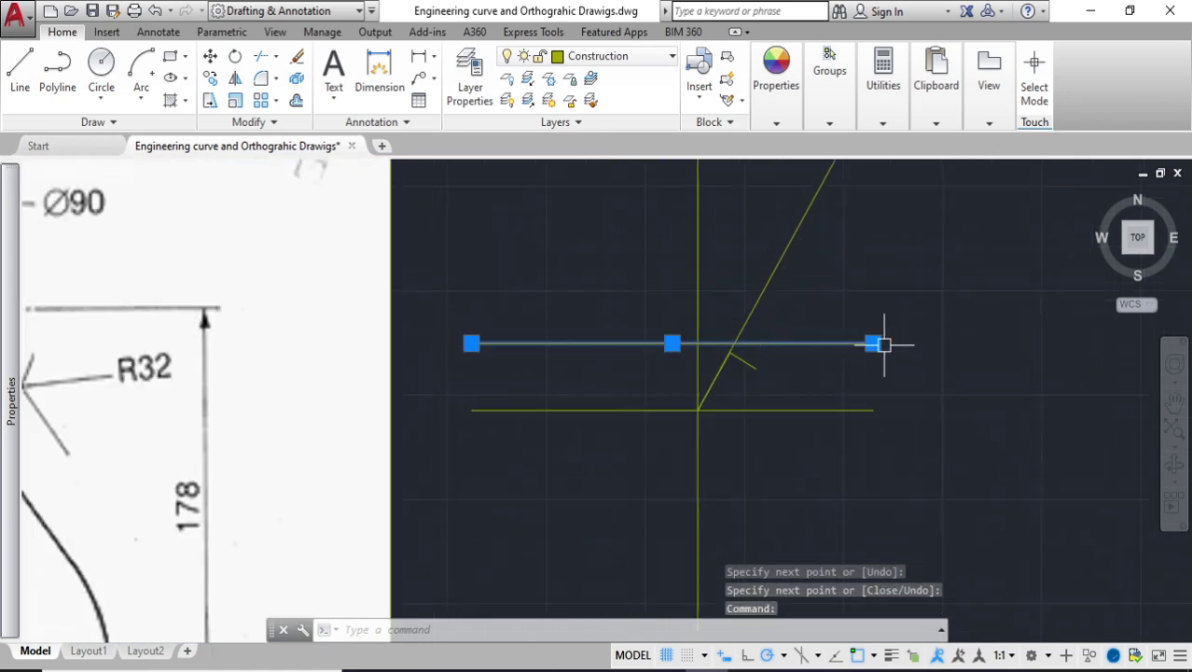
left_click(873, 343)
scroll(804, 334, "up", 4)
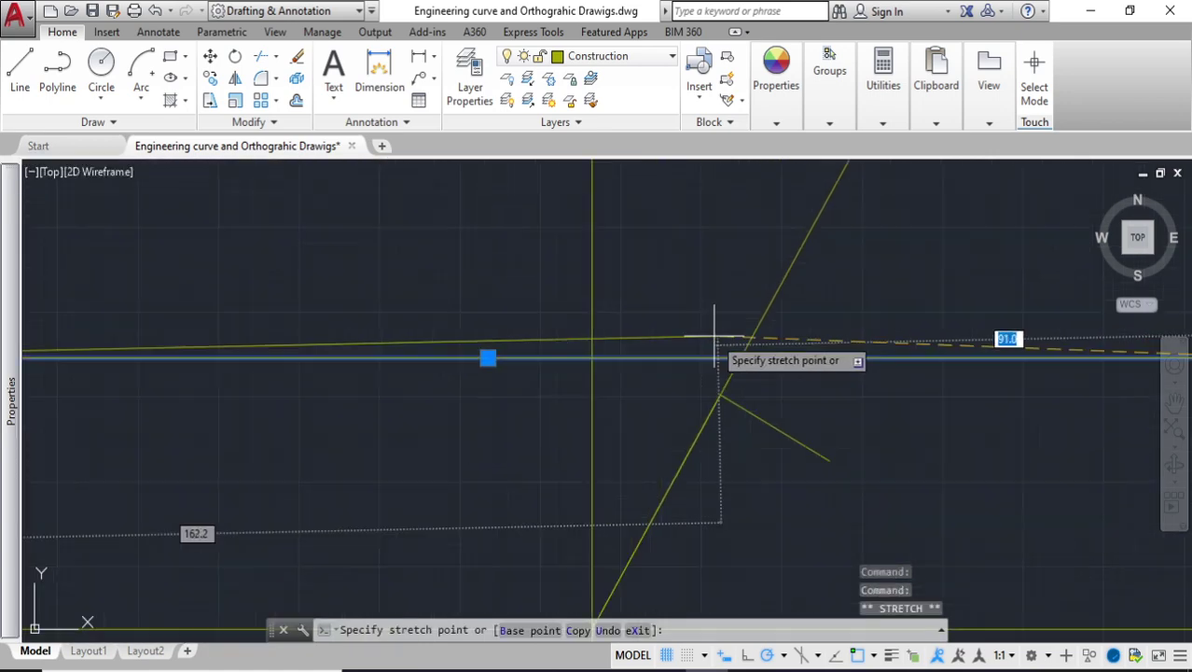
left_click(634, 357)
scroll(652, 372, "down", 2)
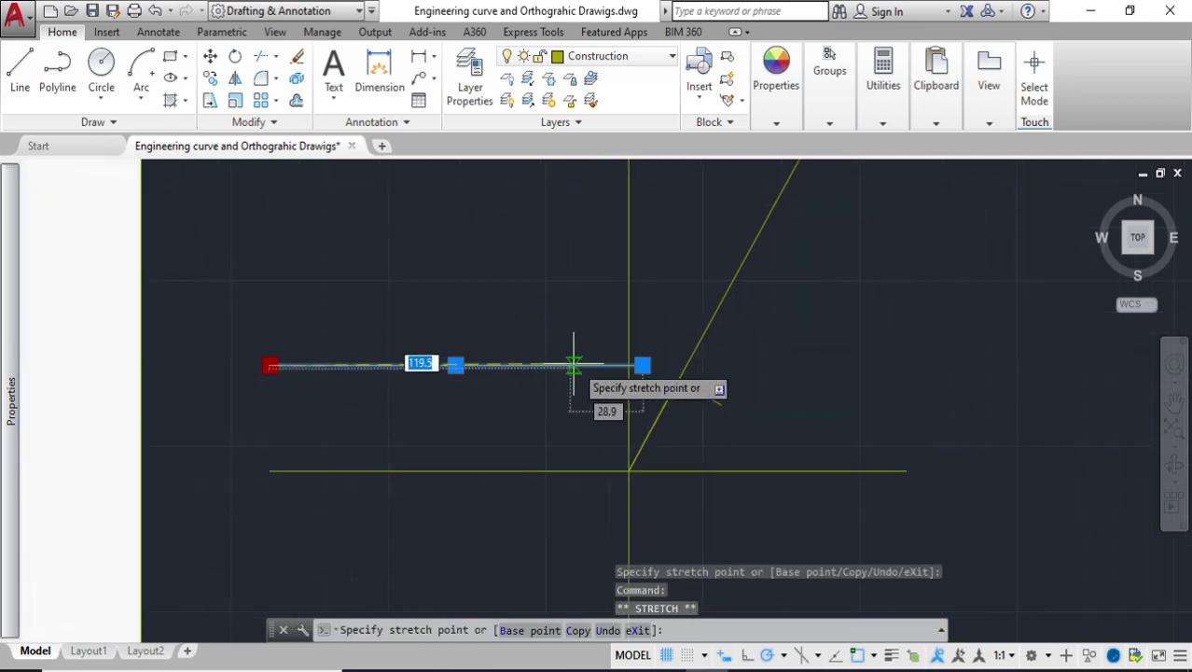
scroll(595, 361, "up", 4)
left_click(609, 364)
scroll(727, 392, "down", 2)
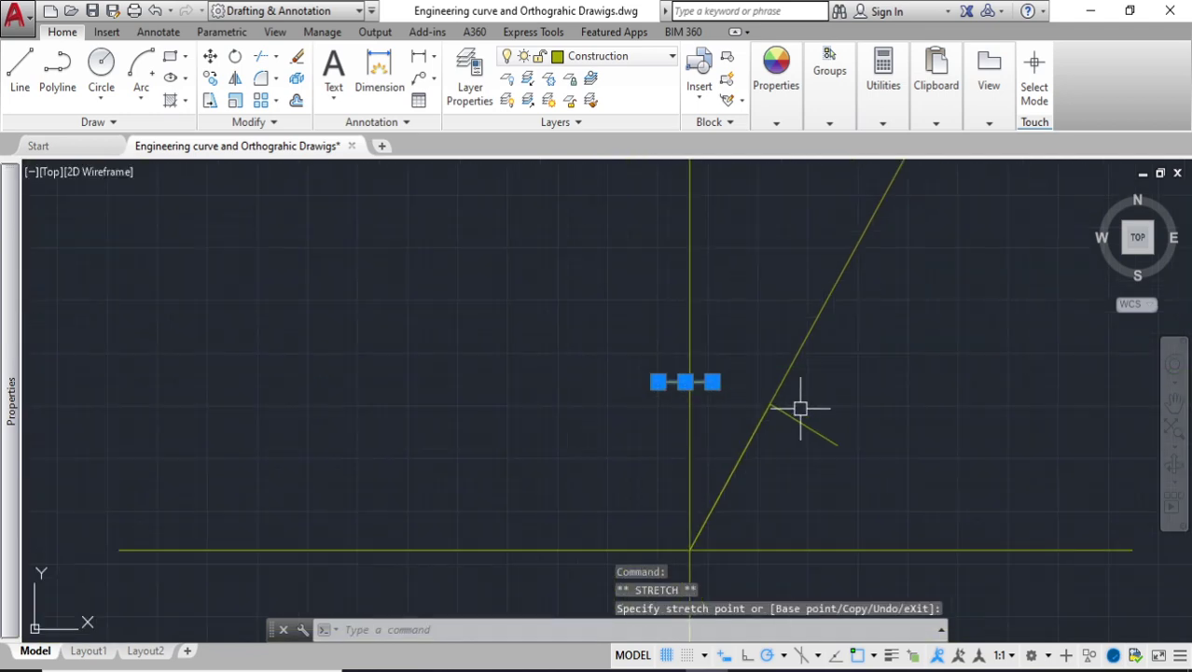
scroll(767, 418, "up", 2)
key("Escape")
Erase the 40-unit segment lying on the inclined construction line, keeping the short perpendicular mark
scroll(840, 425, "down", 3)
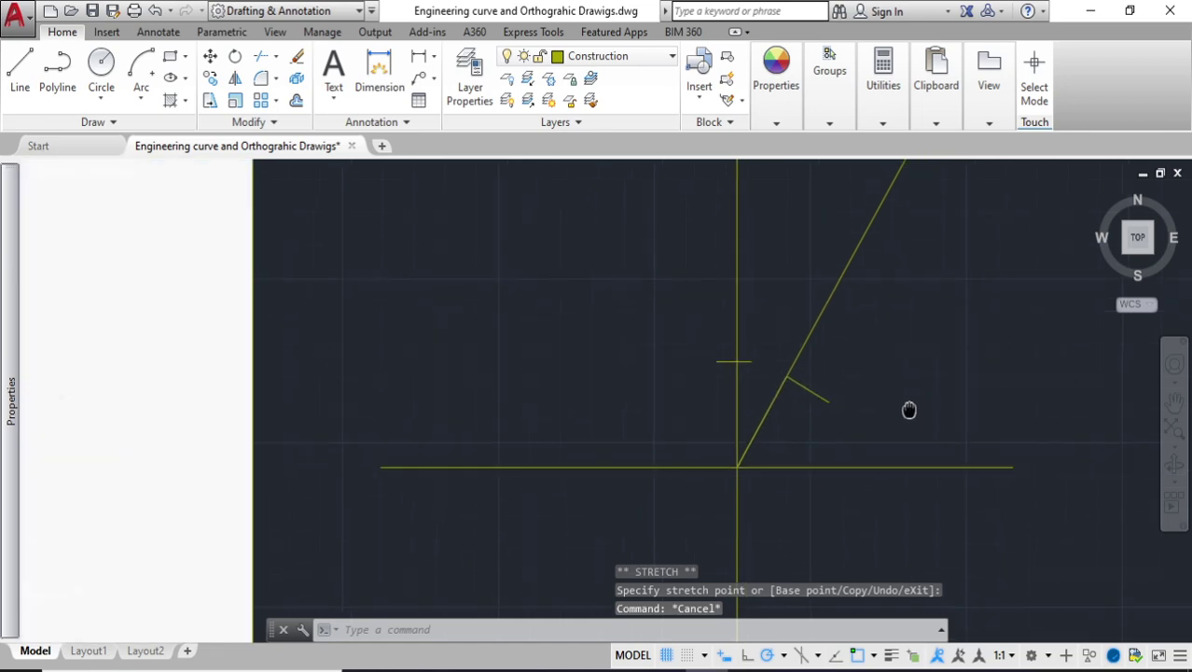
left_click(736, 401)
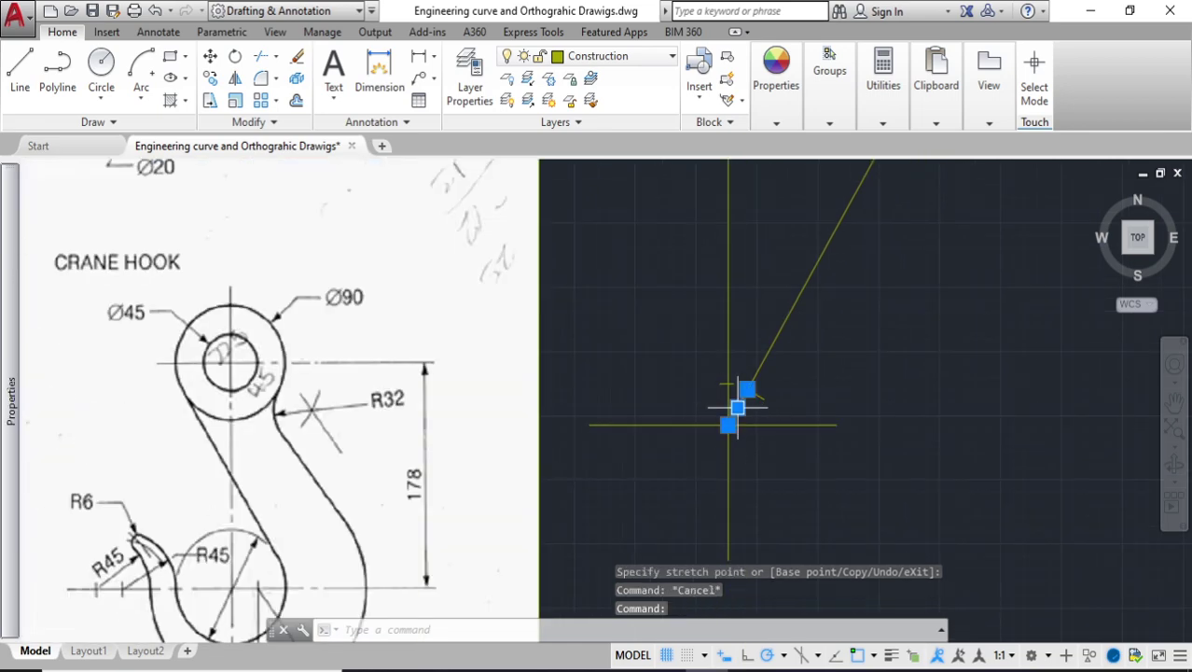
key("Delete")
scroll(746, 426, "down", 2)
scroll(746, 426, "up", 4)
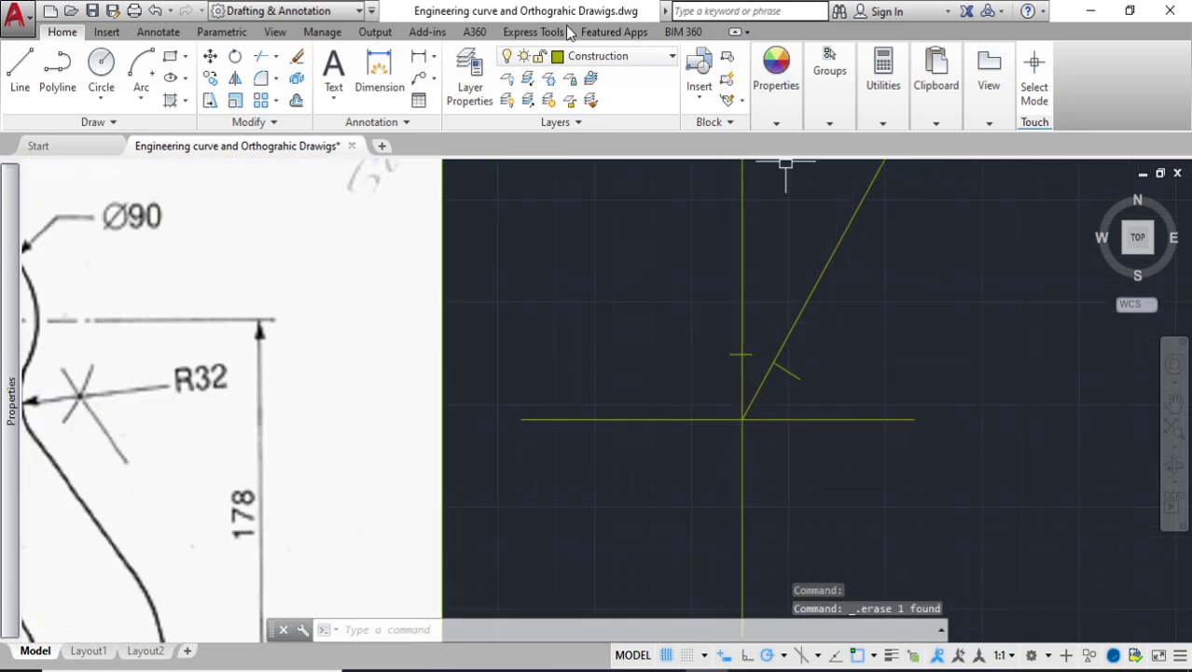
left_click(425, 58)
scroll(784, 373, "up", 2)
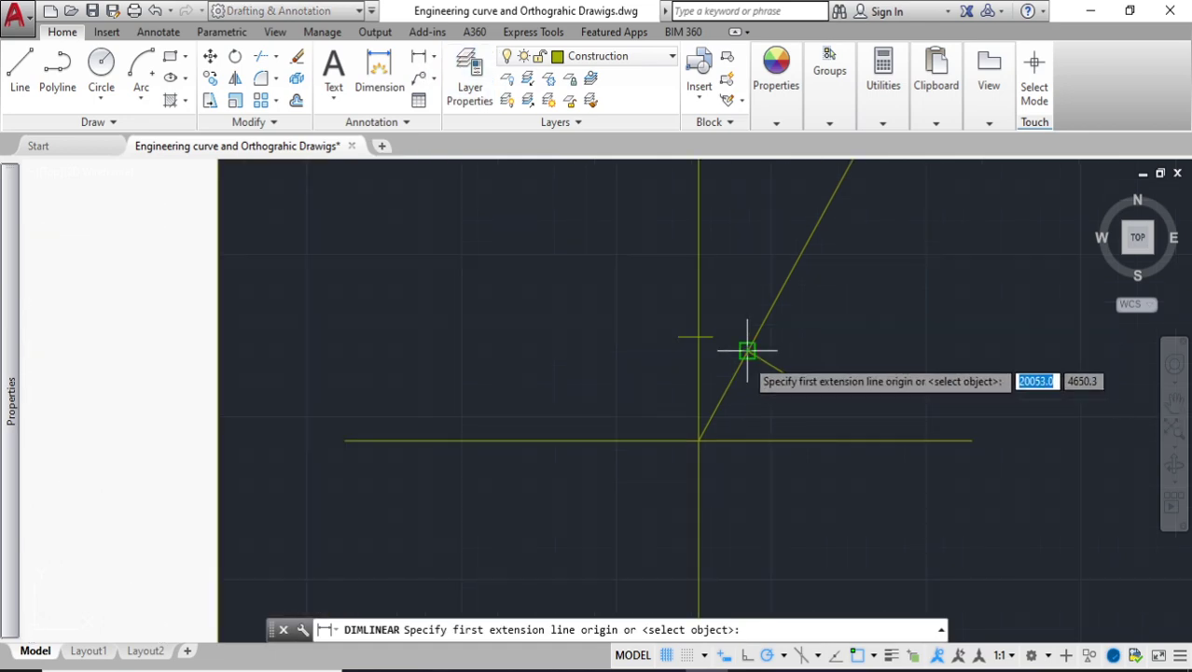
left_click(747, 352)
left_click(717, 429)
scroll(733, 431, "up", 3)
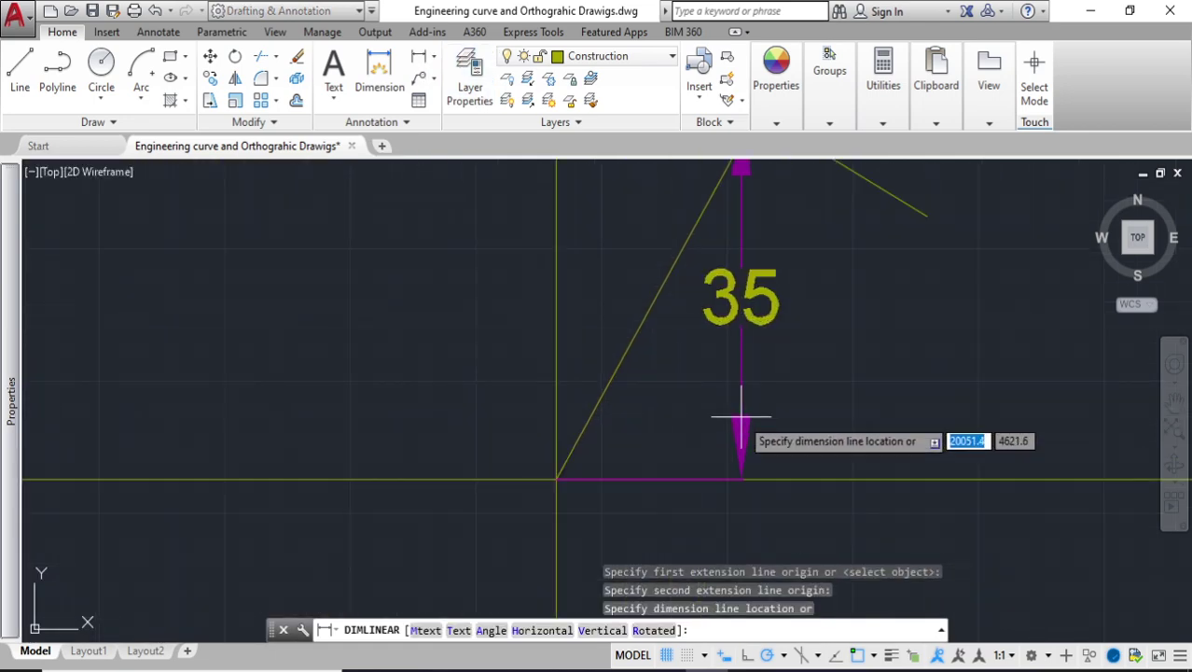
scroll(743, 422, "down", 2)
key("Escape")
Measure the distance from the perpendicular mark to the lower intersection with an aligned dimension, without placing it
left_click(434, 61)
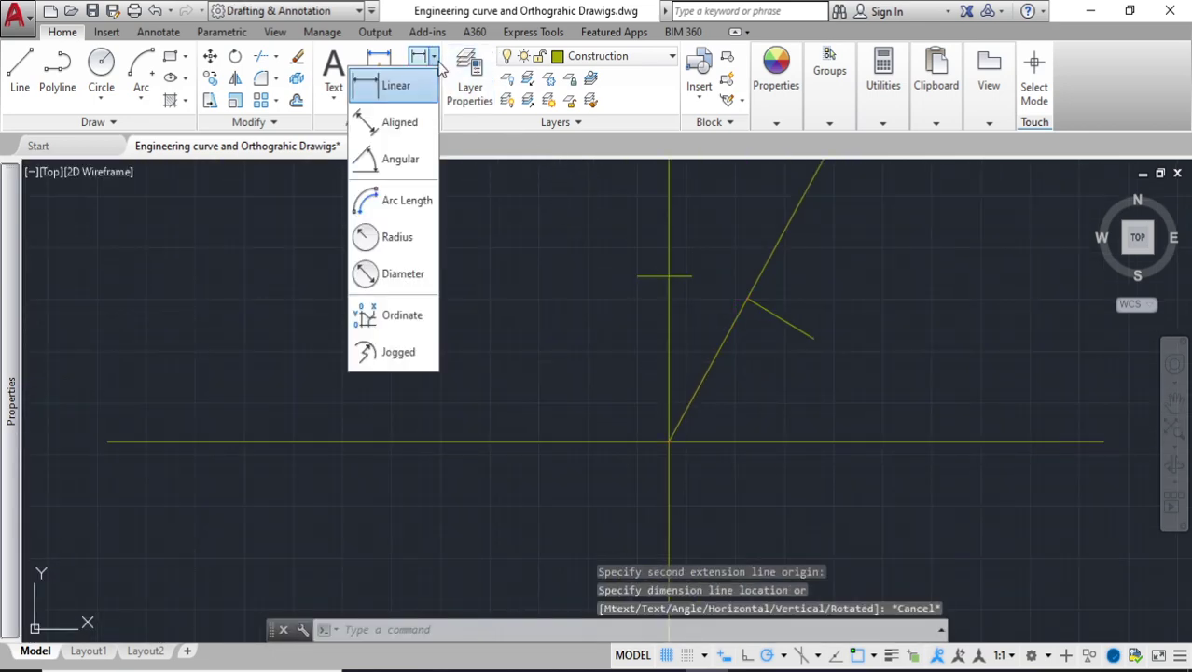
left_click(408, 119)
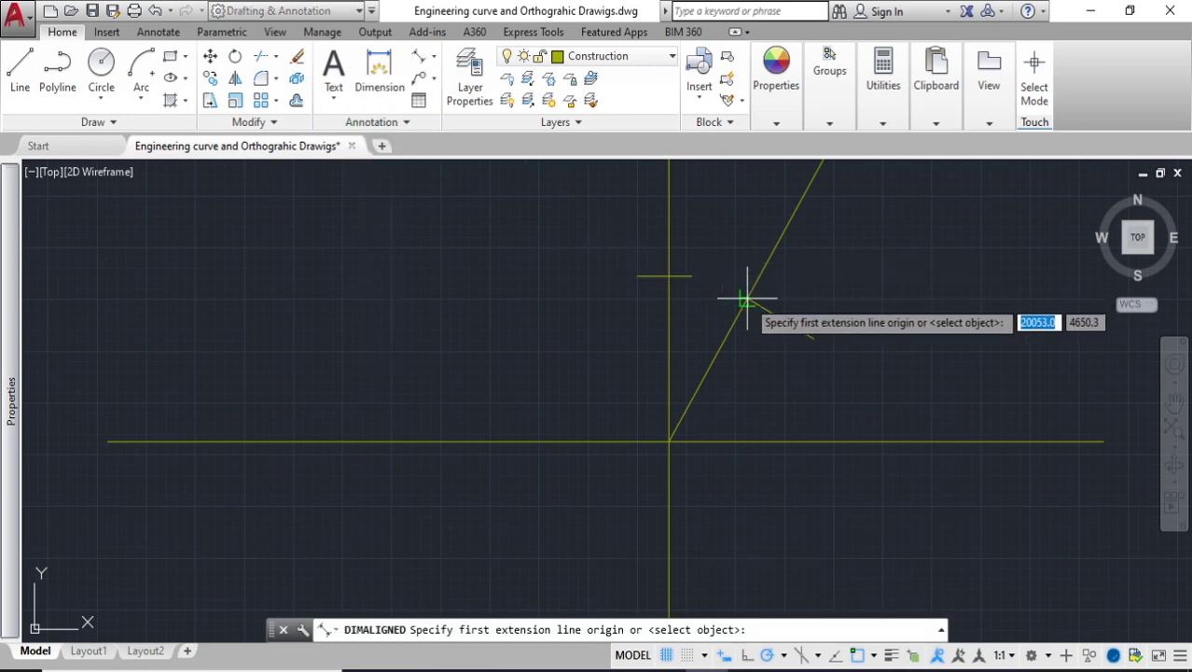
left_click(750, 297)
left_click(670, 441)
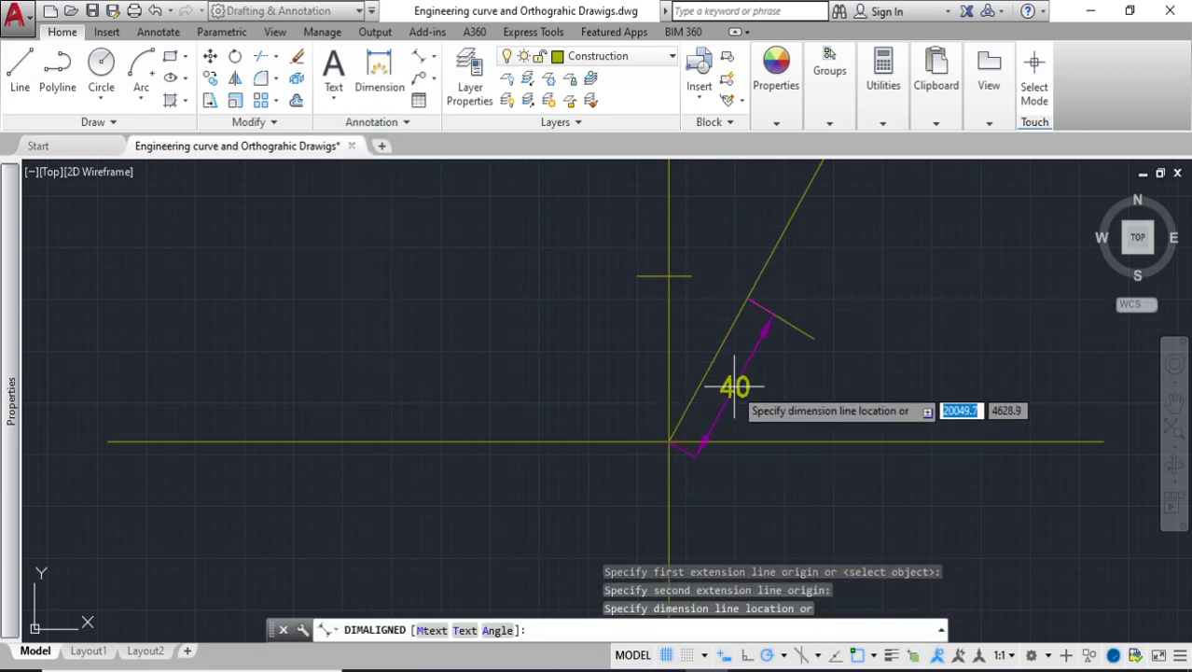
key("Escape")
Draw a circle of radius 12 centred where the perpendicular mark meets the inclined construction line
scroll(748, 391, "down", 2)
scroll(727, 381, "down", 3)
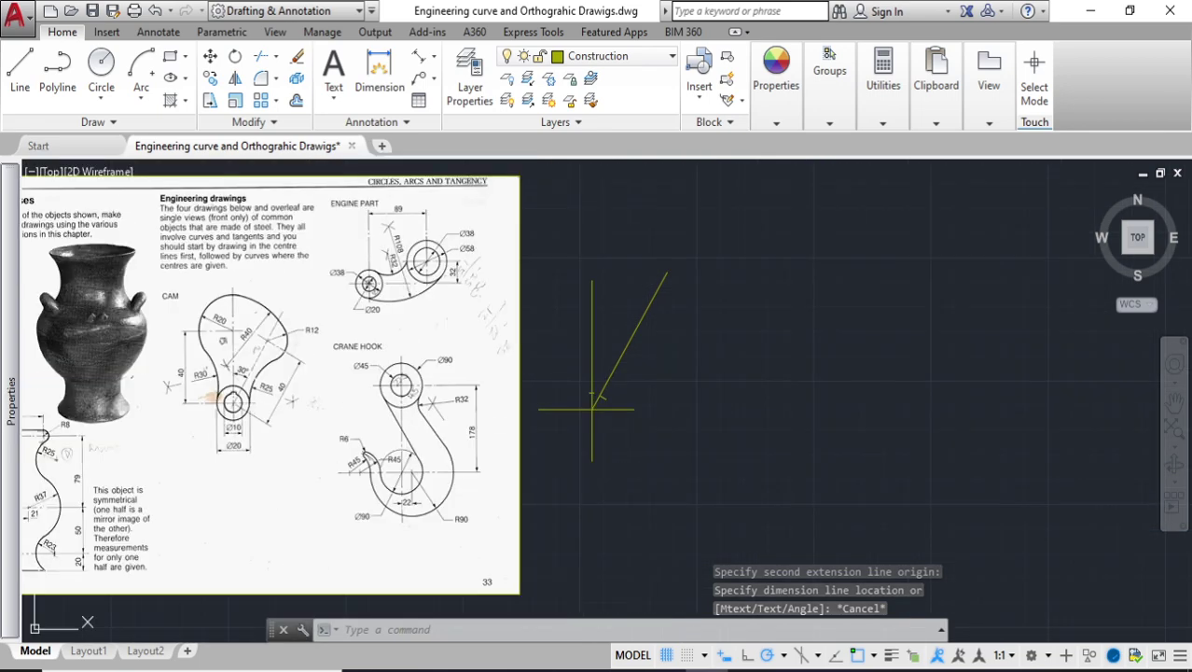
middle_click_drag(597, 414, 977, 533)
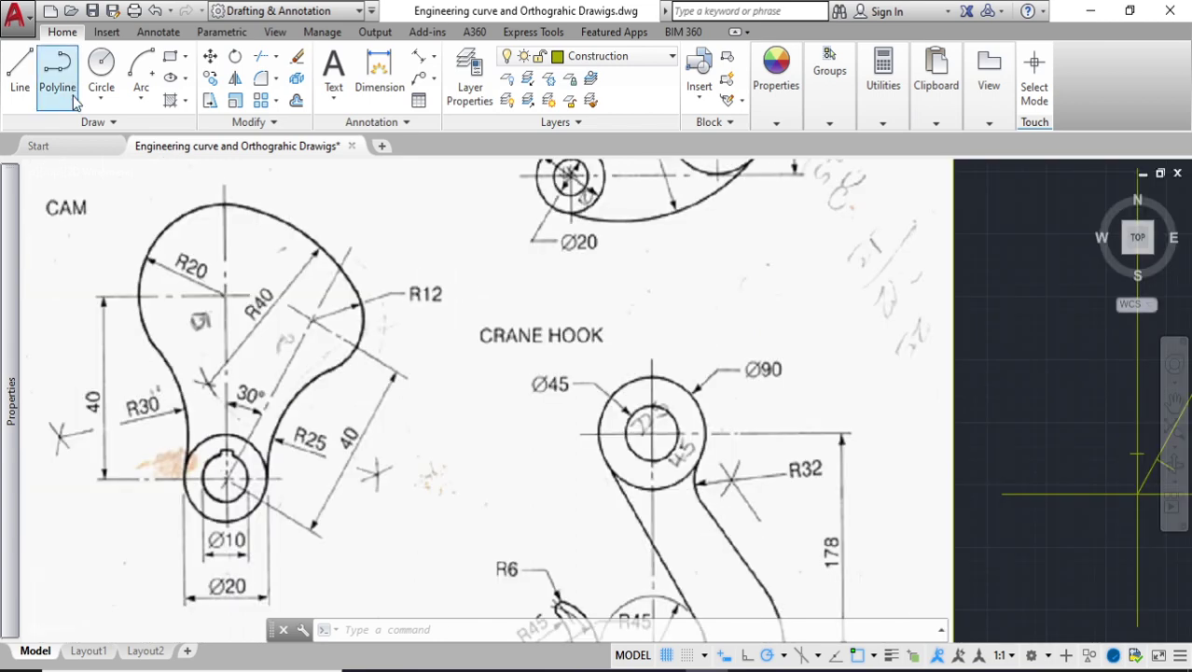
left_click(103, 101)
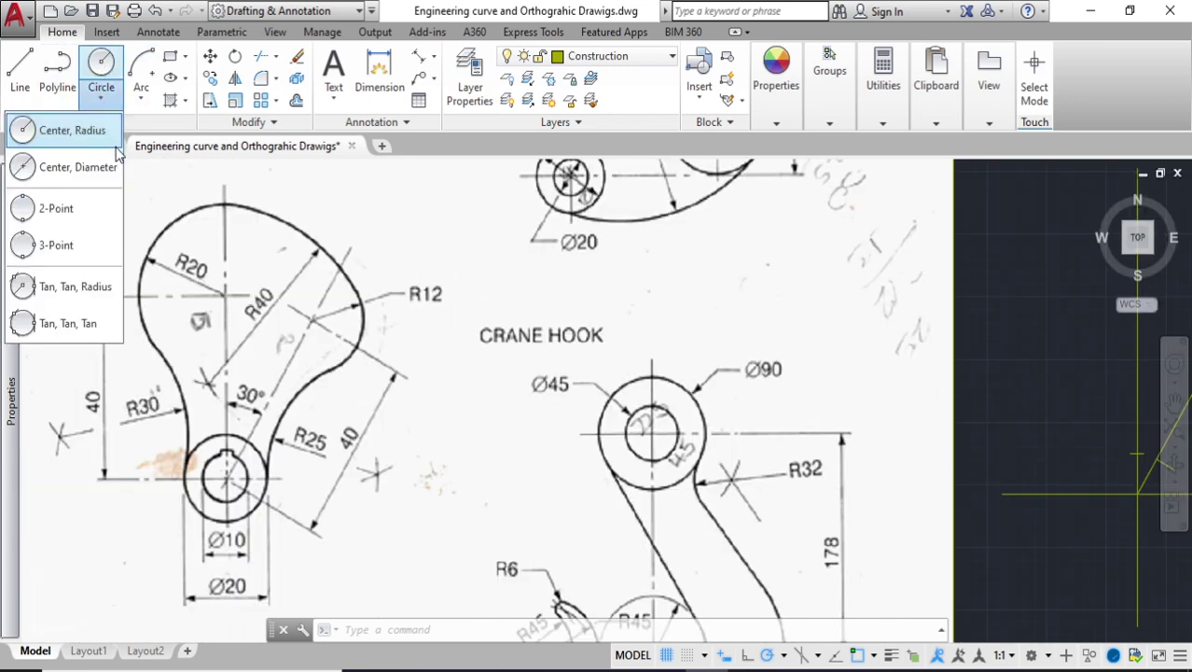
left_click(83, 141)
scroll(629, 325, "up", 5)
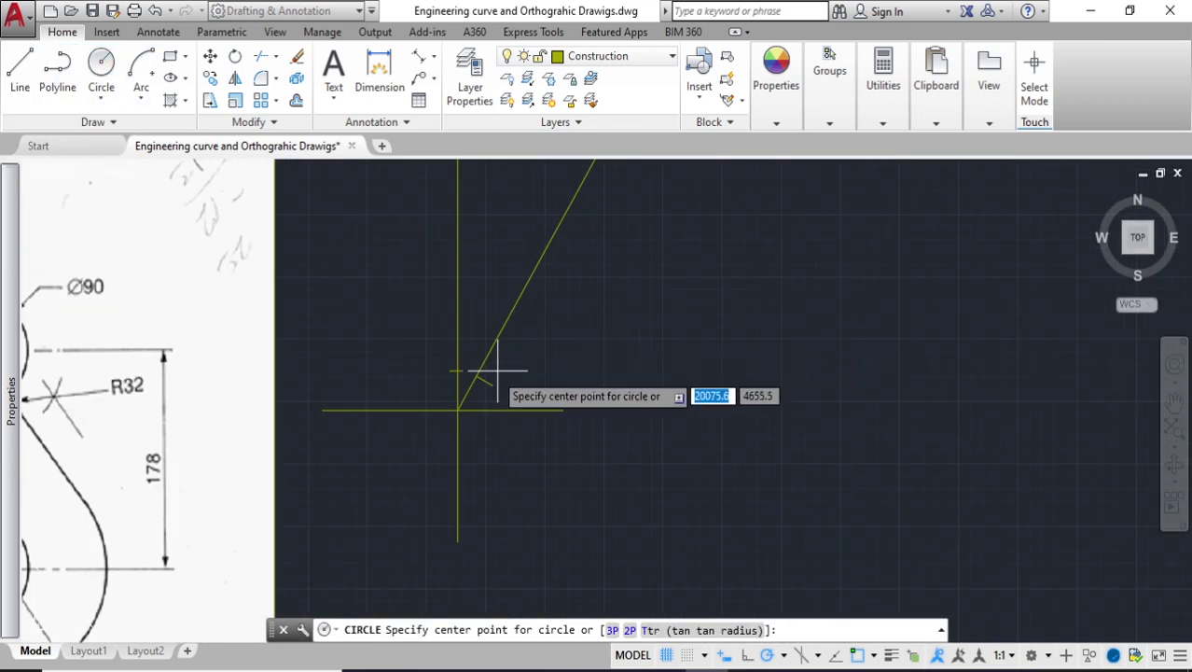
left_click(441, 362)
type("1")
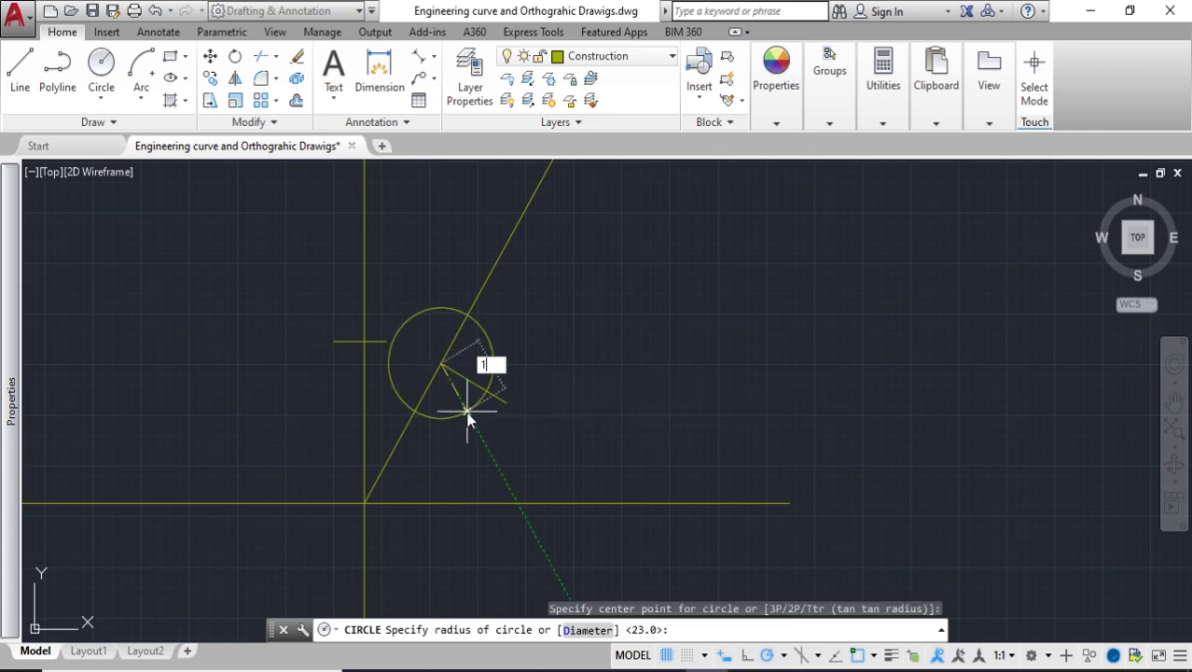
type("2")
key("Return")
Draw a circle of radius 20 centred where the short horizontal mark crosses the vertical construction line
scroll(553, 431, "down", 4)
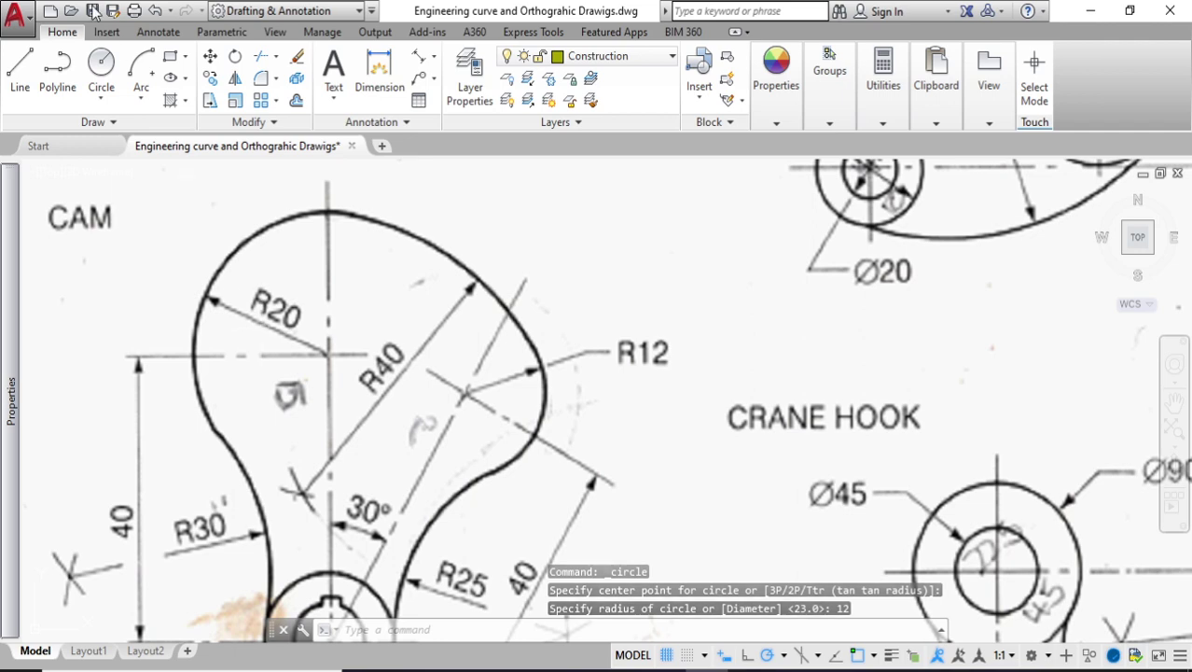
left_click(101, 97)
left_click(112, 138)
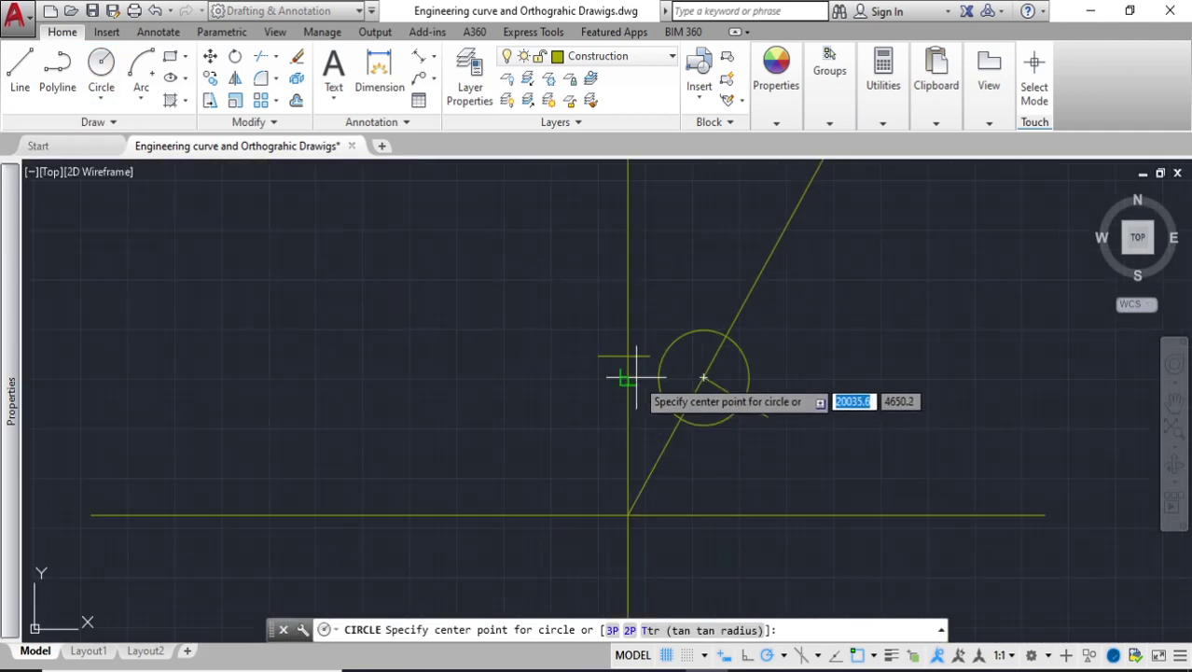
scroll(625, 364, "up", 4)
left_click(625, 329)
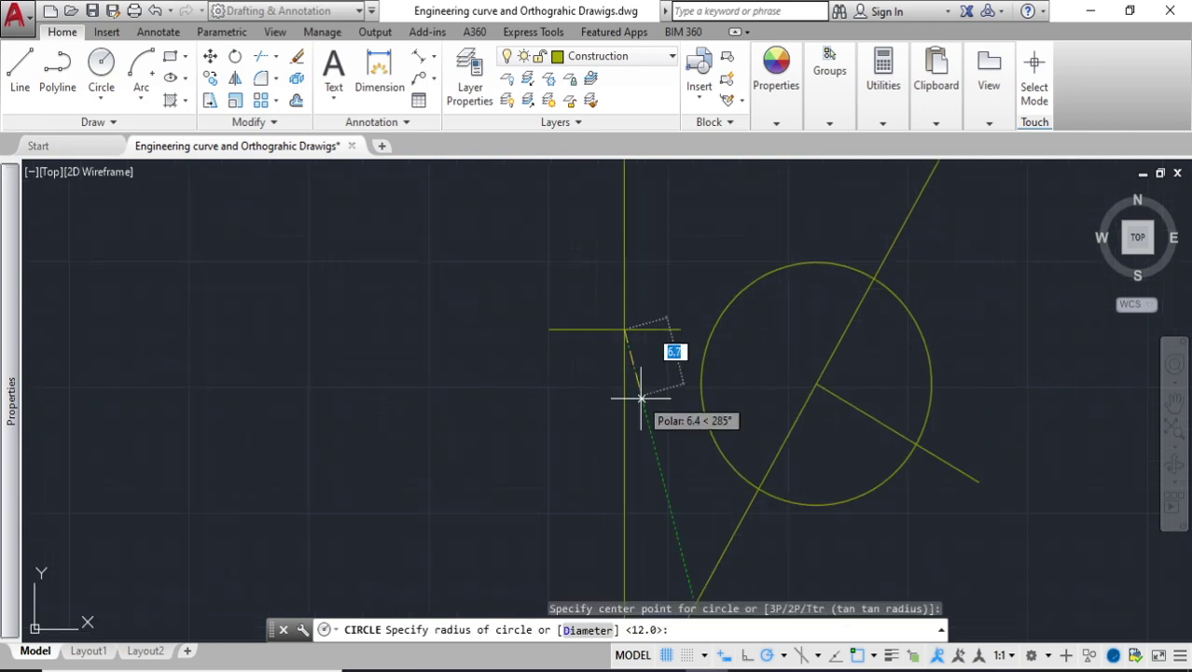
type("2")
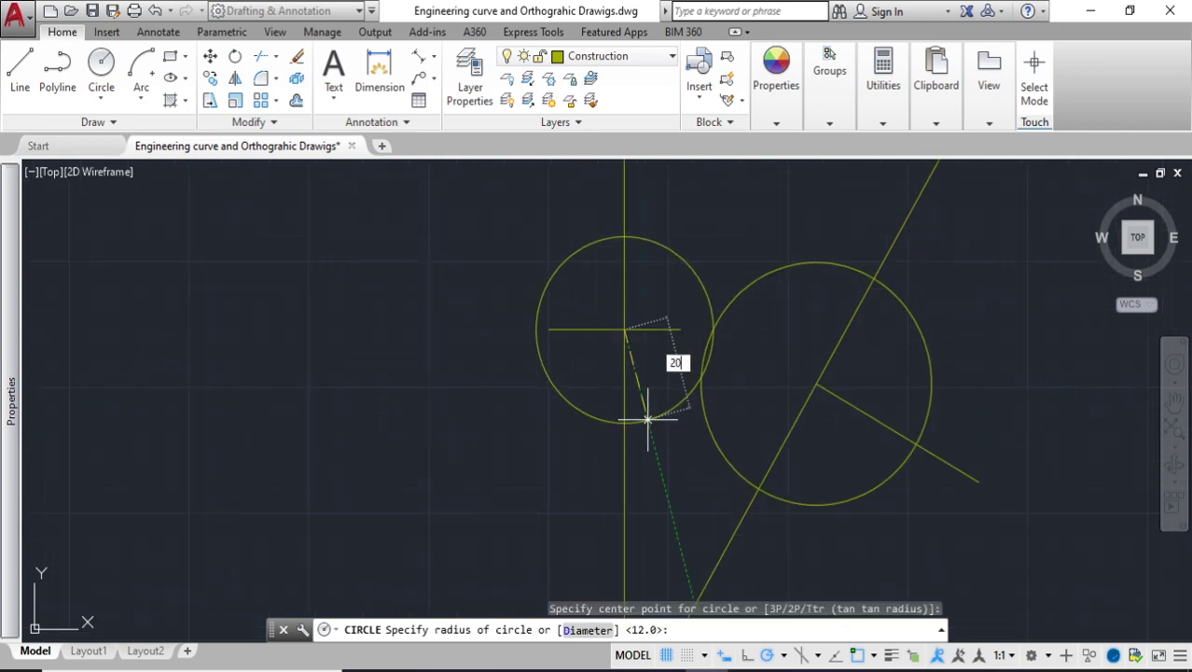
type("0")
key("Return")
Examine the hub diameters and the side arc radii of the cam on the reference sheet
scroll(686, 345, "down", 5)
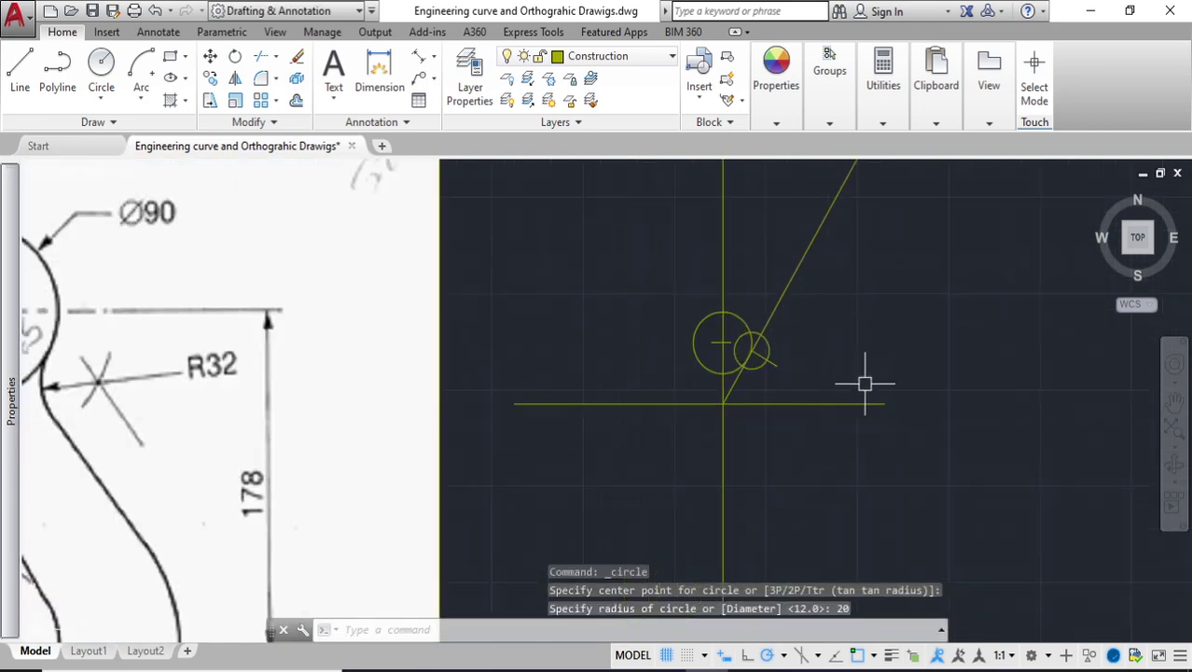
scroll(865, 383, "down", 4)
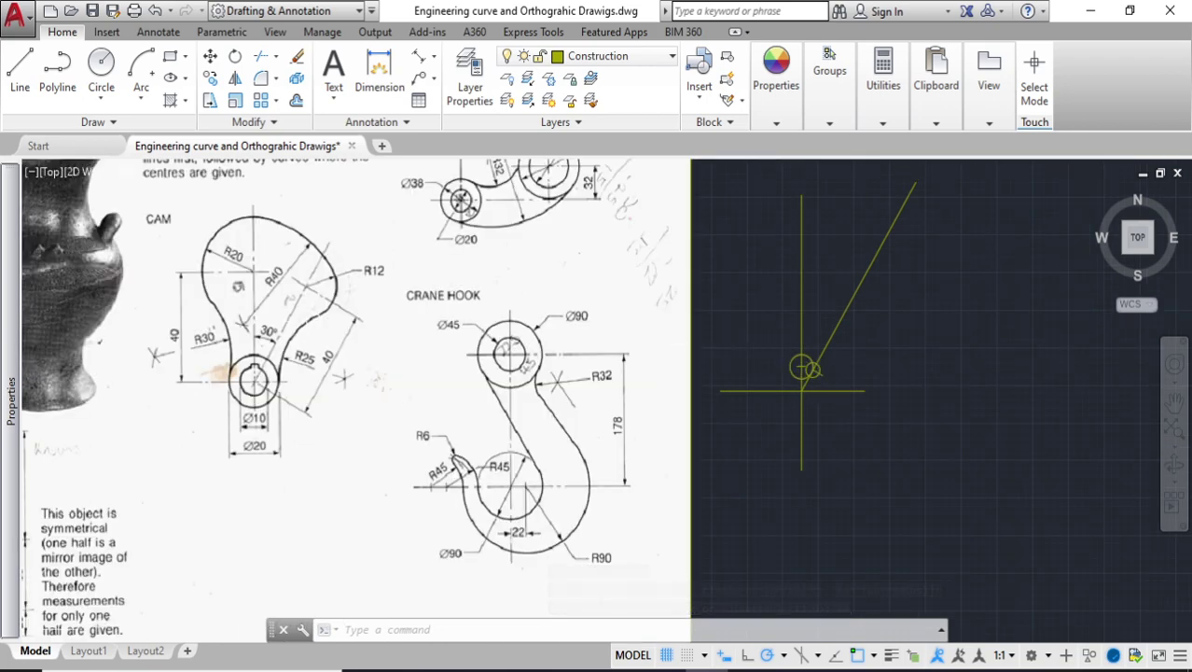
scroll(265, 279, "up", 2)
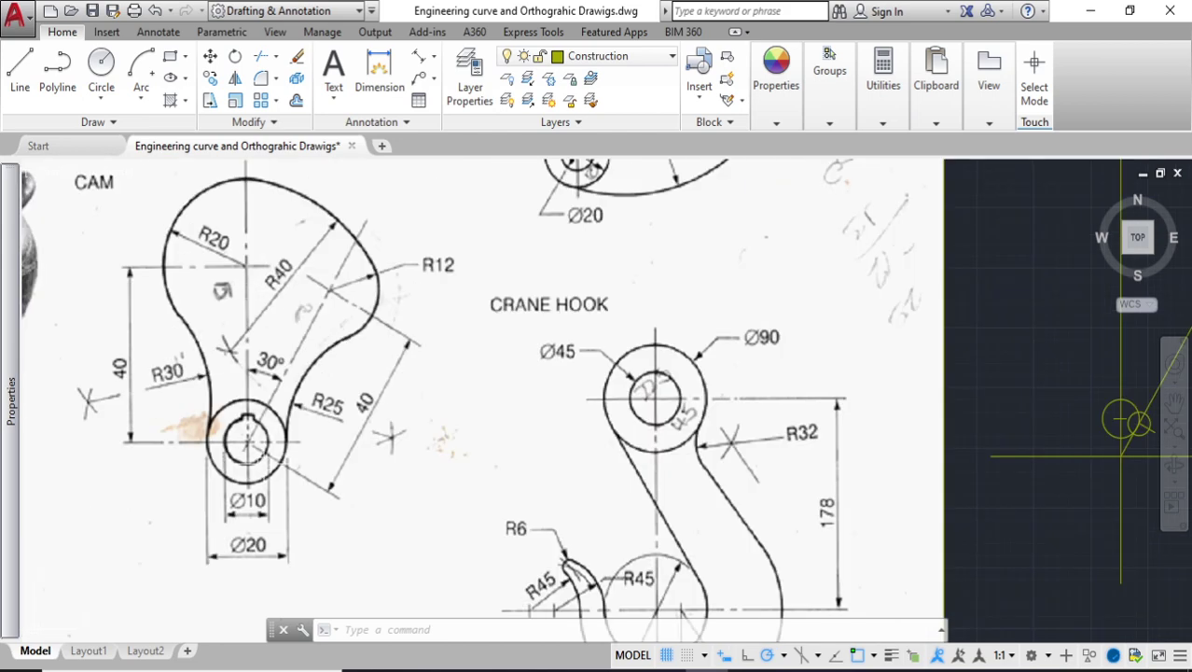
scroll(254, 456, "up", 2)
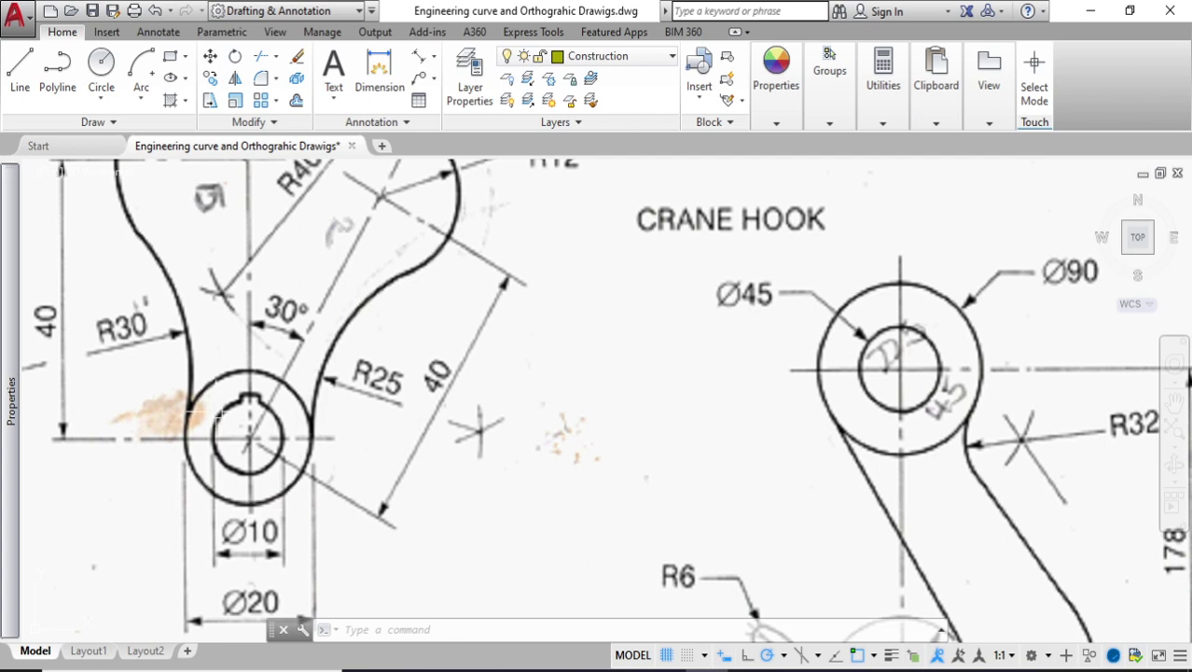
scroll(272, 455, "down", 2)
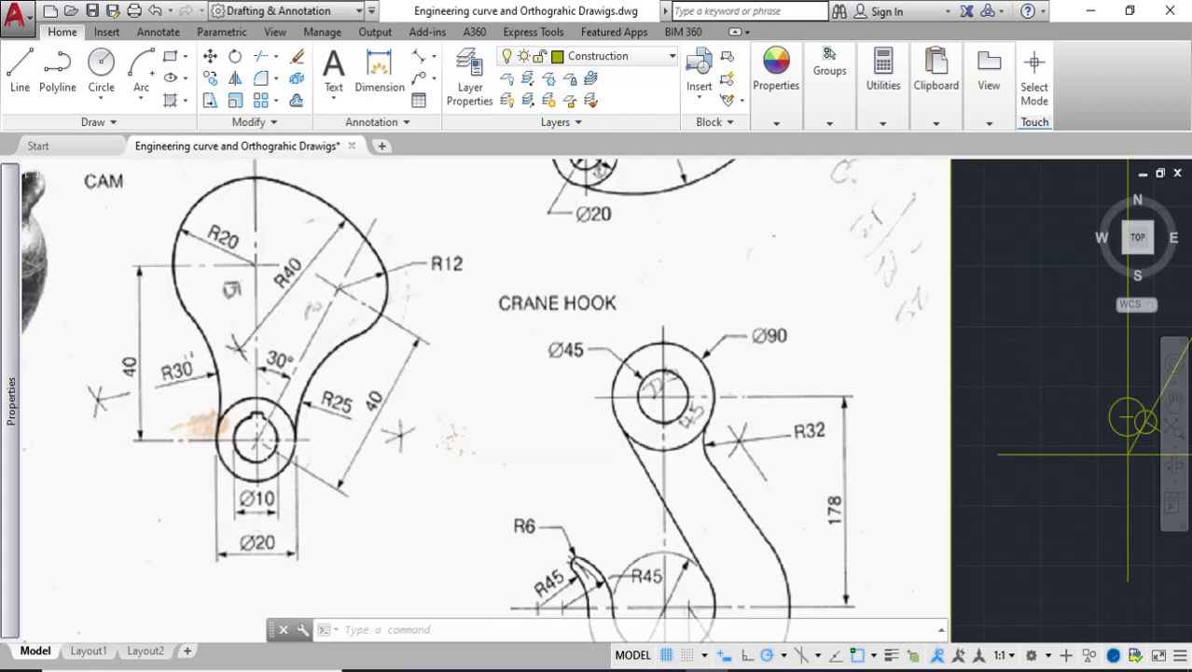
scroll(257, 495, "up", 2)
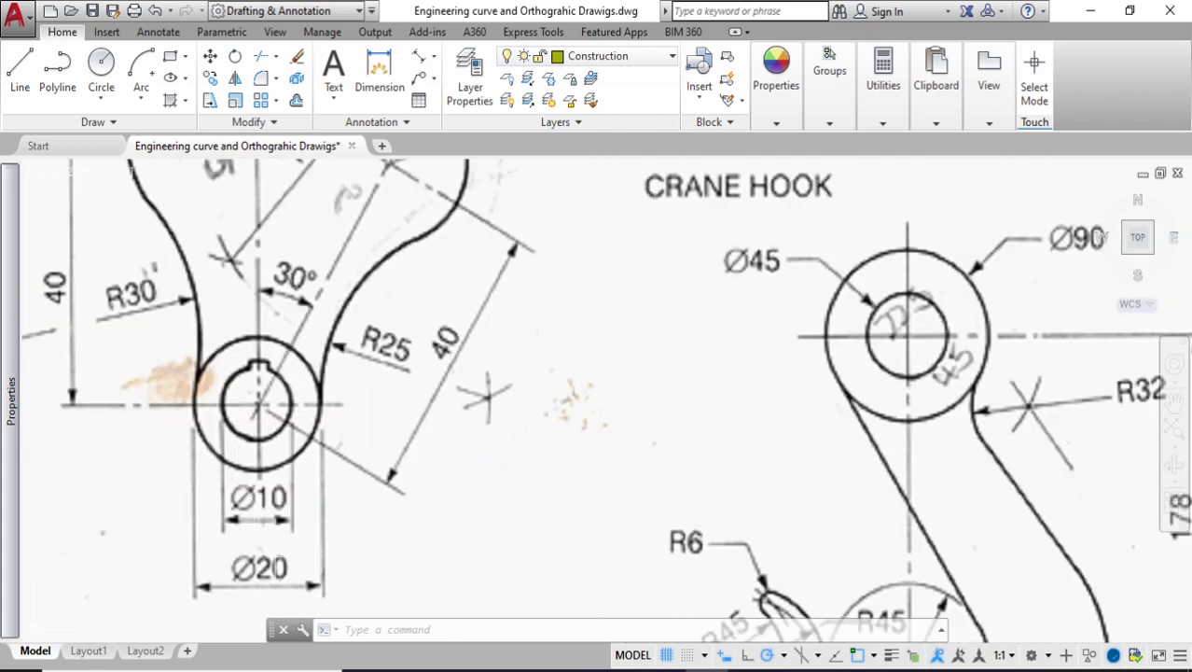
scroll(612, 493, "down", 5)
scroll(580, 412, "up", 7)
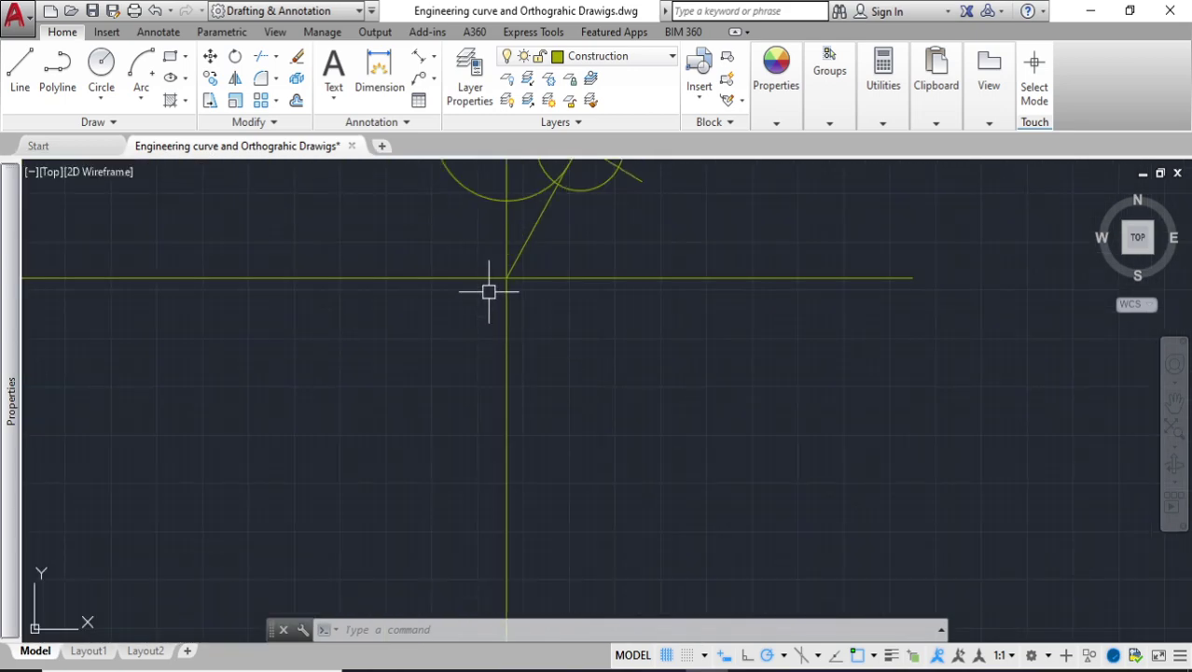
middle_click_drag(489, 292, 460, 311)
scroll(570, 339, "down", 5)
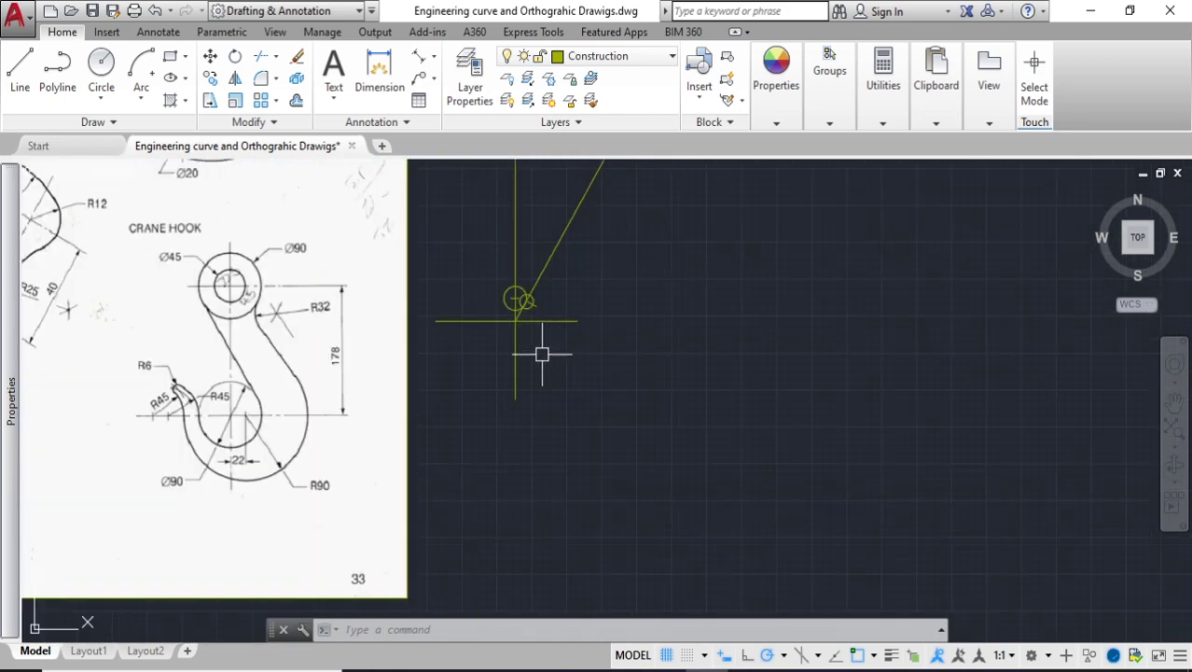
scroll(518, 308, "down", 2)
scroll(399, 409, "up", 7)
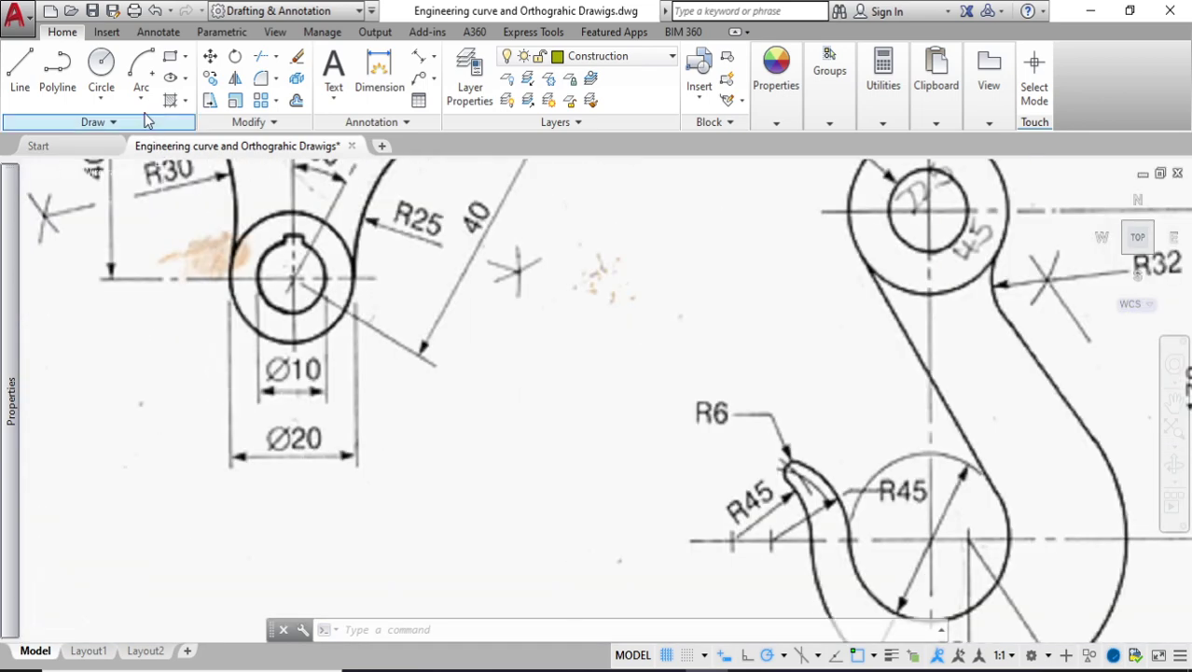
Draw the hub's inner circle with a diameter of 10, centred on the lower intersection of the construction lines
left_click(101, 99)
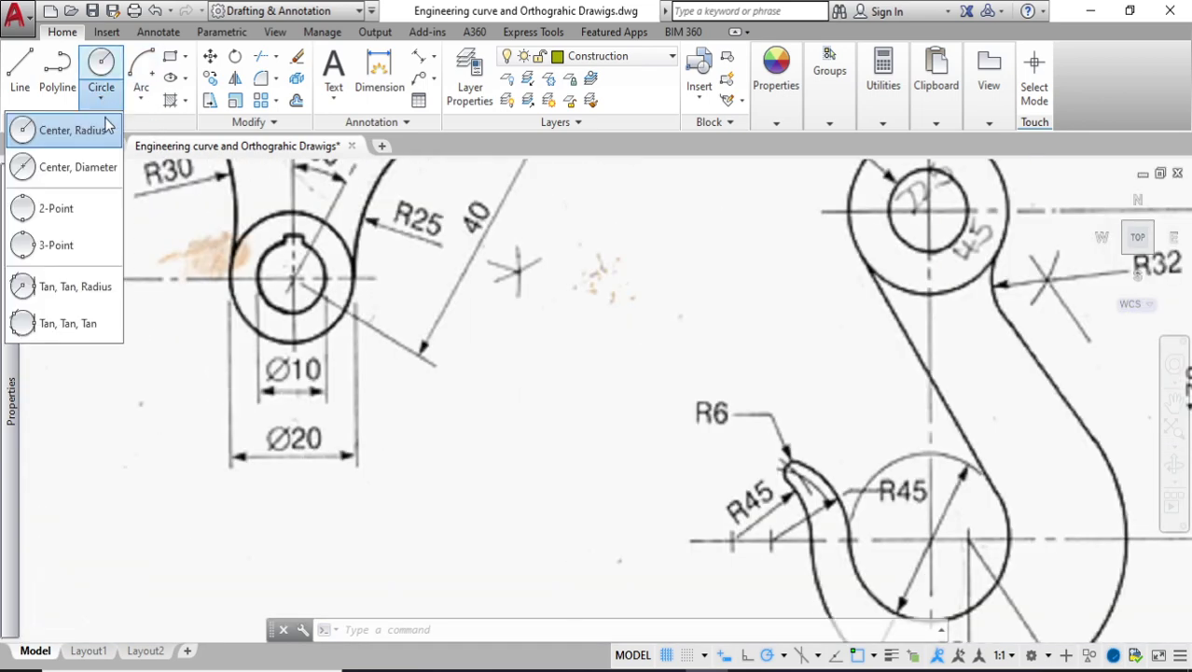
left_click(78, 167)
scroll(692, 476, "down", 4)
scroll(731, 393, "up", 8)
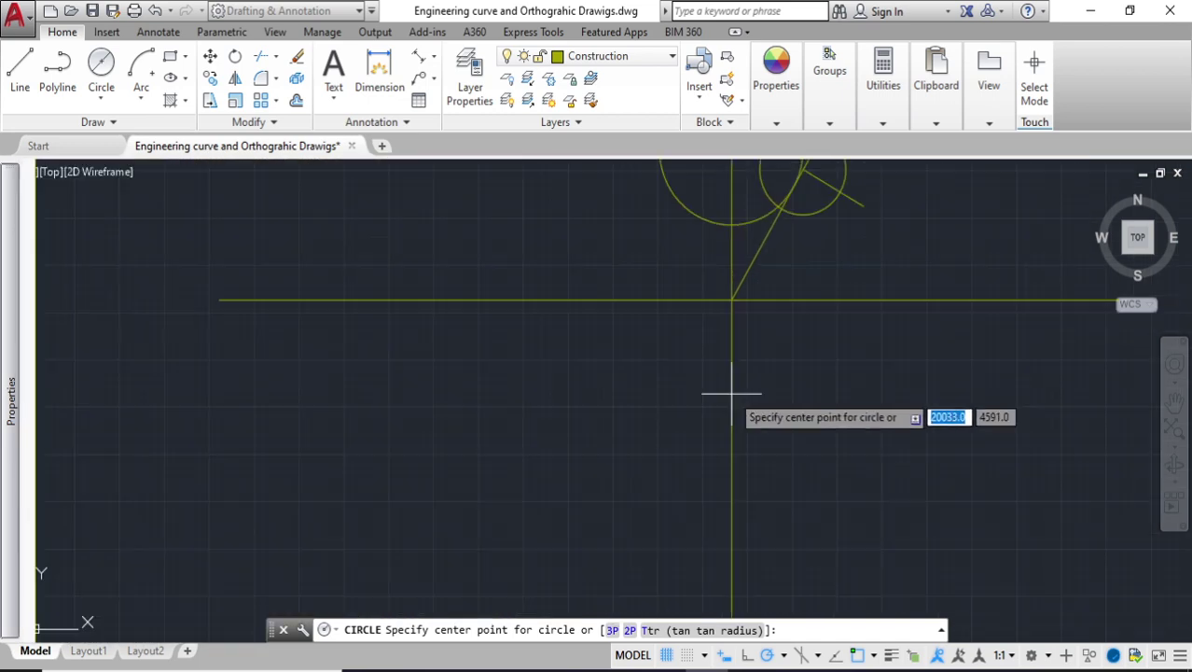
left_click(731, 300)
type("10")
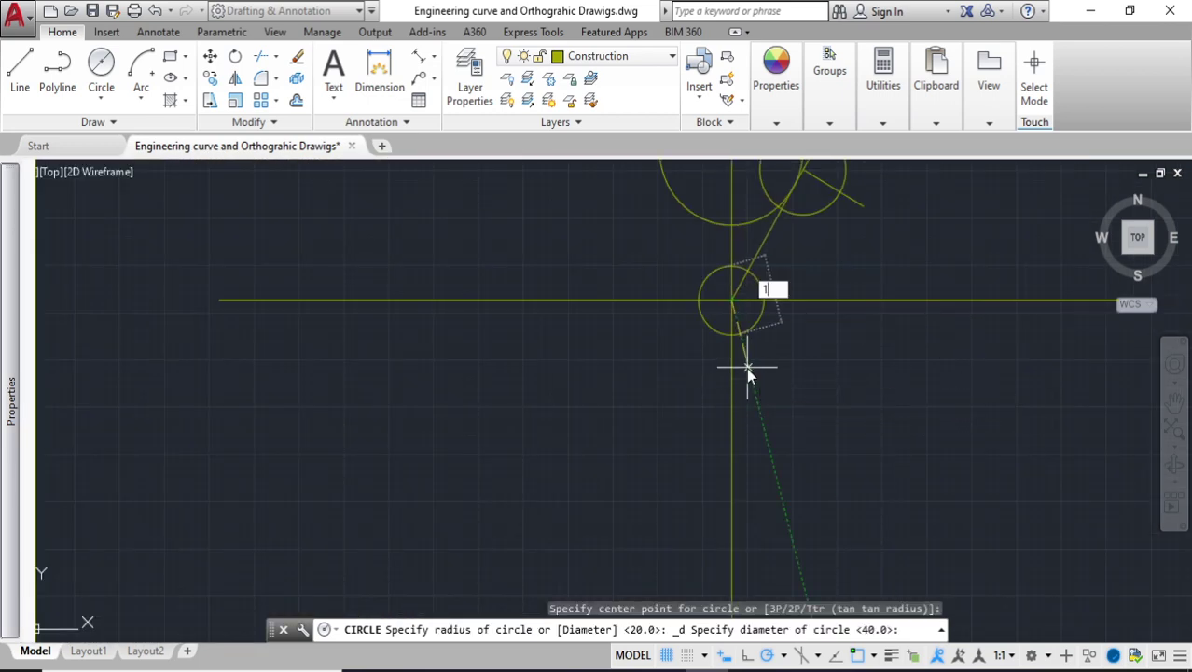
key("Return")
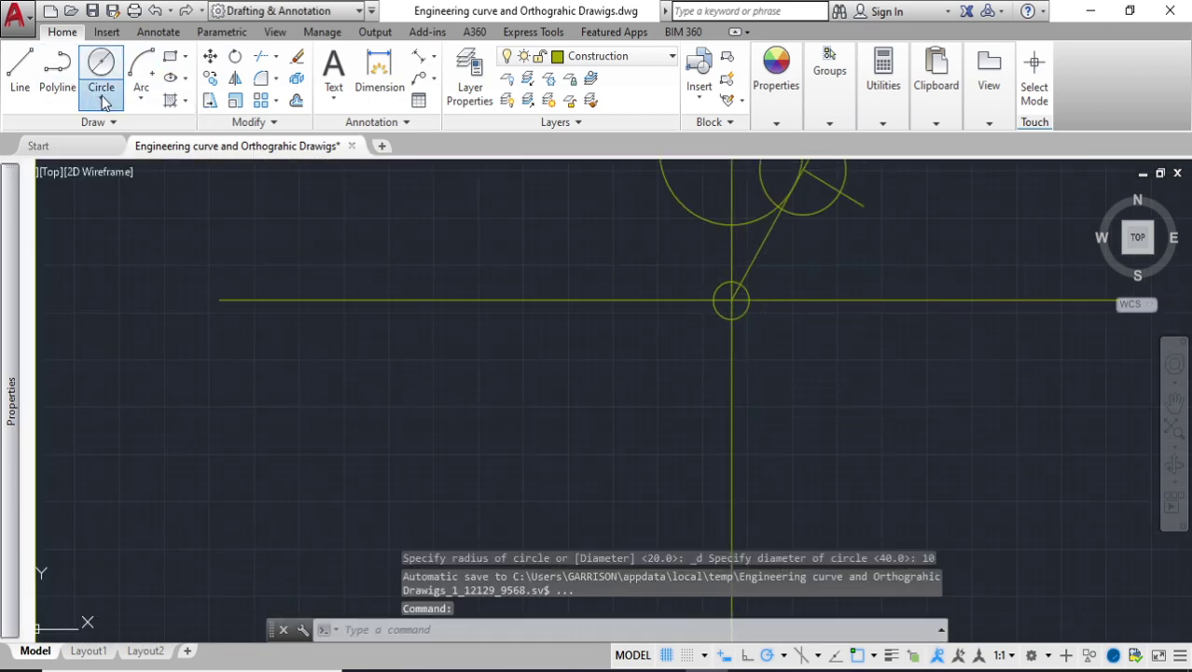
Draw the hub's outer circle with a diameter of 20, concentric with the inner circle
left_click(101, 99)
left_click(78, 164)
scroll(715, 300, "up", 4)
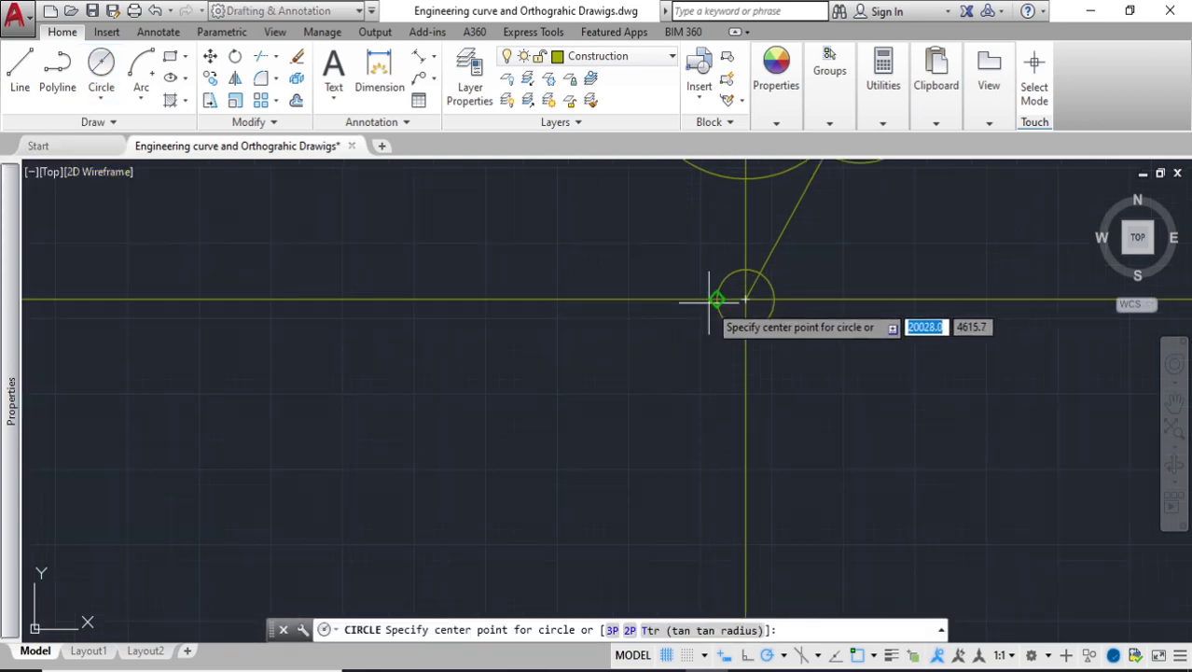
left_click(763, 295)
type("20")
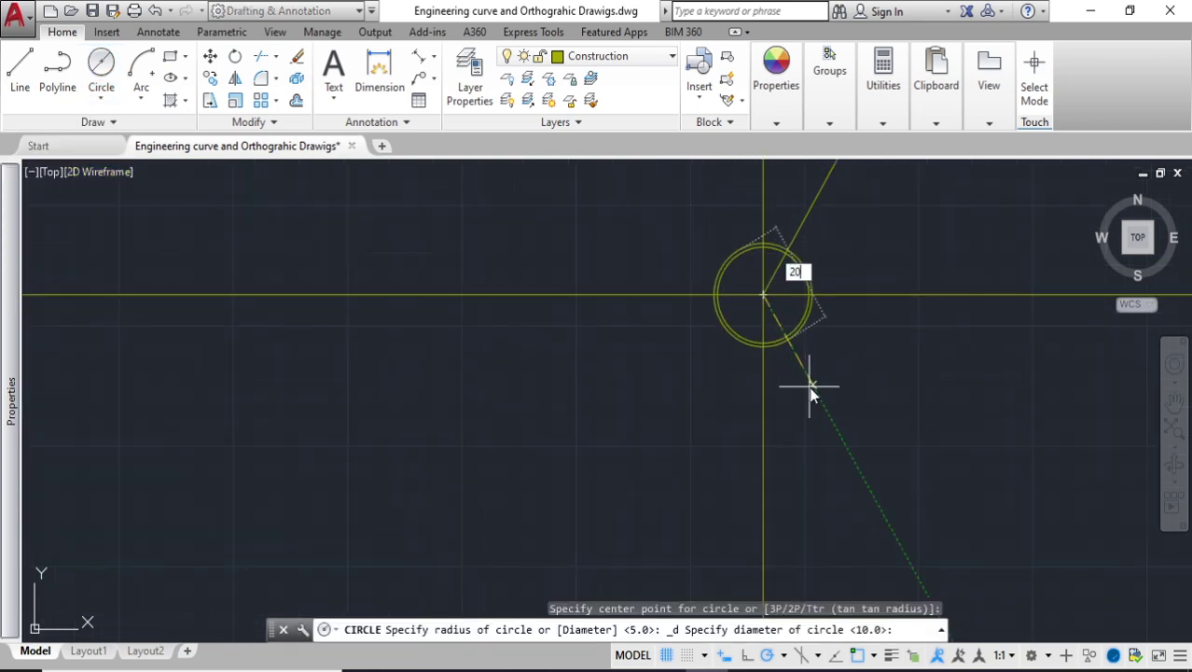
key("Return")
scroll(811, 391, "down", 3)
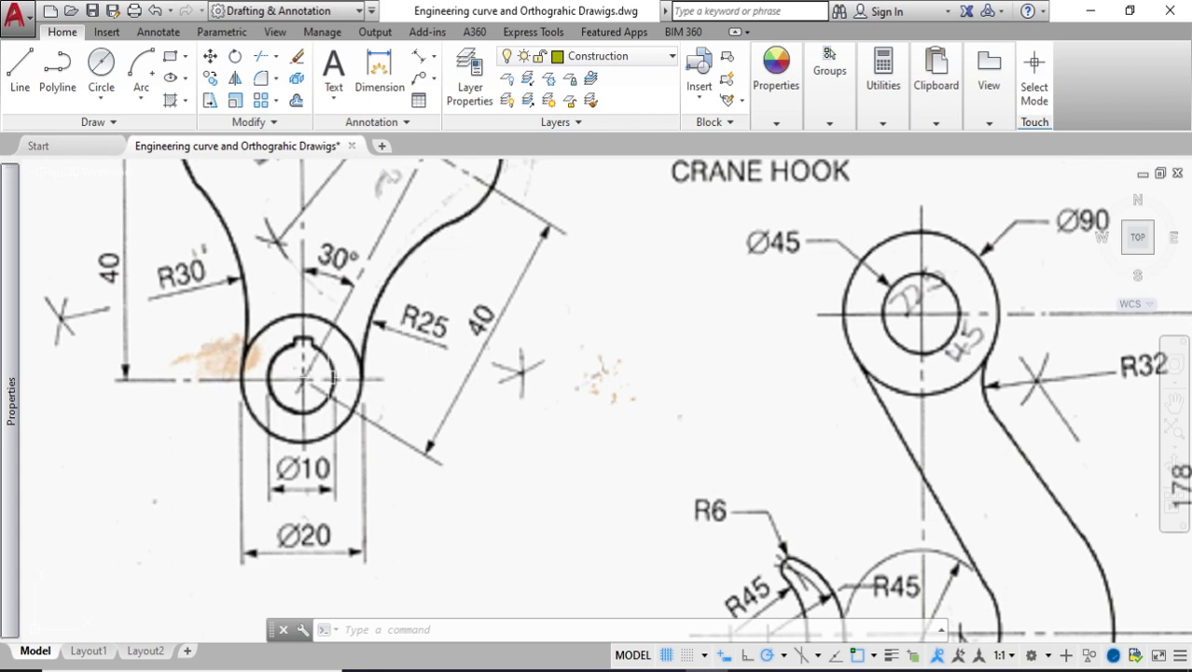
scroll(407, 360, "down", 2)
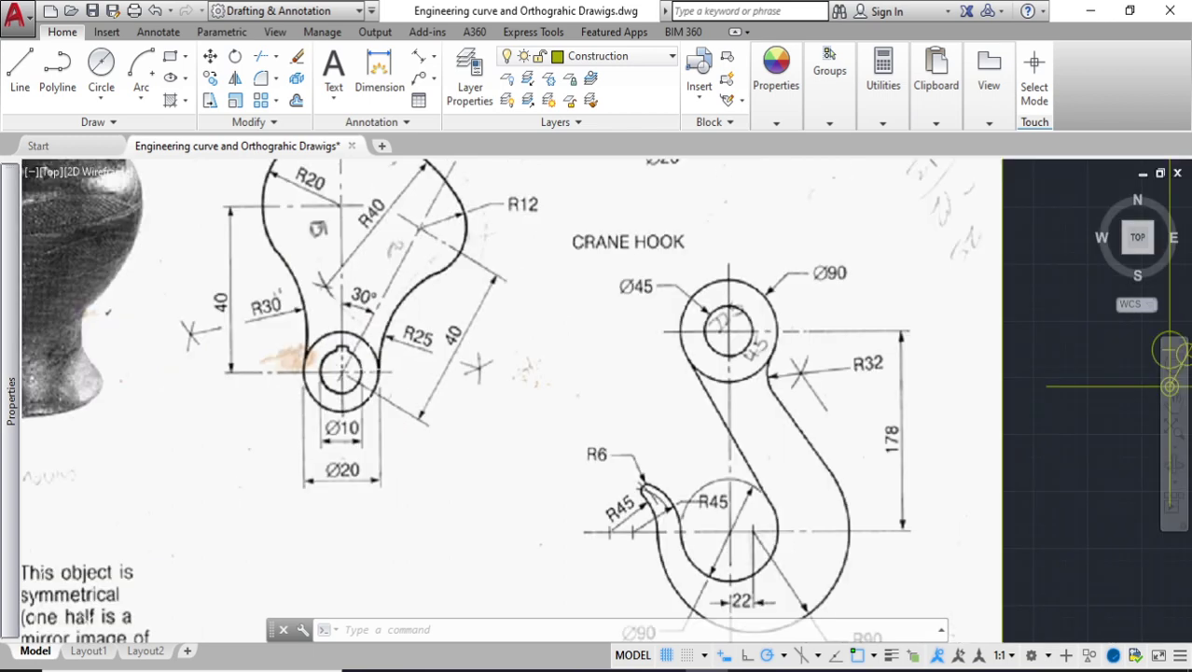
scroll(320, 378, "down", 3)
scroll(541, 369, "up", 2)
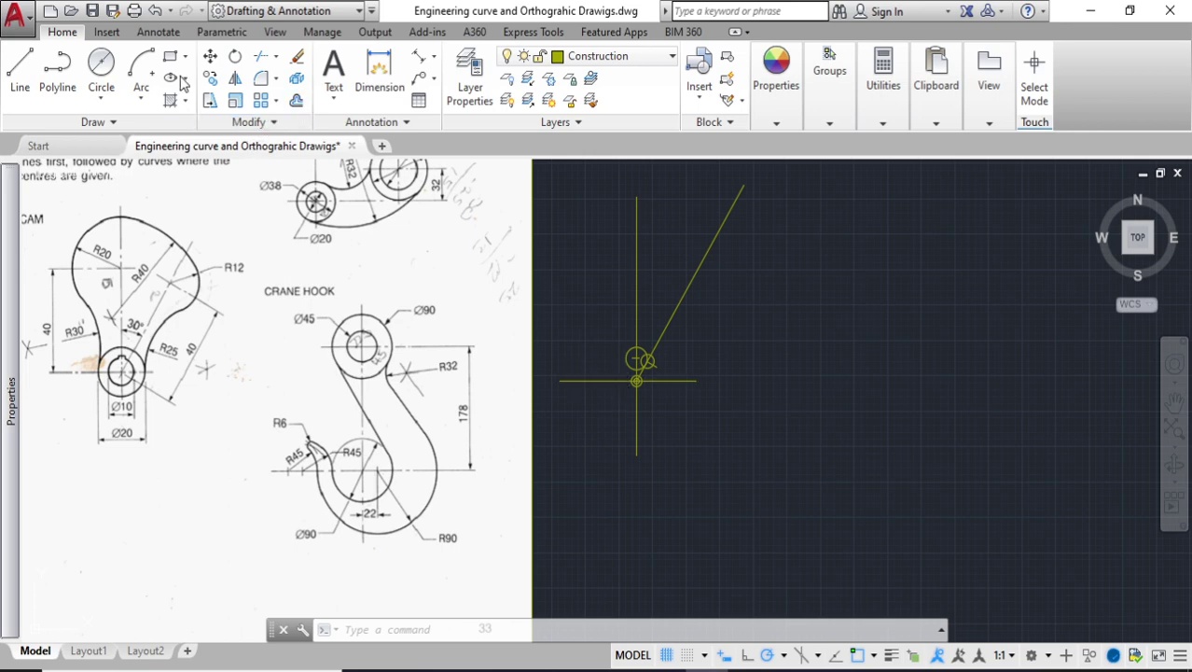
left_click(141, 98)
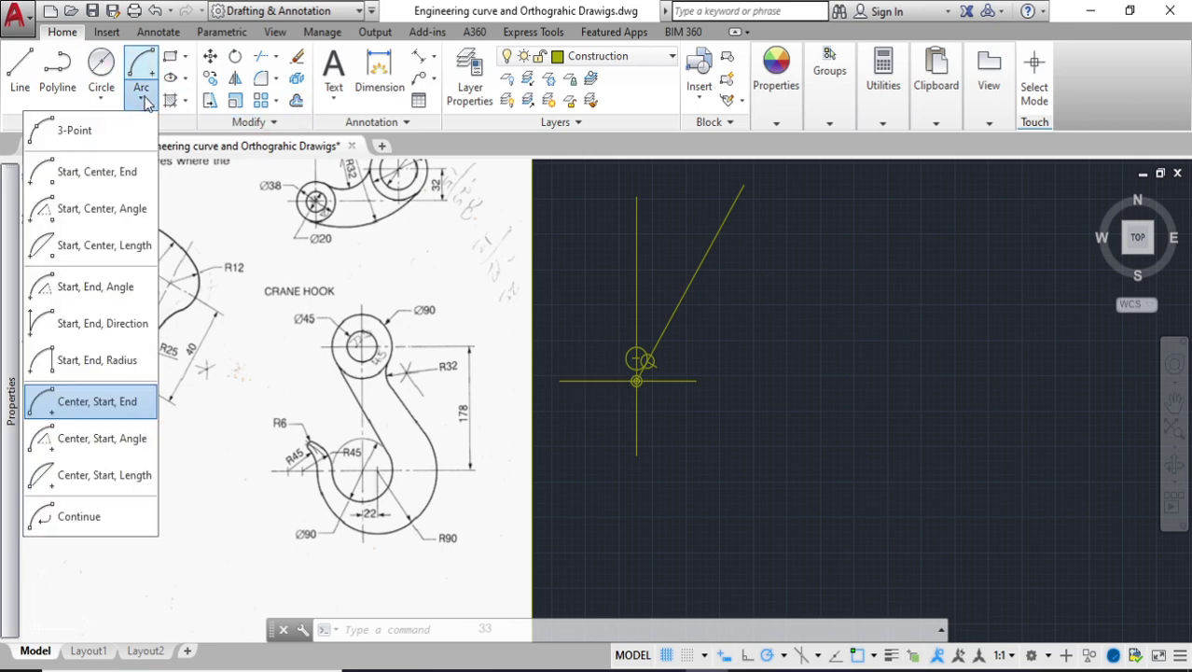
left_click(126, 409)
scroll(637, 373, "up", 5)
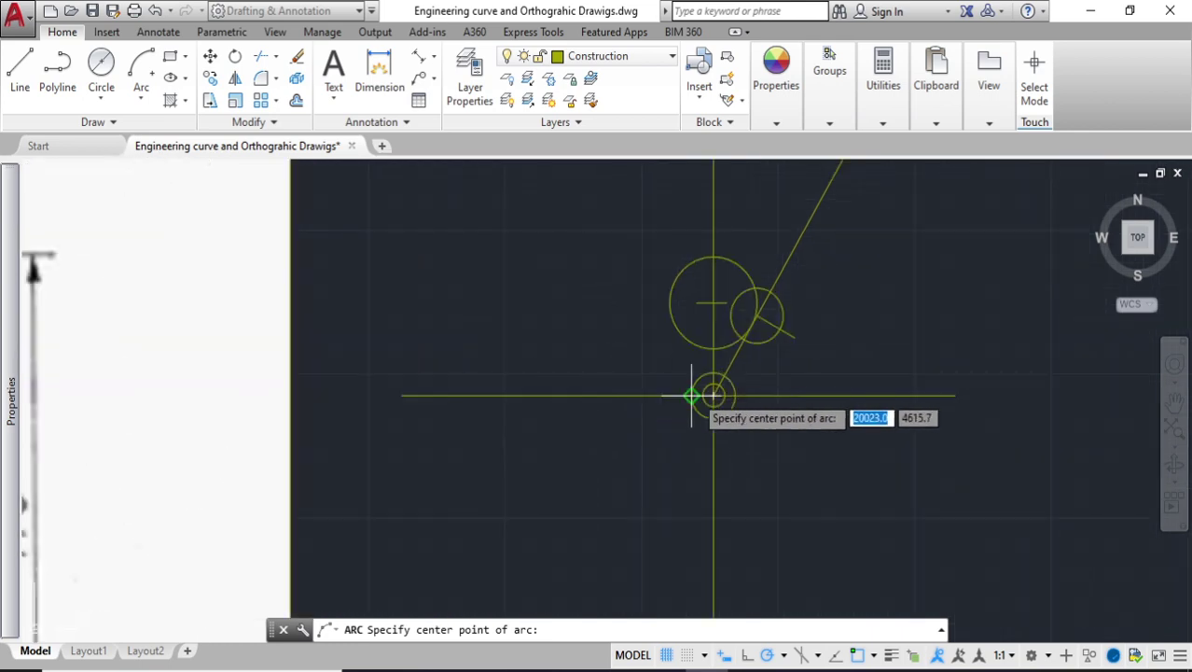
left_click(639, 373)
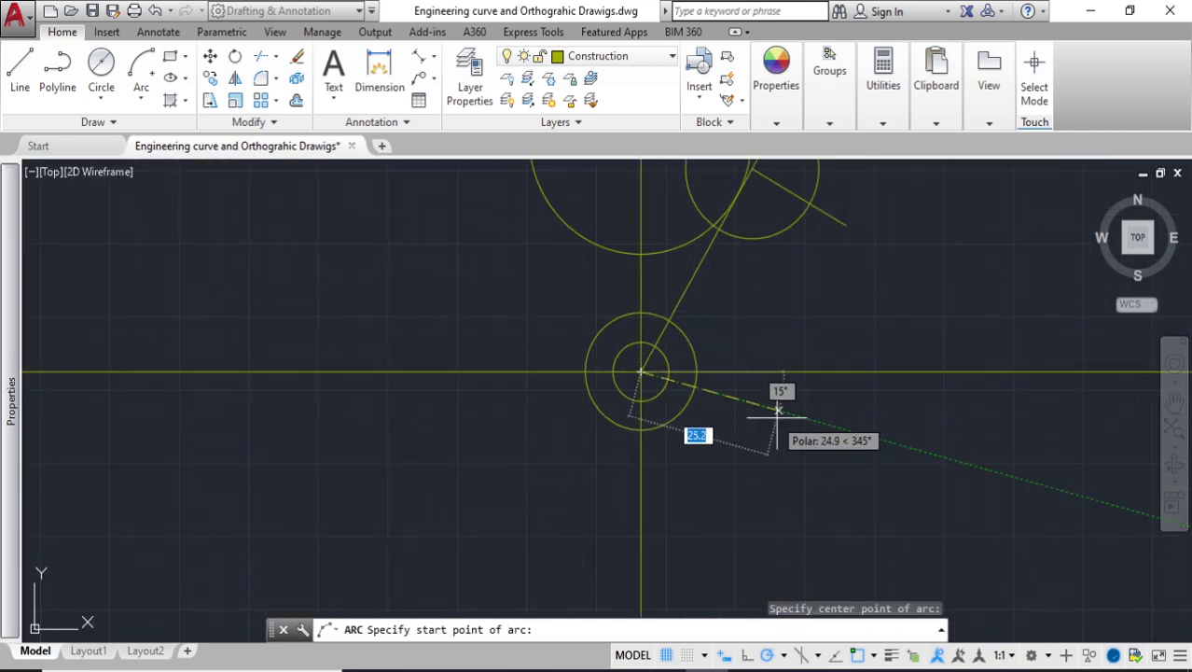
type("35")
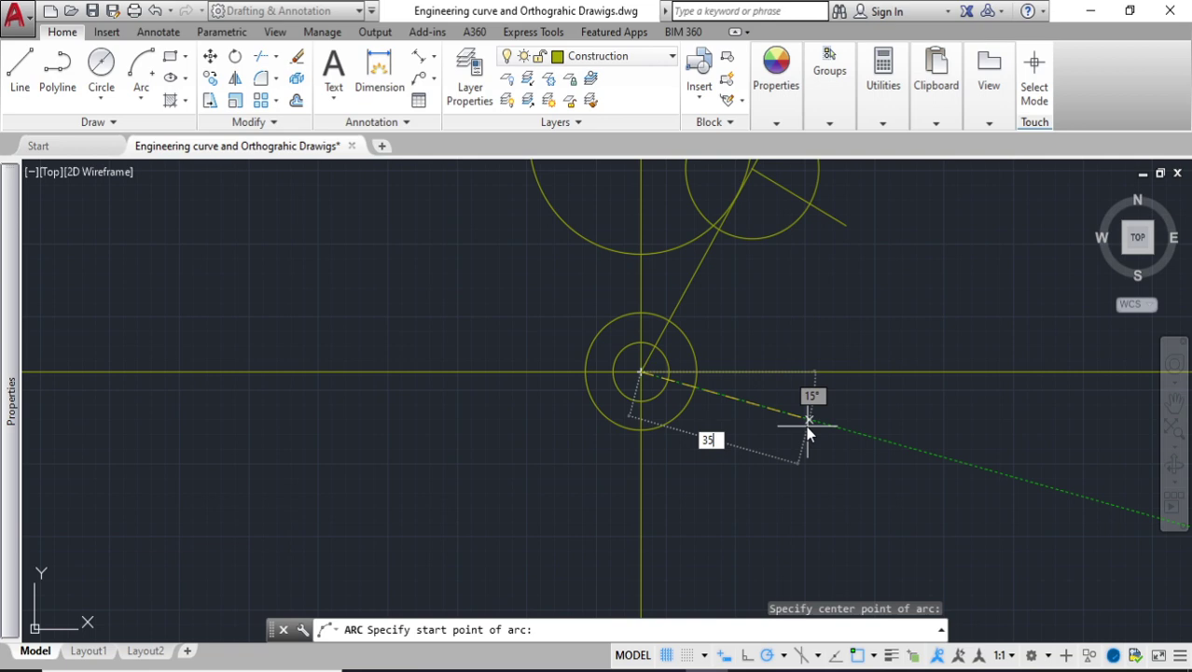
key("Return")
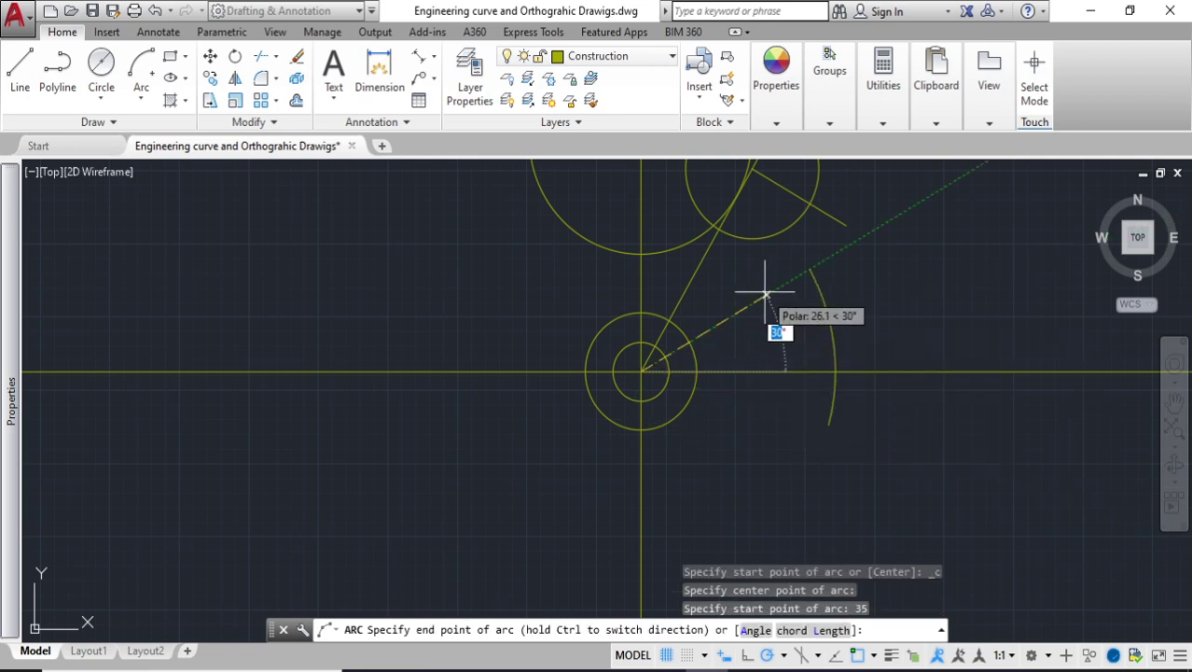
key("Escape")
Draw an arc of radius 37 centred on the R12 circle's centre, crossing the existing arc near the horizontal construction line
scroll(789, 329, "down", 2)
scroll(789, 331, "down", 5)
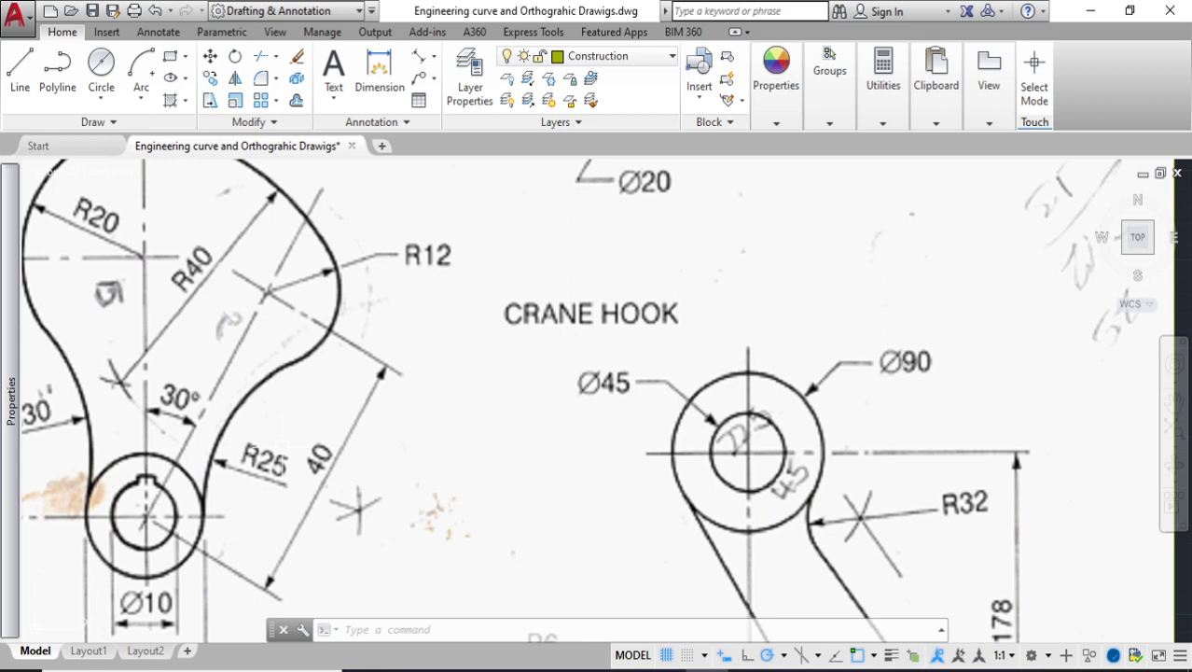
scroll(282, 444, "down", 6)
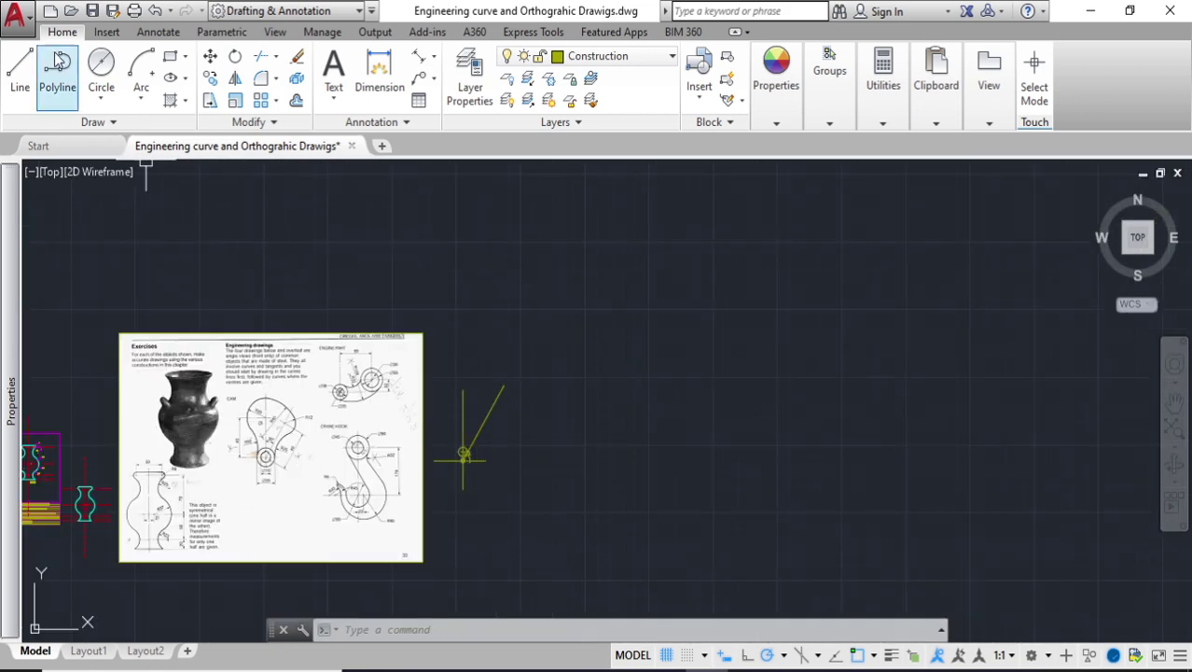
left_click(143, 103)
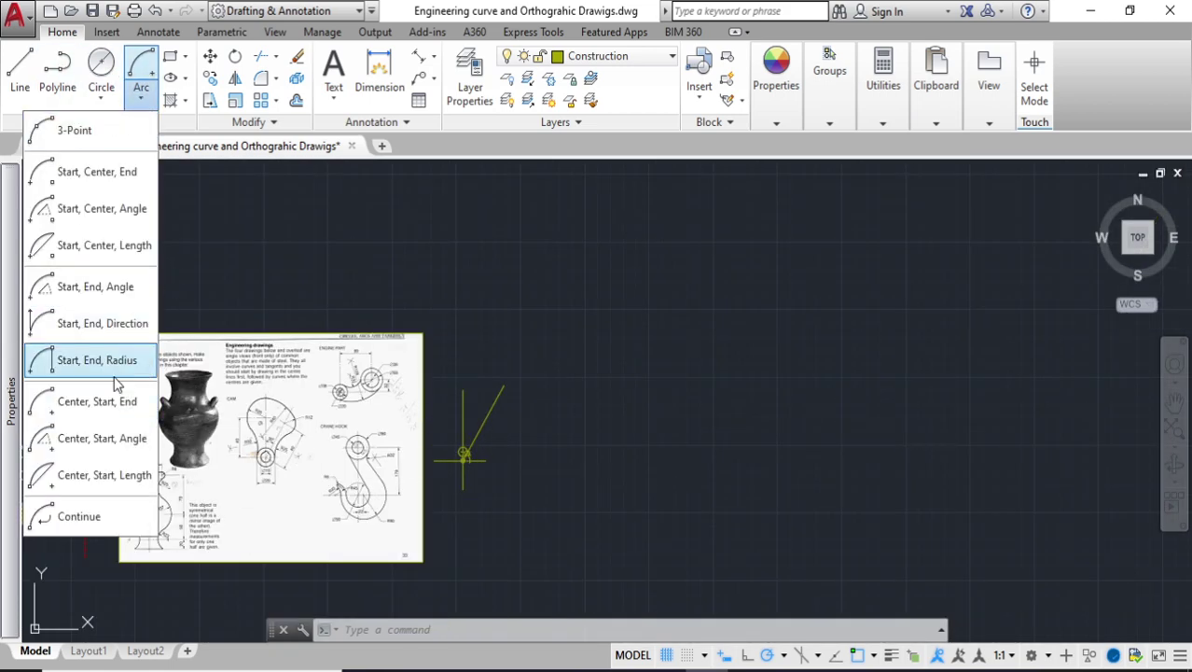
left_click(116, 399)
scroll(425, 438, "up", 6)
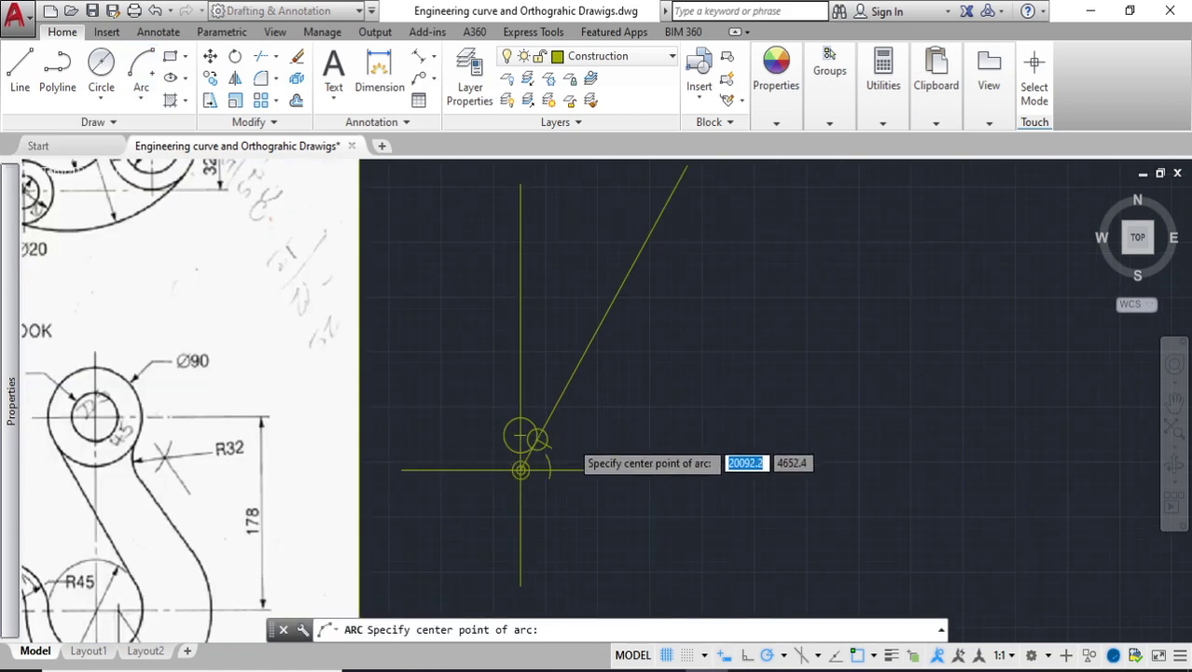
scroll(395, 341, "up", 2)
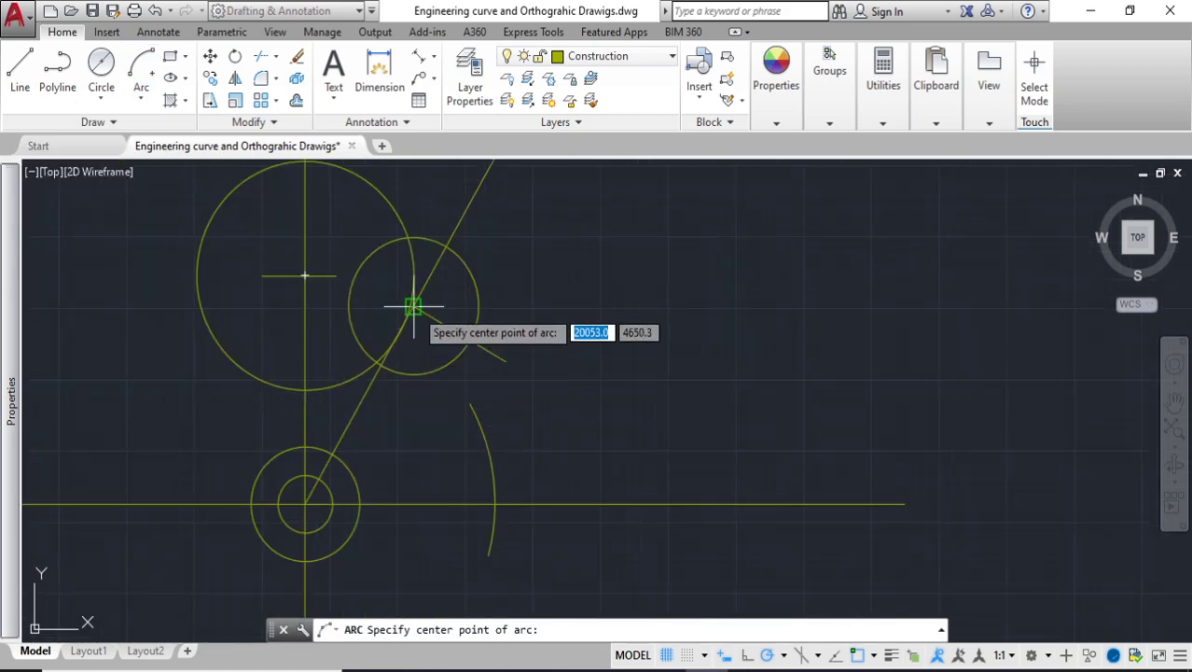
left_click(412, 306)
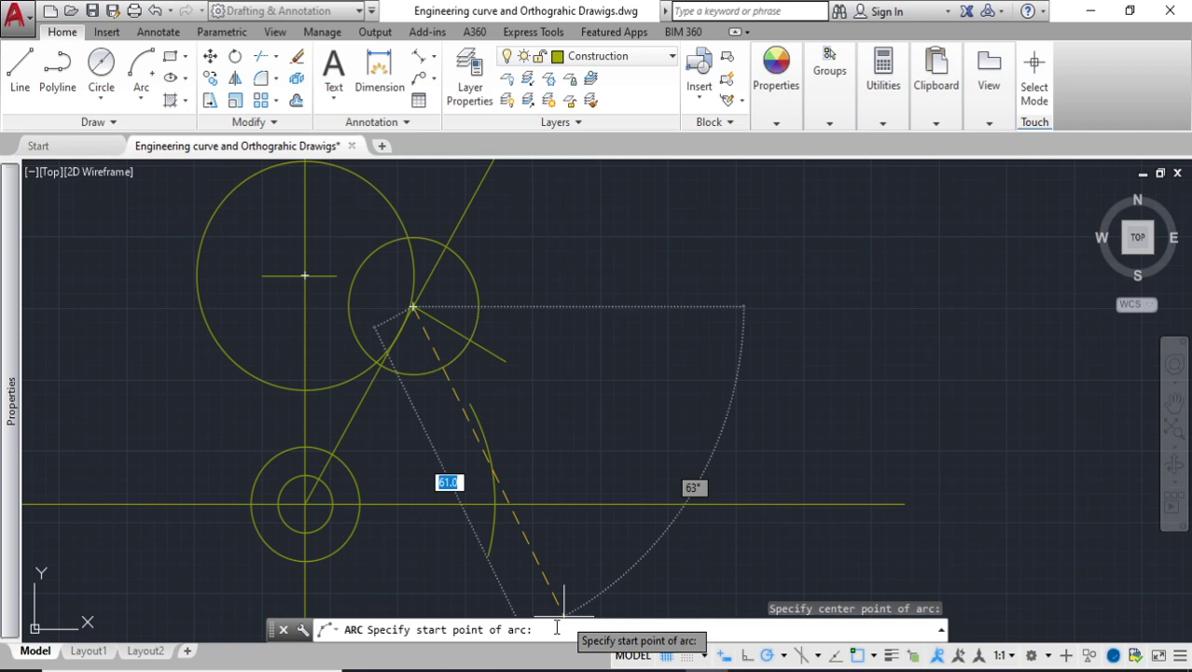
middle_click_drag(482, 459, 440, 386)
scroll(439, 386, "up", 2)
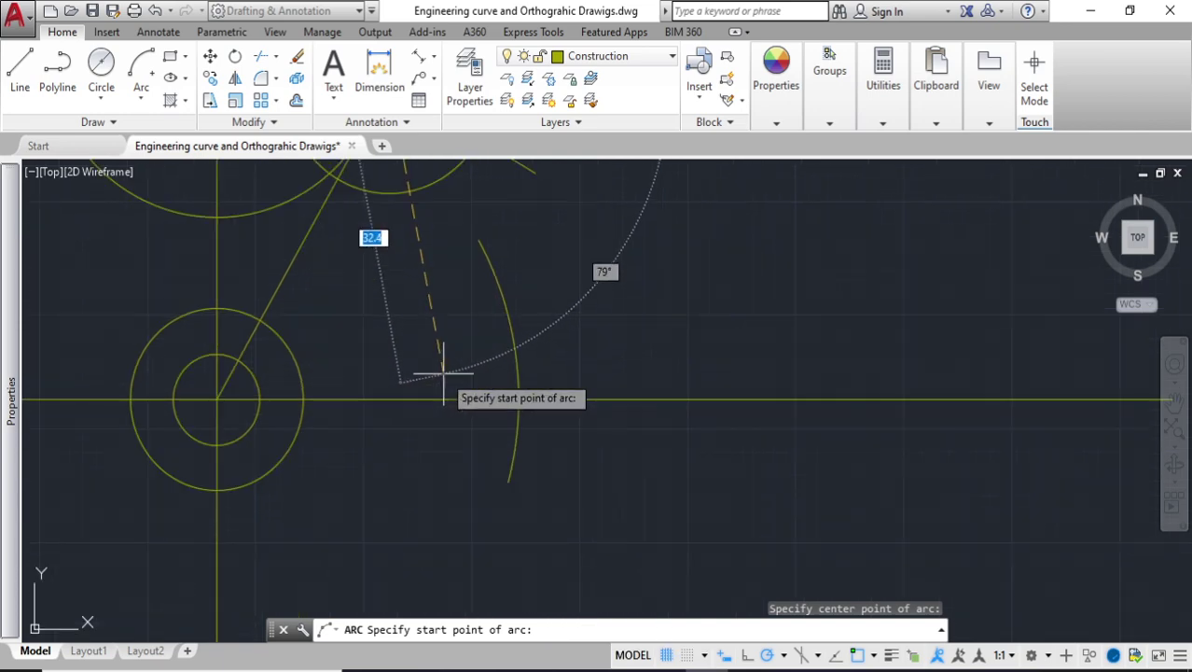
type("37")
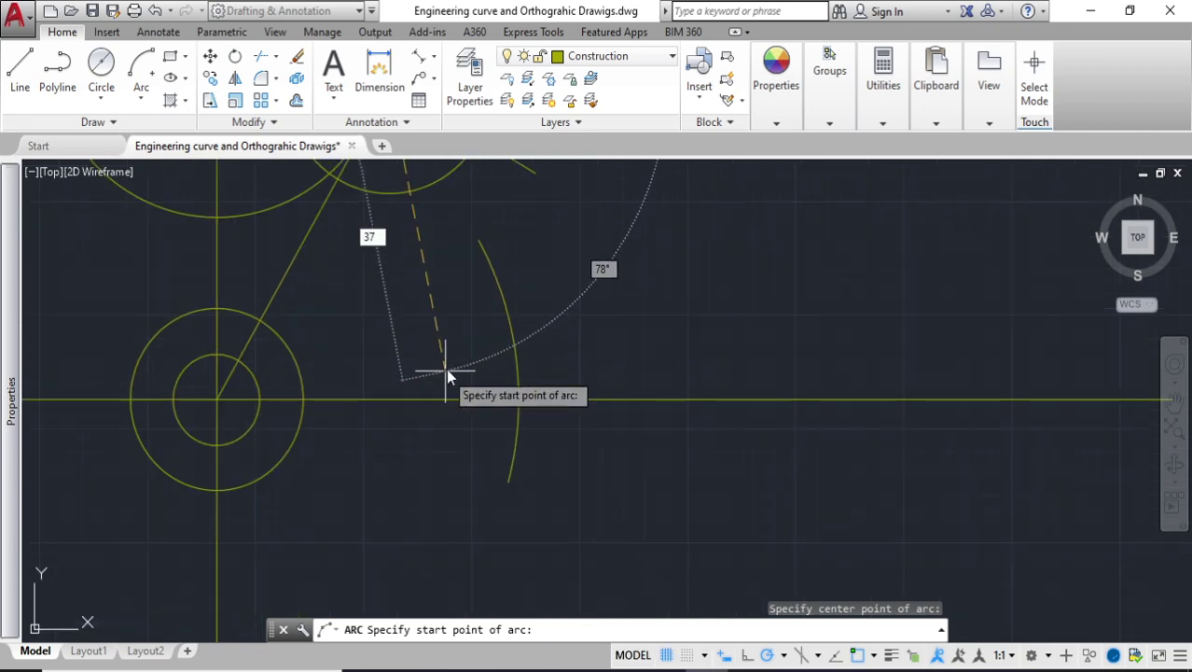
key("Return")
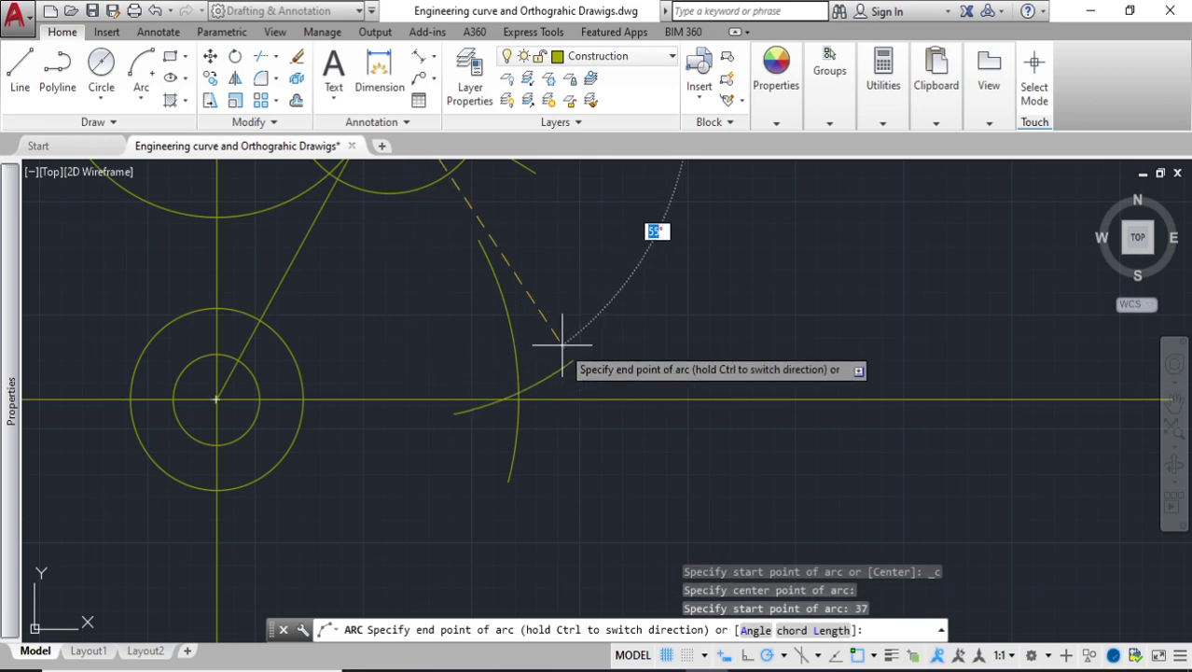
left_click(550, 344)
Draw a circle of radius 25 centred on the intersection of the two construction arcs
scroll(548, 378, "down", 5)
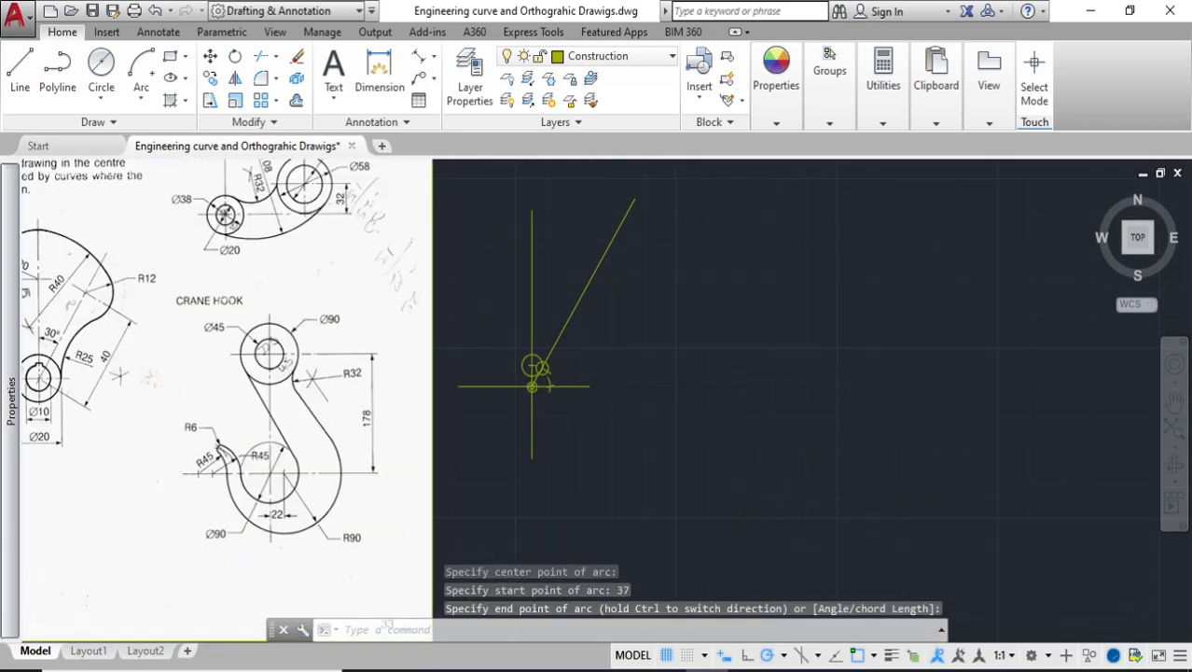
middle_click_drag(539, 371, 746, 368)
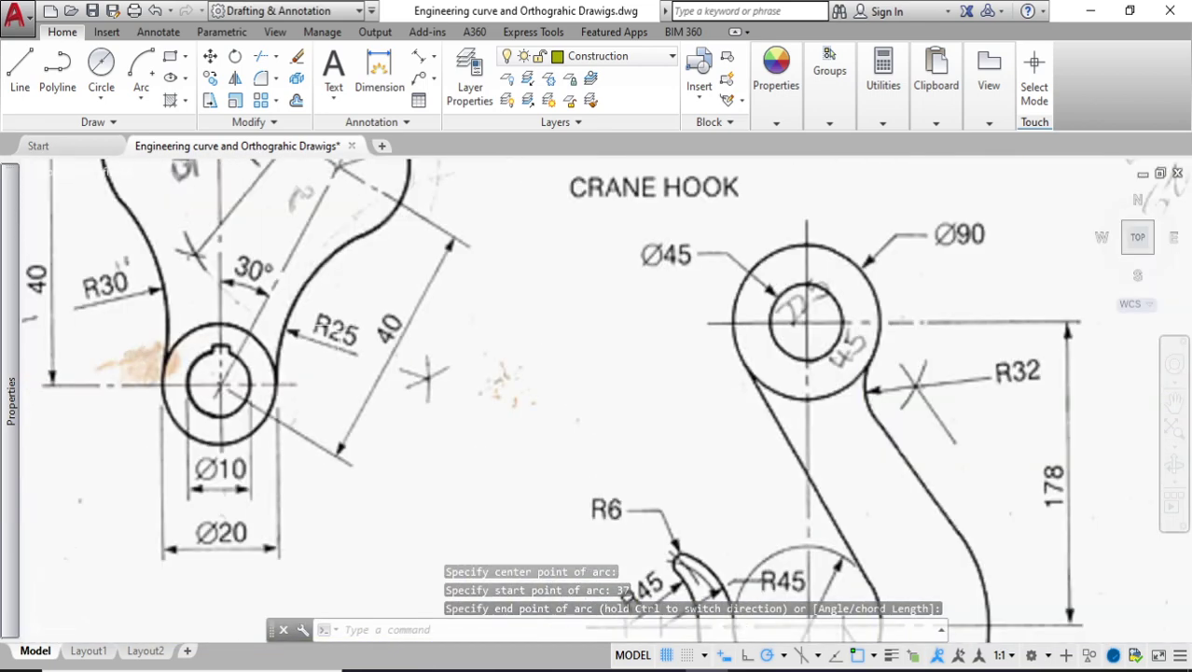
scroll(417, 289, "down", 2)
left_click(103, 64)
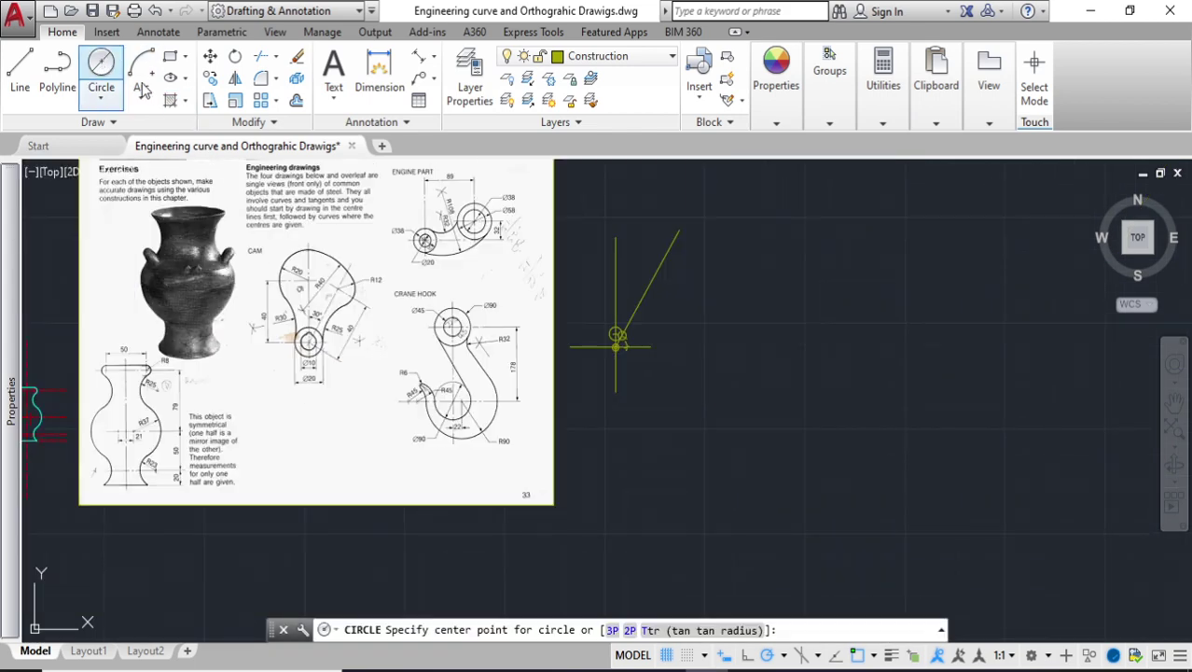
scroll(574, 361, "down", 3)
scroll(586, 362, "up", 3)
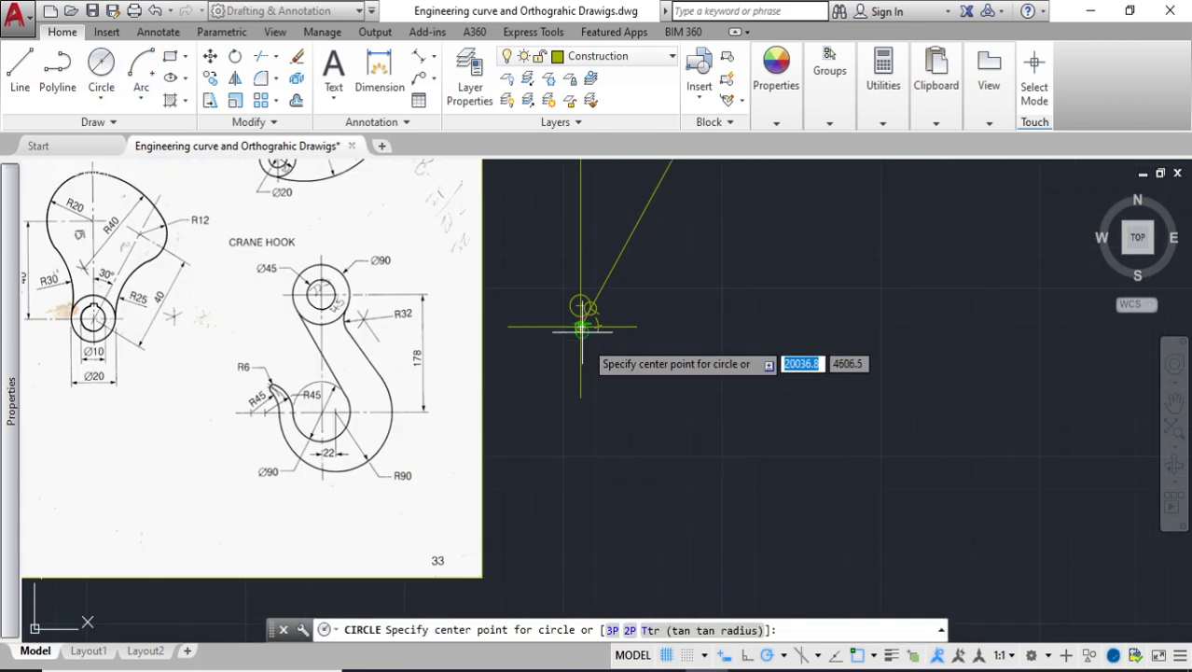
left_click(108, 101)
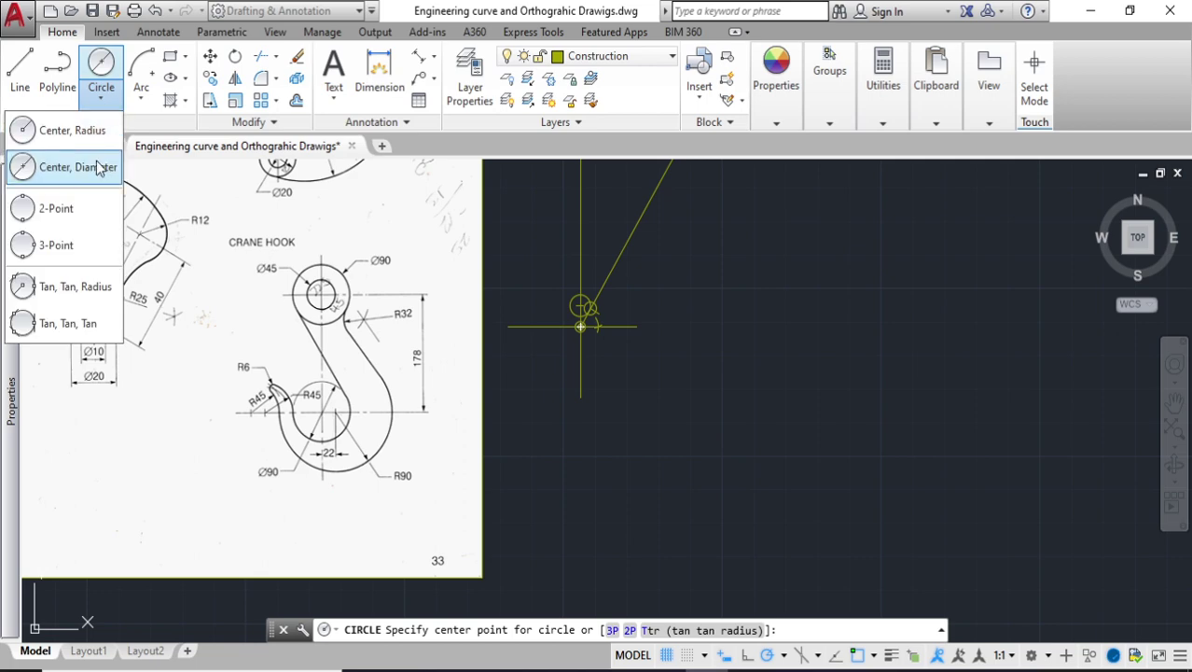
left_click(105, 110)
scroll(580, 326, "up", 3)
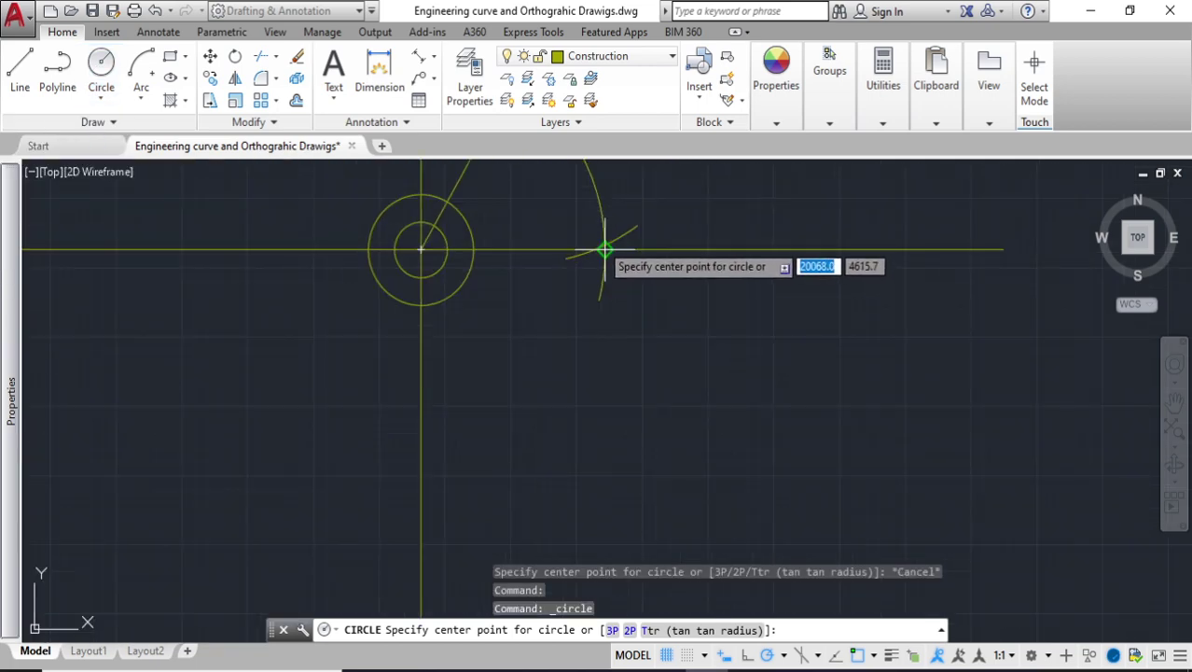
scroll(598, 254, "up", 2)
left_click(599, 238)
scroll(616, 252, "down", 2)
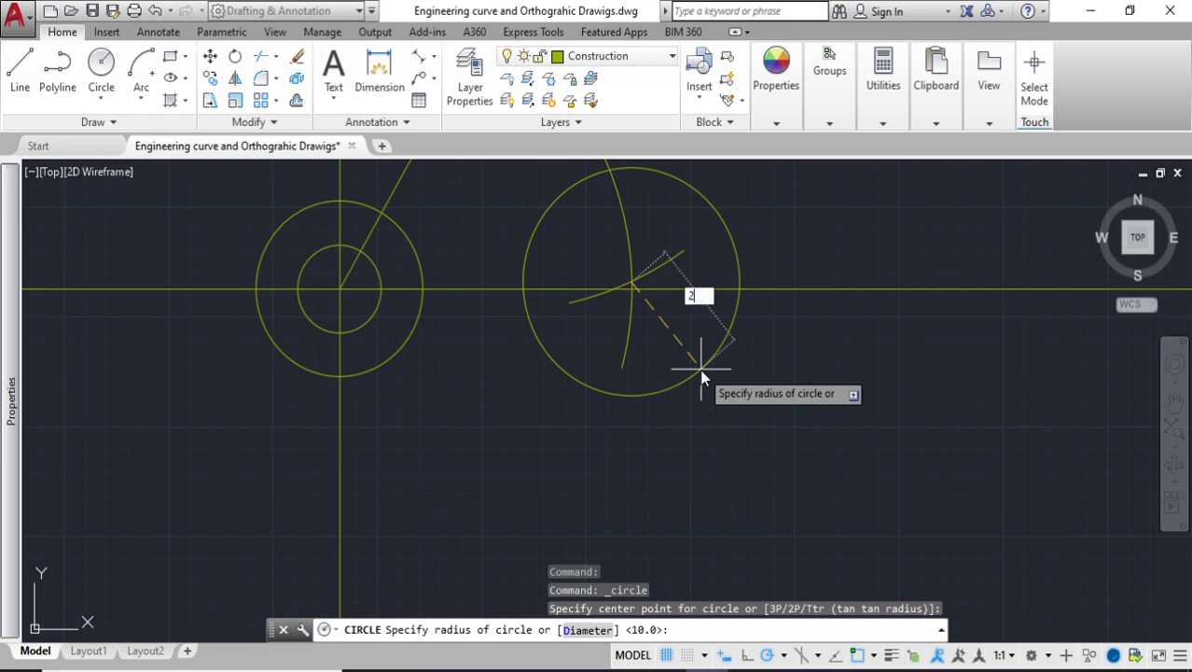
type("25")
key("Return")
scroll(695, 382, "down", 2)
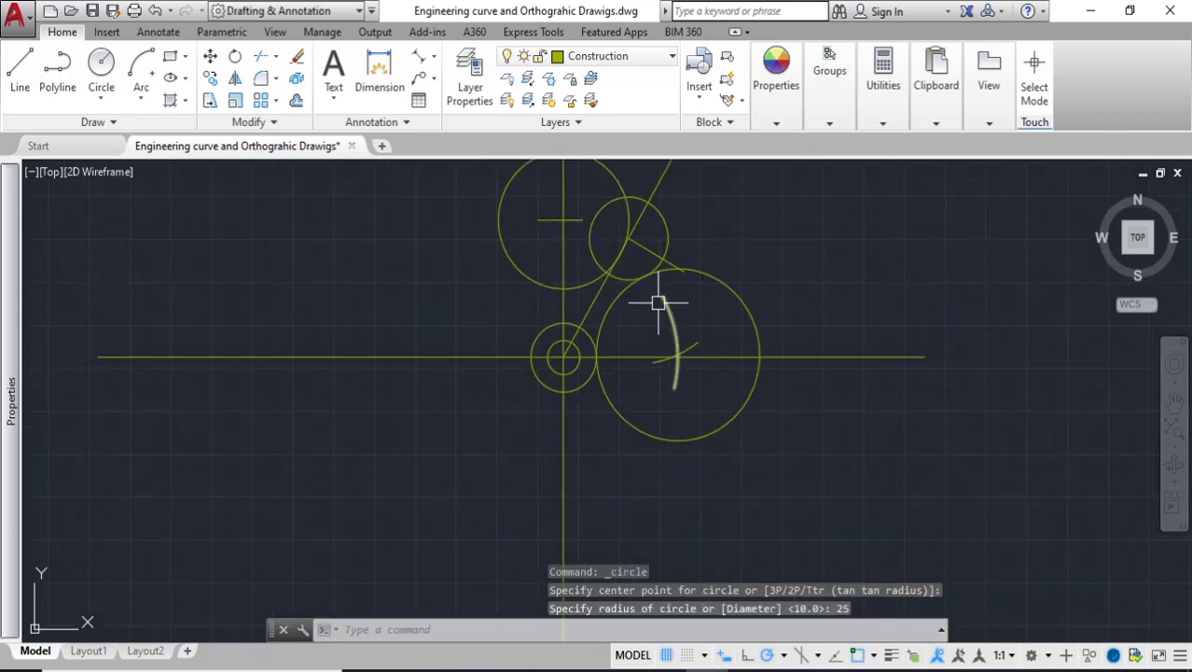
Trim the R25 circle to the curve joining the hub and the R12 circle, and trim the R12 circle's part inside the R20 circle
scroll(657, 303, "down", 3)
left_click(740, 480)
left_click(490, 213)
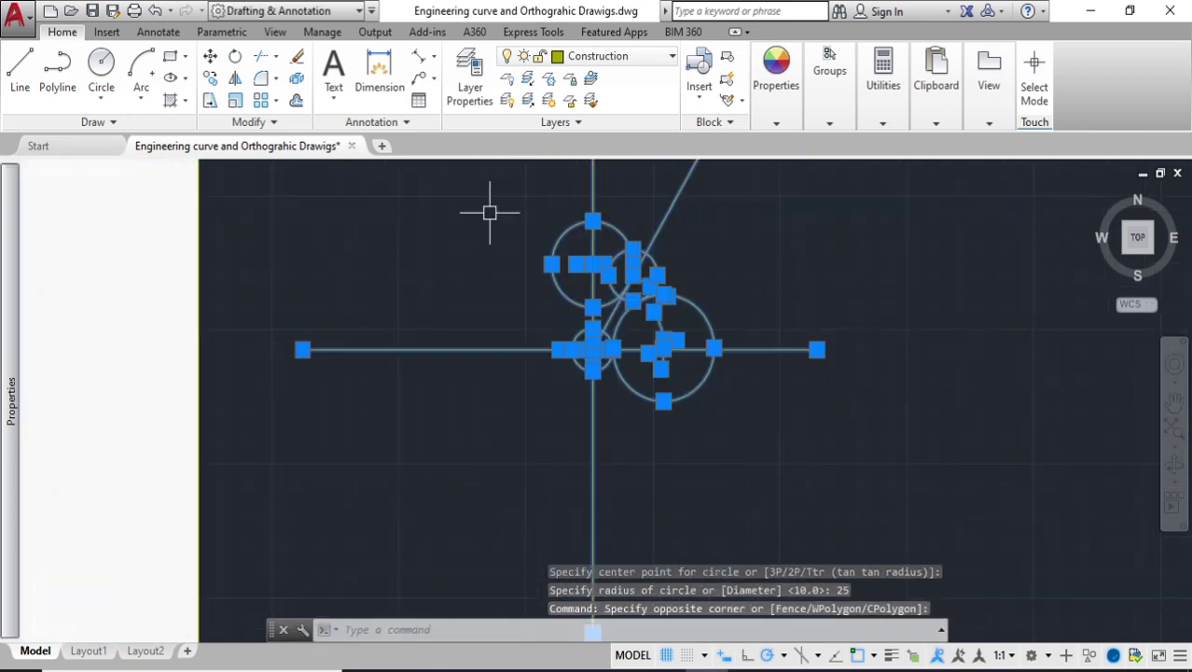
key("Return")
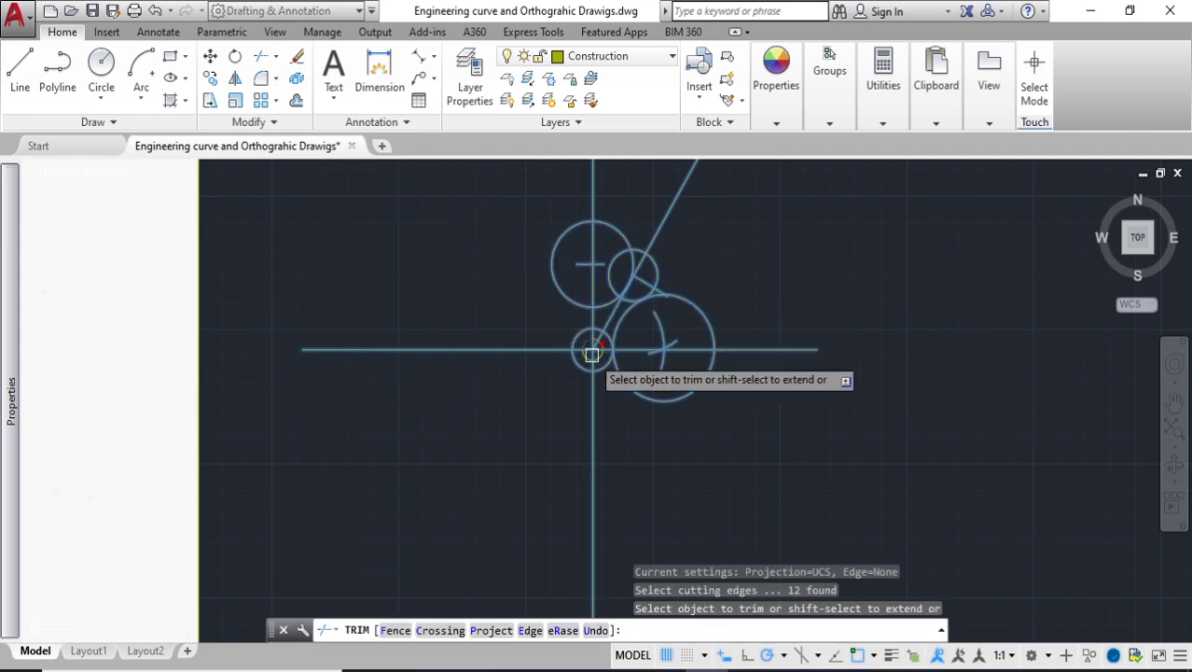
left_click(639, 397)
scroll(644, 296, "up", 4)
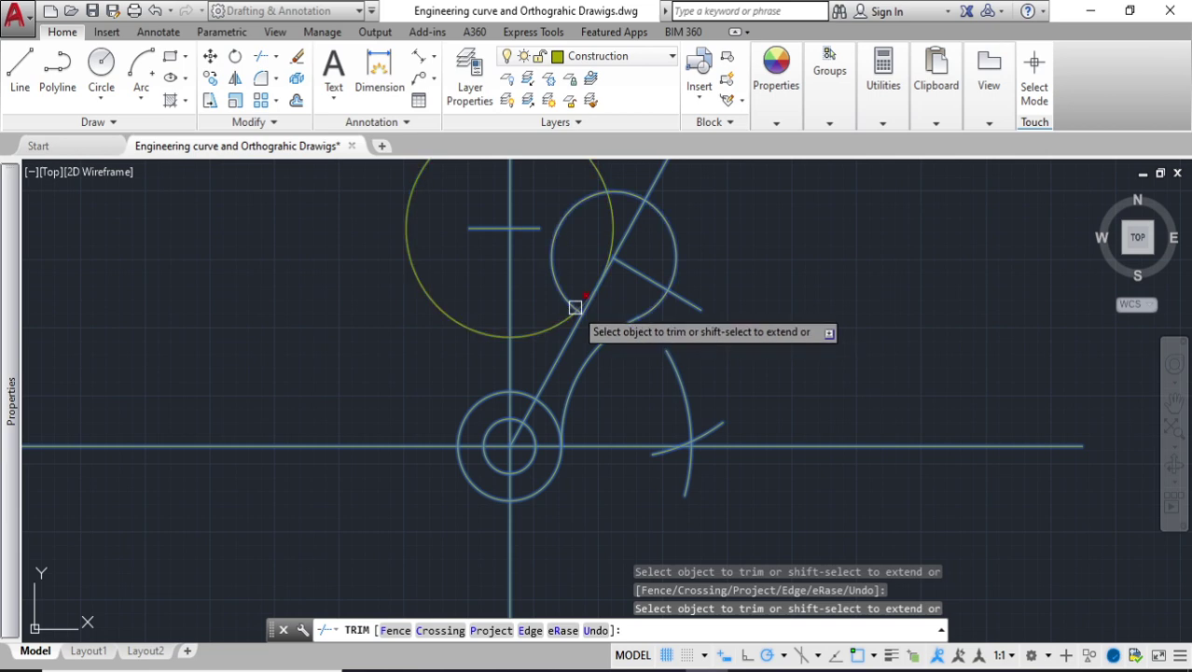
scroll(573, 313, "up", 4)
scroll(576, 320, "down", 5)
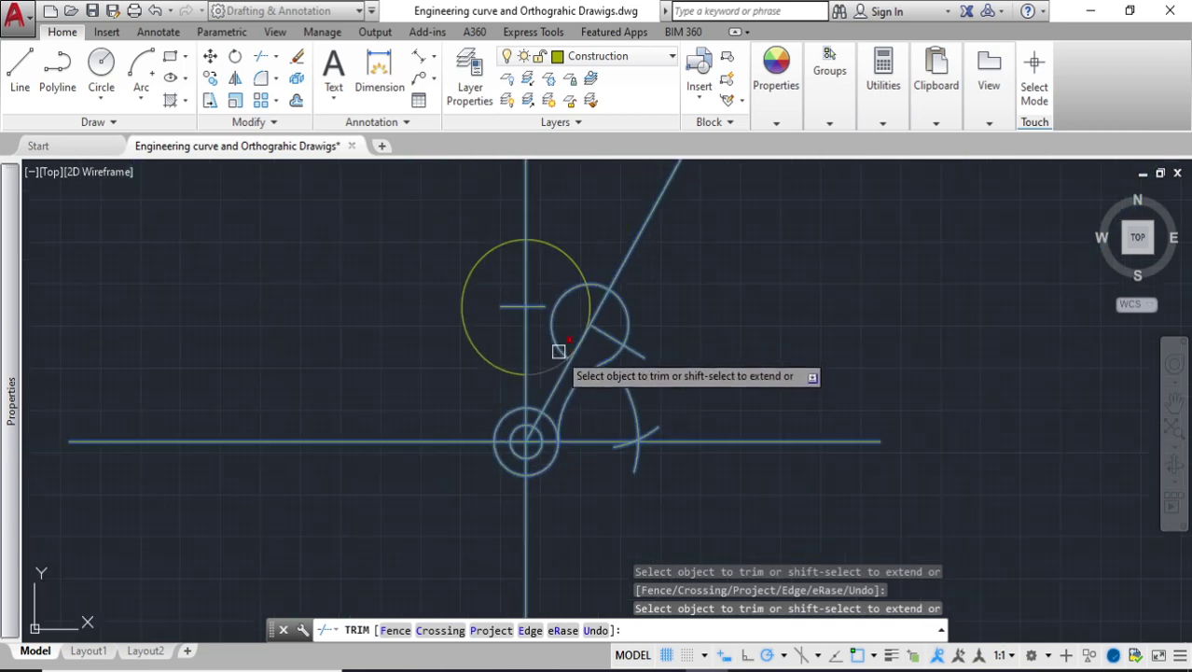
left_click(558, 340)
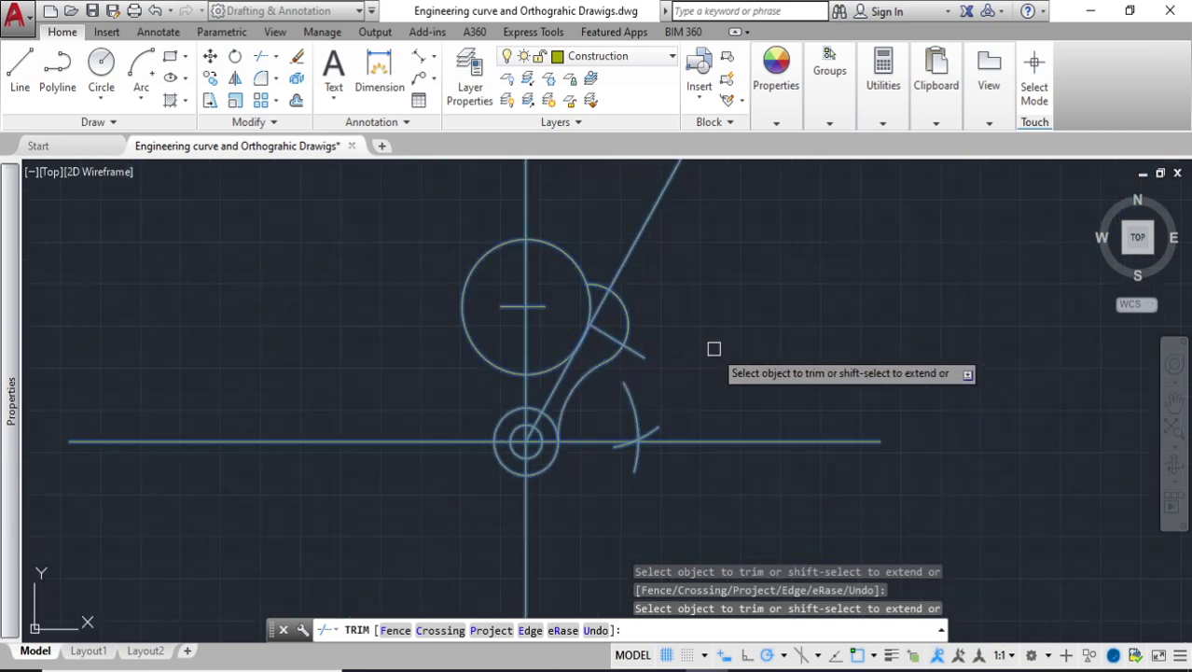
key("Escape")
Examine the R20, R12 and R40 radii of the cam's upper curve on the reference sheet
scroll(652, 332, "down", 8)
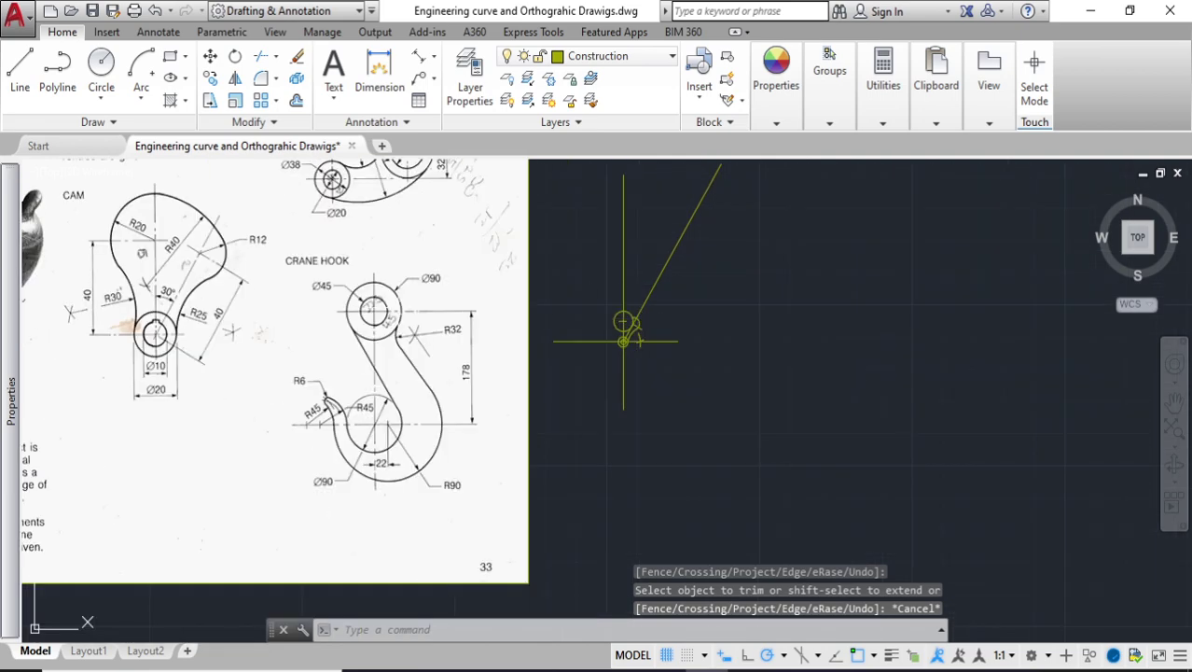
scroll(168, 216, "up", 4)
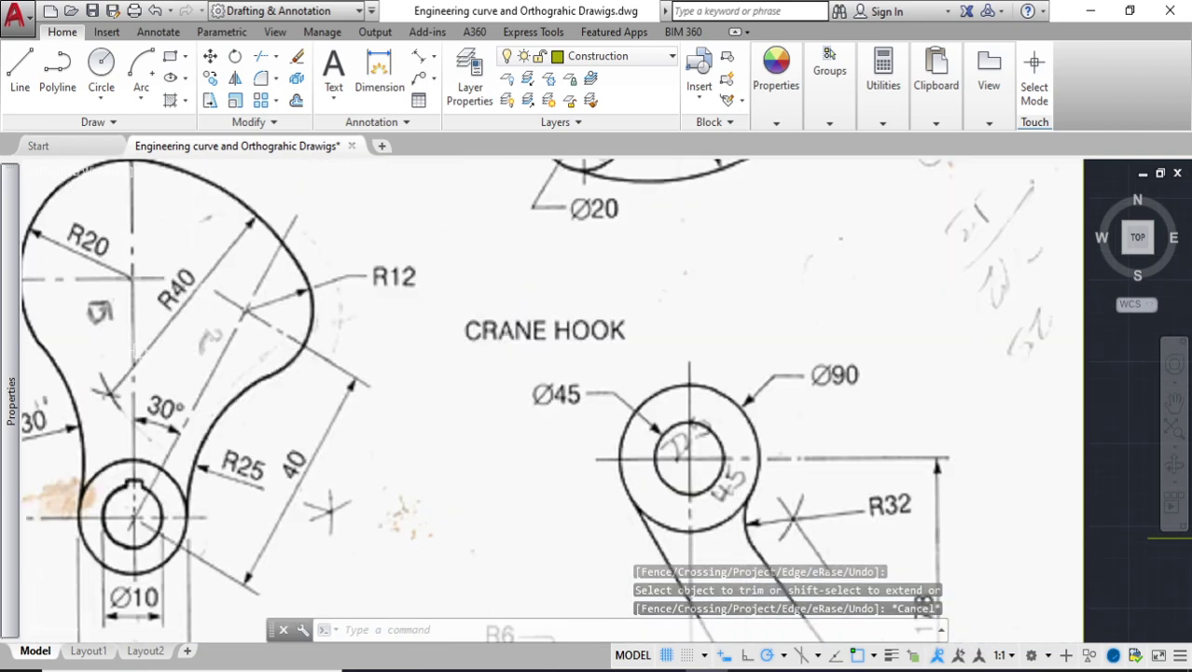
scroll(800, 308, "down", 2)
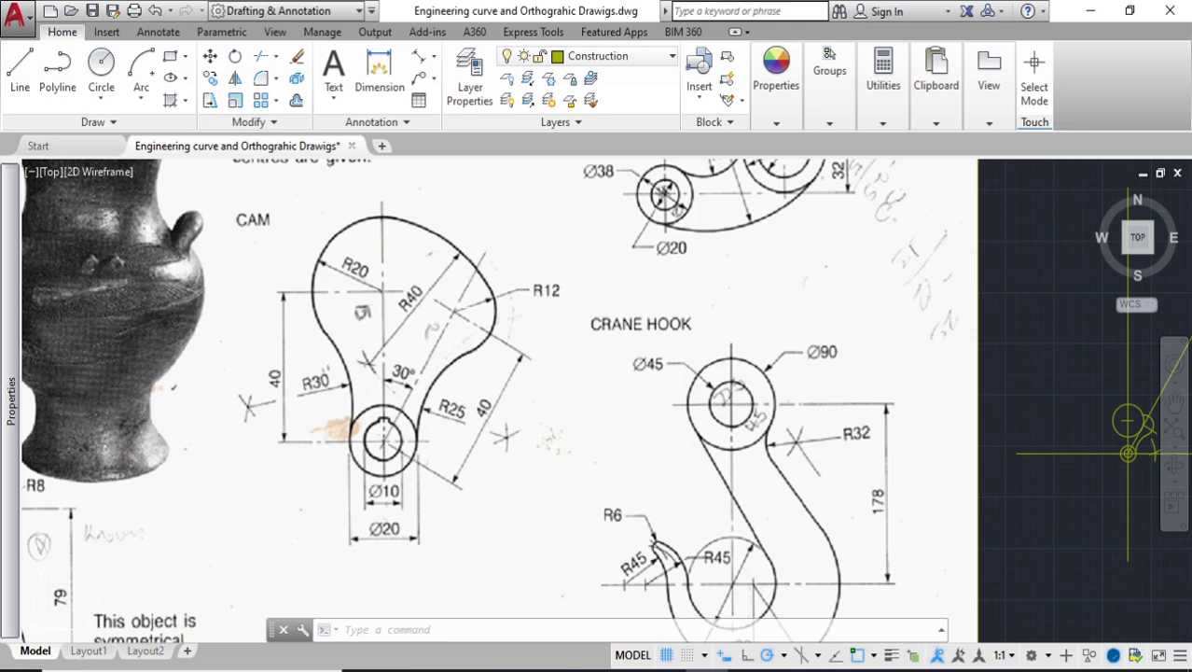
scroll(368, 360, "down", 5)
scroll(537, 386, "up", 8)
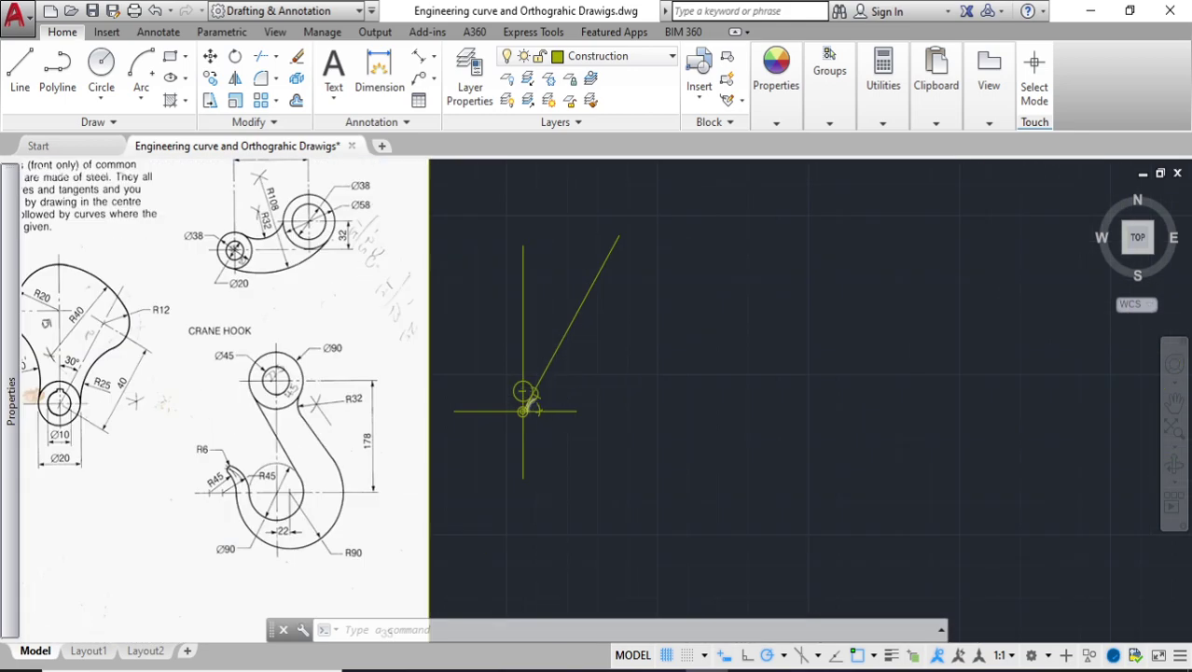
left_click(142, 95)
left_click(99, 399)
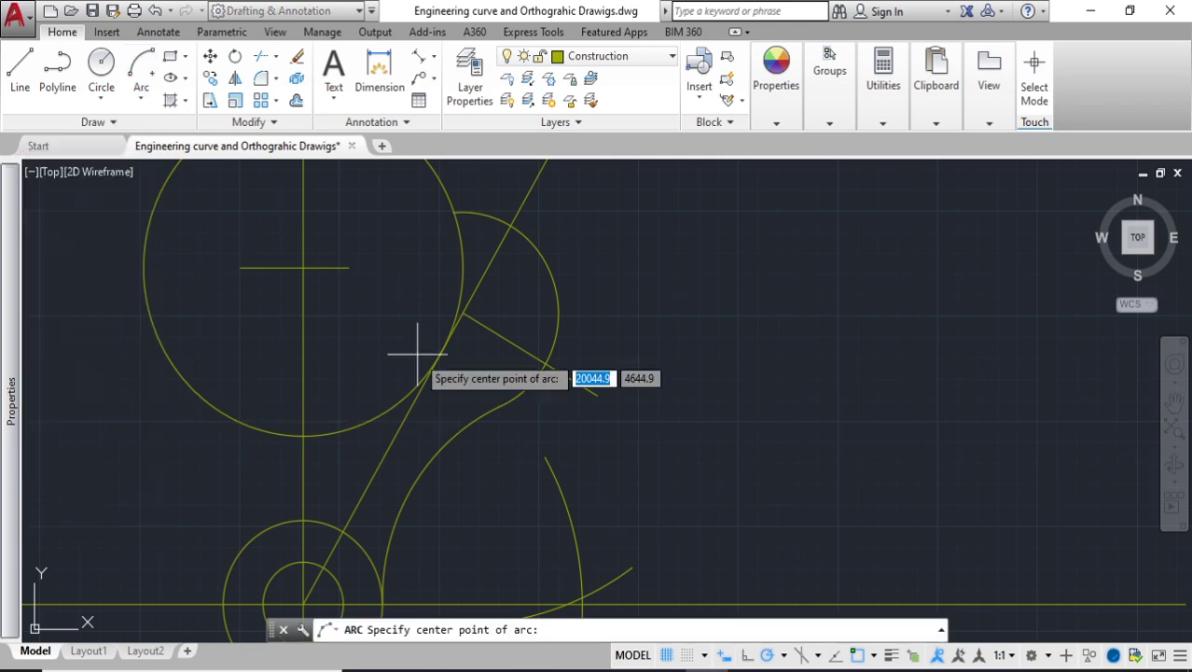
left_click(463, 313)
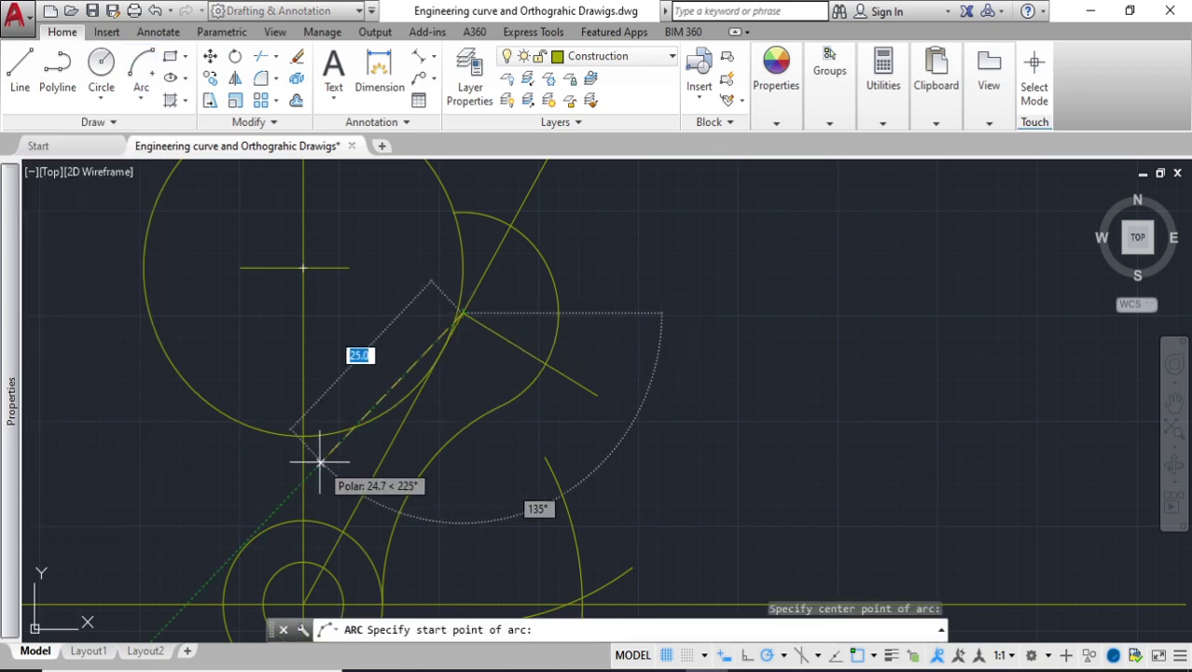
middle_click_drag(317, 464, 405, 352)
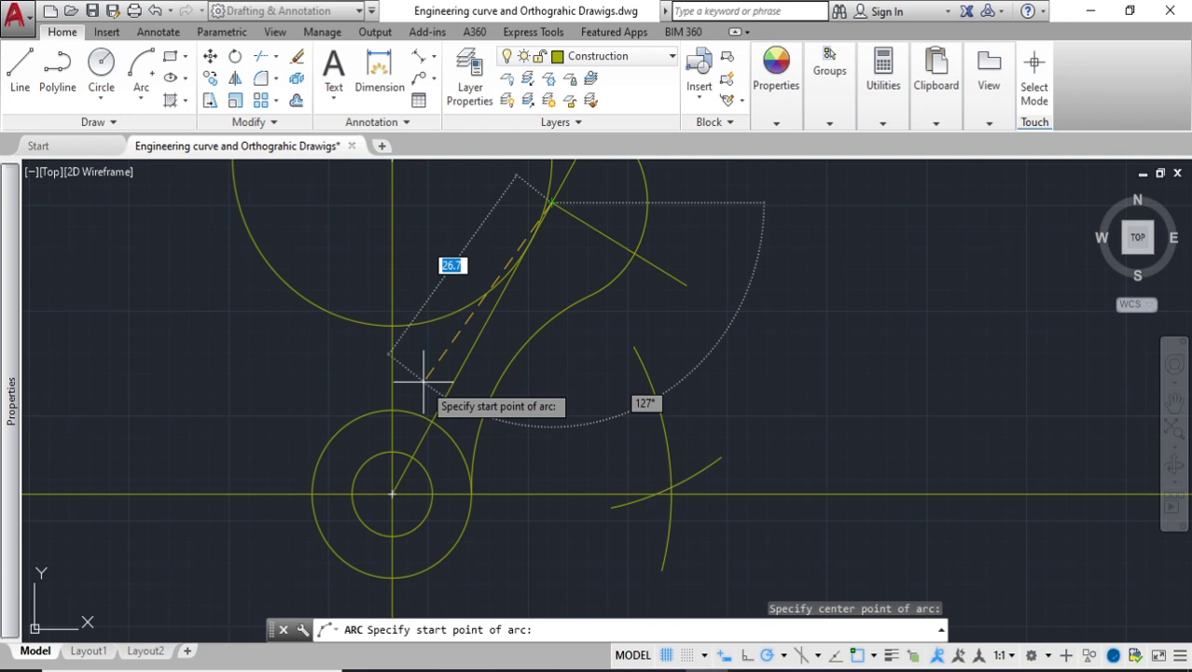
type("28")
key("Return")
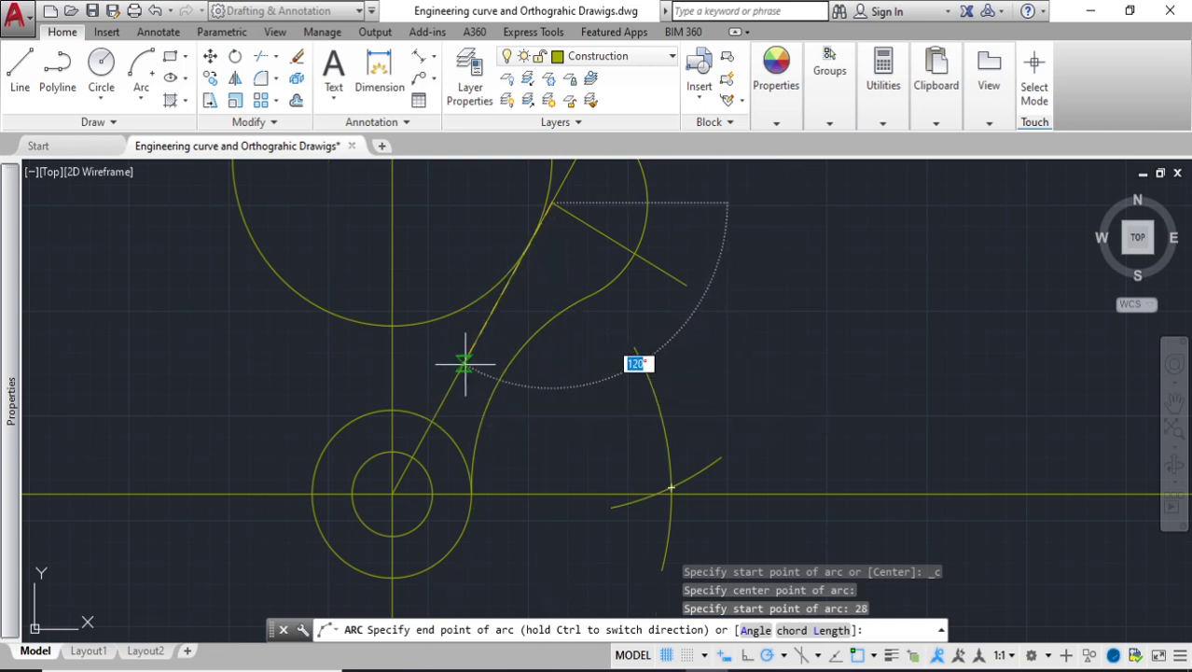
key("Escape")
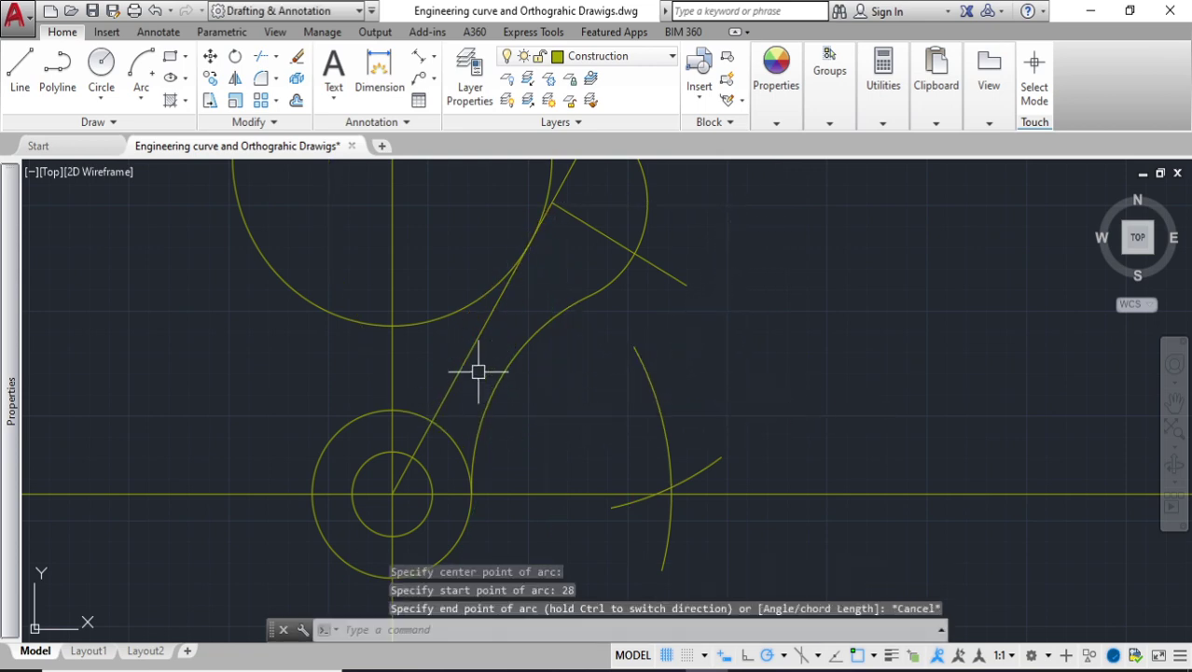
key("Return")
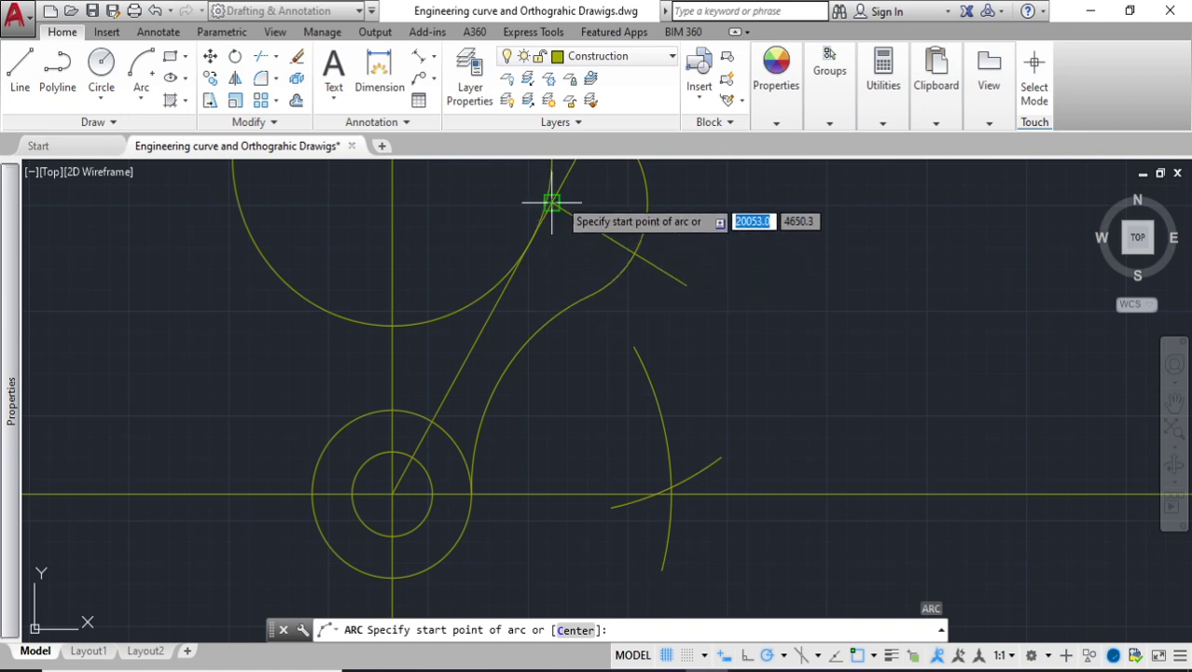
left_click(551, 202)
type("28")
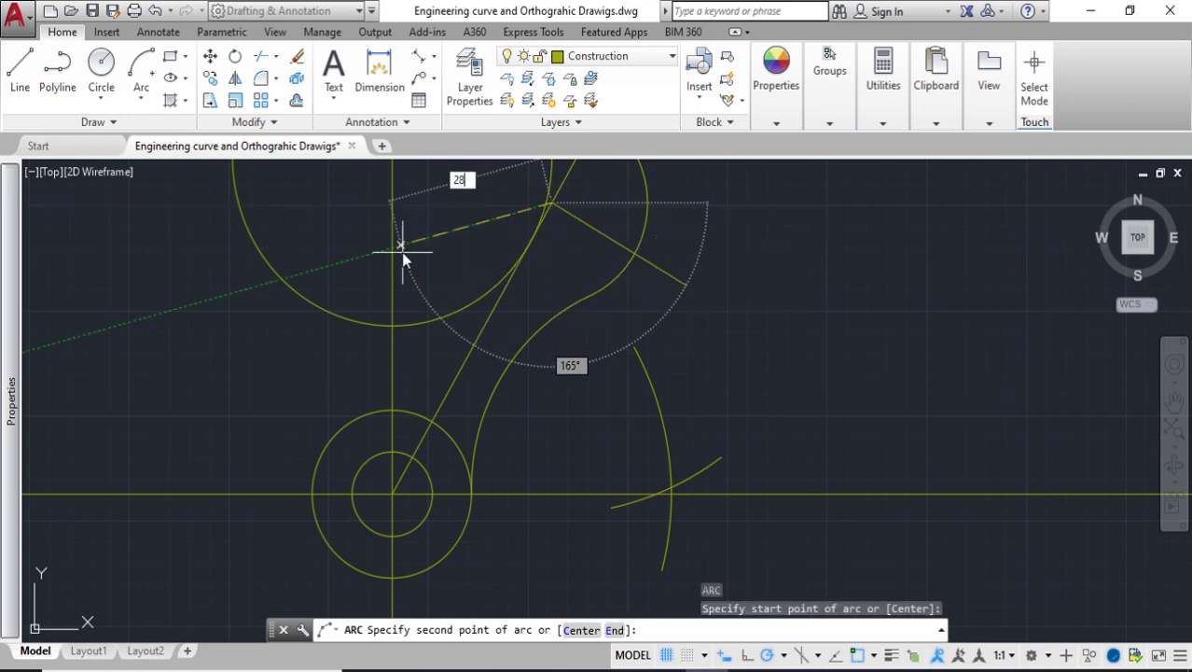
key("Return")
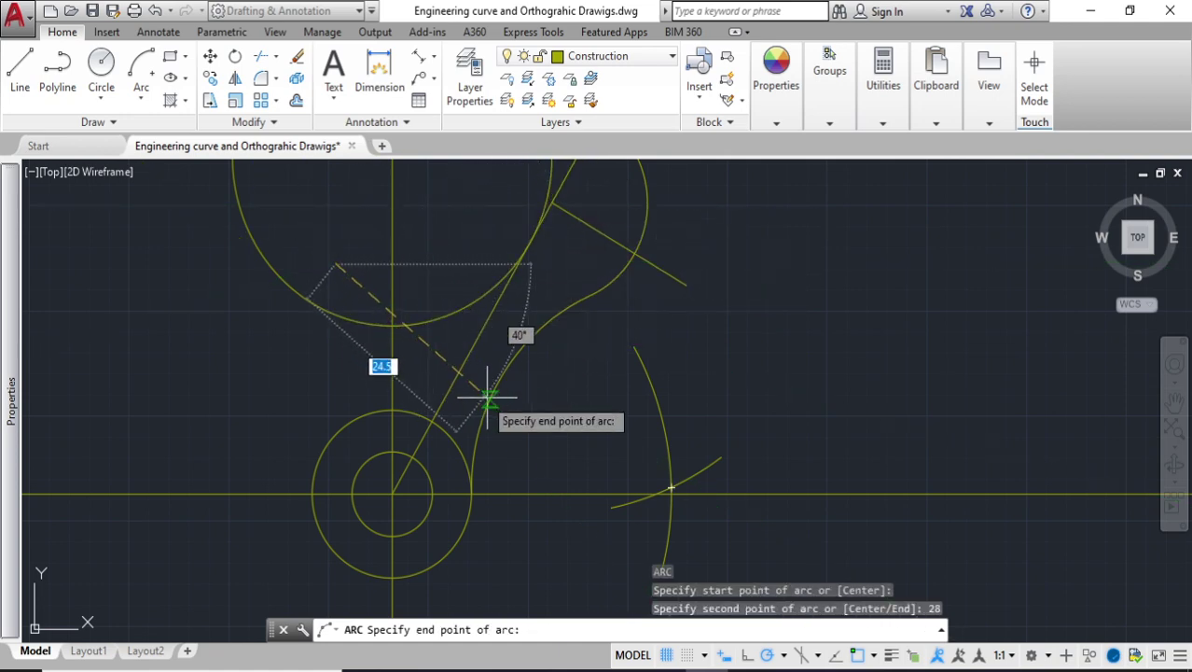
key("Escape")
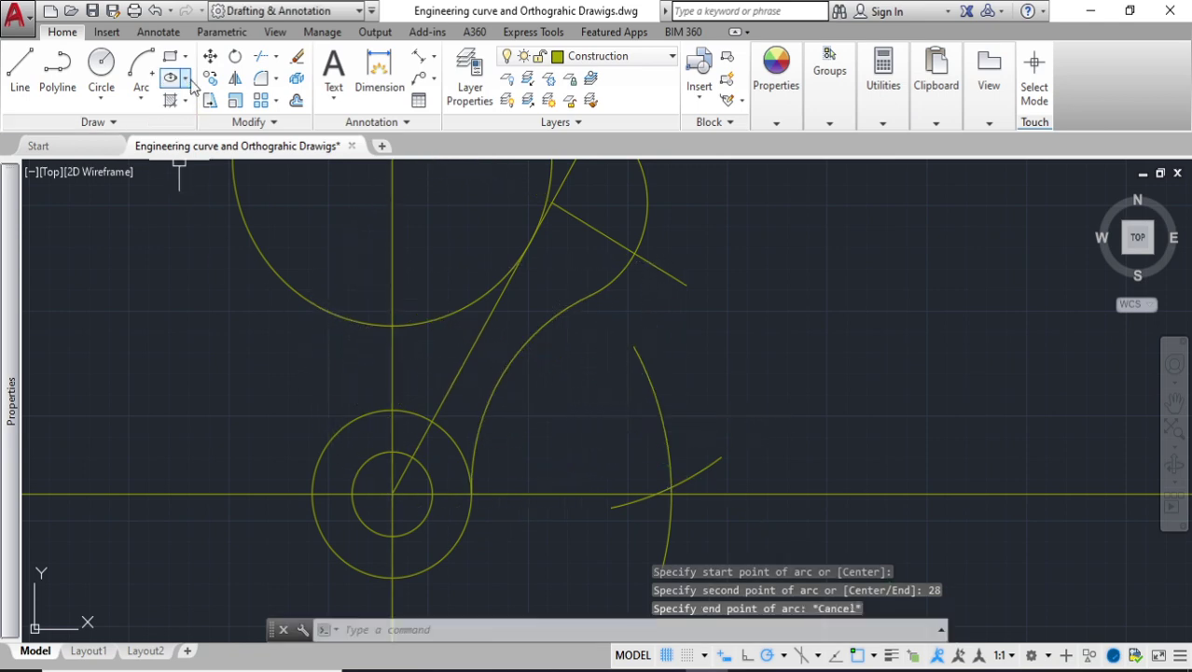
Draw an arc of radius 28 centred on the R12 circle's centre, crossing the vertical axis between the R20 circle and the hub
left_click(154, 88)
left_click(93, 397)
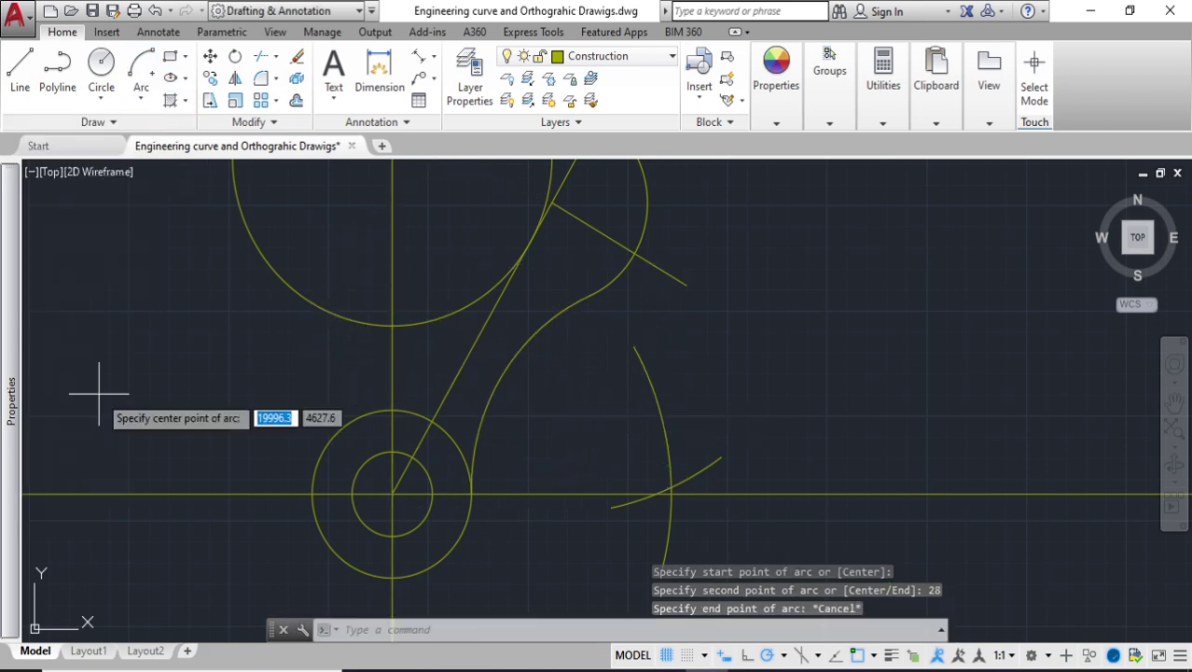
left_click(551, 202)
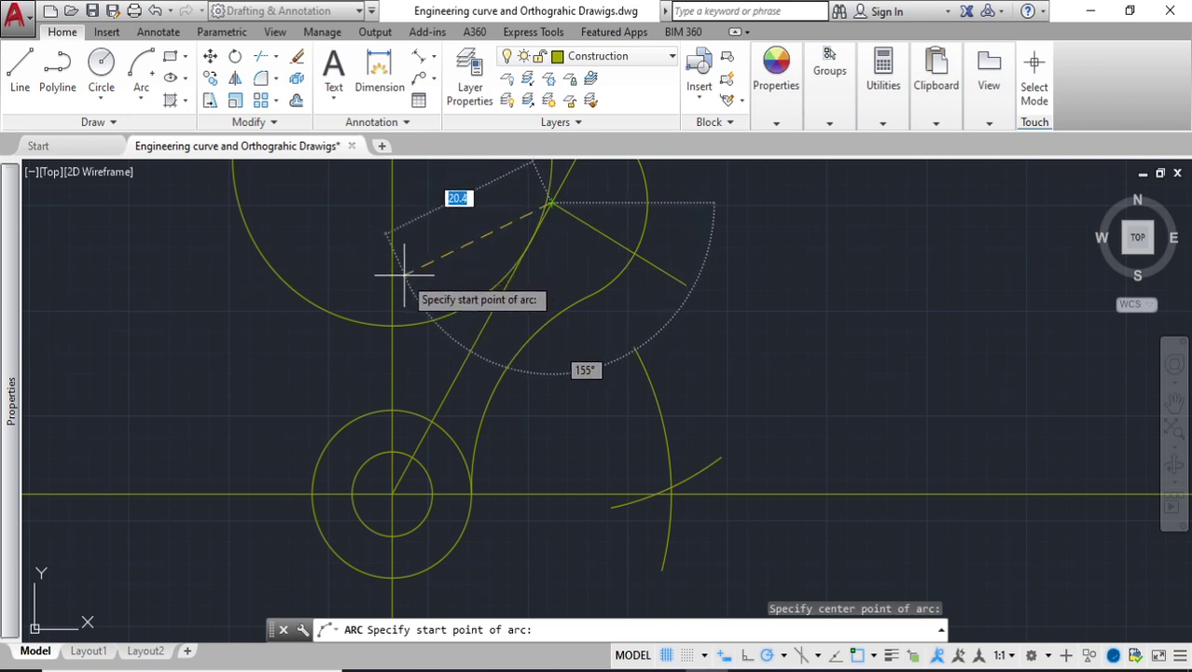
type("28")
key("Return")
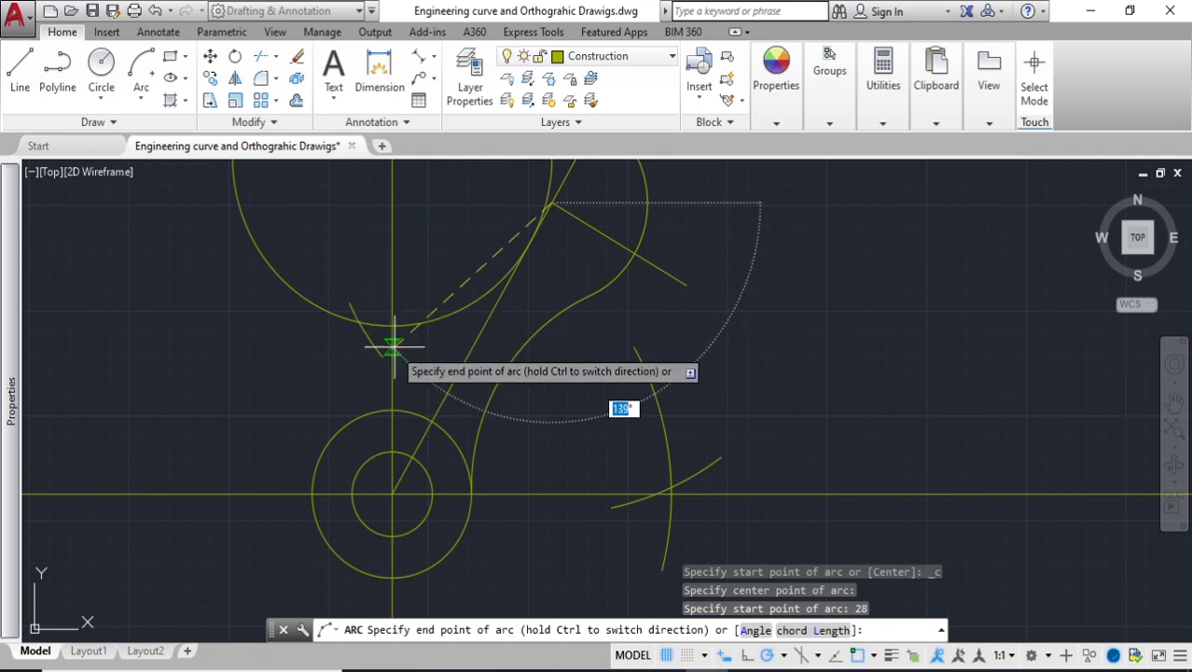
scroll(438, 392, "up", 4)
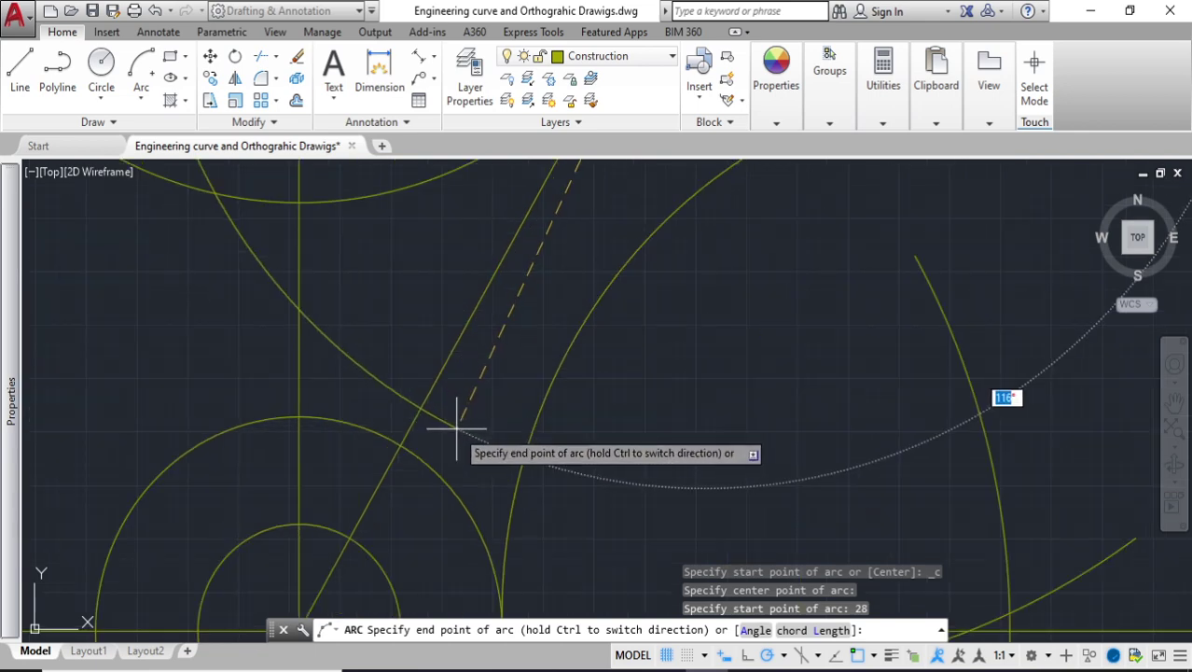
left_click(456, 429)
scroll(453, 425, "down", 5)
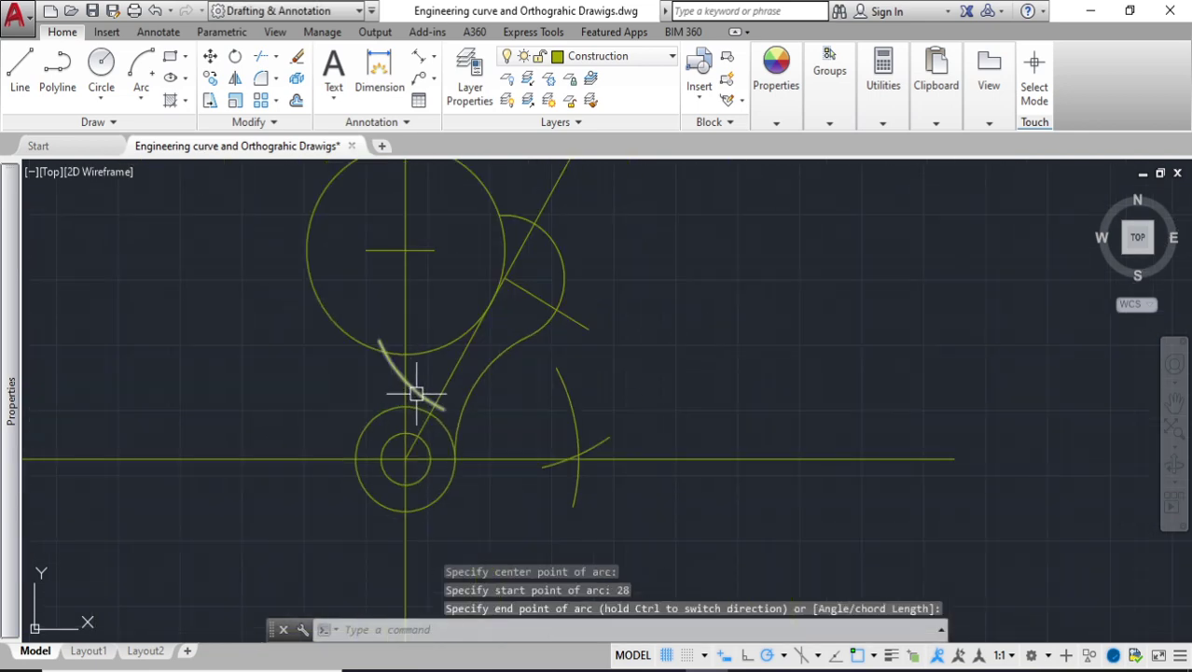
Put the vertical, horizontal and inclined axes and the short centre marks of the R20 and R12 circles on the Centre line layer
scroll(432, 401, "down", 2)
middle_click_drag(429, 384, 440, 377)
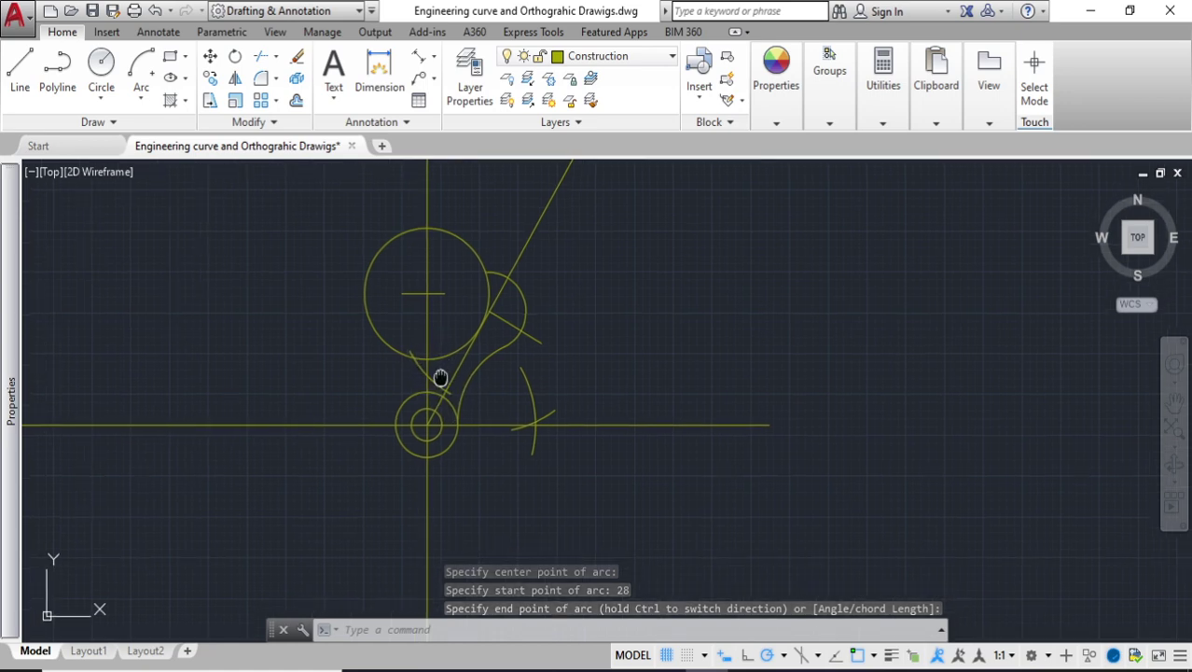
left_click(451, 376)
left_click(429, 326)
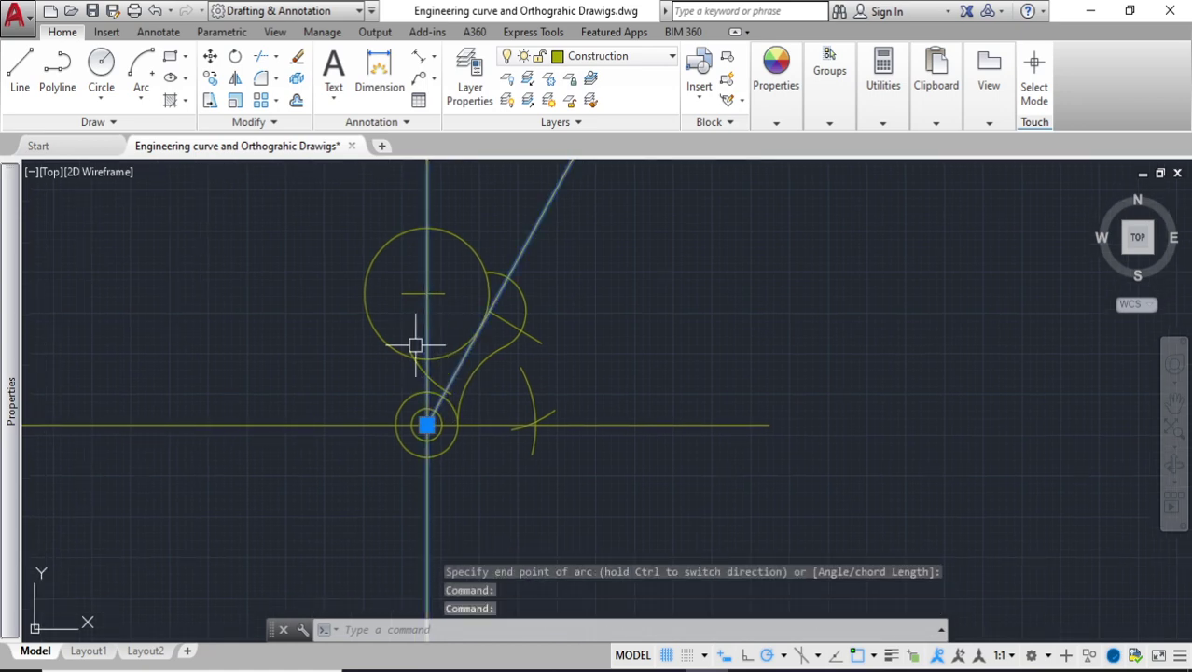
left_click(353, 422)
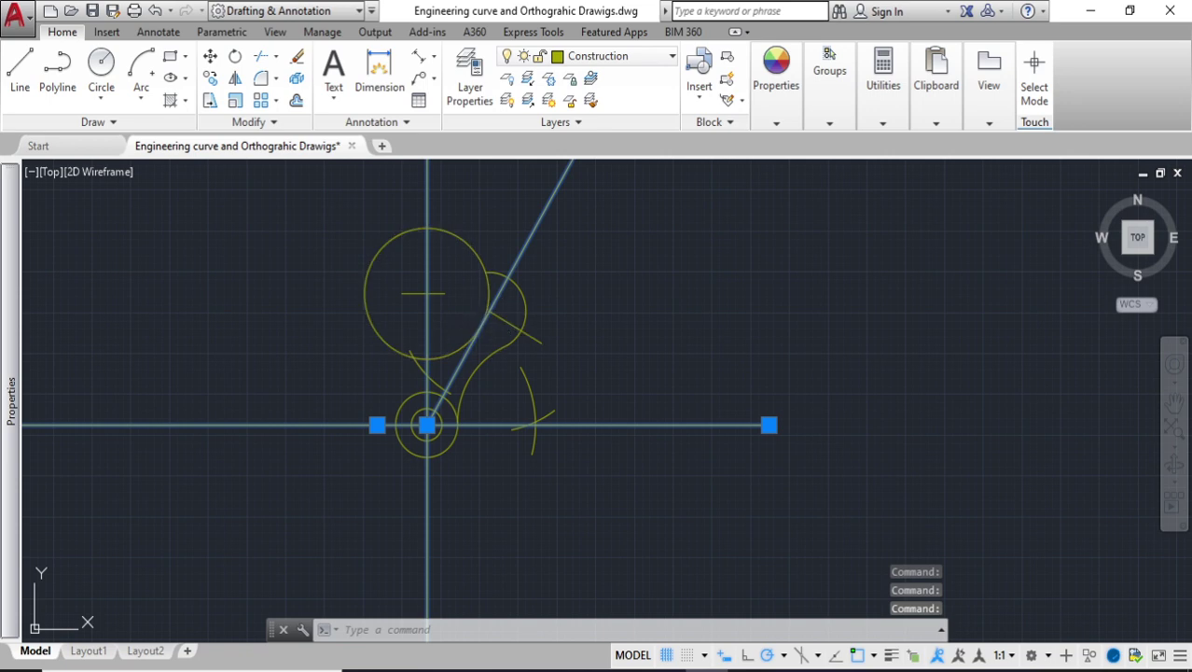
left_click(515, 327)
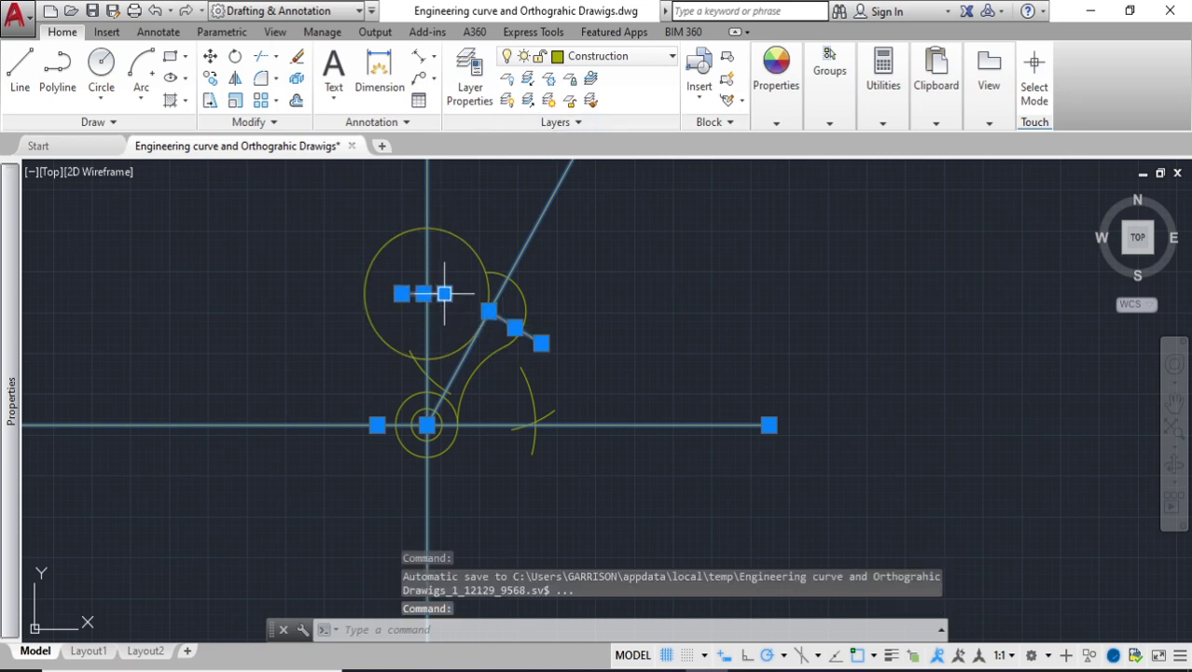
left_click(583, 56)
left_click(592, 147)
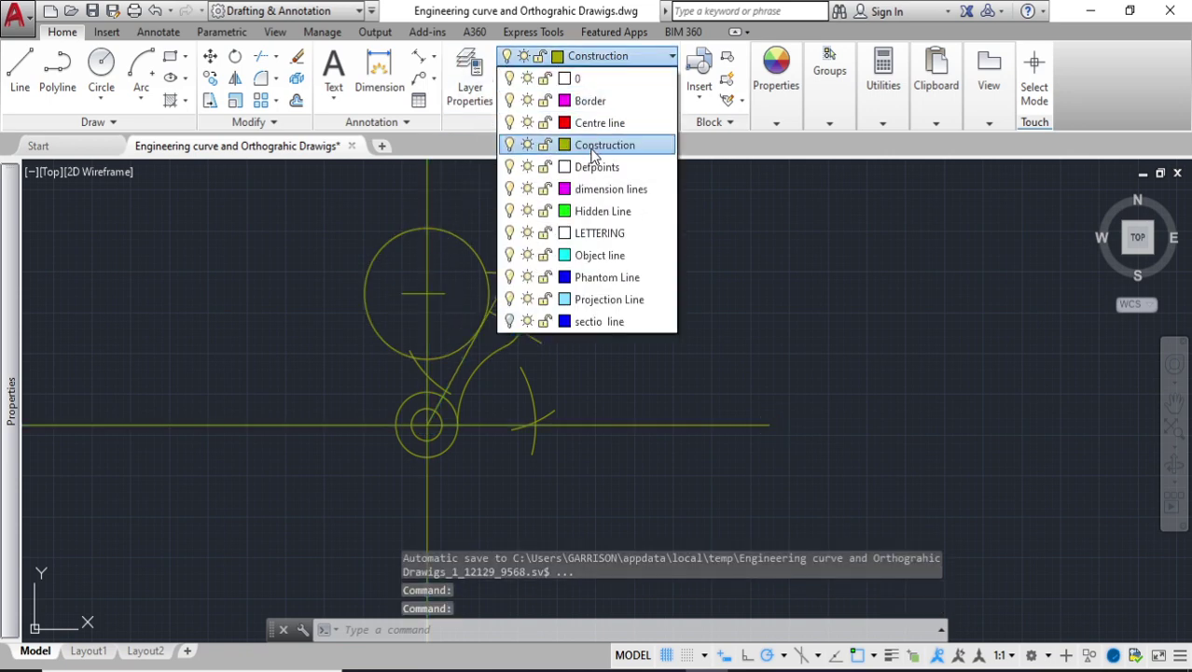
left_click(600, 122)
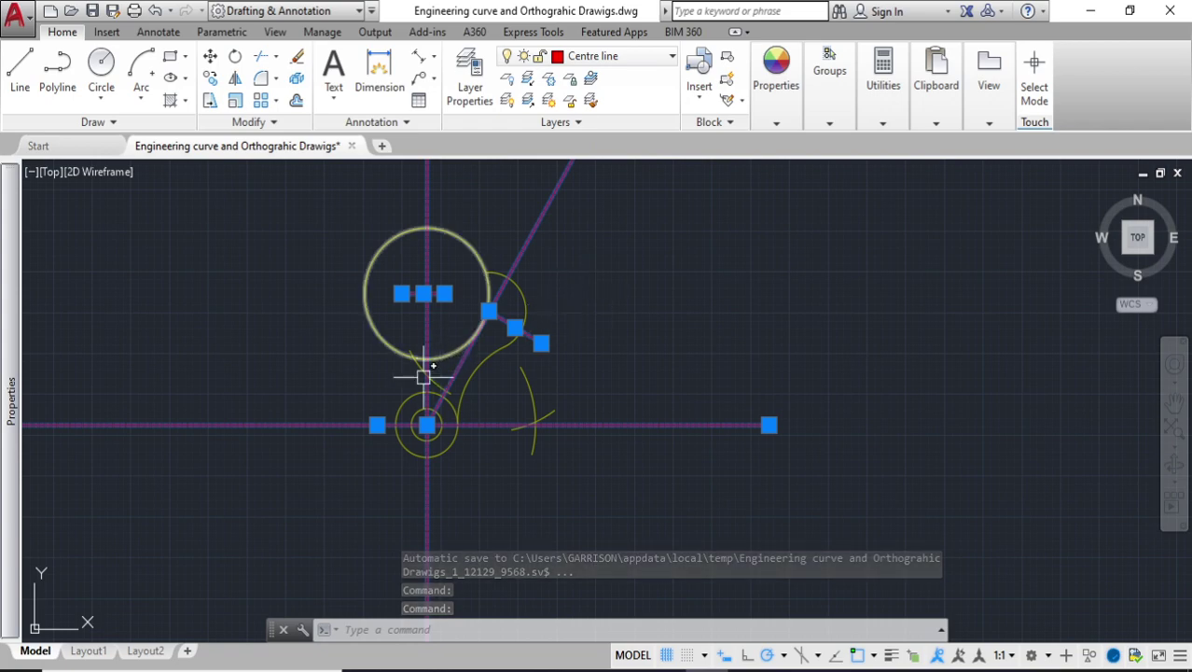
key("Escape")
scroll(429, 392, "up", 2)
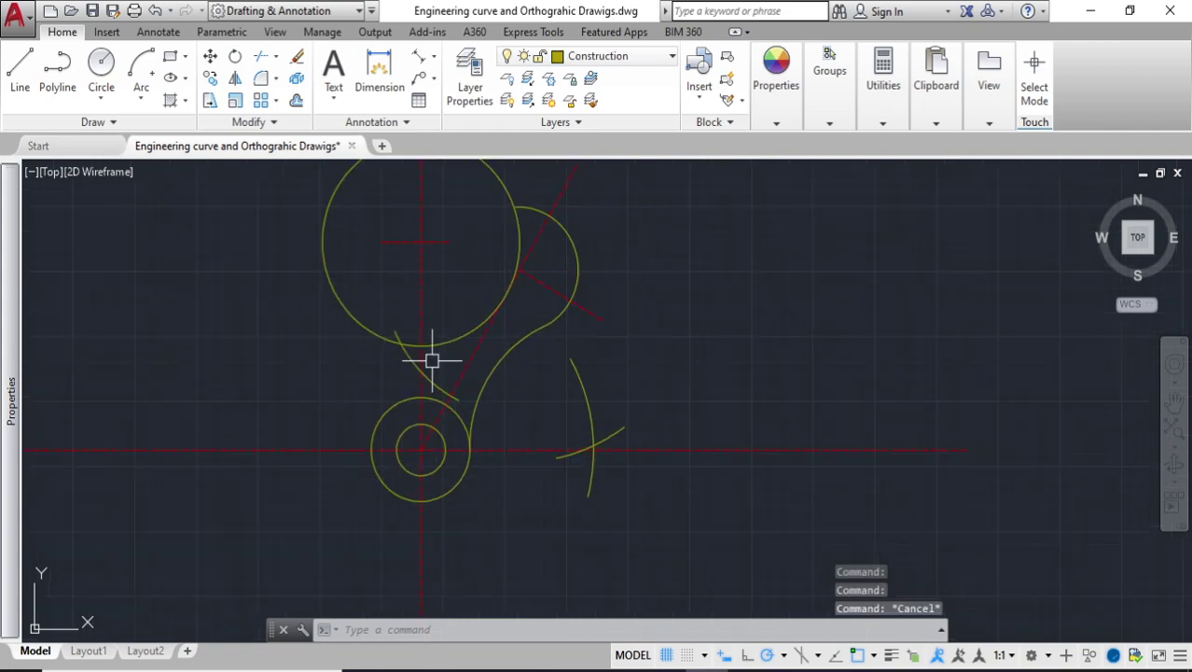
Examine the cam on the reference sheet for the R40 curve joining the R20 and R12 circles and the position of its centre
scroll(473, 274, "down", 6)
scroll(257, 318, "down", 4)
middle_click_drag(257, 323, 839, 291)
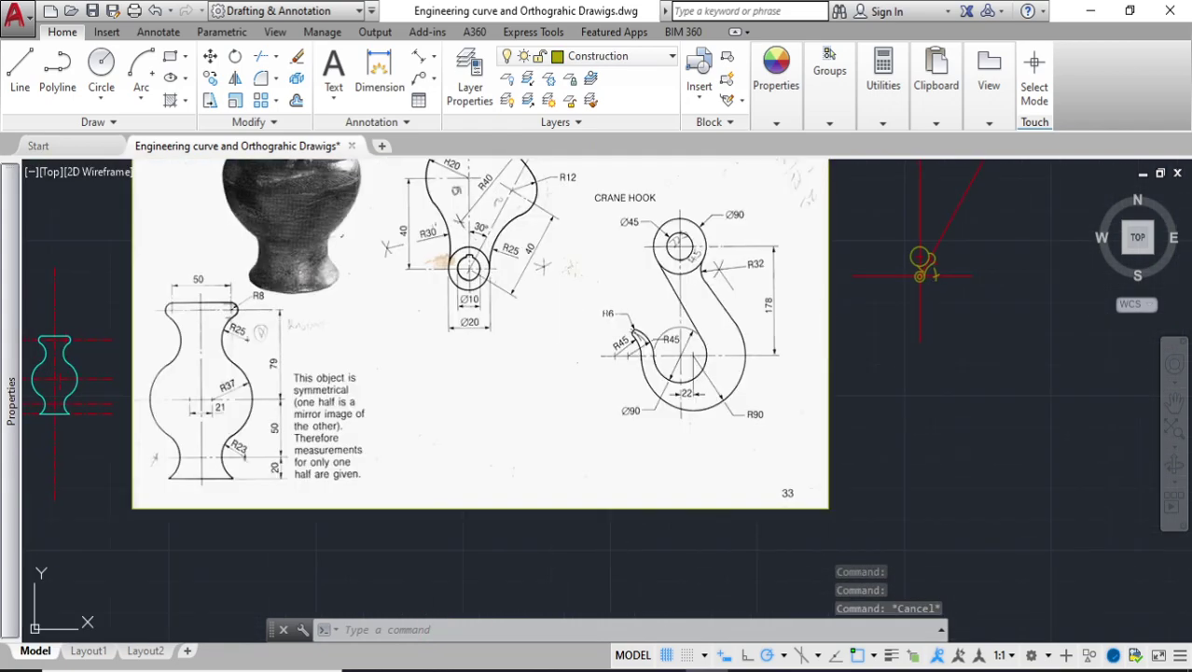
scroll(839, 291, "down", 1)
scroll(839, 291, "up", 1)
scroll(560, 308, "up", 2)
scroll(434, 322, "up", 2)
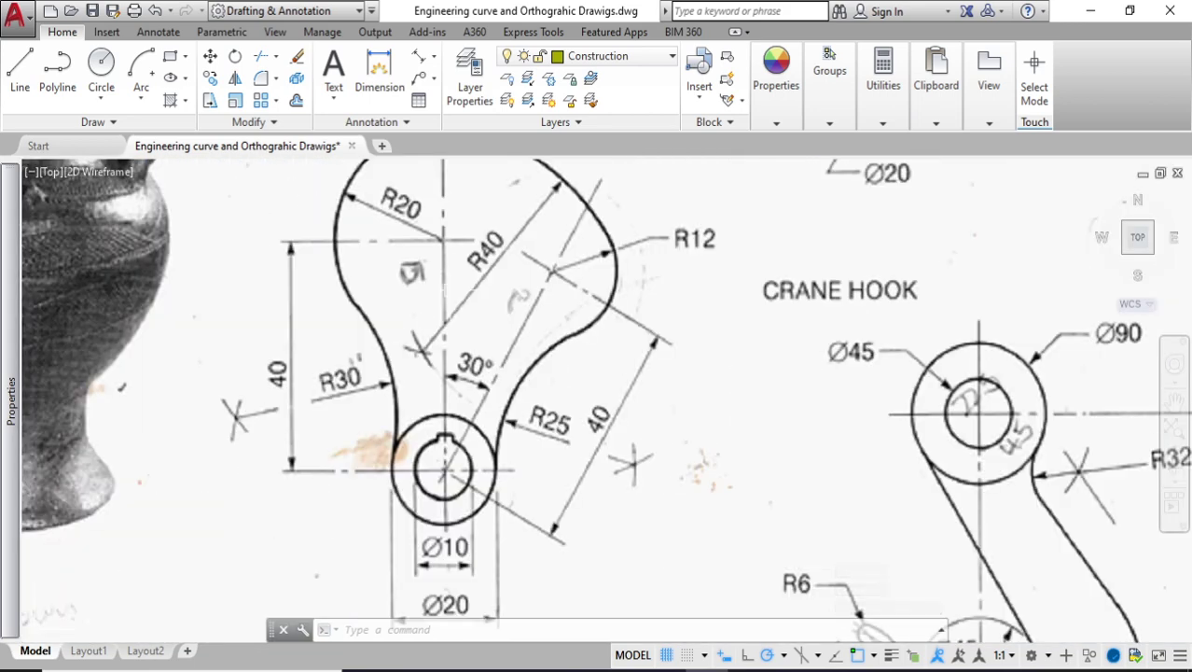
middle_click_drag(491, 230, 479, 276)
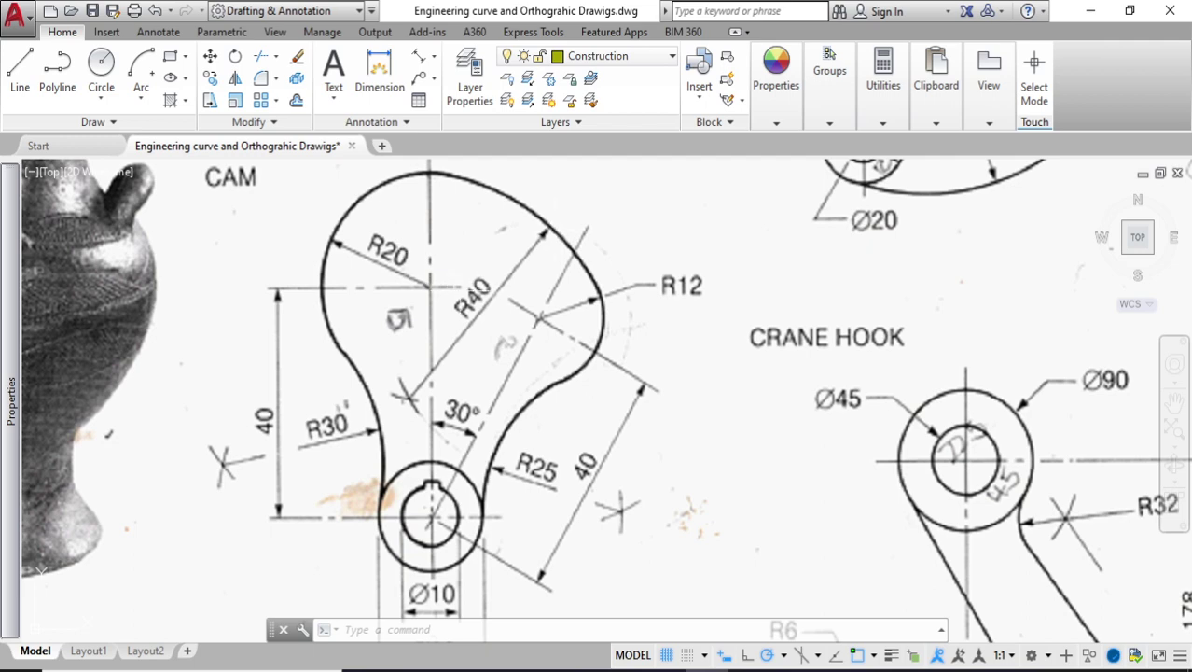
scroll(847, 346, "down", 5)
scroll(789, 362, "up", 6)
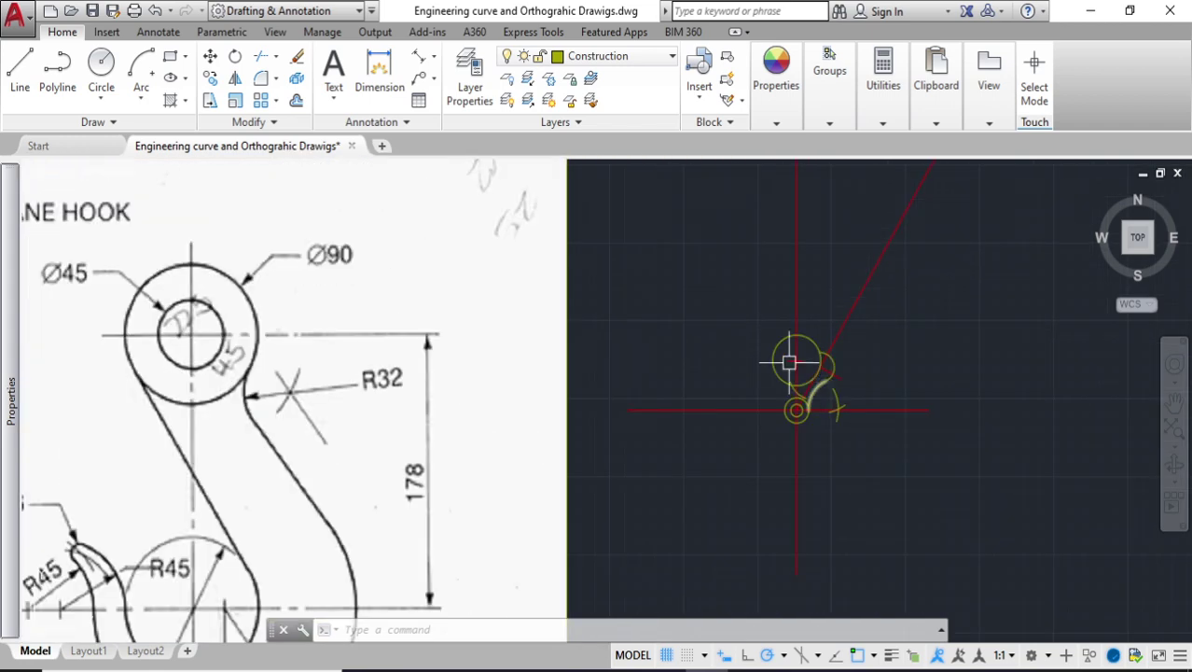
Draw a centre-start-end arc centred on the R20 circle's centre, entering 20 for both its start point and its end point
left_click(141, 97)
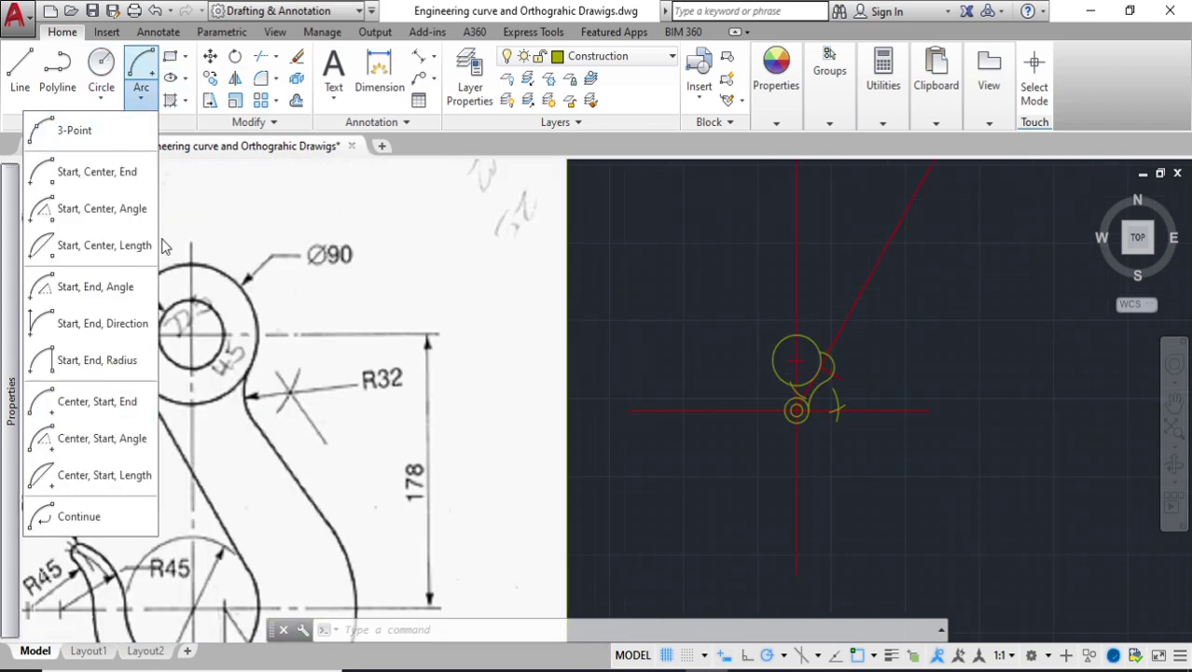
left_click(112, 396)
scroll(827, 373, "up", 4)
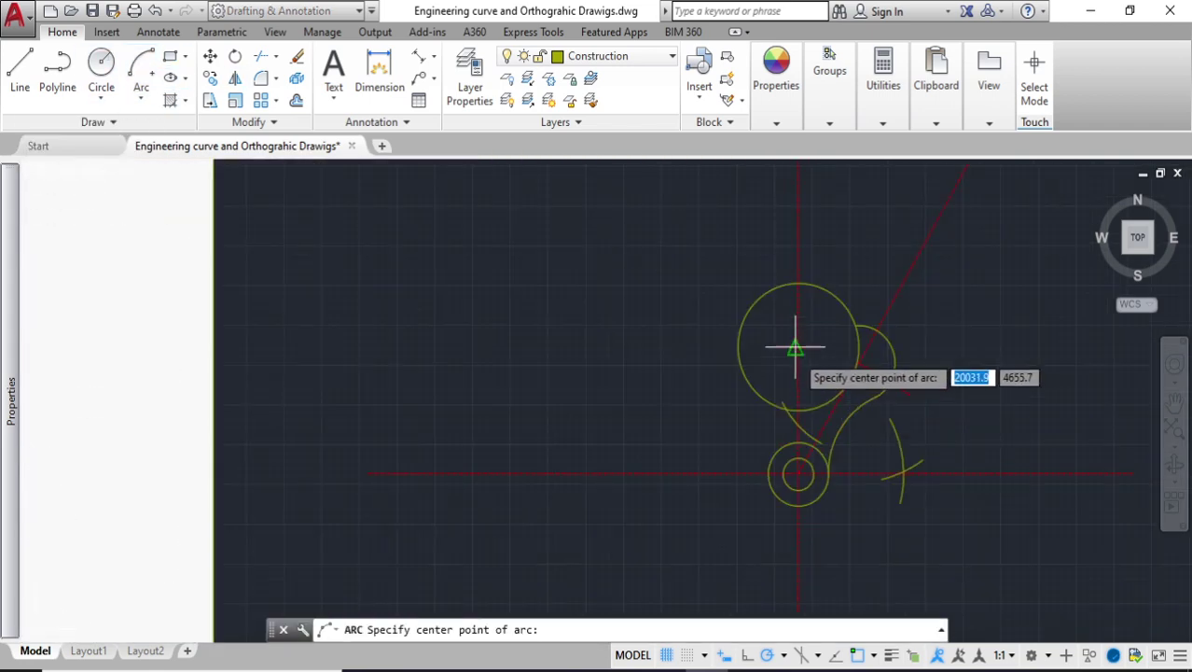
scroll(793, 322, "up", 5)
left_click(789, 312)
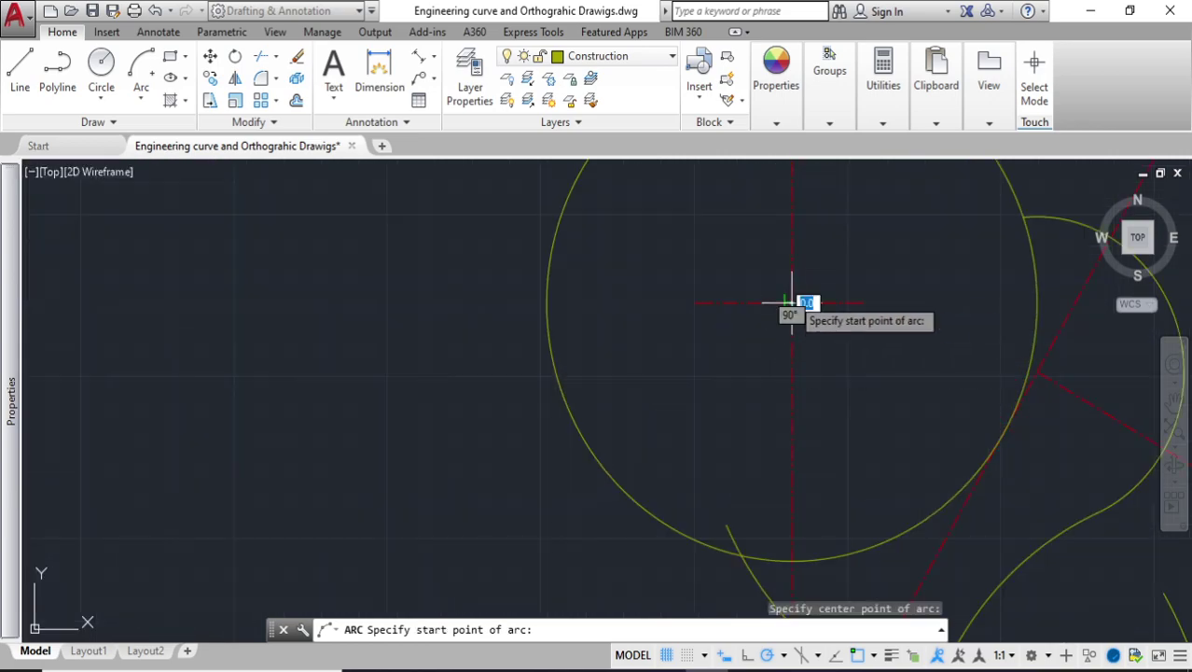
scroll(789, 318, "down", 6)
scroll(797, 364, "up", 4)
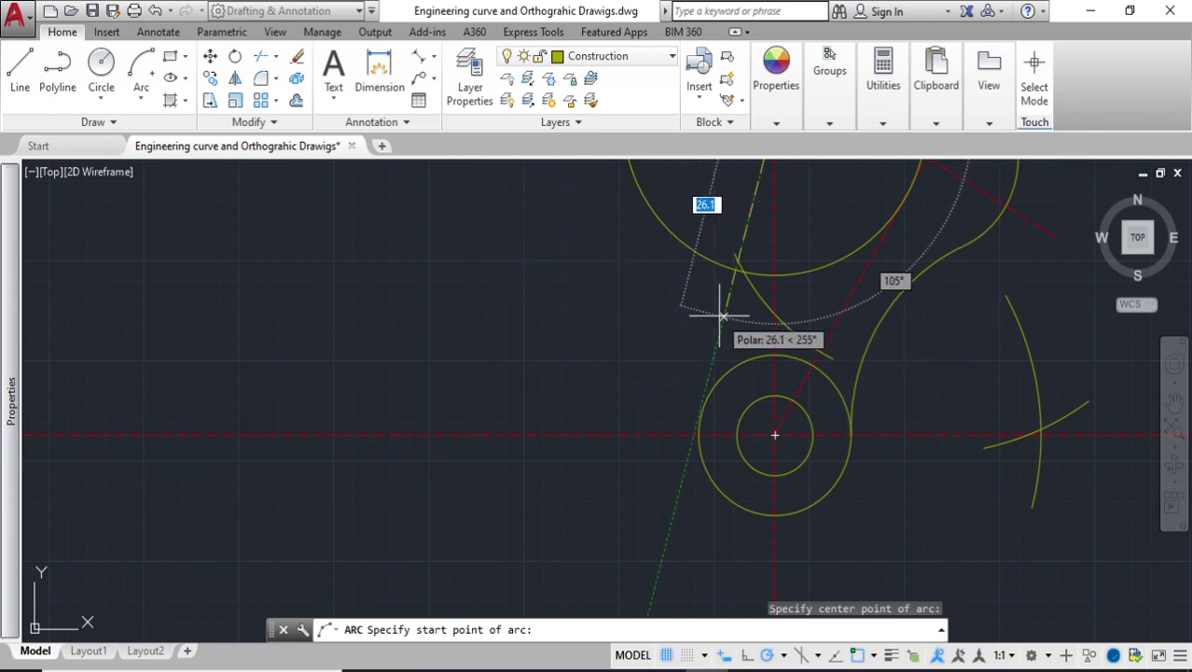
type("20")
key("Return")
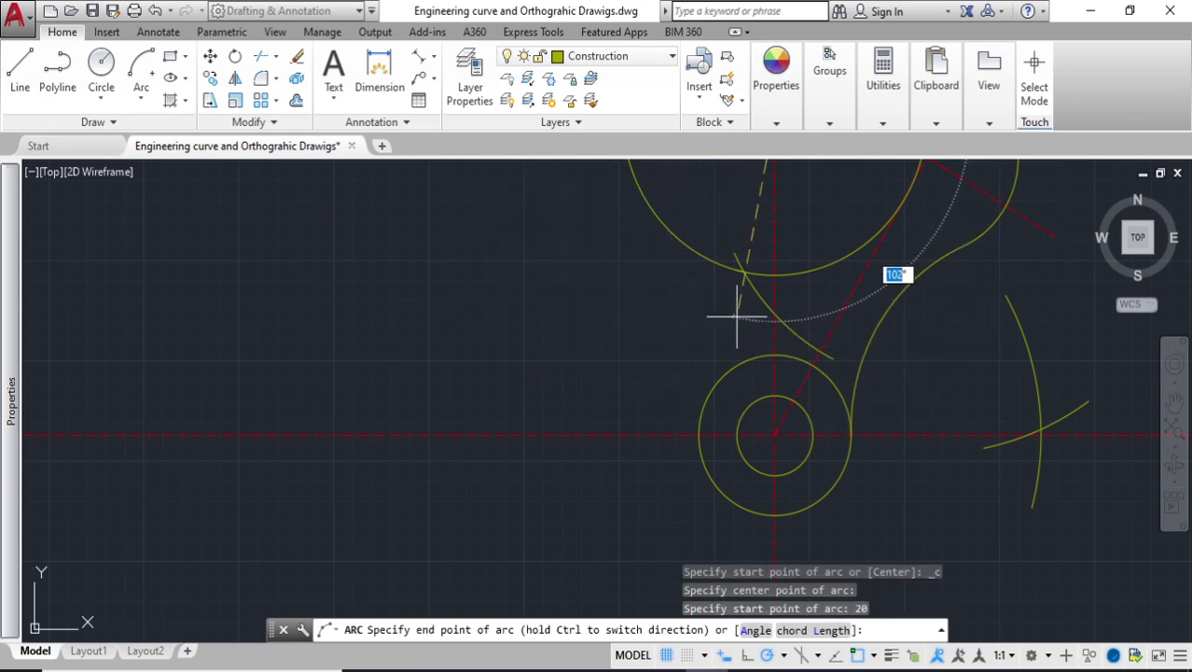
scroll(576, 255, "down", 2)
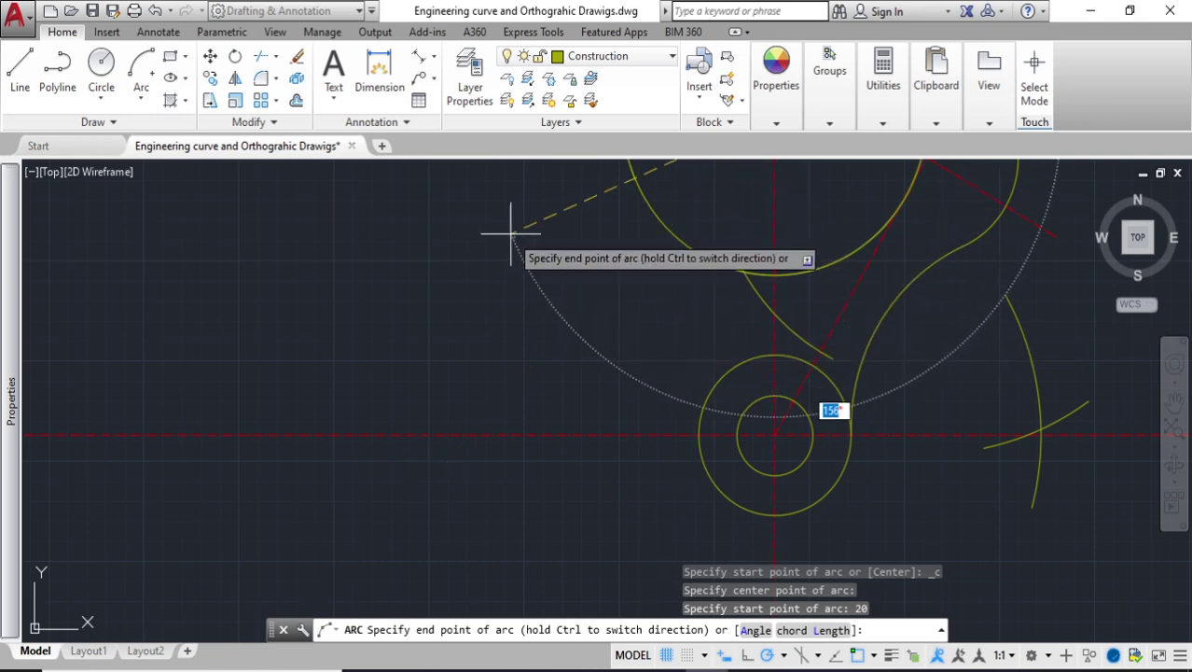
scroll(492, 321, "up", 4)
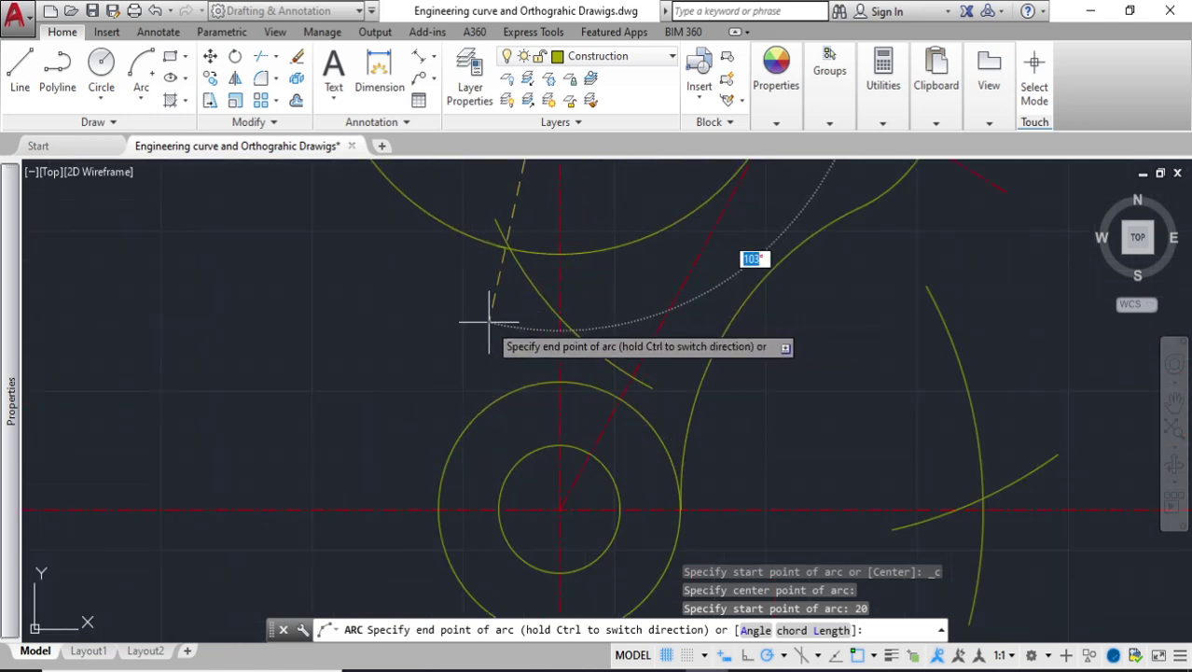
key("Return")
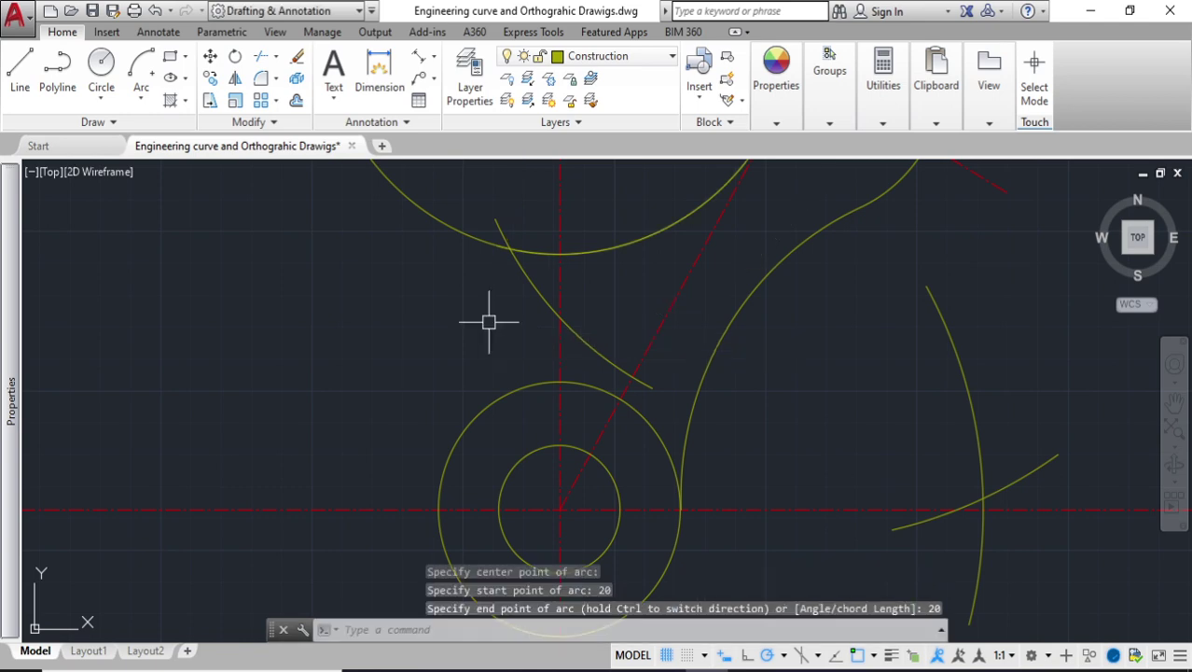
scroll(616, 341, "down", 5)
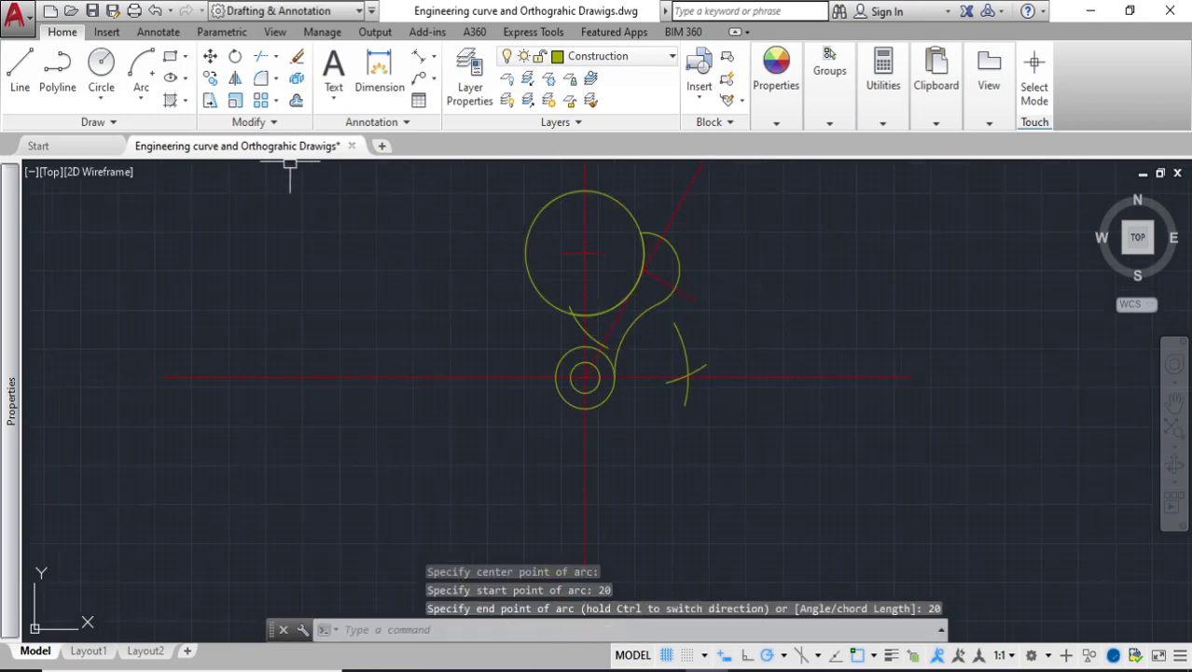
left_click(148, 97)
left_click(108, 399)
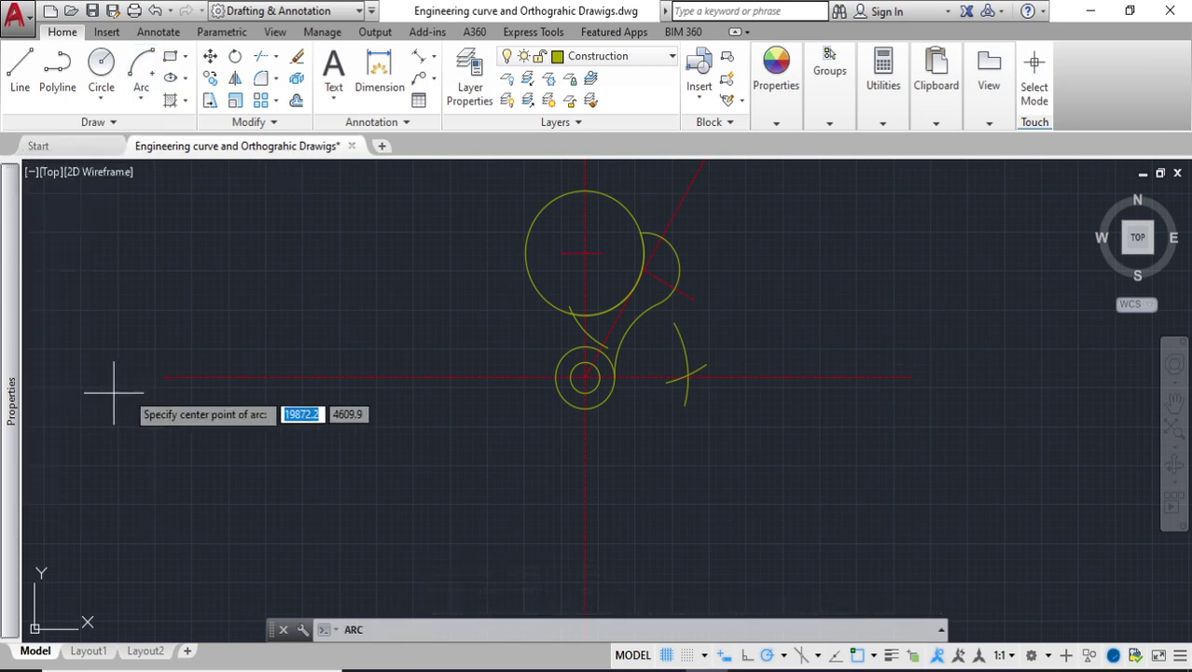
scroll(582, 250, "up", 2)
scroll(579, 248, "up", 2)
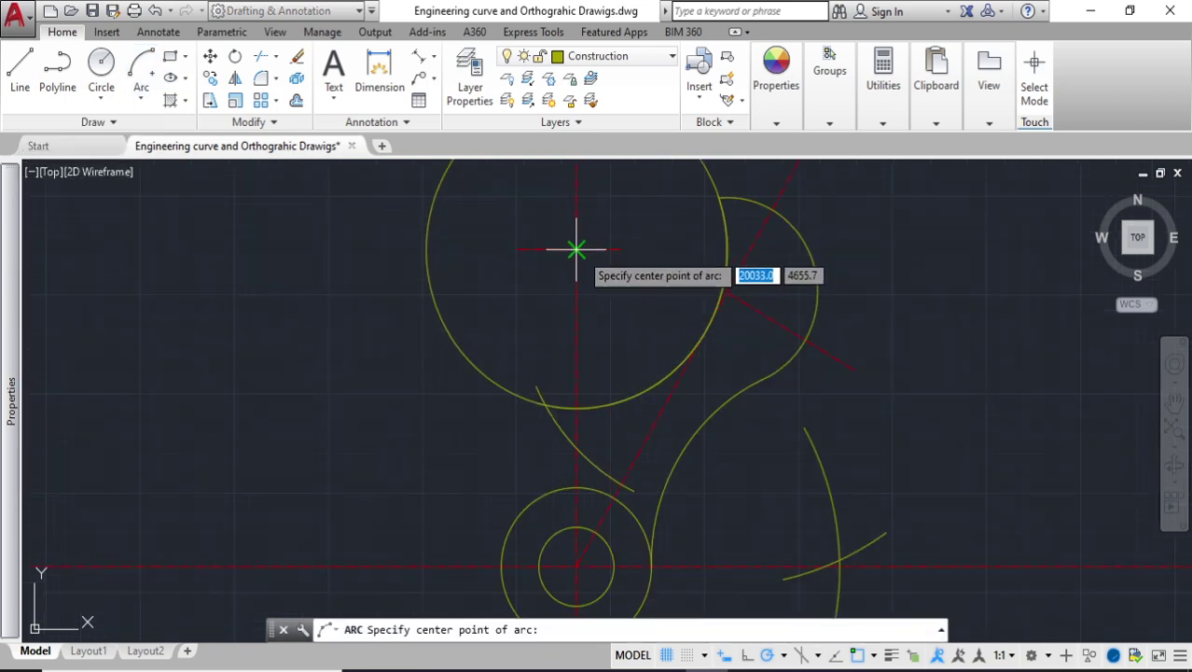
left_click(581, 250)
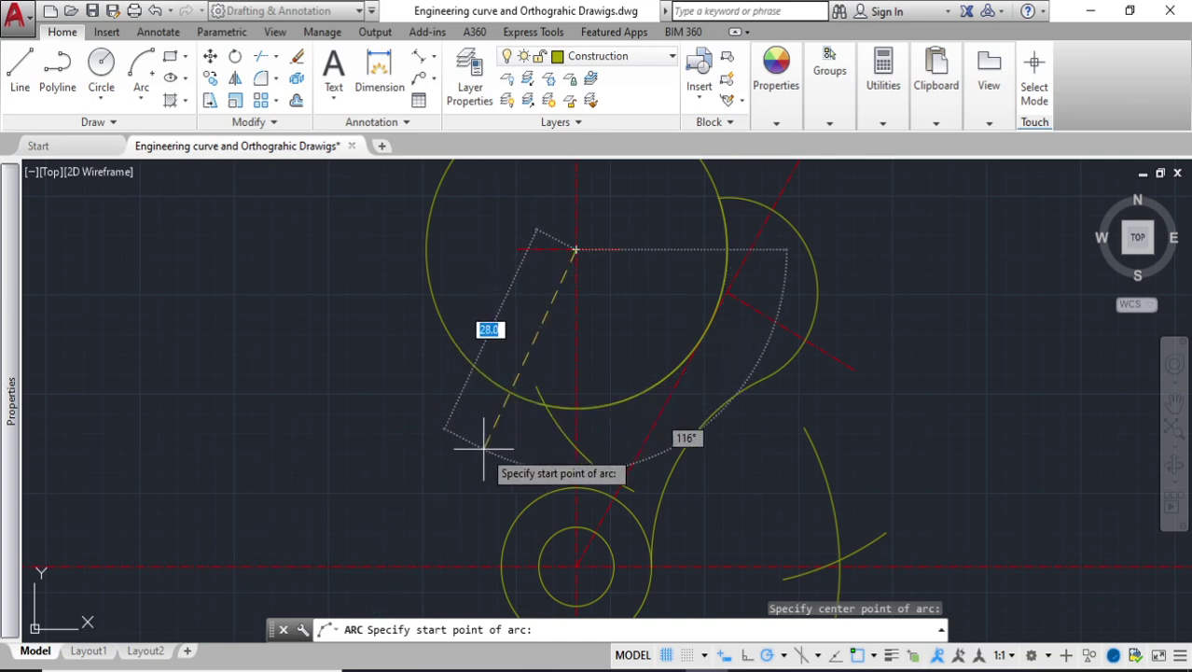
type("20")
key("Return")
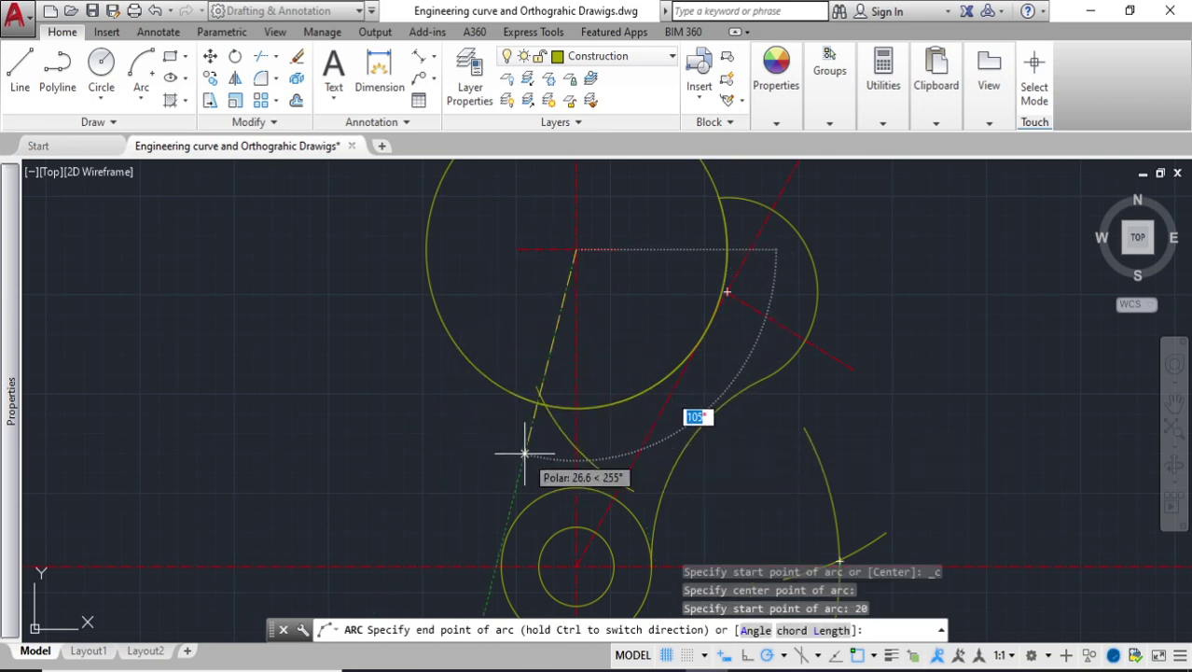
scroll(551, 471, "down", 3)
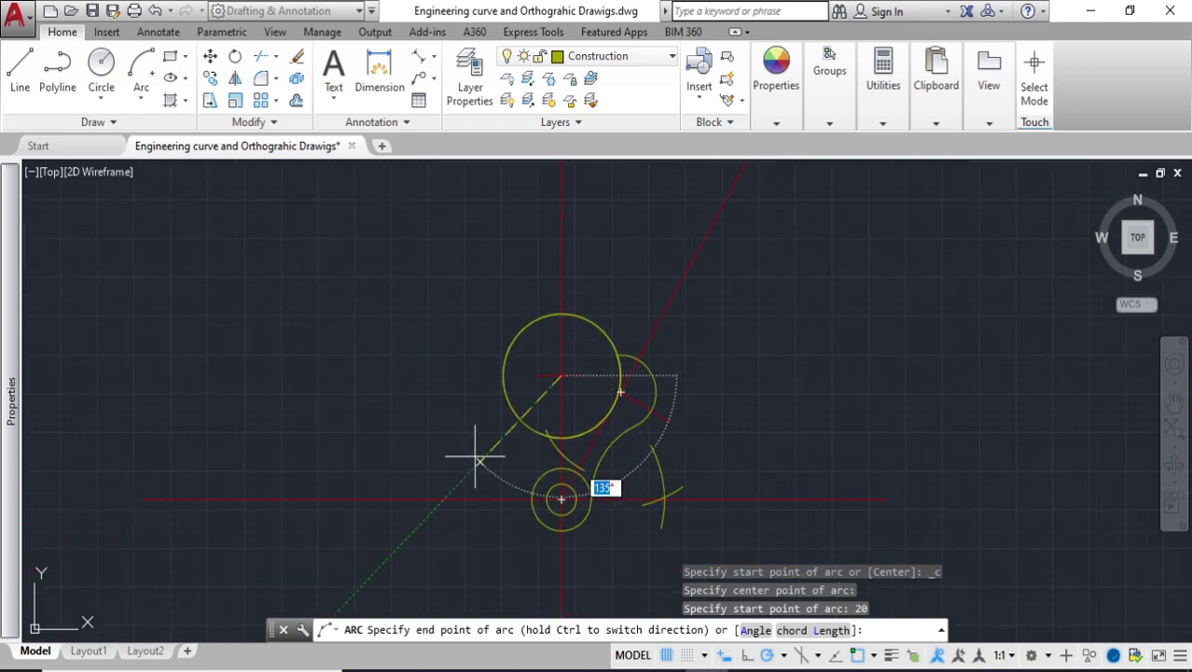
key("Escape")
key("Escape")
key("Escape")
key("Escape")
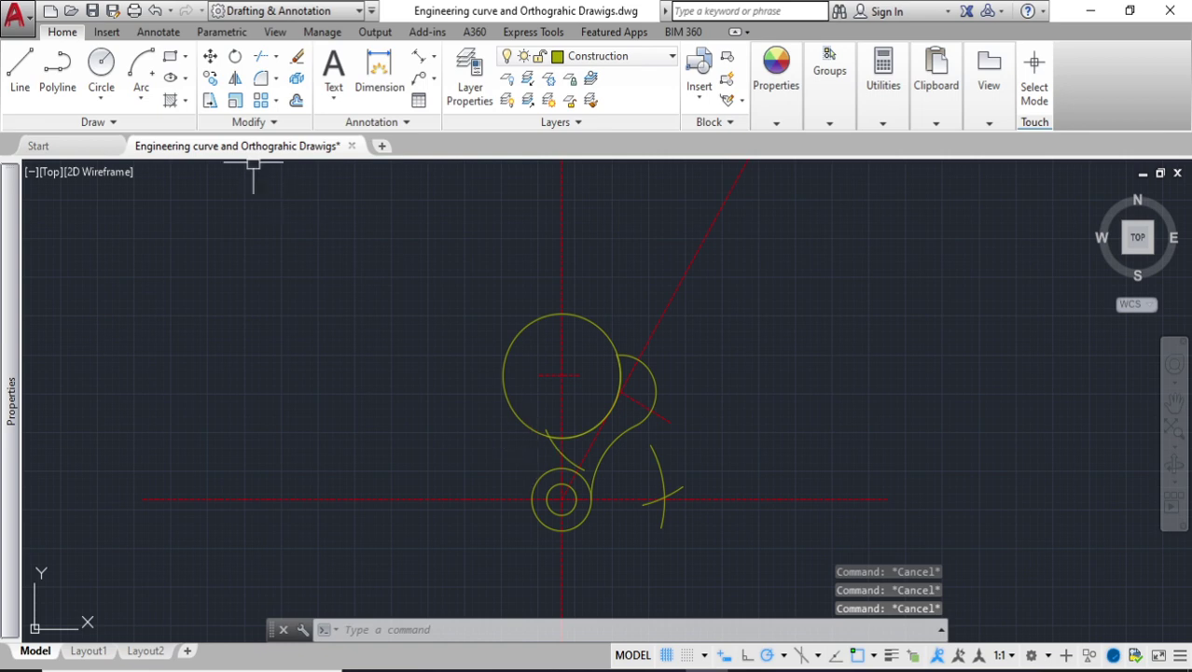
Try again to create a centre-start-end arc around the R20 circle's centre, with 20 as both start distance and end value
left_click(141, 90)
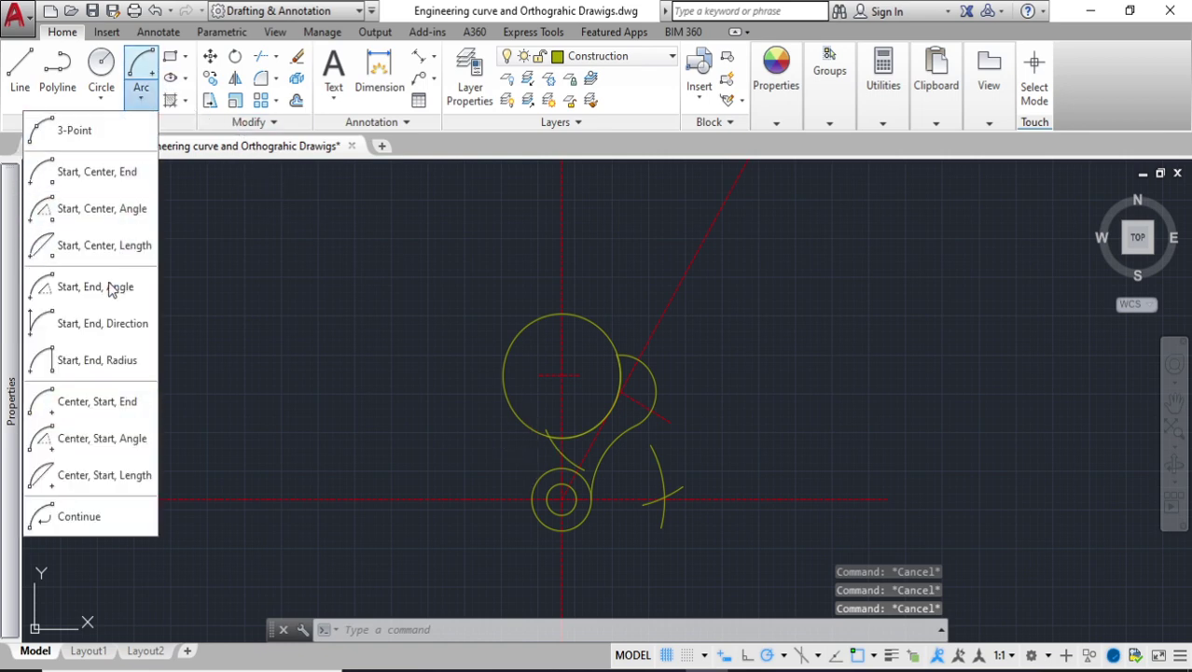
left_click(104, 411)
scroll(541, 387, "up", 4)
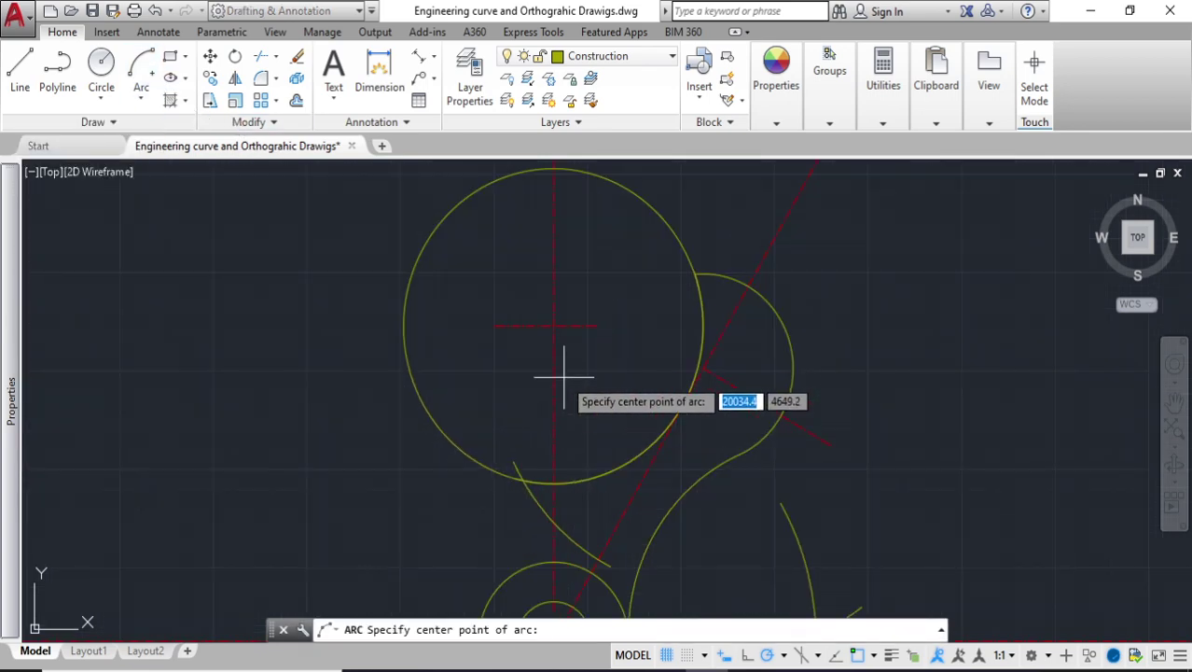
left_click(555, 329)
middle_click_drag(486, 473, 457, 260)
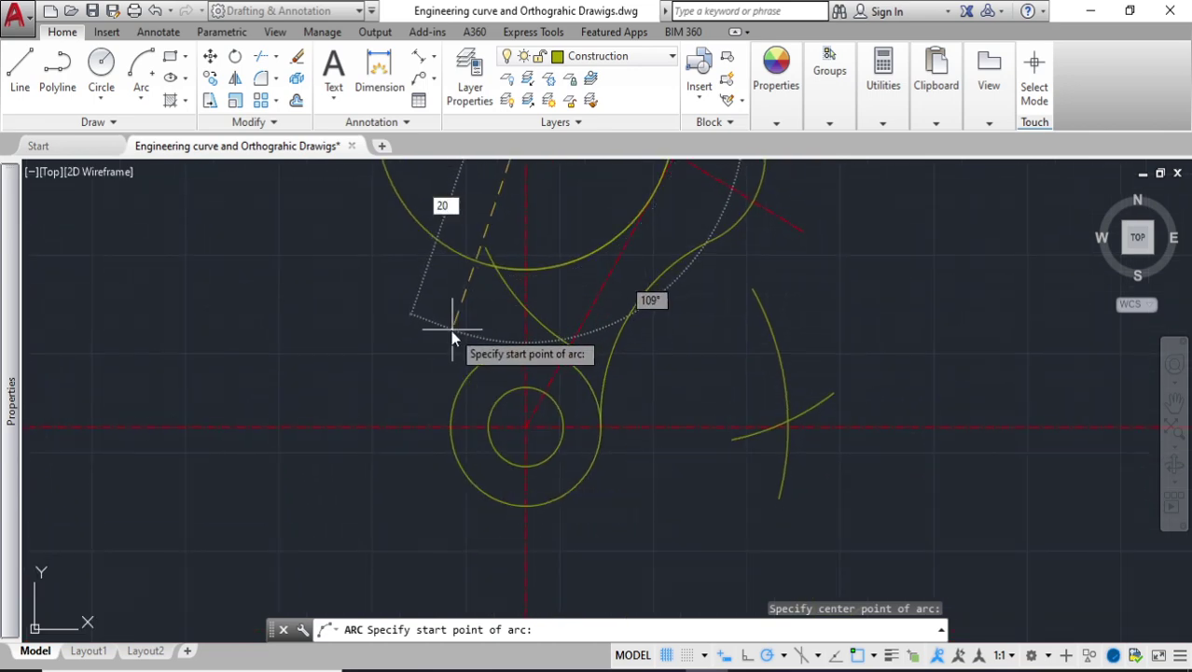
type("20")
key("Return")
scroll(593, 327, "down", 2)
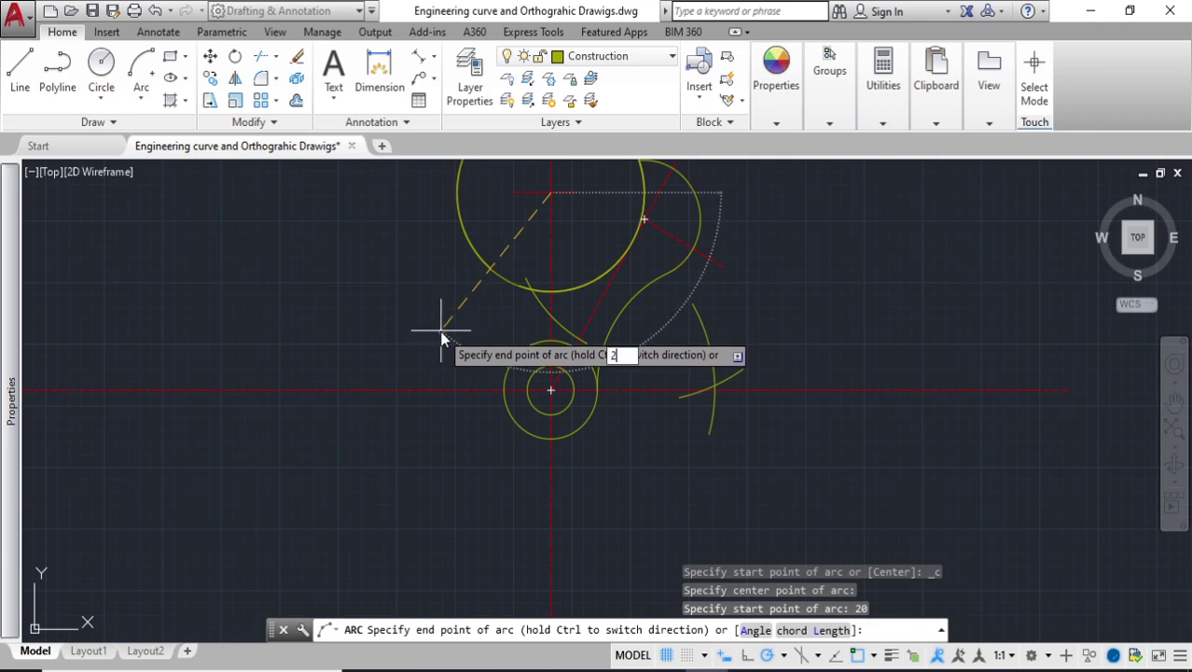
type("0")
key("Return")
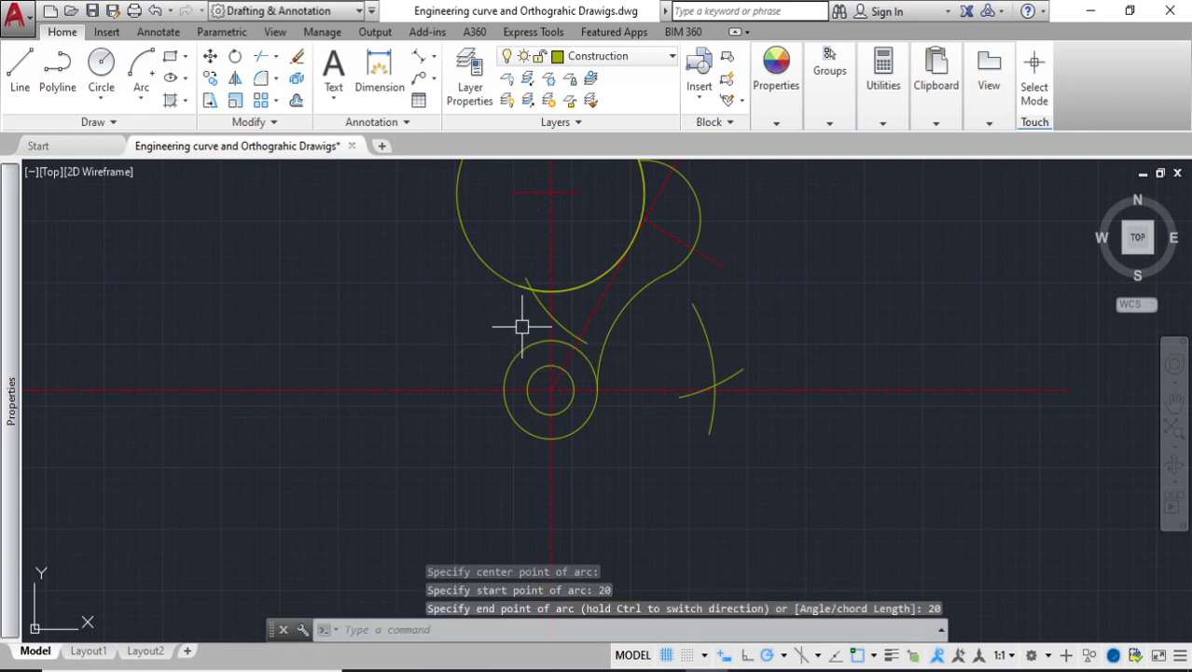
scroll(534, 331, "down", 4)
scroll(550, 334, "up", 3)
scroll(563, 333, "down", 3)
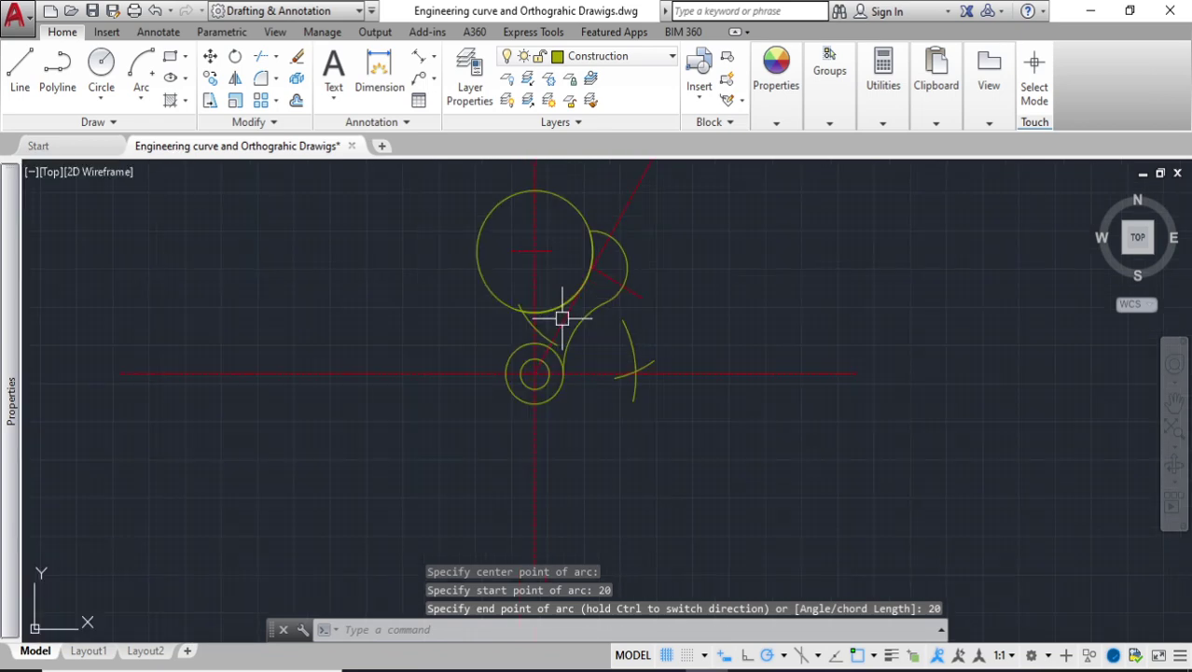
scroll(569, 298, "up", 1)
key("Escape")
key("Escape")
key("Escape")
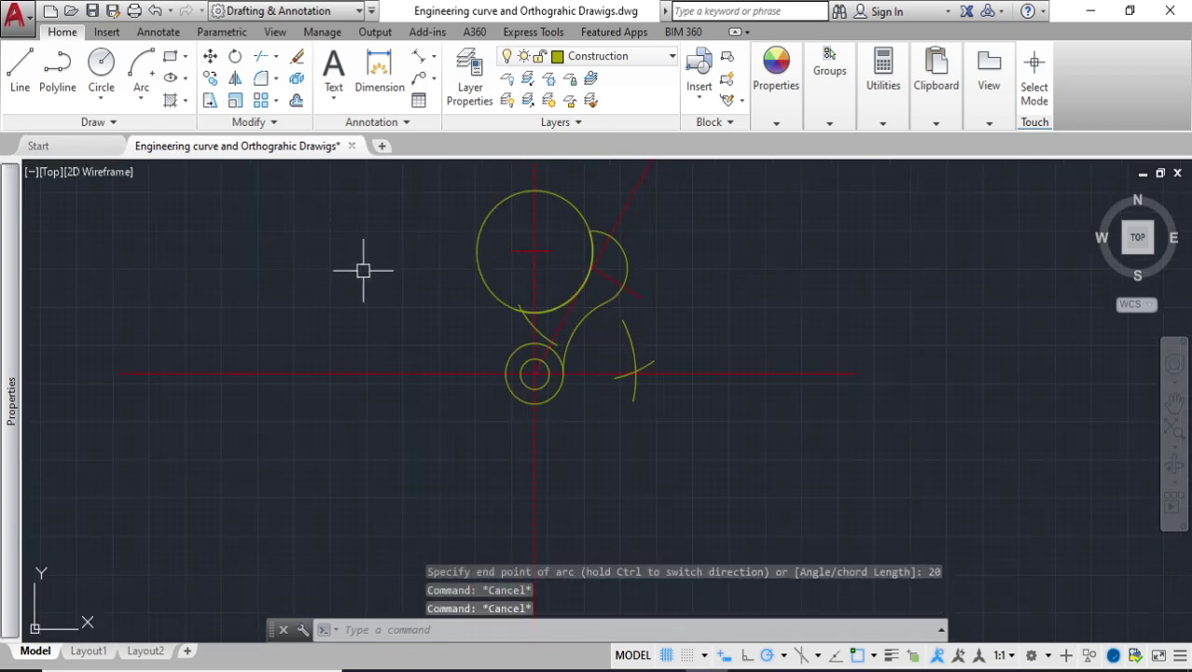
Try a centre-start-end arc around the R20 circle's centre with a start distance of 20 and an end point picked just above the hub
left_click(141, 99)
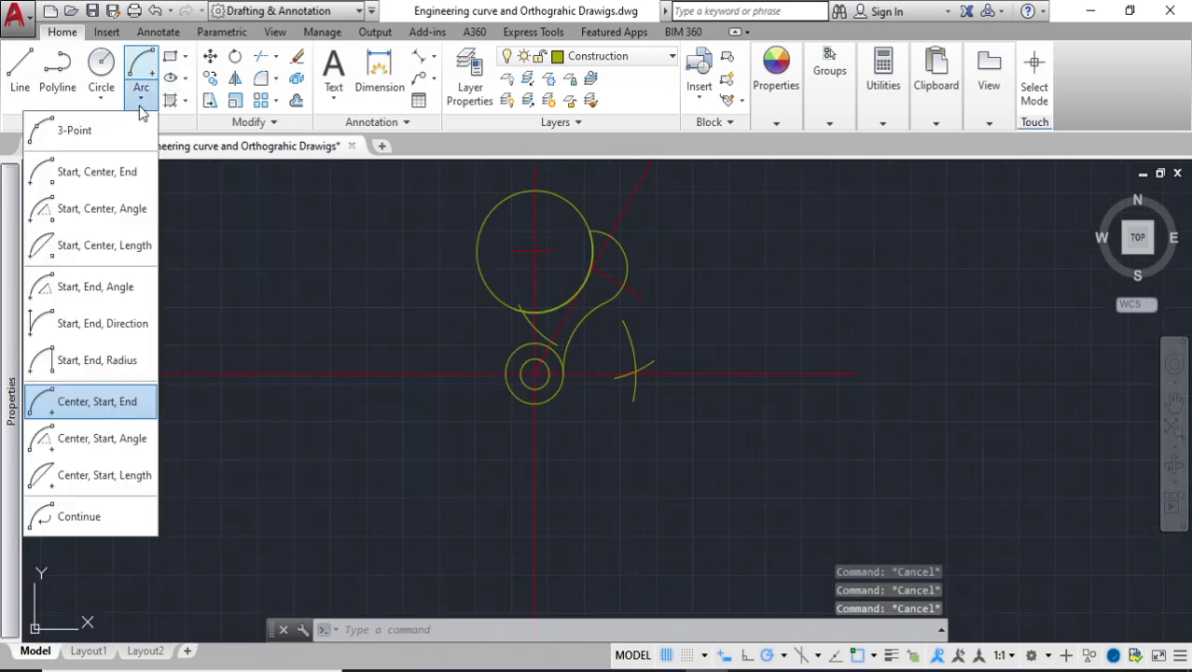
left_click(96, 412)
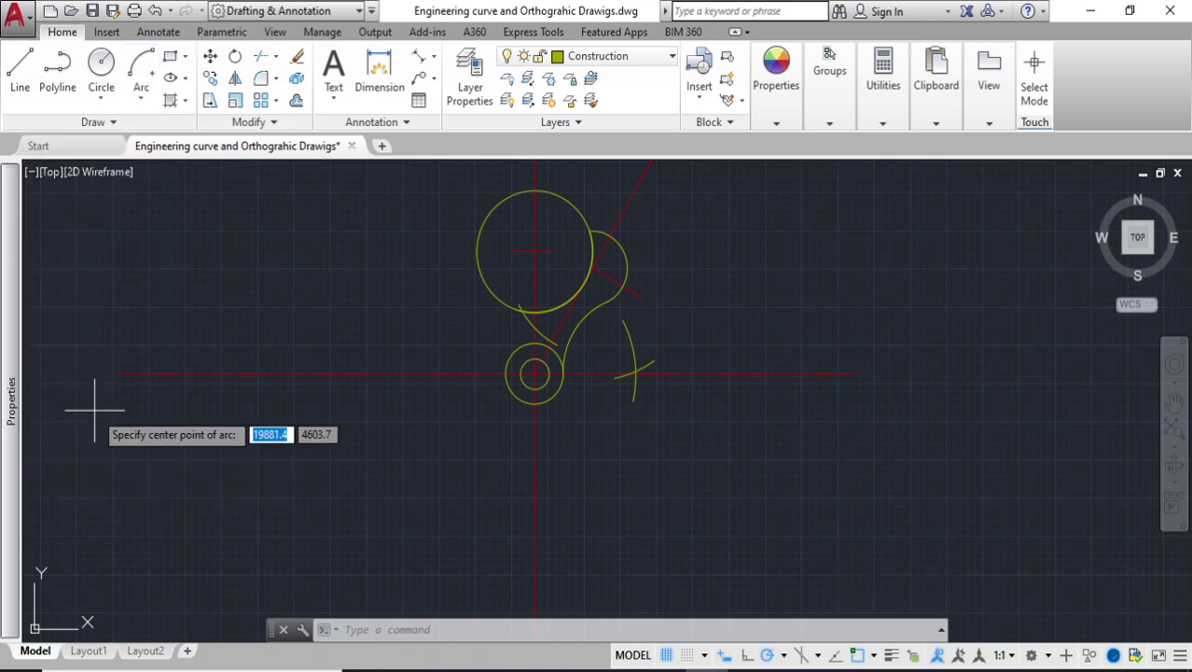
scroll(566, 260, "up", 2)
left_click(494, 239)
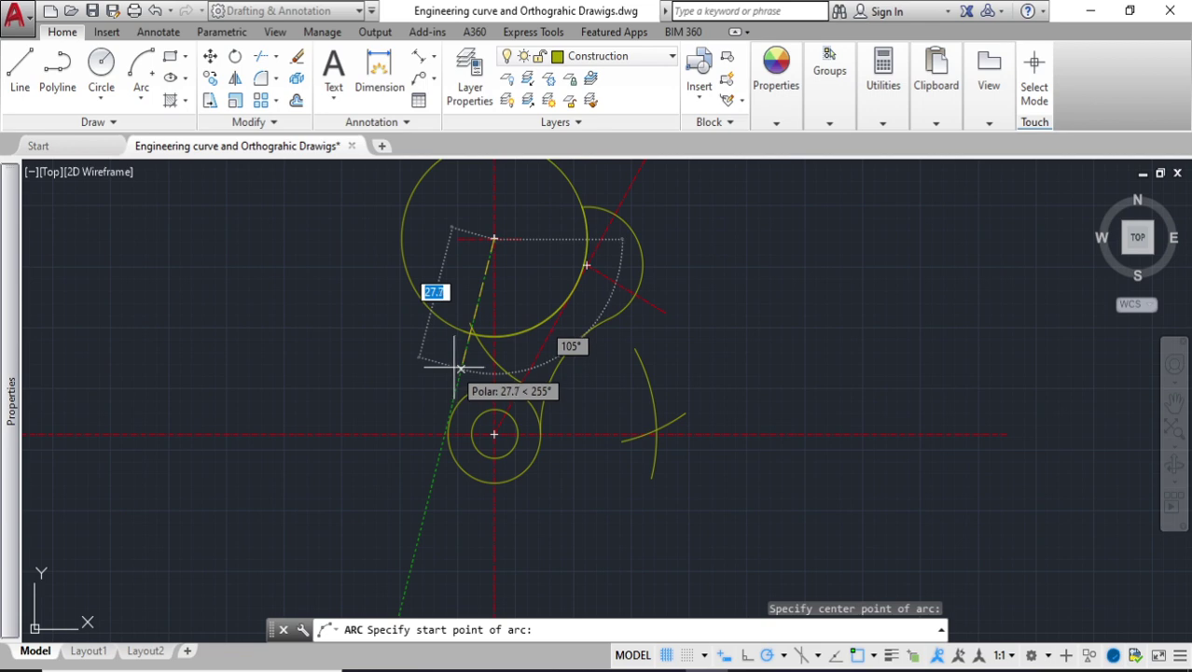
type("2")
key("Return")
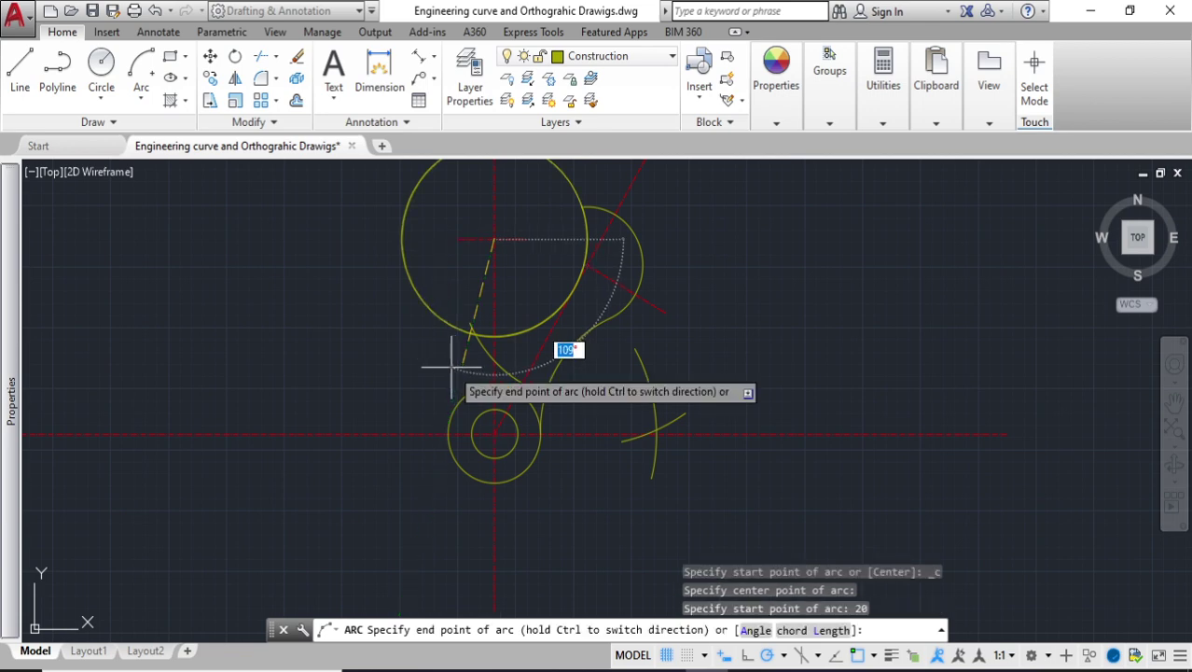
left_click(460, 366)
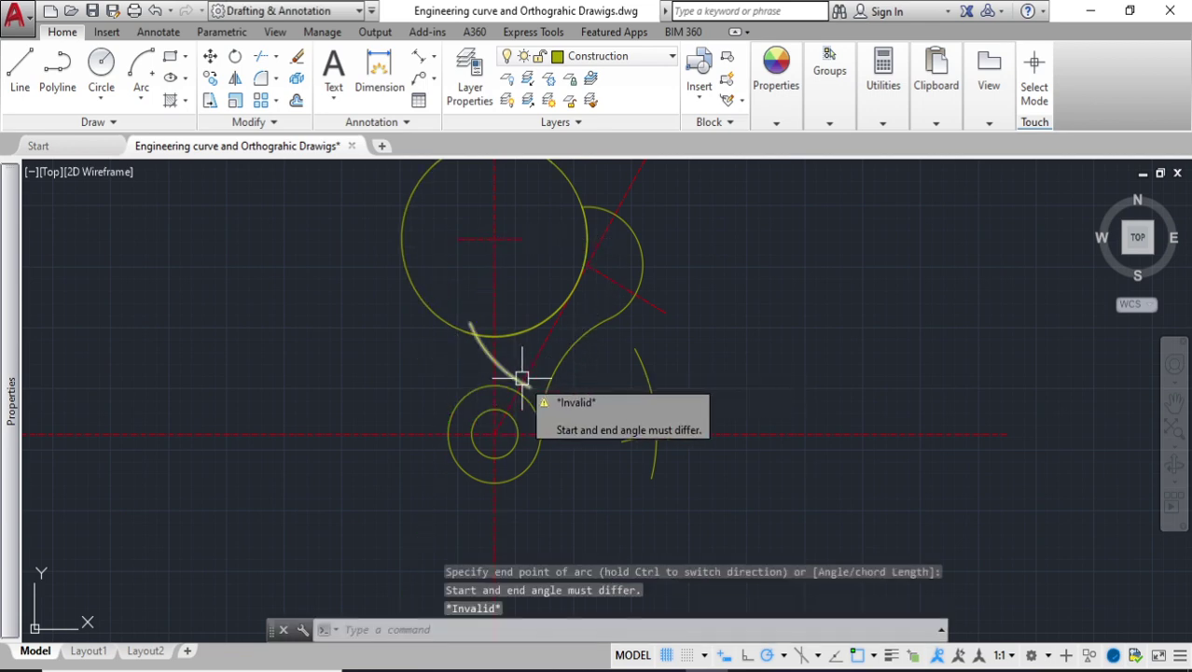
key("Escape")
key("Escape")
key("Escape")
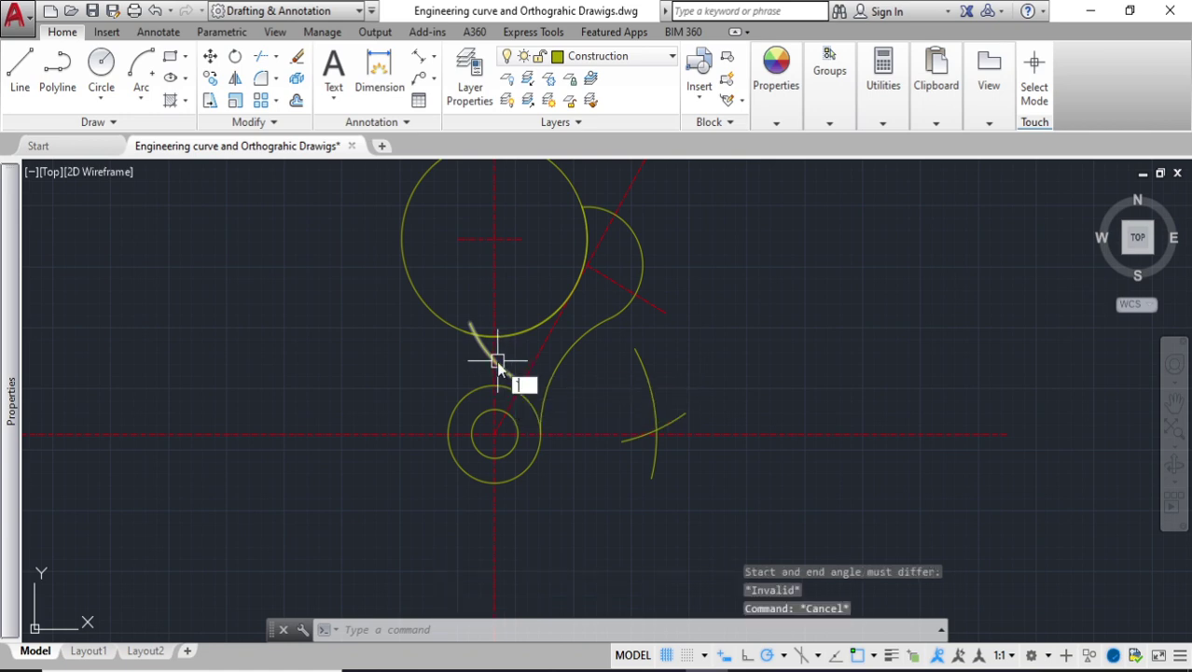
left_click(143, 103)
left_click(94, 401)
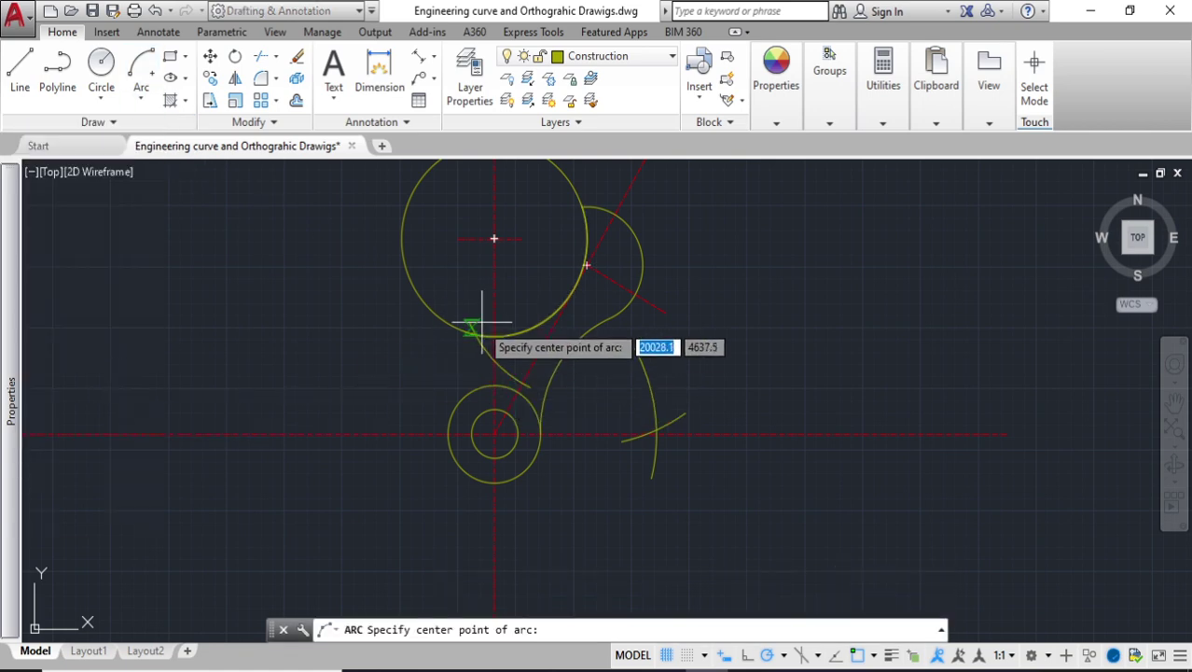
left_click(494, 239)
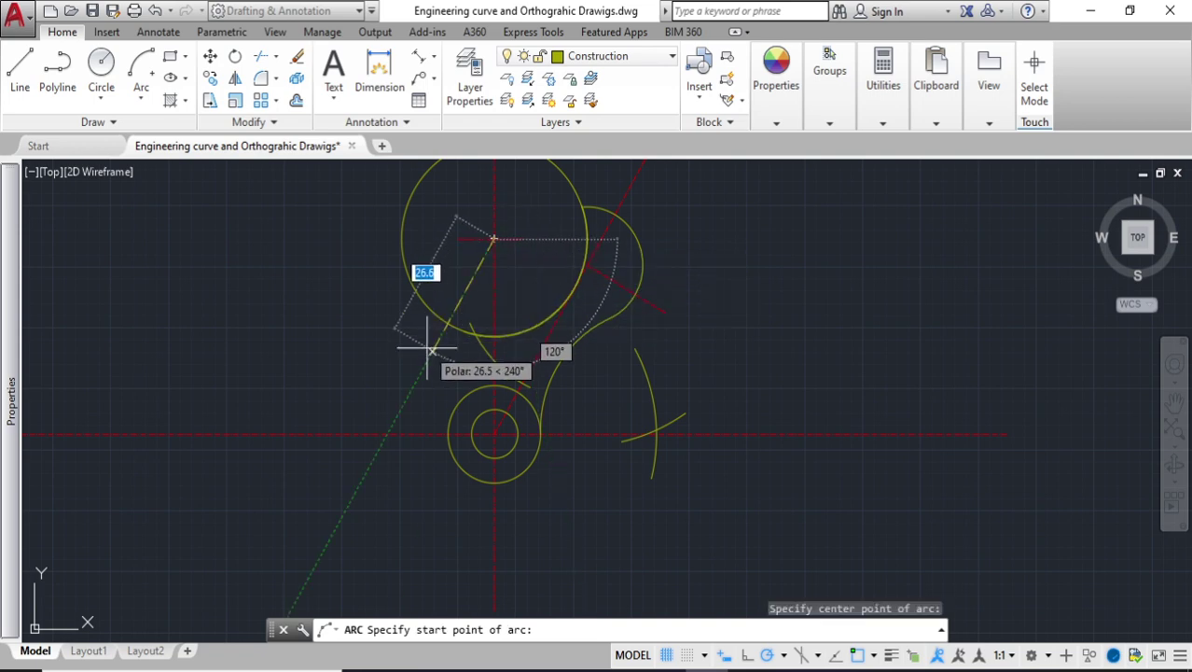
type("20")
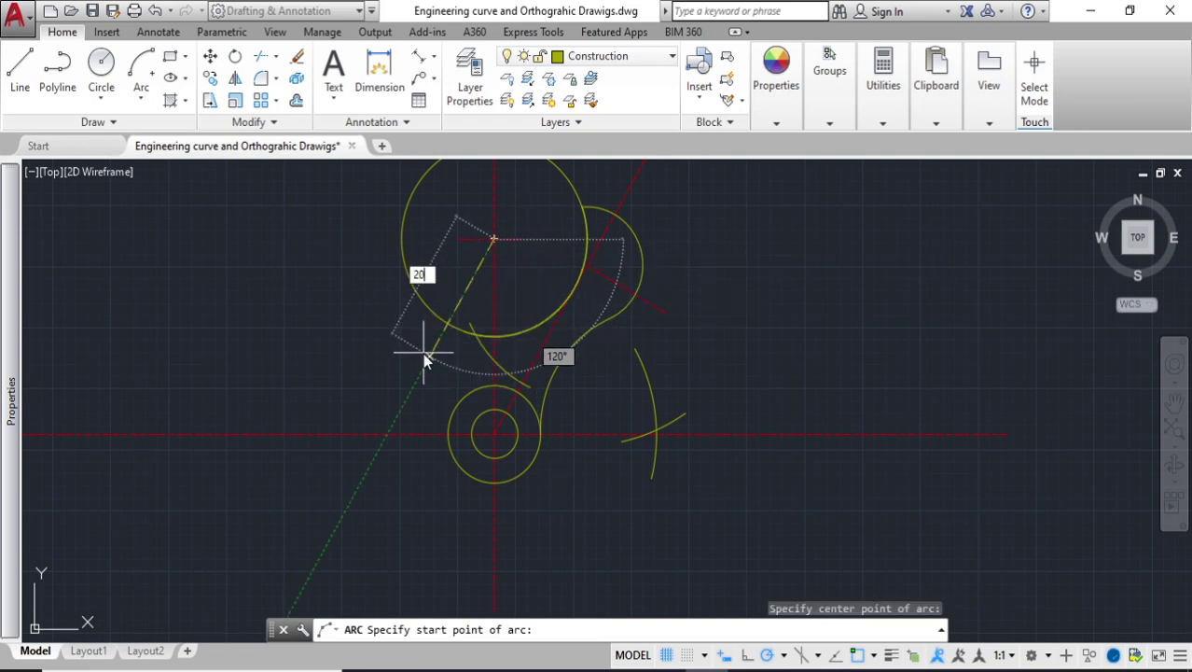
key("Return")
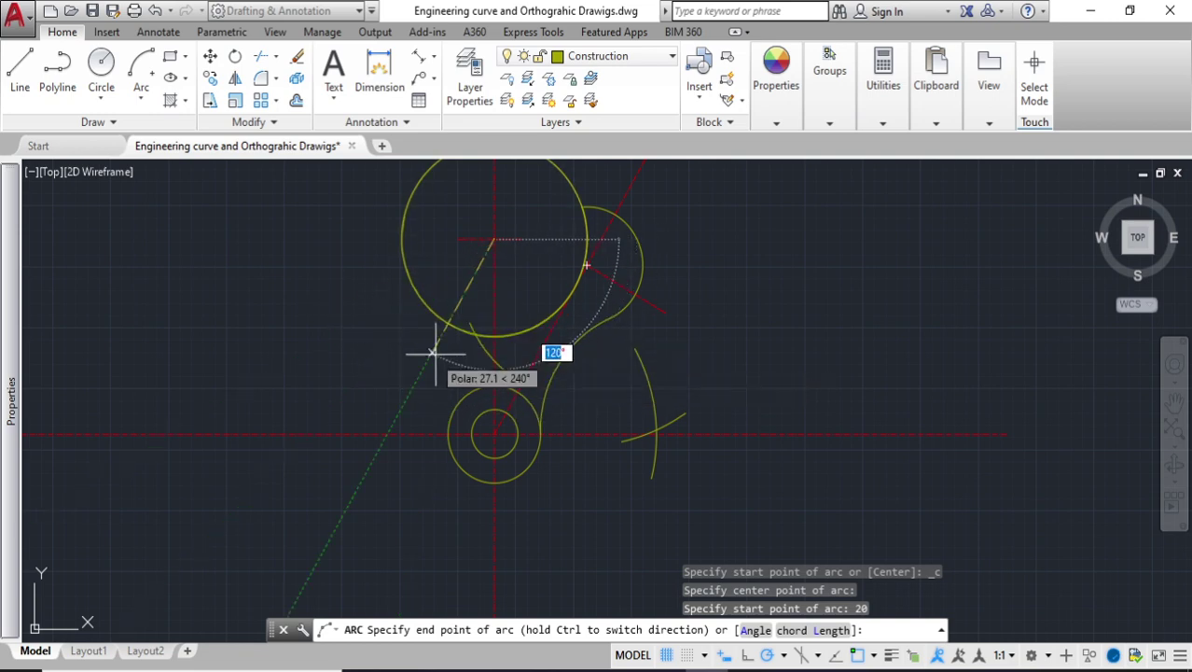
scroll(530, 350, "up", 2)
scroll(530, 351, "up", 2)
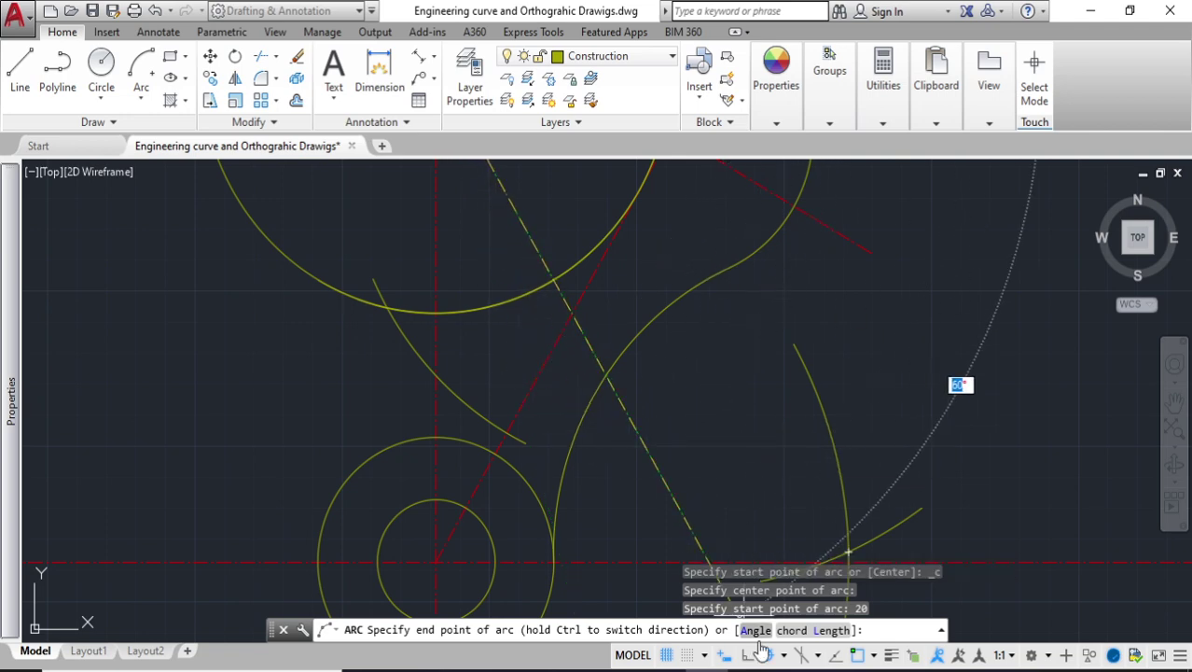
key("Escape")
key("F8")
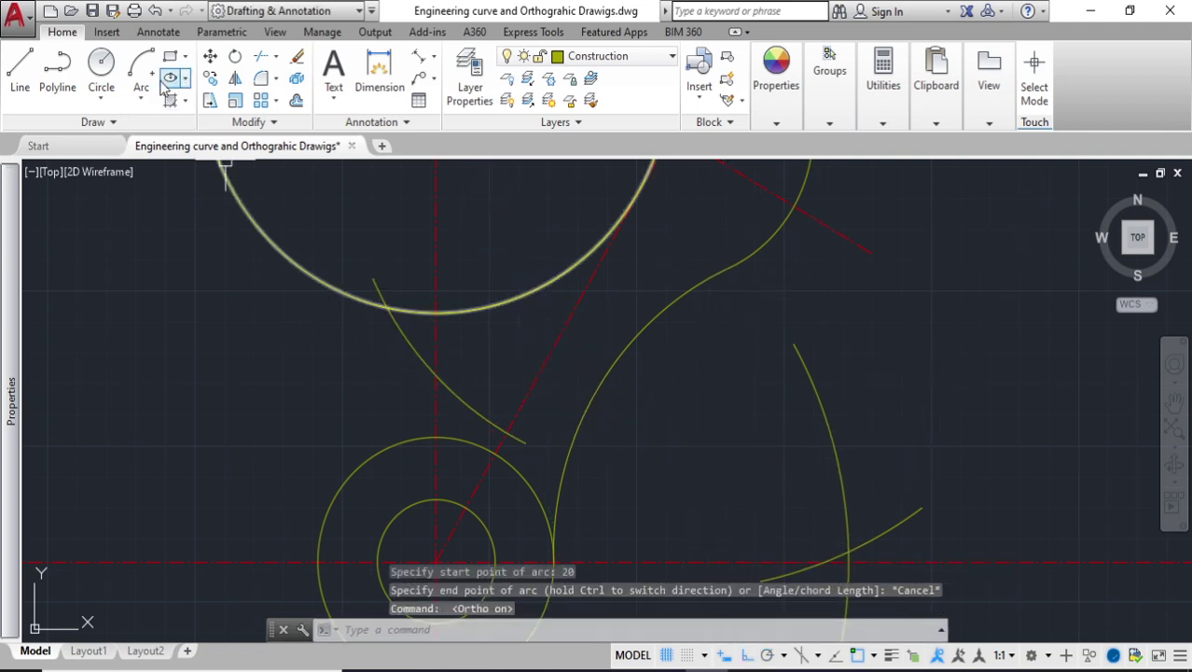
left_click(767, 655)
scroll(751, 604, "down", 2)
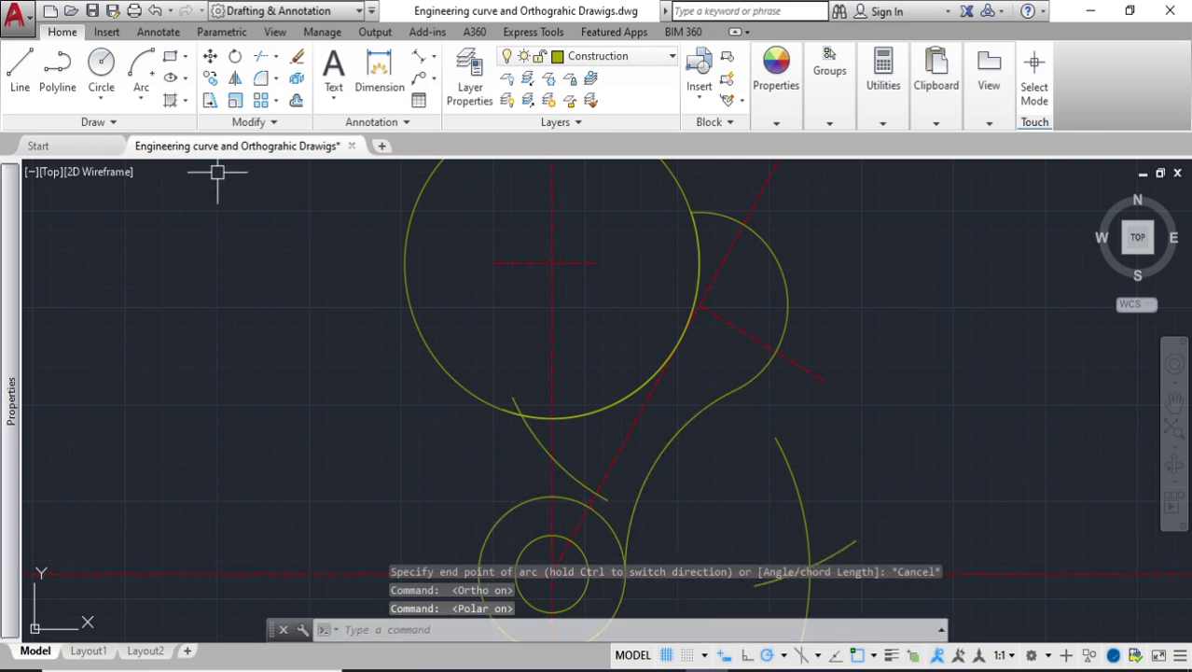
left_click(141, 103)
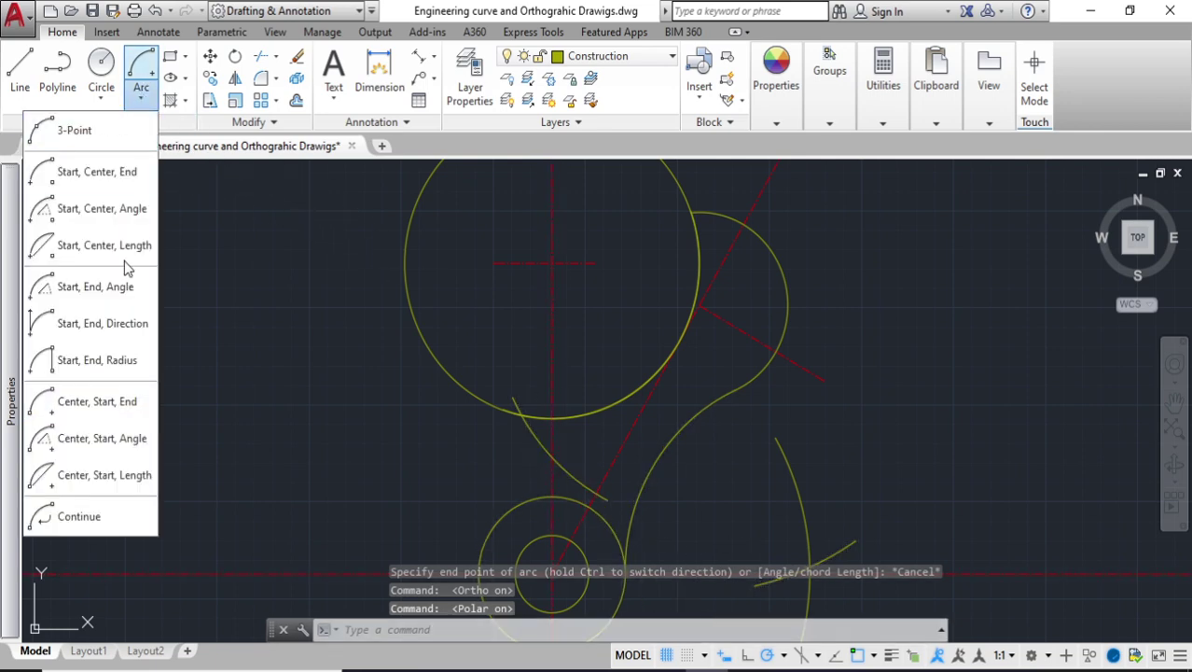
left_click(91, 401)
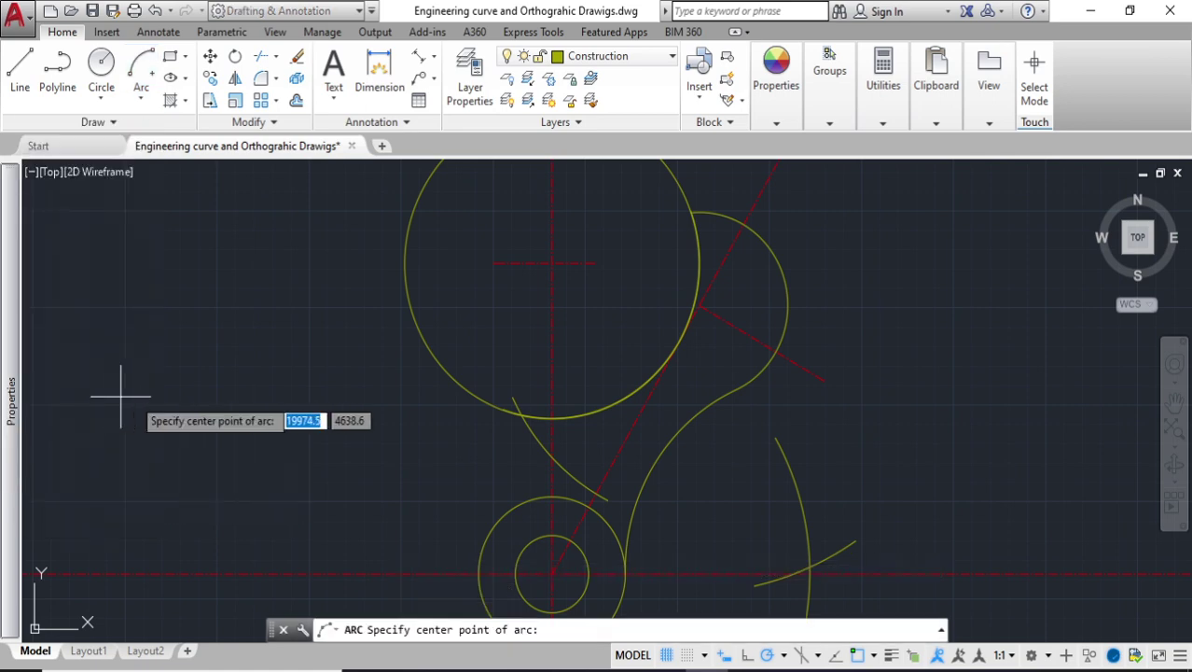
scroll(364, 359, "down", 2)
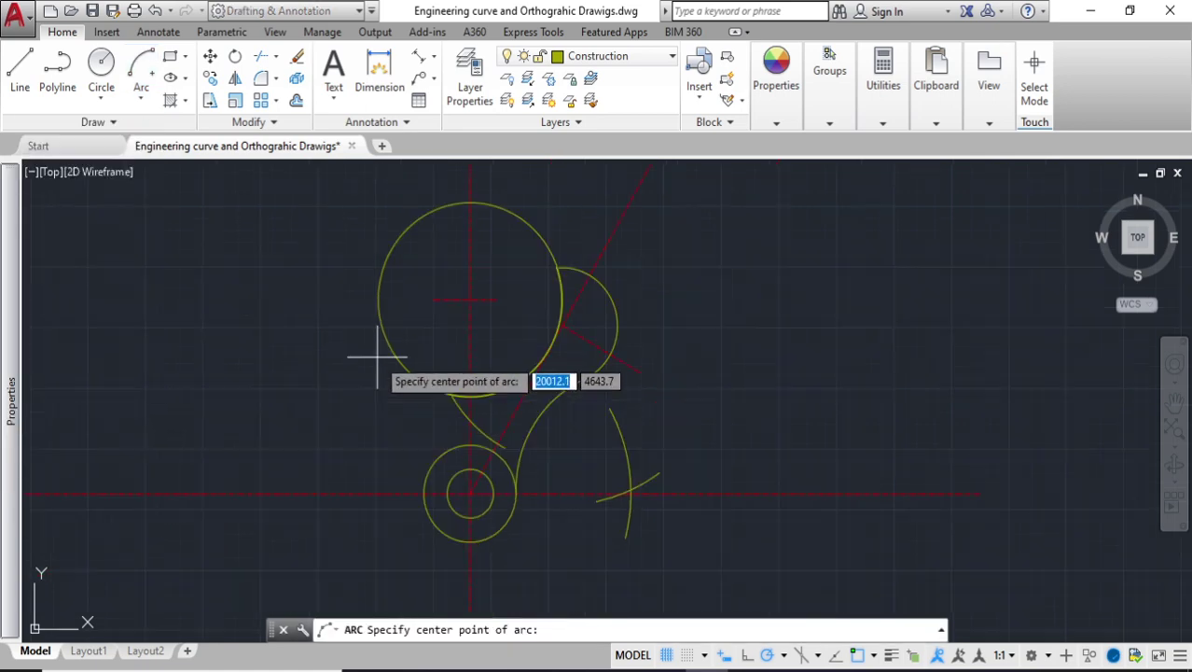
scroll(469, 294, "up", 4)
left_click(473, 286)
scroll(473, 285, "down", 6)
scroll(421, 415, "up", 2)
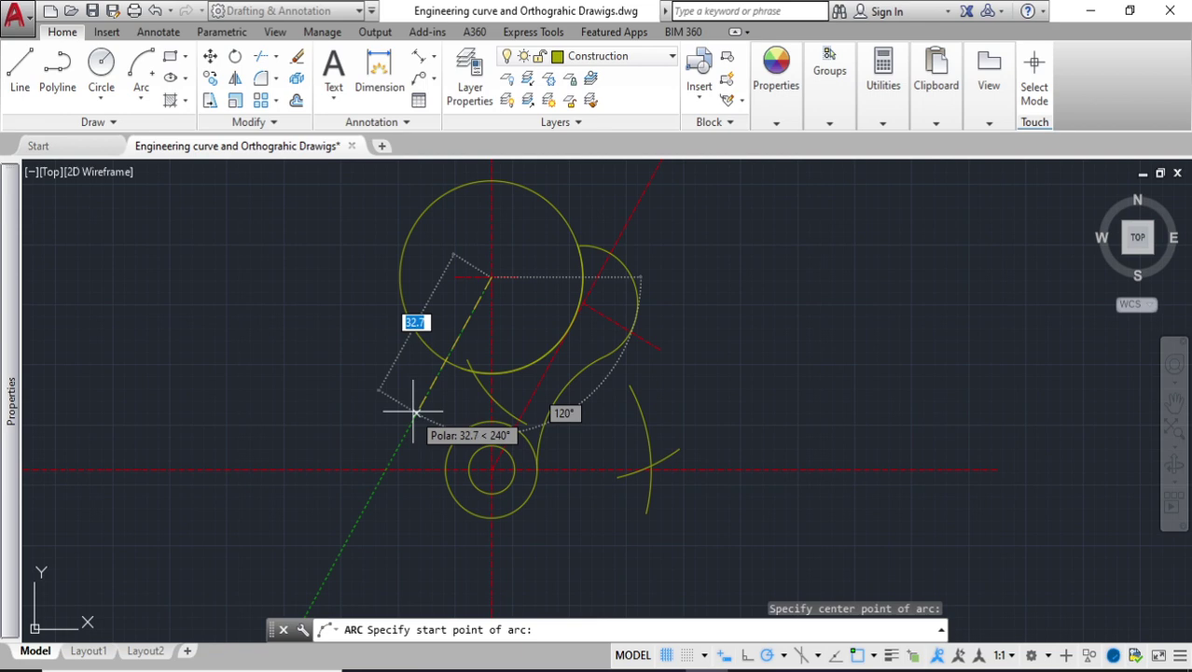
type("20")
key("Return")
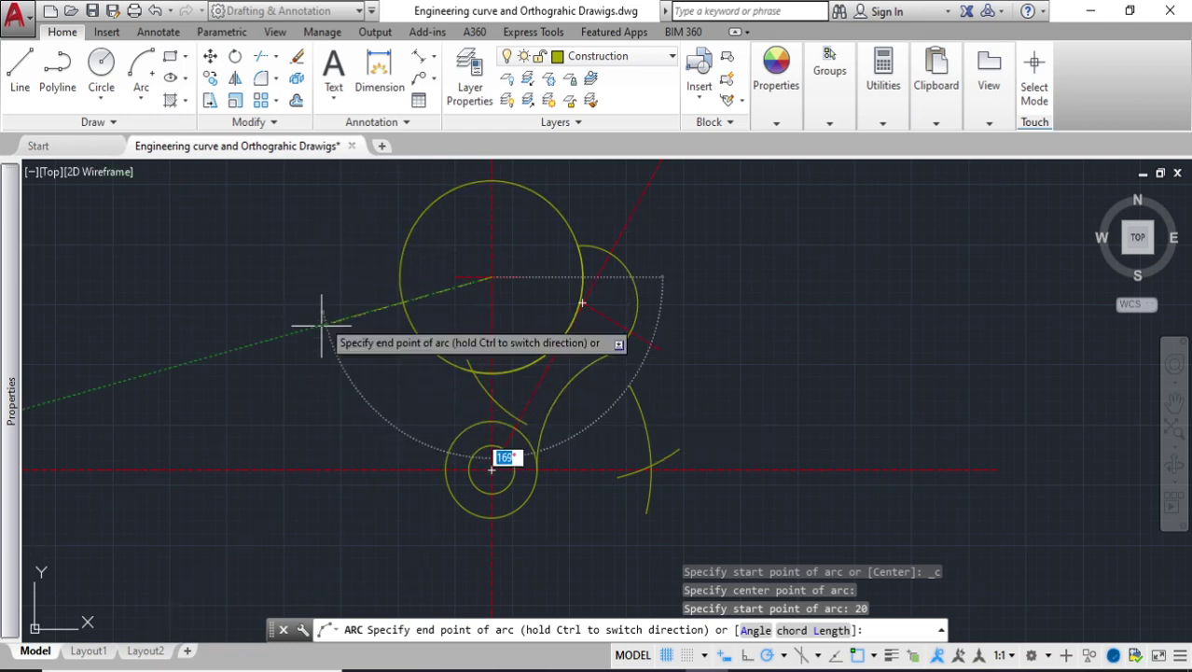
key("Escape")
Draw a circle of radius 20 centred on the R20 circle's centre and erase the duplicate circle
left_click(101, 63)
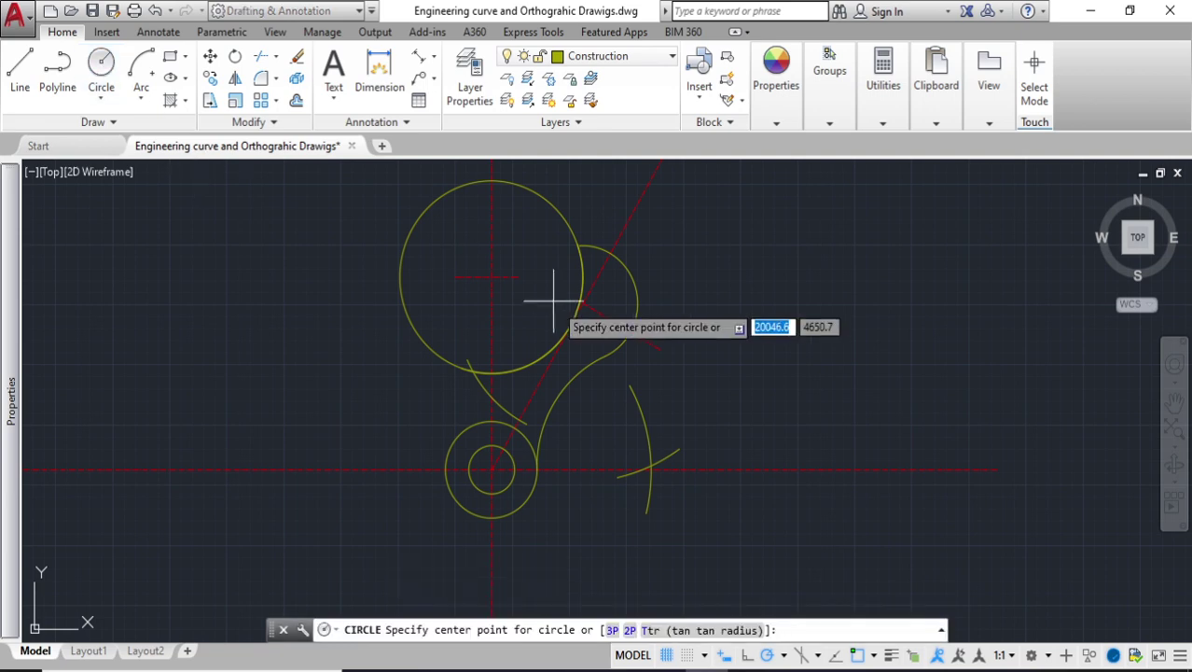
left_click(490, 277)
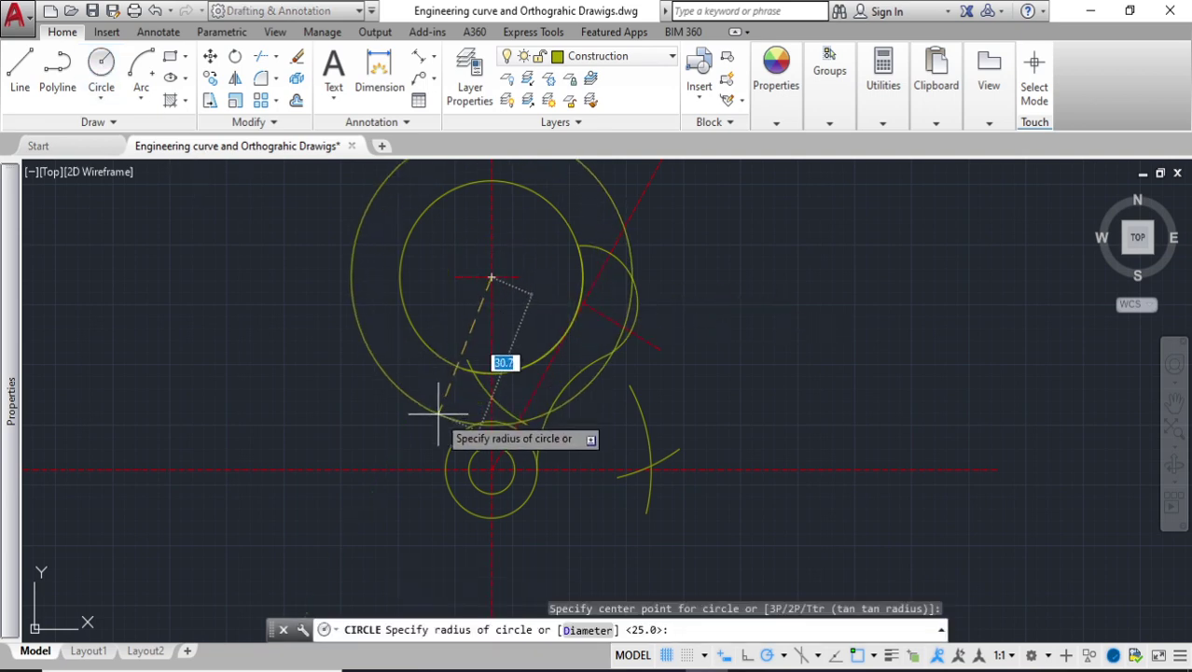
key("Return")
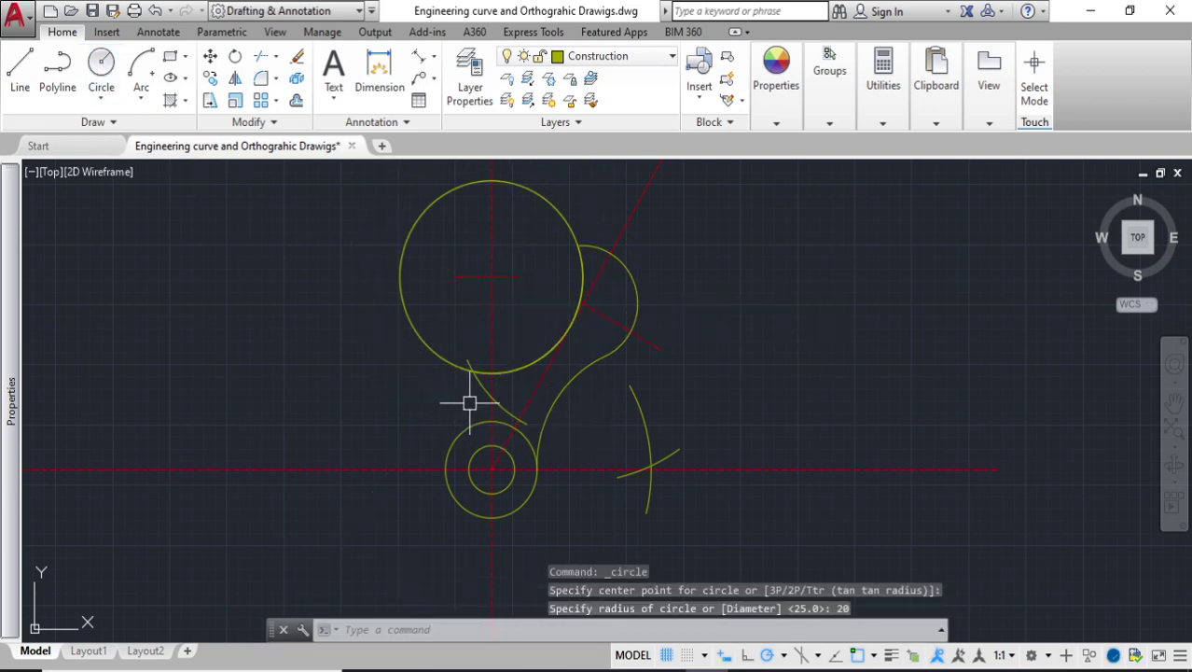
left_click(454, 366)
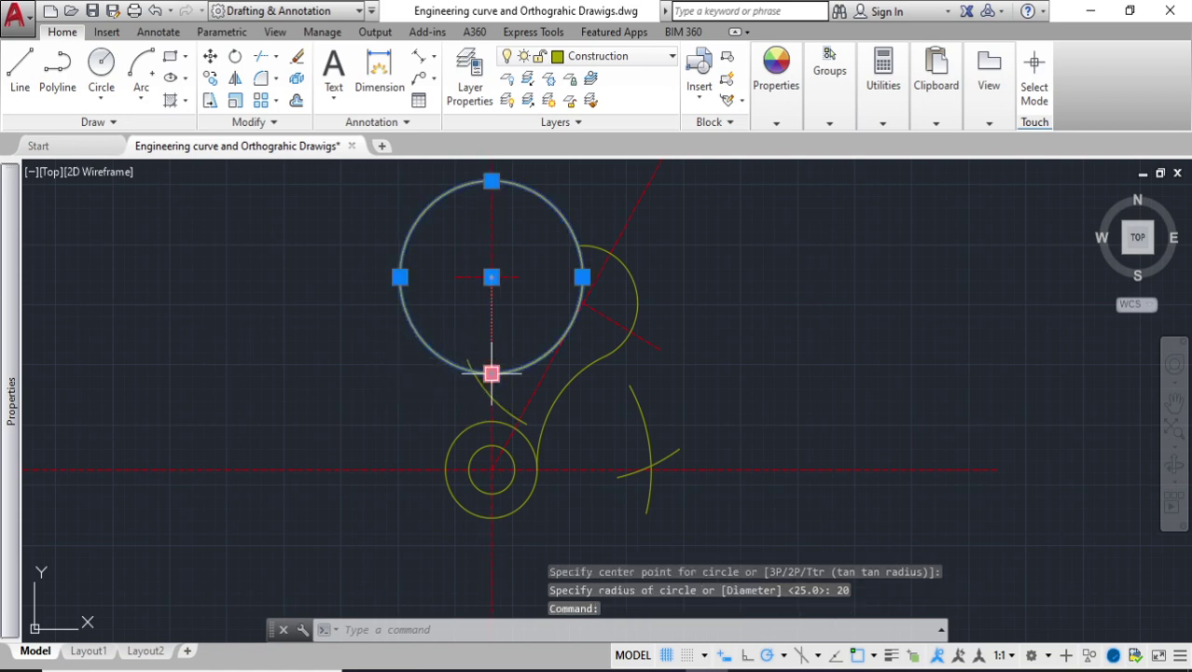
key("Delete")
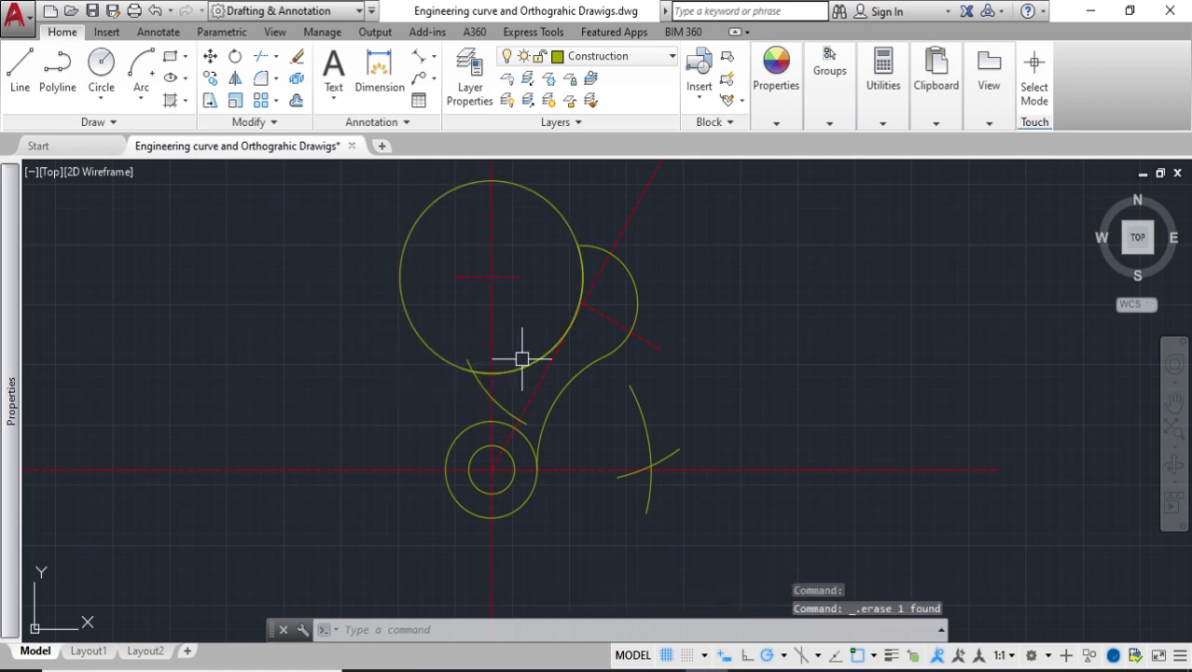
Erase the two arcs lying on the R20 circle's lower edge, leaving the full circle in place
left_click(521, 360)
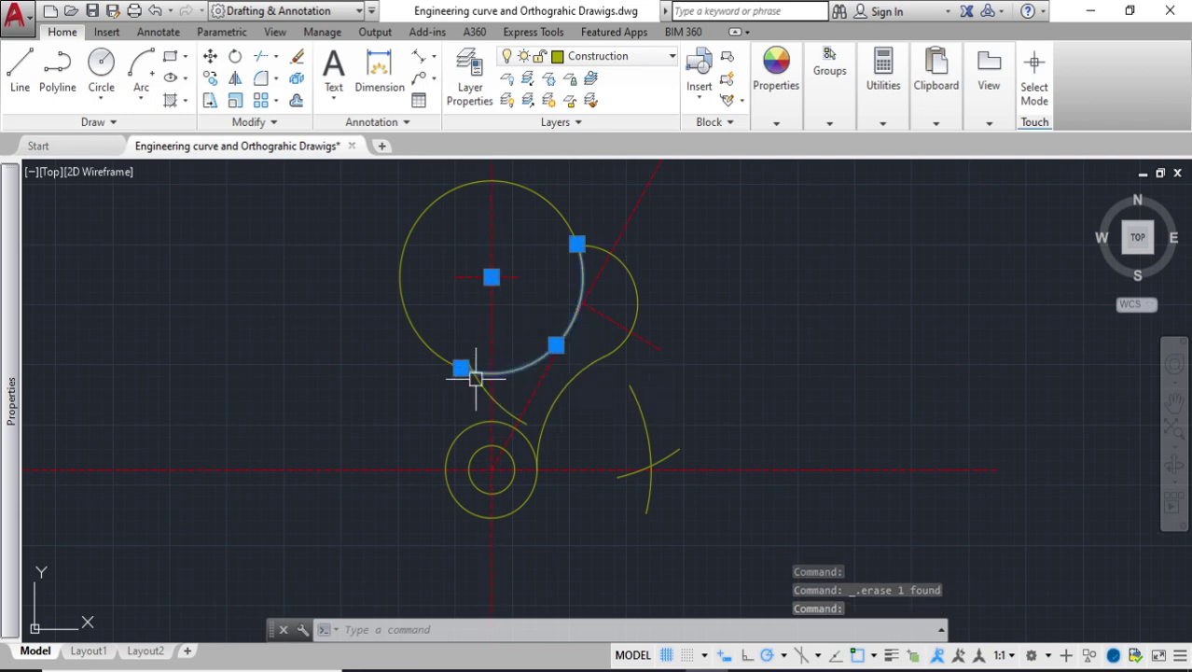
scroll(477, 366, "up", 4)
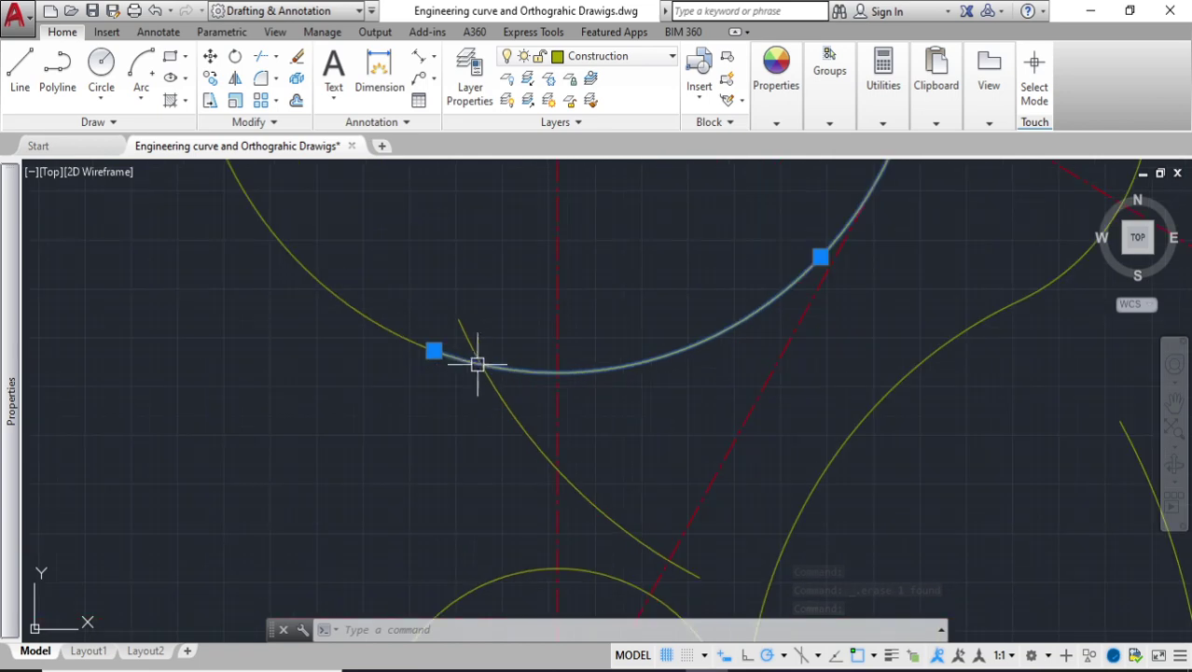
scroll(477, 366, "down", 3)
key("Delete")
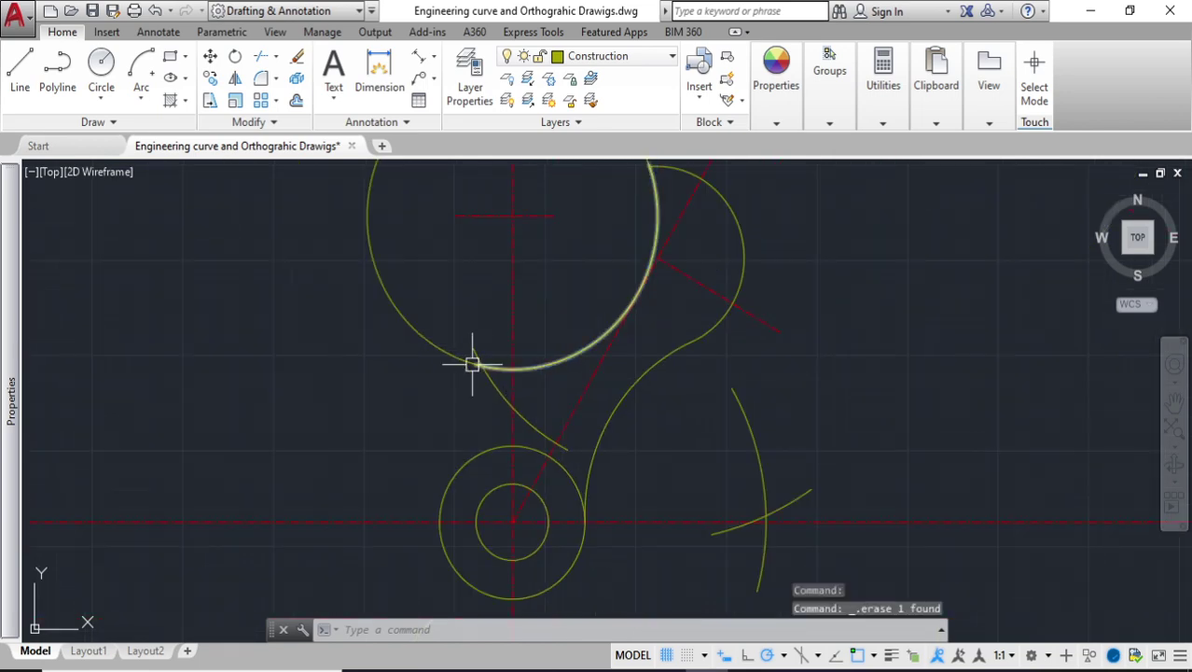
left_click(525, 362)
key("Delete")
left_click(550, 363)
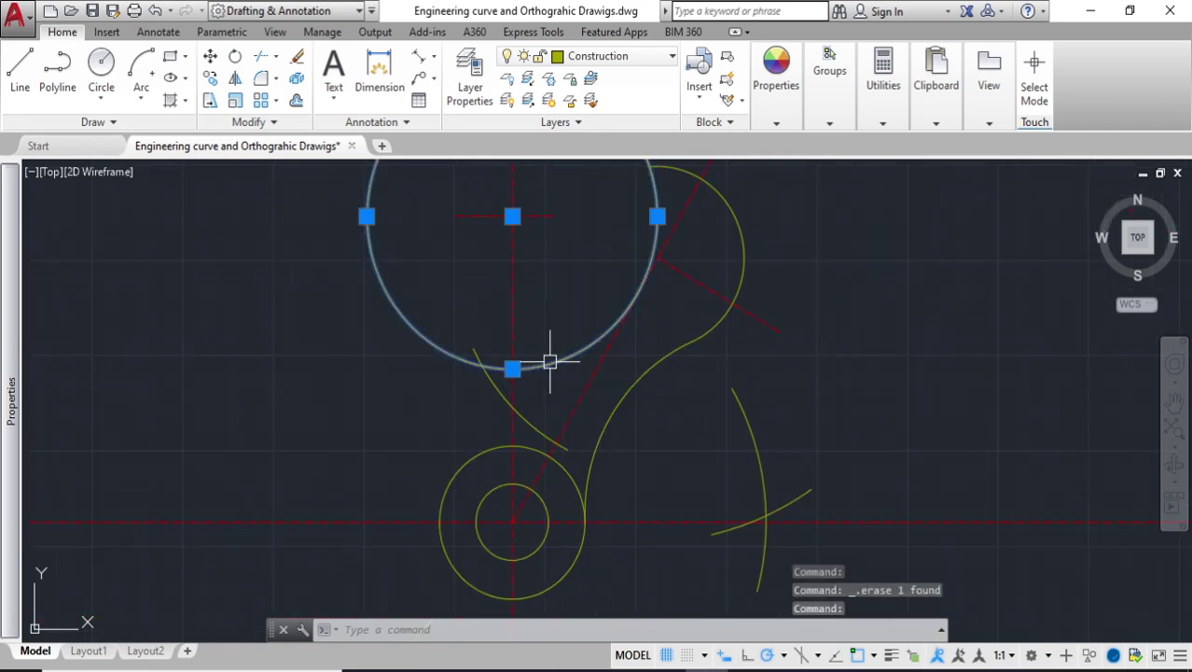
key("Escape")
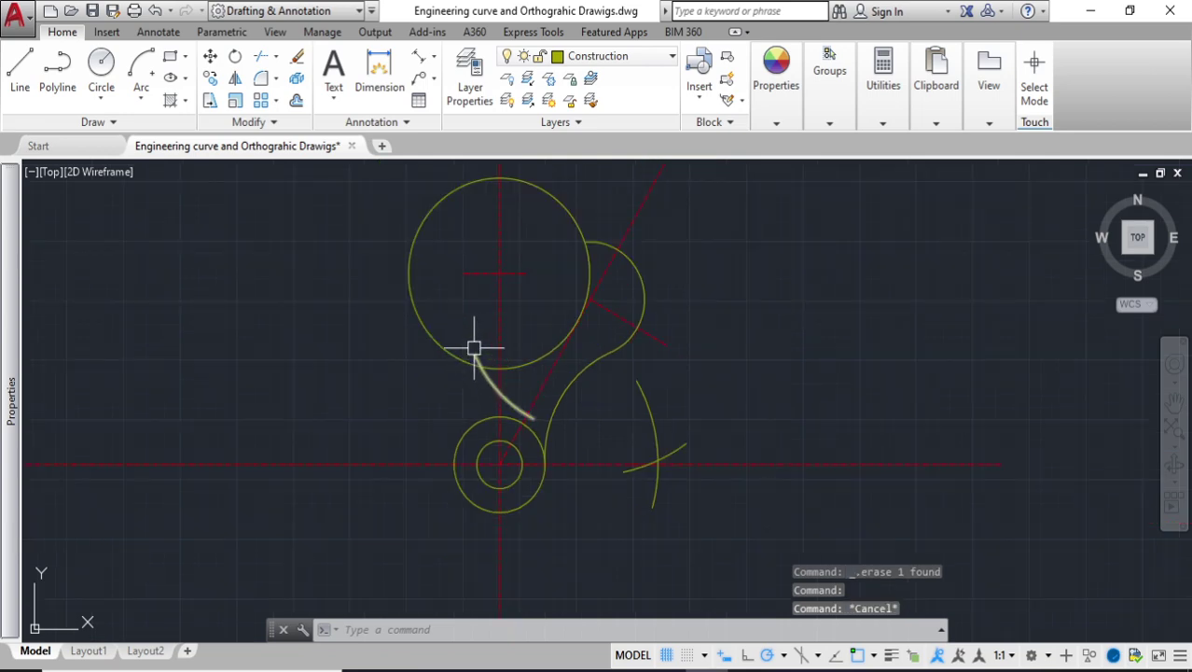
Examine the cam reference drawing for the R30 connecting curve and the circles it joins
scroll(474, 346, "down", 5)
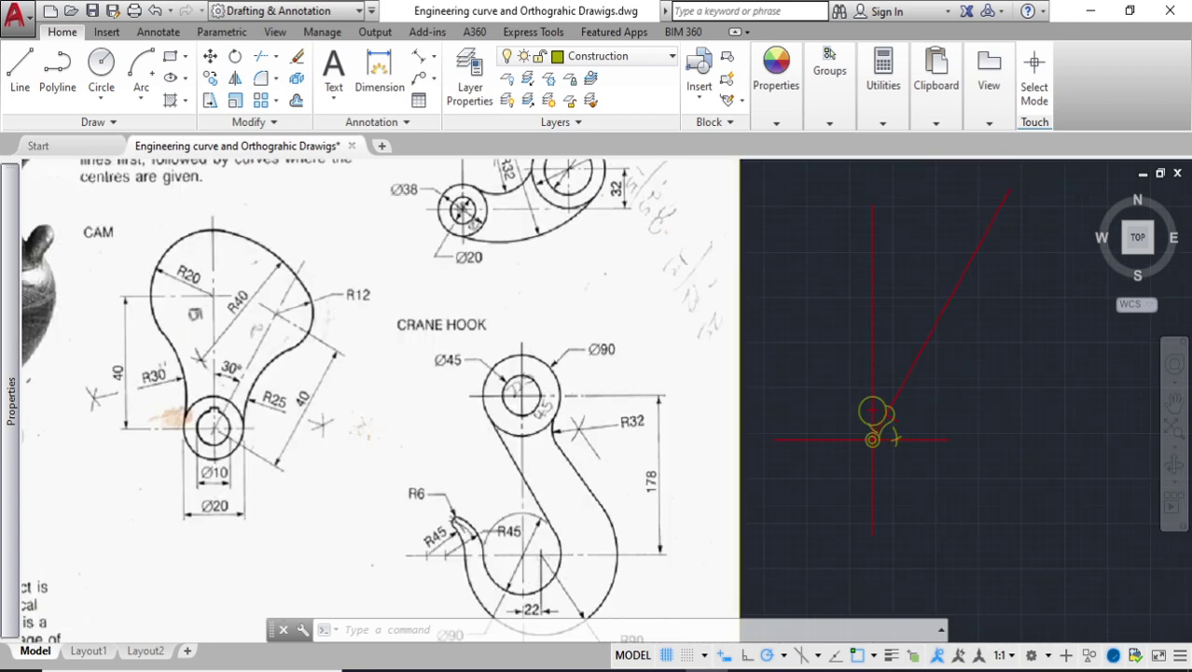
scroll(630, 411, "up", 2)
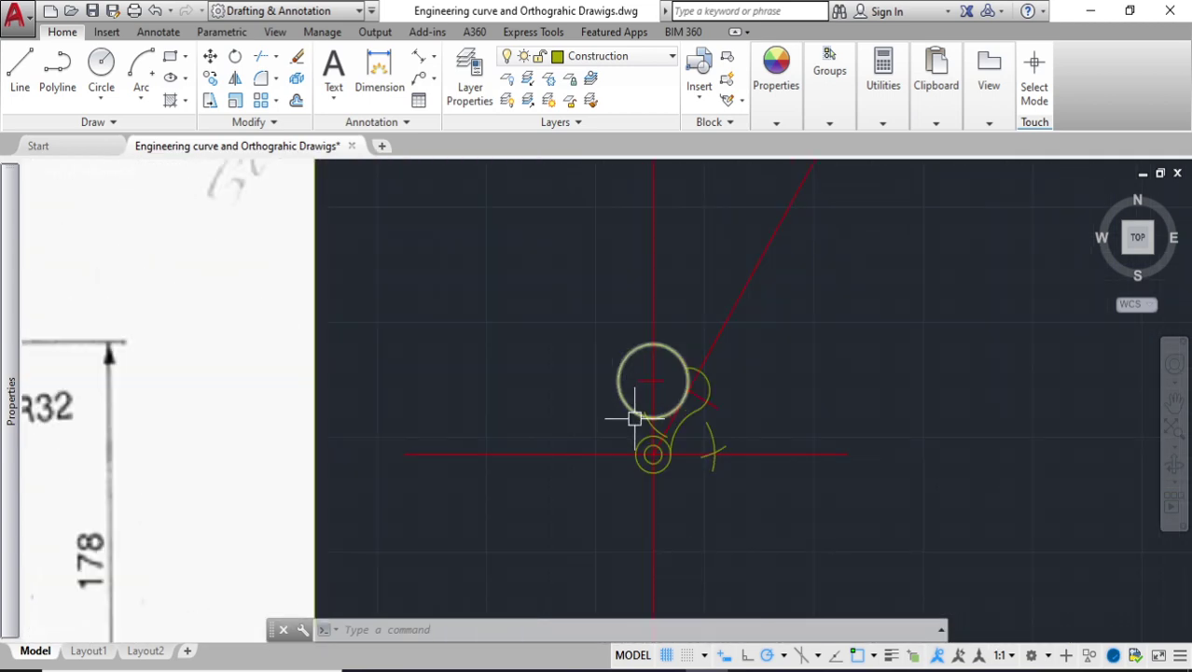
scroll(667, 391, "up", 3)
scroll(681, 383, "up", 2)
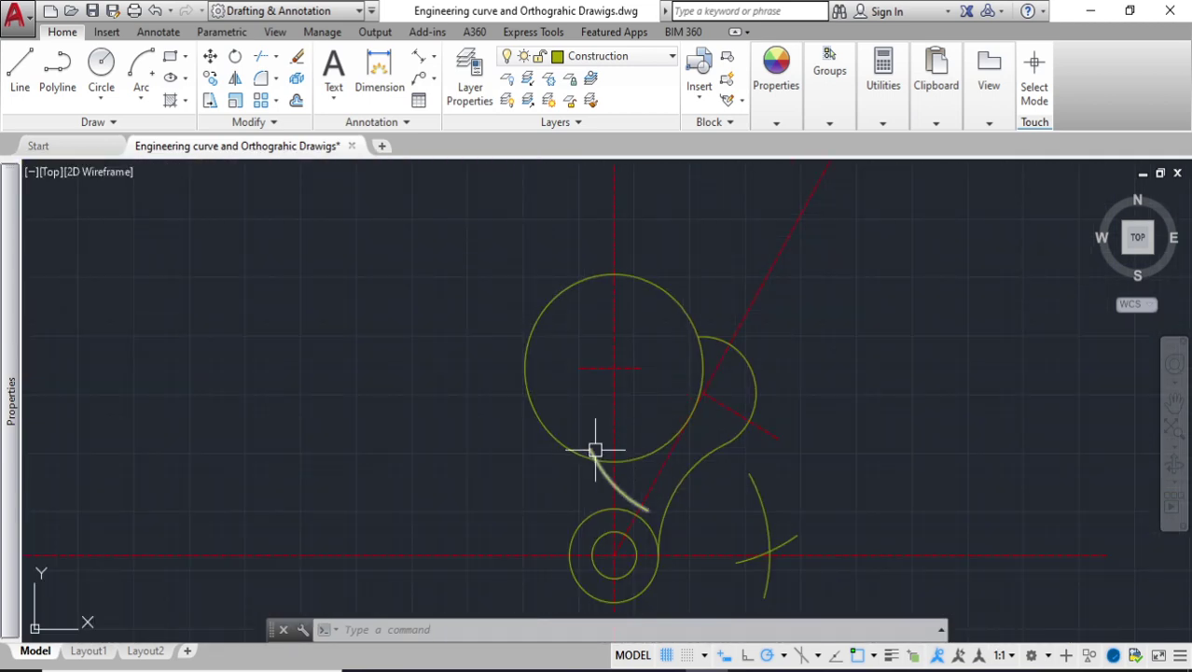
scroll(596, 457, "down", 4)
mouse_move(566, 418)
middle_mouse_down()
mouse_move(647, 376)
mouse_move(764, 427)
mouse_move(914, 374)
middle_mouse_up()
scroll(658, 408, "up", 1)
scroll(670, 422, "down", 2)
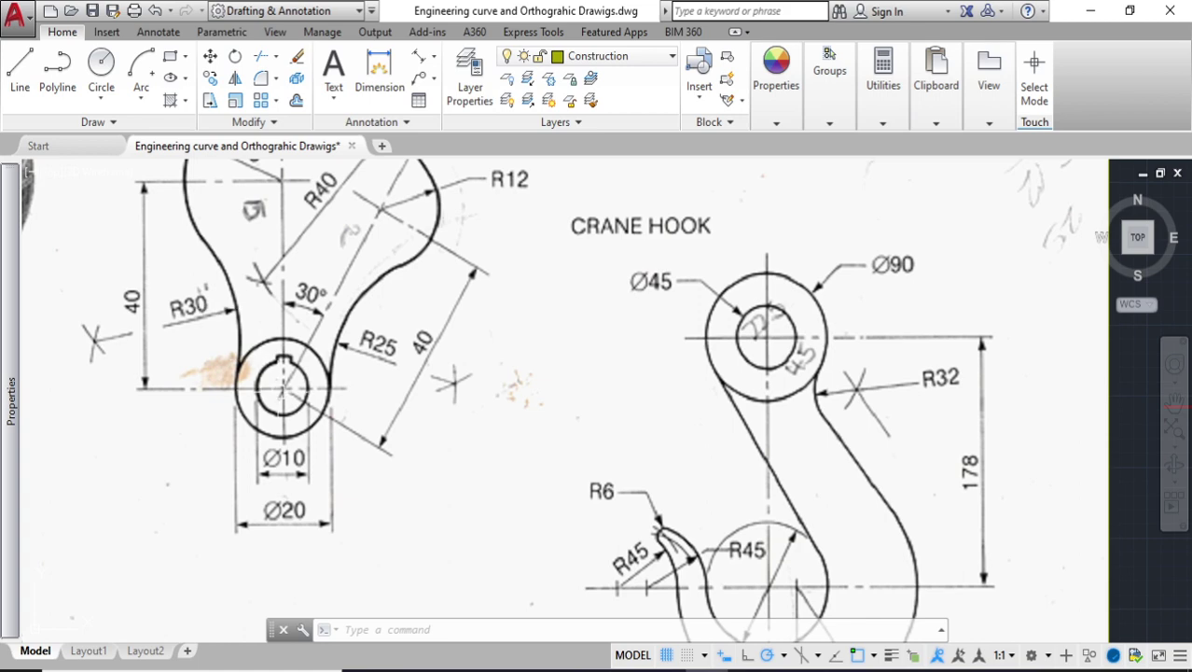
scroll(263, 399, "down", 2)
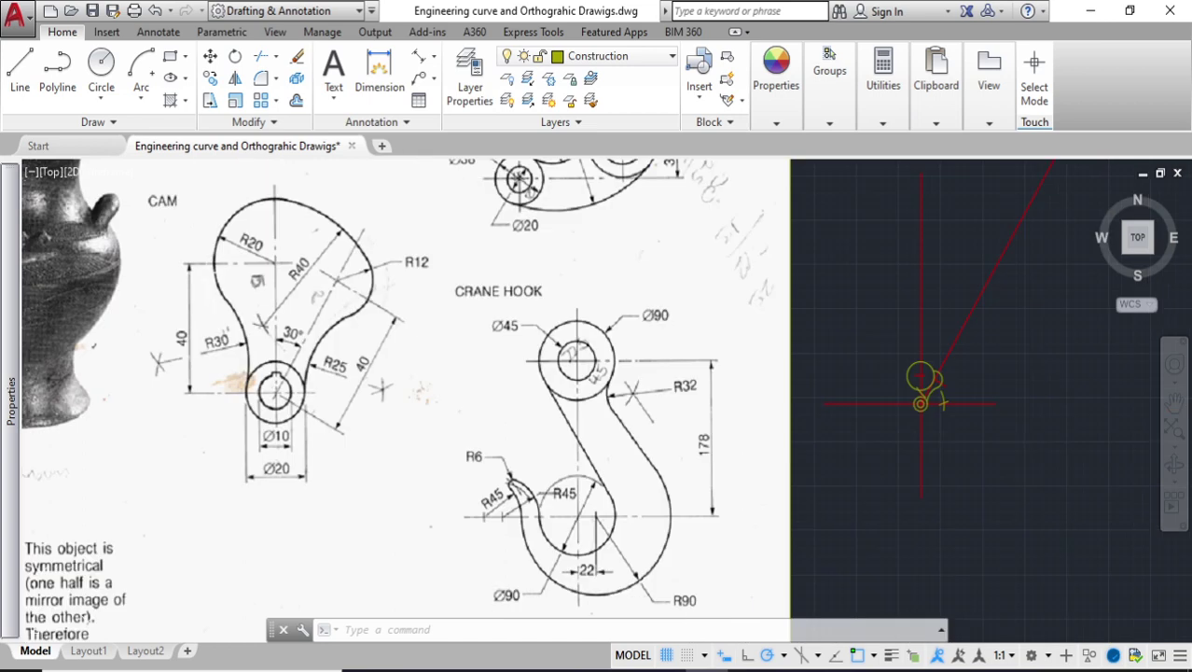
scroll(234, 298, "down", 2)
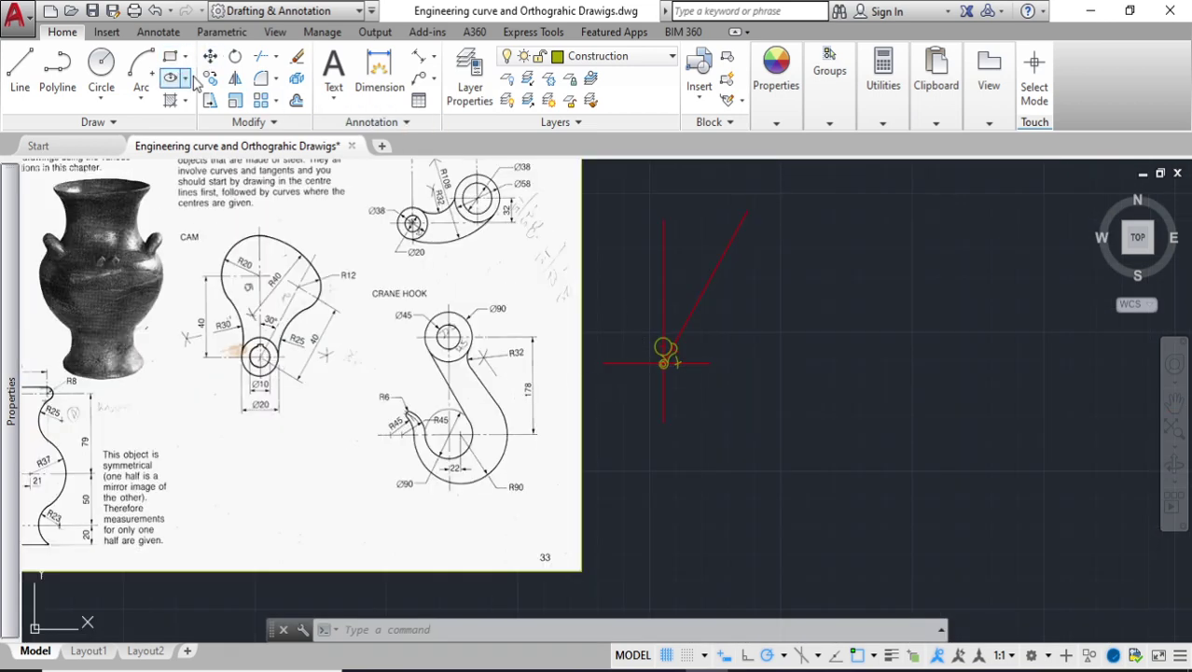
left_click(140, 99)
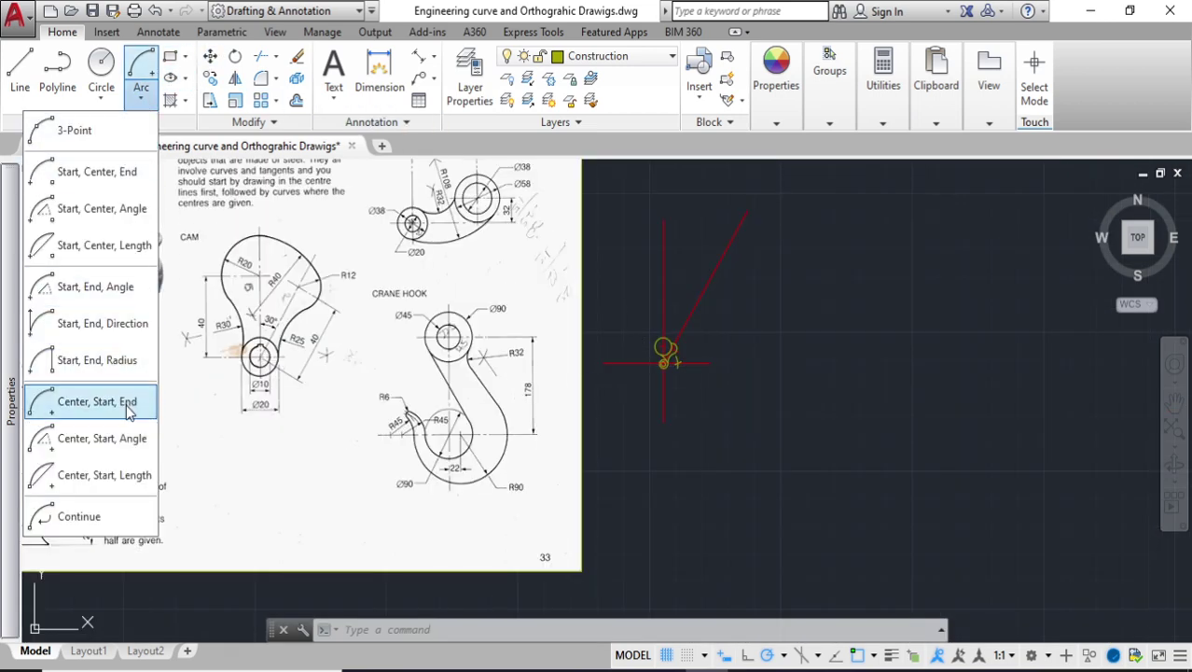
left_click(94, 402)
scroll(619, 364, "up", 4)
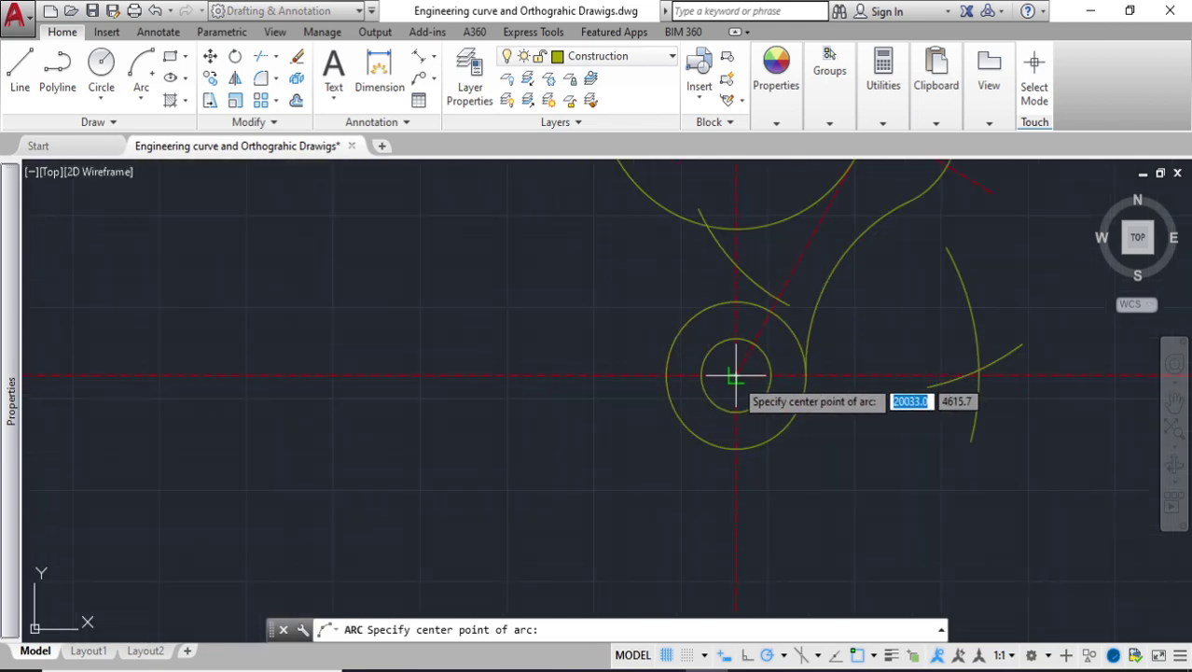
left_click(735, 374)
scroll(616, 373, "down", 3)
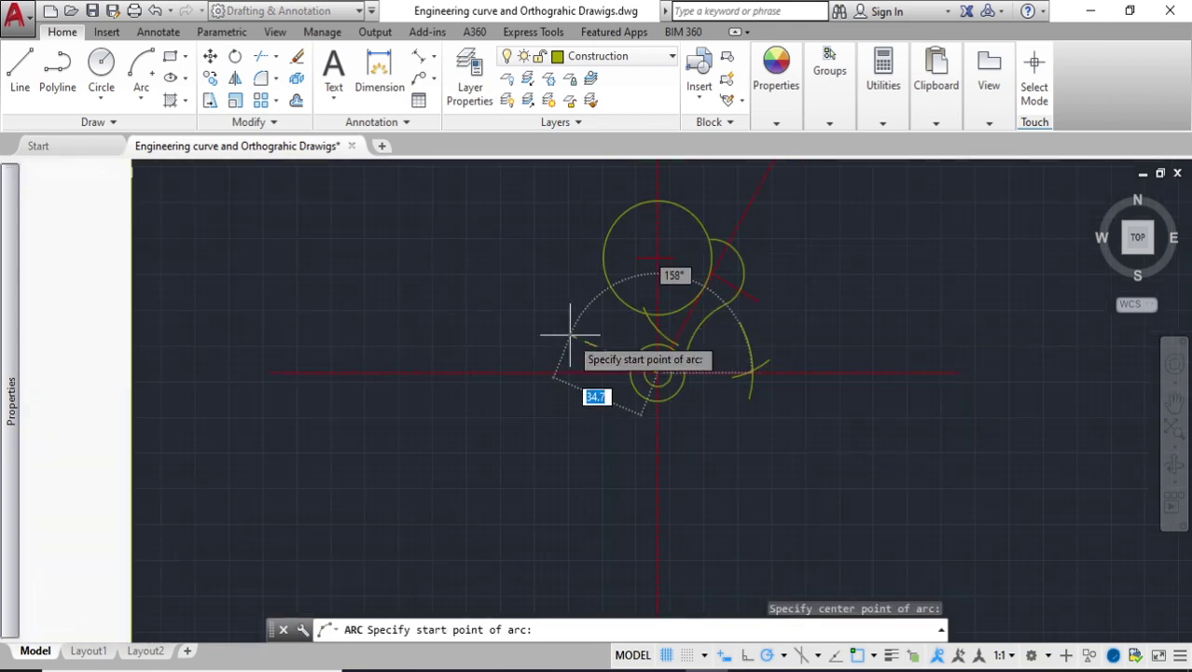
type("40")
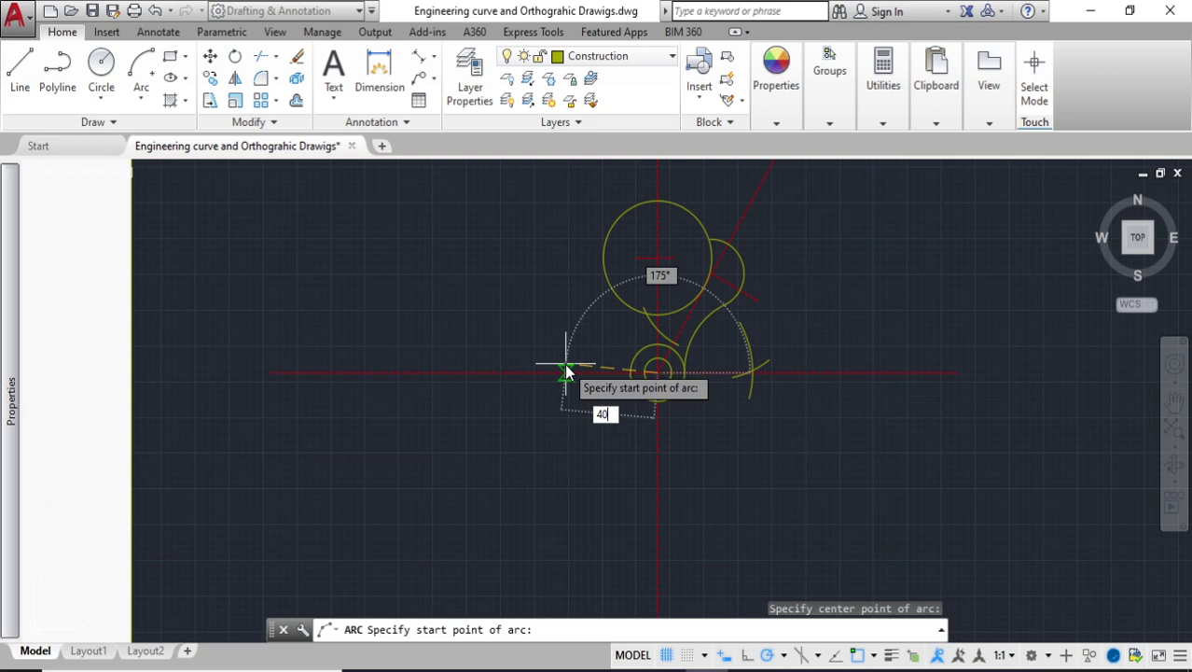
key("Return")
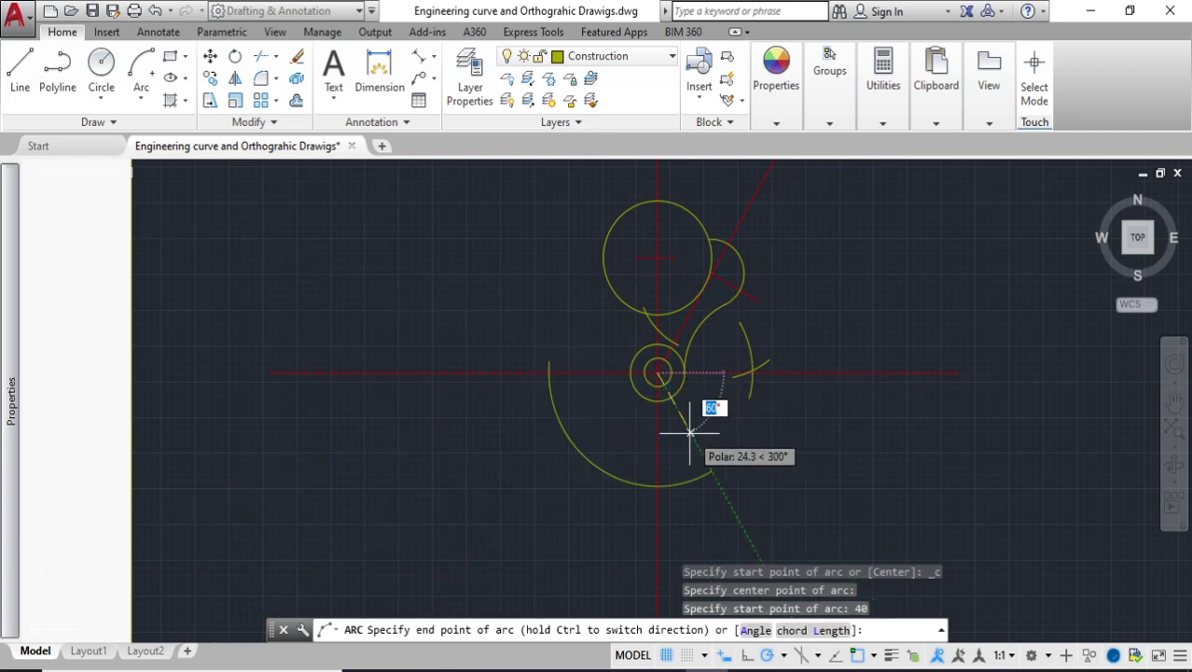
key("Escape")
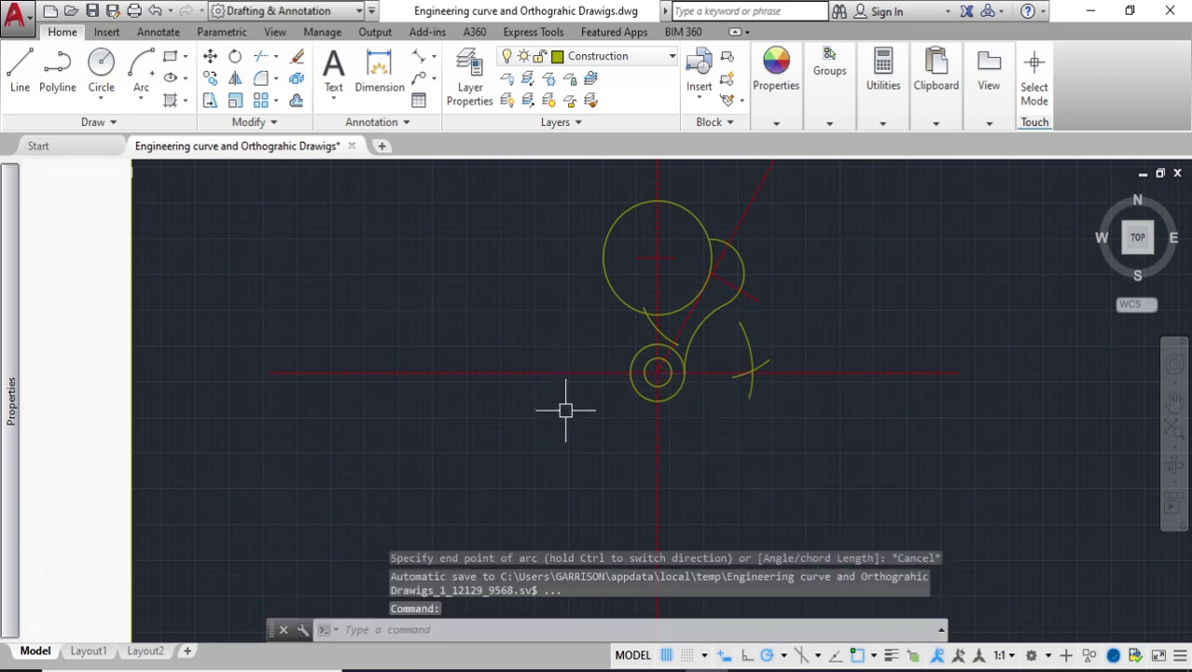
Draw a centre-start-end construction arc of radius 40 around the hub's centre, crossing the horizontal centreline on the hub's left side
left_click(140, 99)
left_click(93, 399)
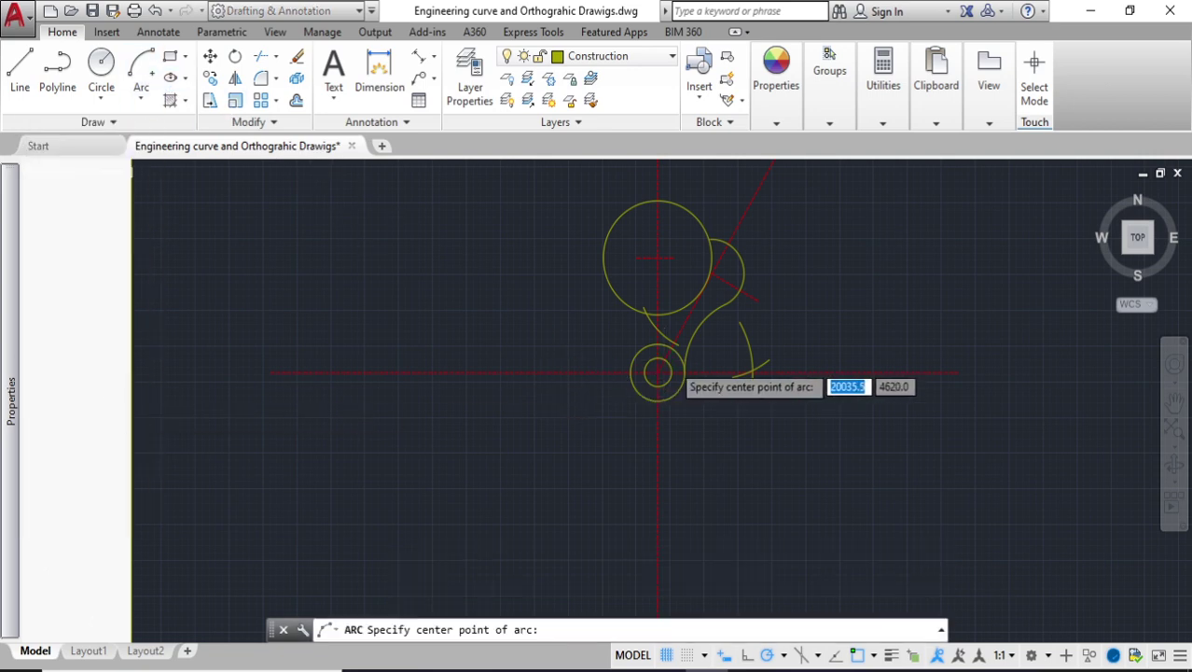
scroll(668, 372, "up", 4)
left_click(631, 383)
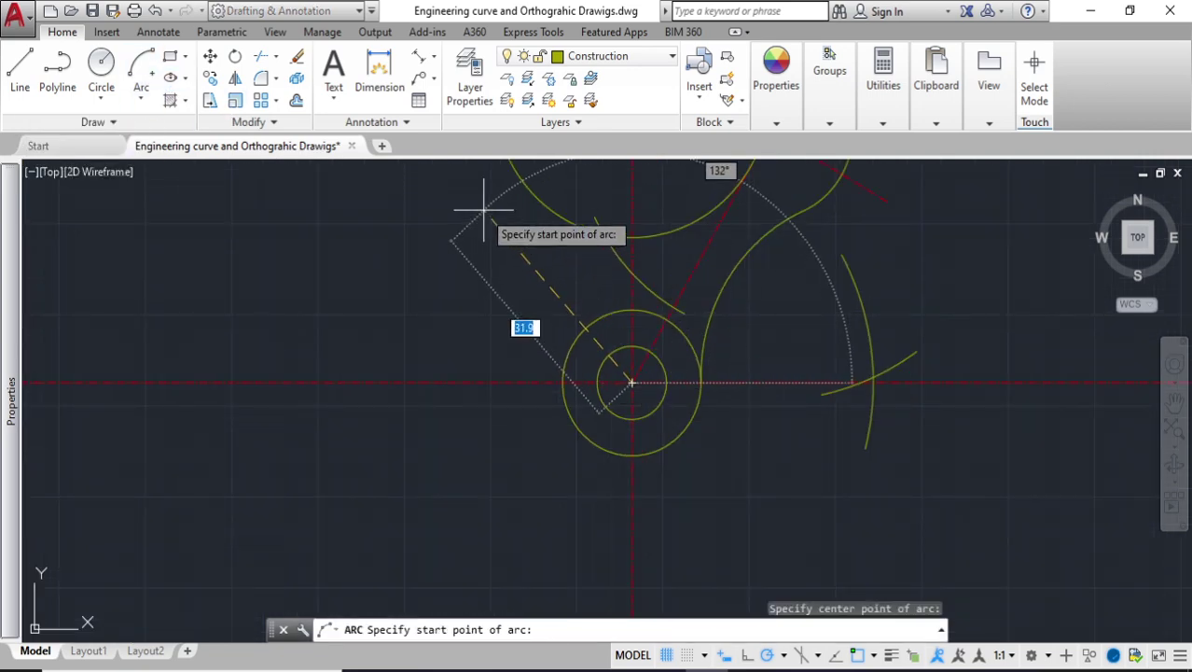
type("40")
key("Return")
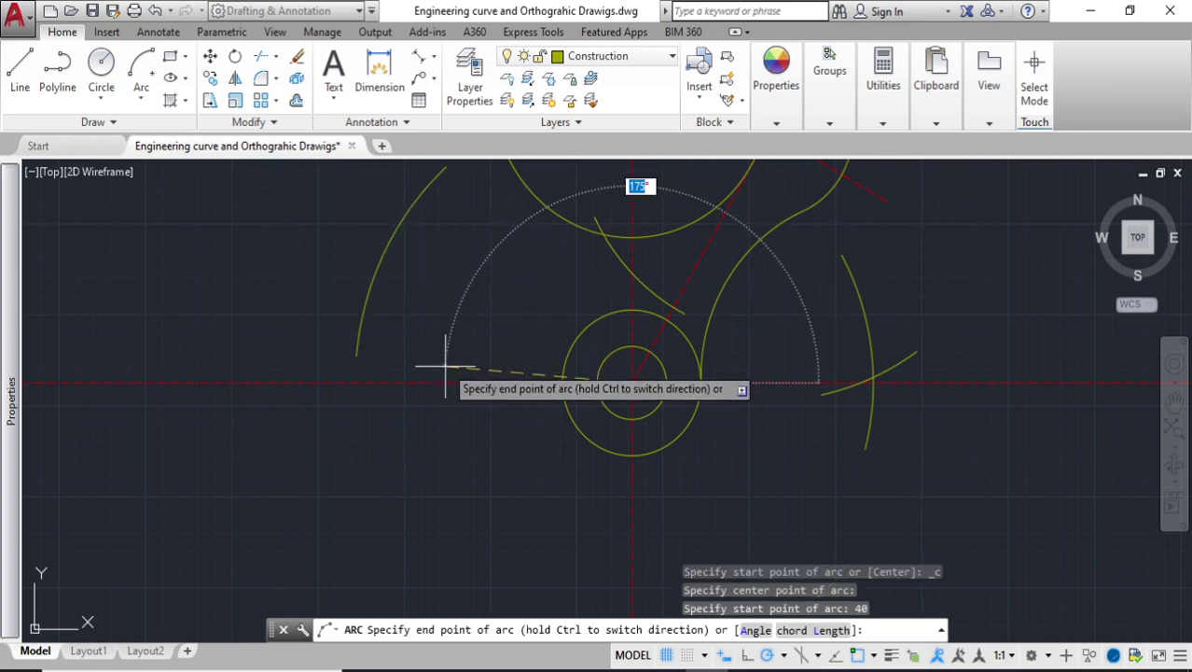
left_click(452, 409)
Review the cam reference drawing again for the R20 circle and the R30 curve's centre location
scroll(453, 354, "down", 3)
mouse_move(452, 333)
middle_mouse_down()
mouse_move(632, 327)
mouse_move(732, 305)
middle_mouse_up()
scroll(511, 327, "down", 1)
scroll(511, 327, "down", 3)
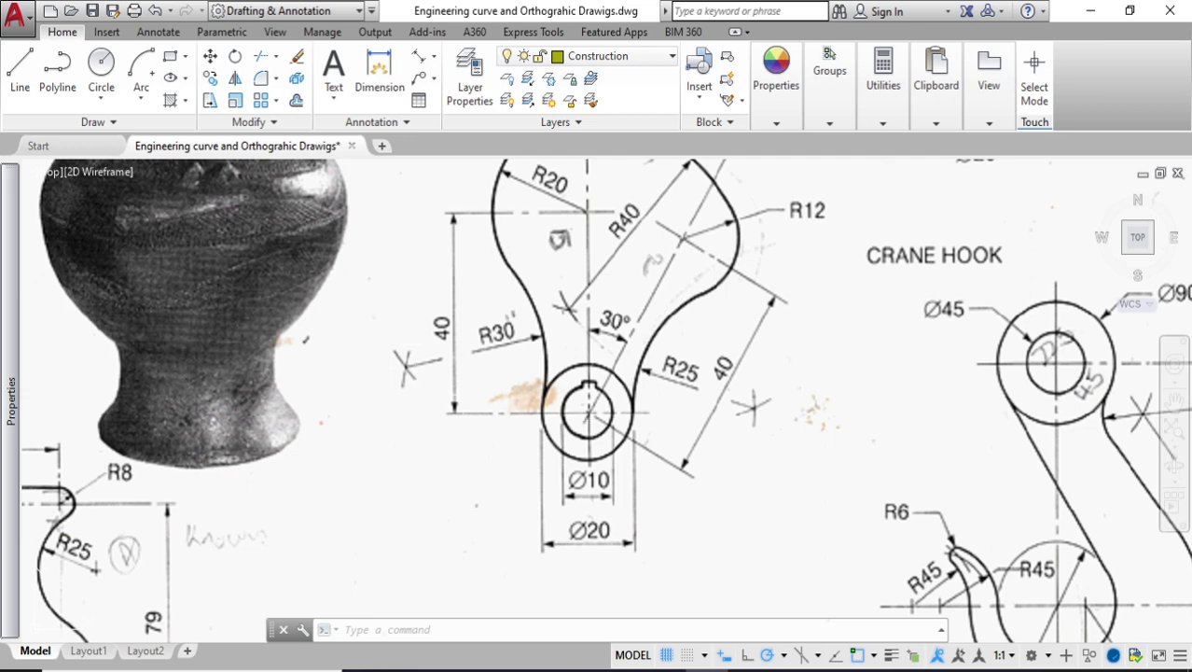
middle_click_drag(504, 298, 508, 373)
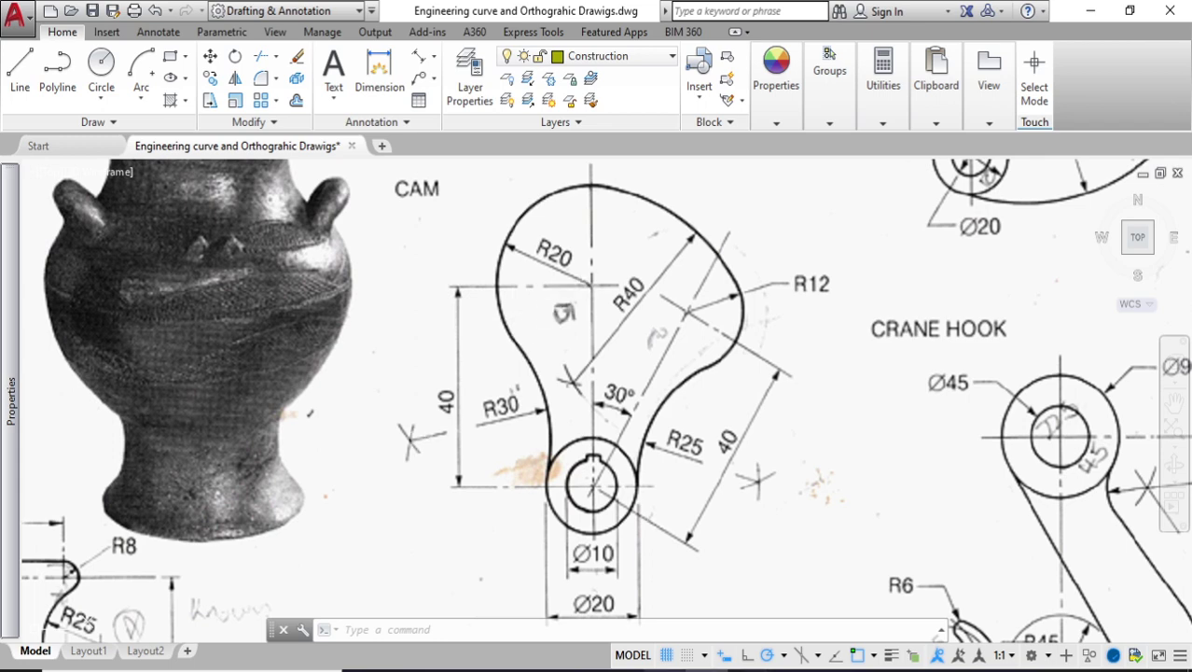
key("alt+Tab")
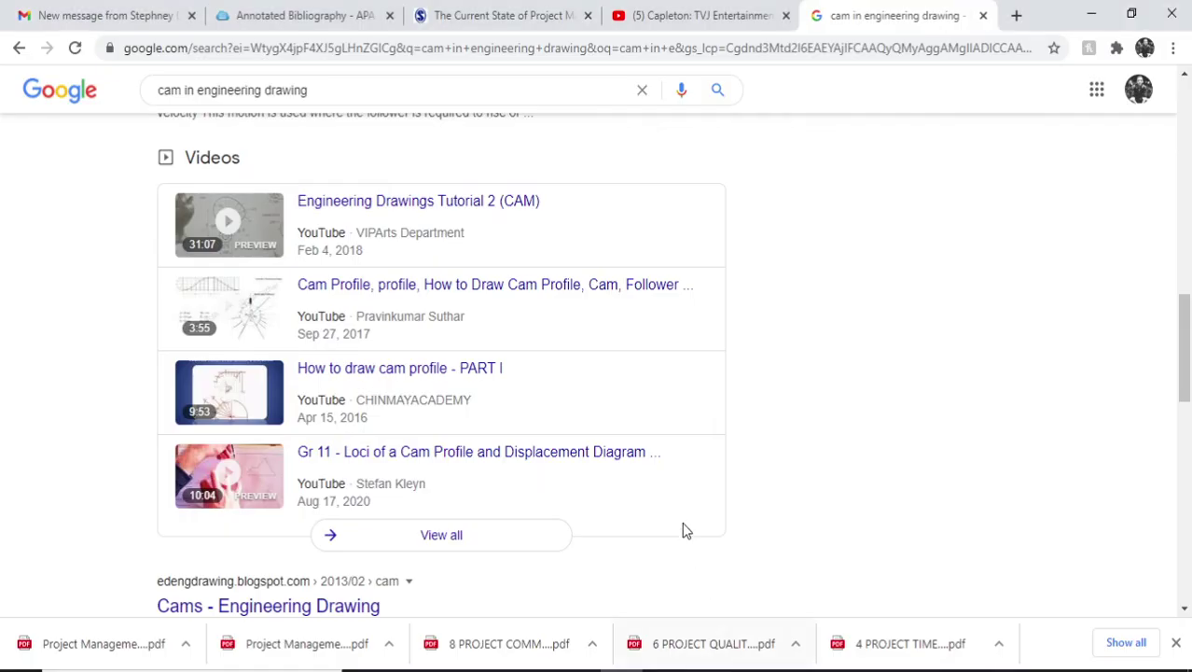
key("alt+Tab")
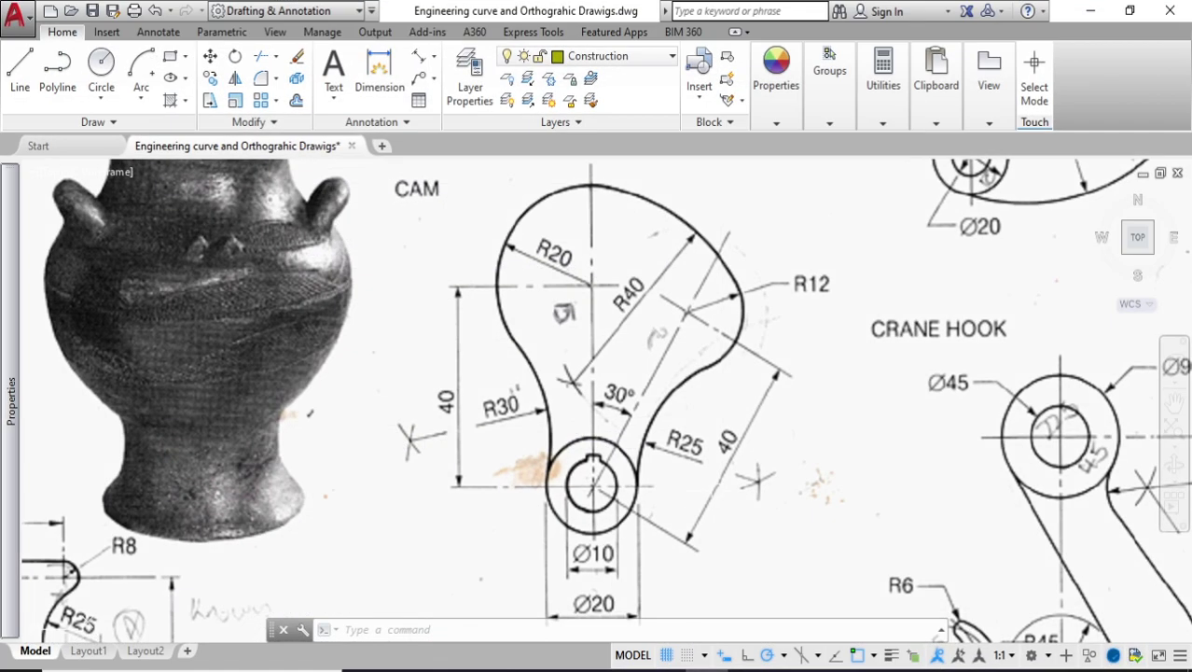
scroll(530, 473, "down", 4)
scroll(530, 473, "up", 6)
scroll(576, 400, "up", 4)
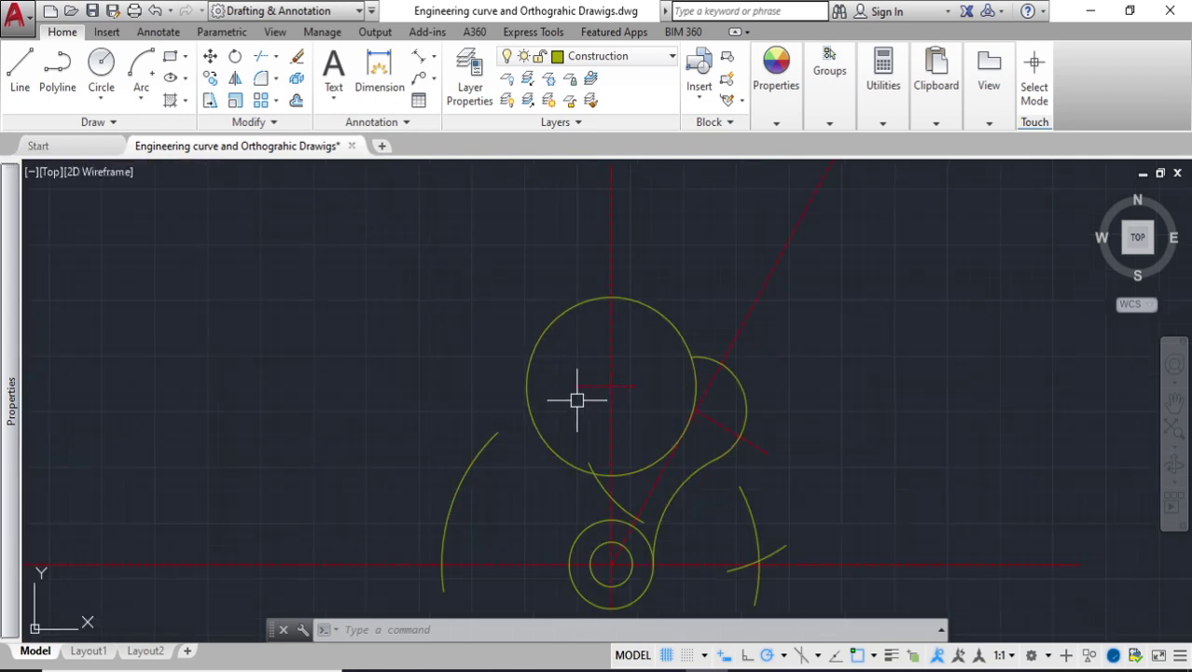
Draw a centre-start-end arc of radius 50 around the R20 circle's centre, crossing the radius 40 arc left of the hub
left_click(141, 95)
left_click(107, 406)
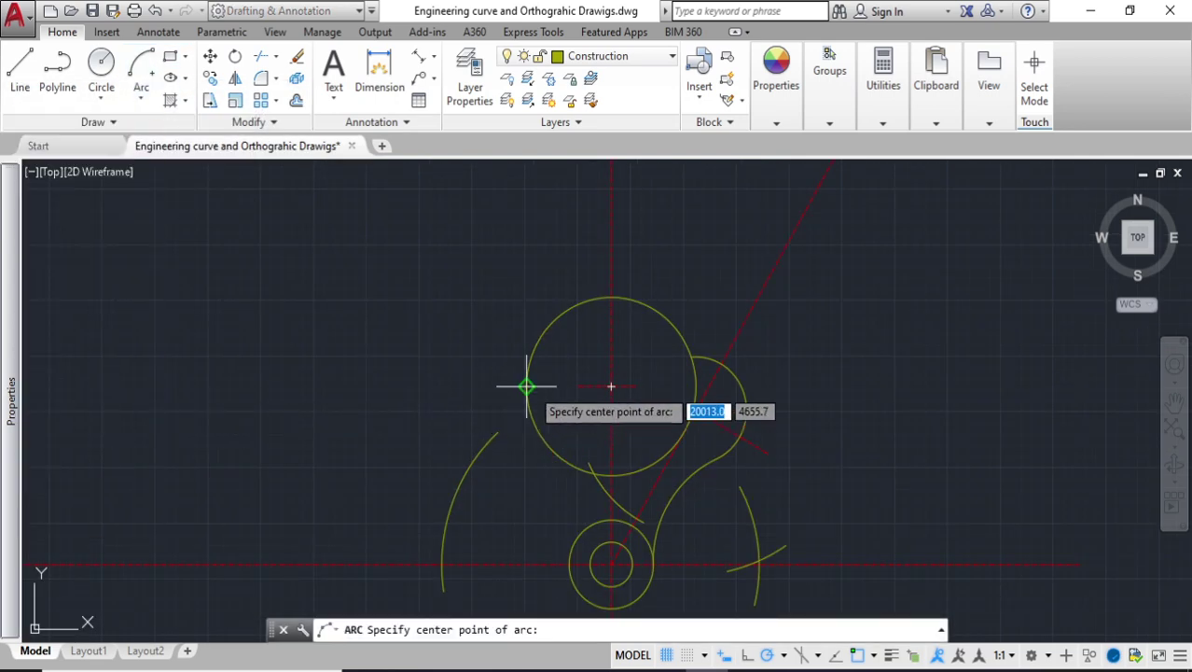
left_click(611, 385)
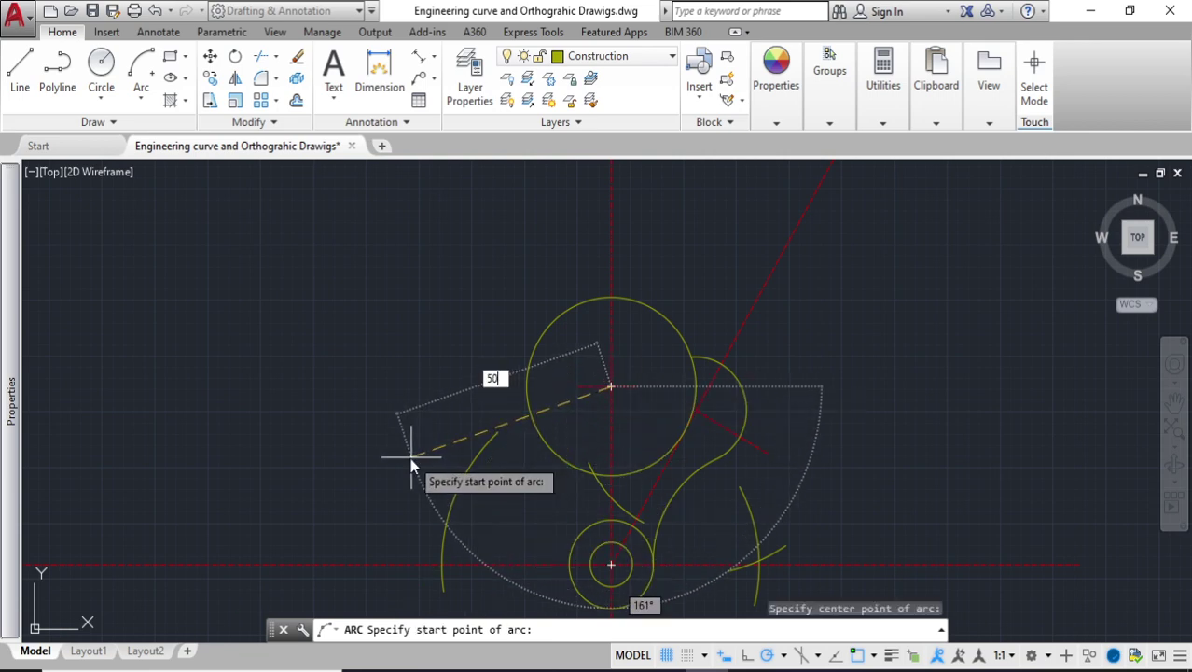
type("50")
key("Return")
left_click(461, 540)
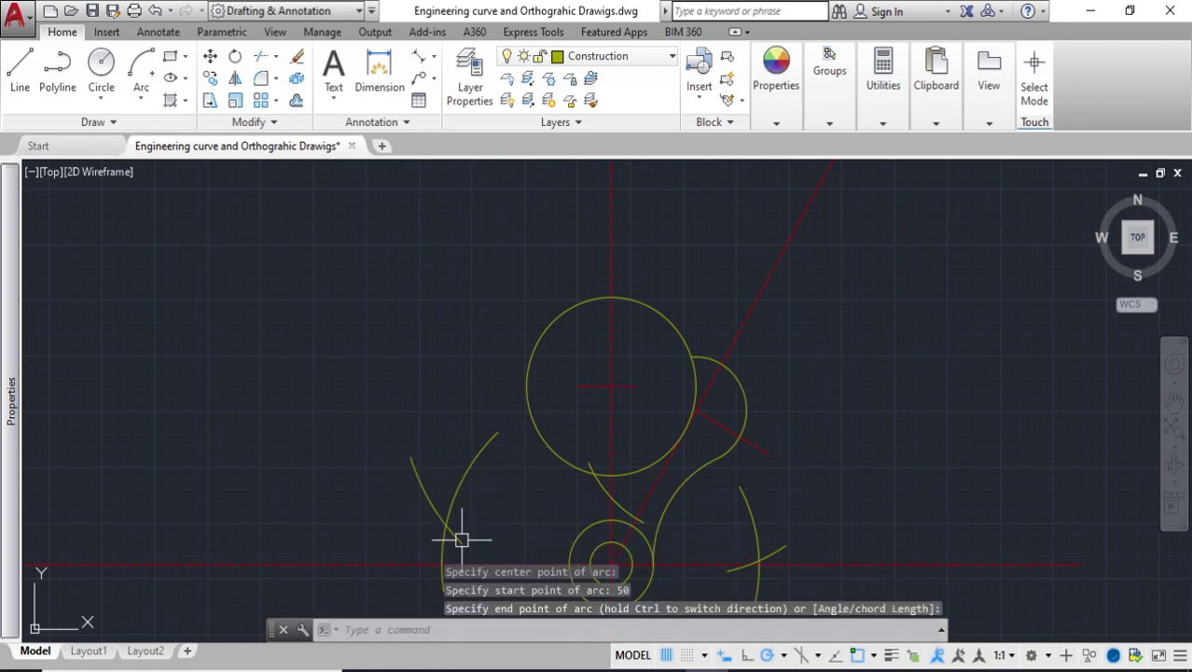
Draw a circle of radius 30 centred on the intersection of the two construction arcs left of the hub
scroll(545, 493, "down", 8)
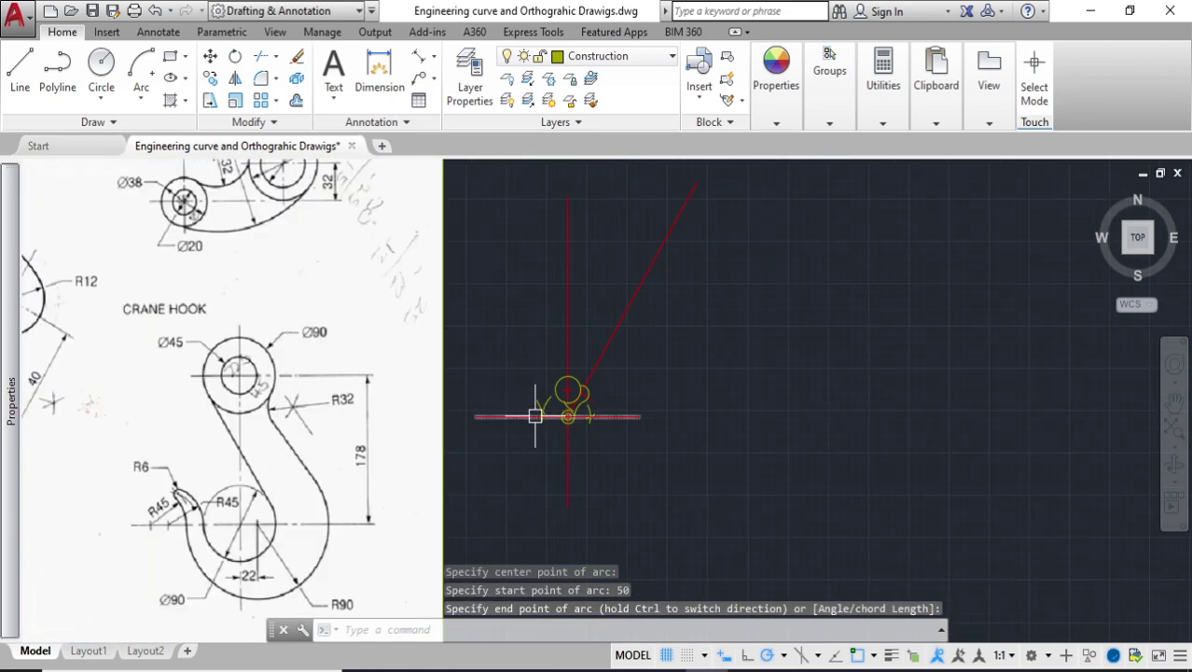
scroll(308, 390, "down", 3)
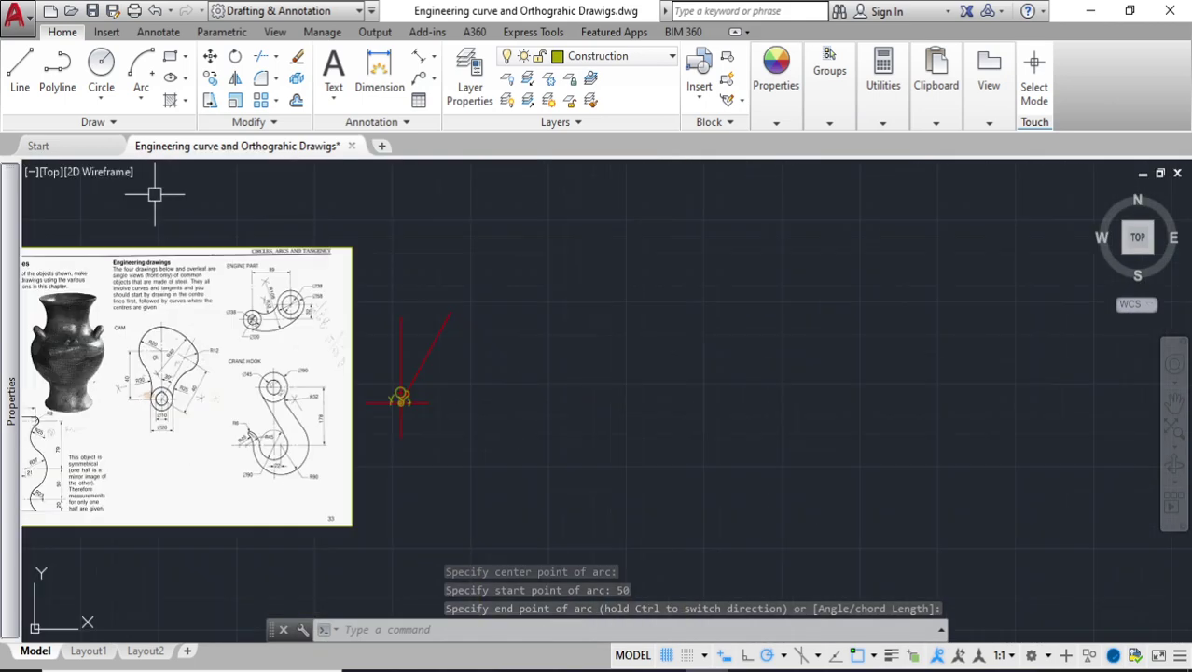
left_click(101, 65)
scroll(394, 397, "up", 5)
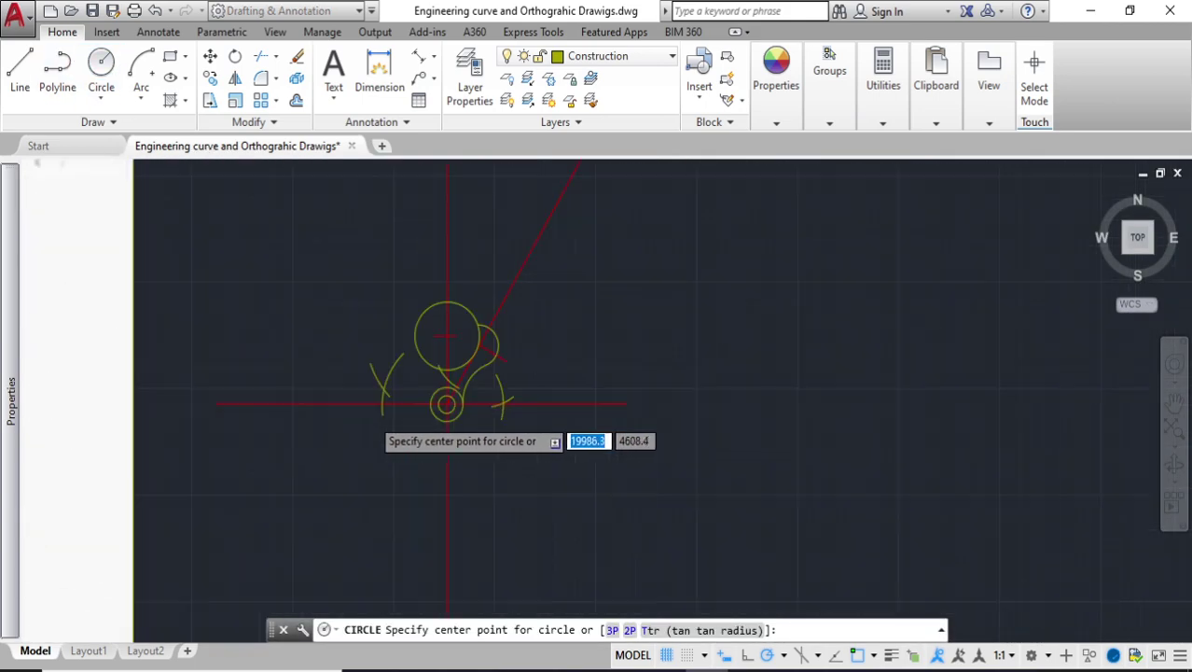
scroll(375, 412, "up", 4)
left_click(560, 389)
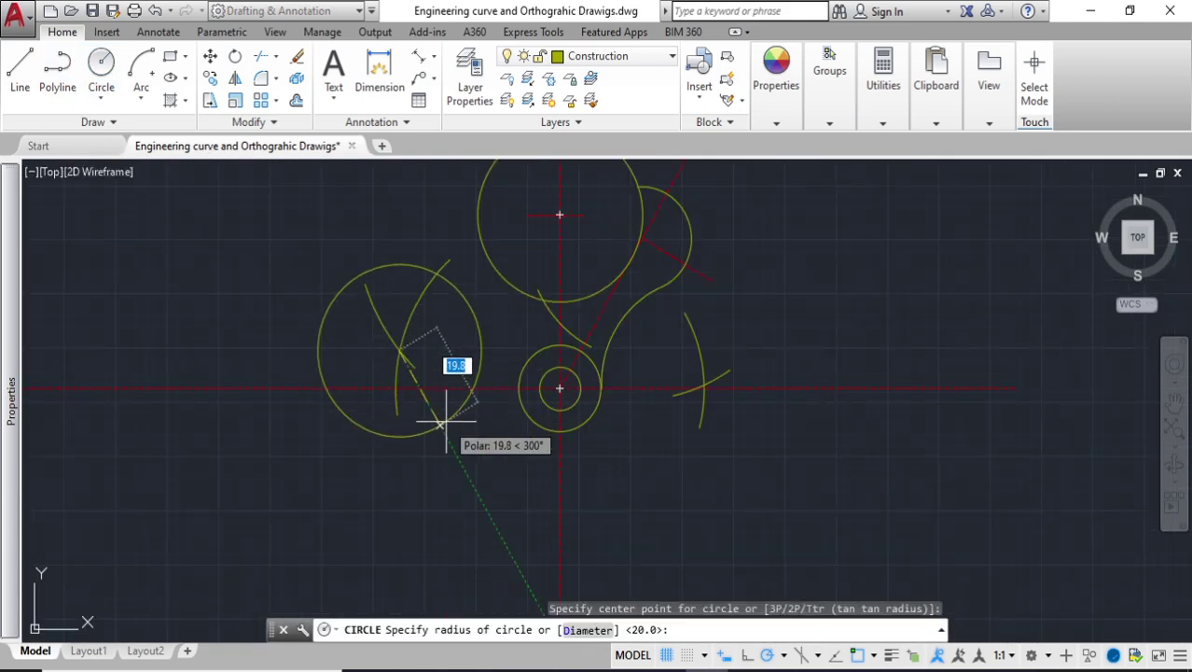
type("30")
key("Return")
Trim the radius 30 circle to the connecting curve between the R20 circle and the outer hub circle, using all crossing objects as cutting edges
scroll(499, 453, "down", 2)
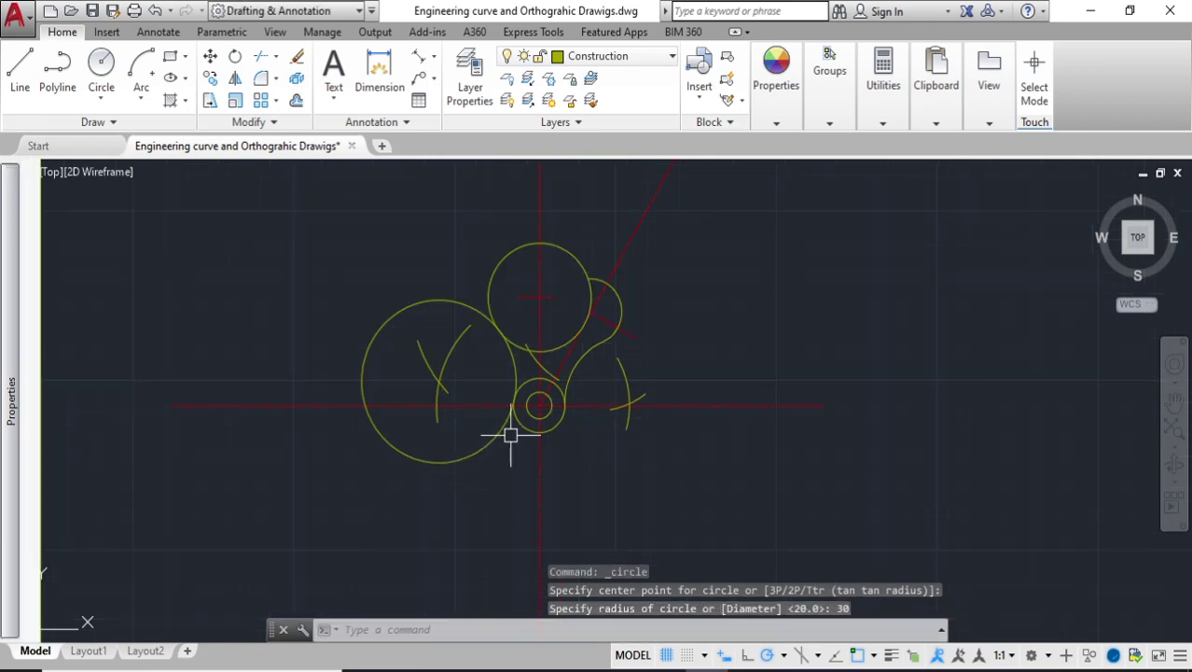
left_click(625, 504)
left_click(299, 238)
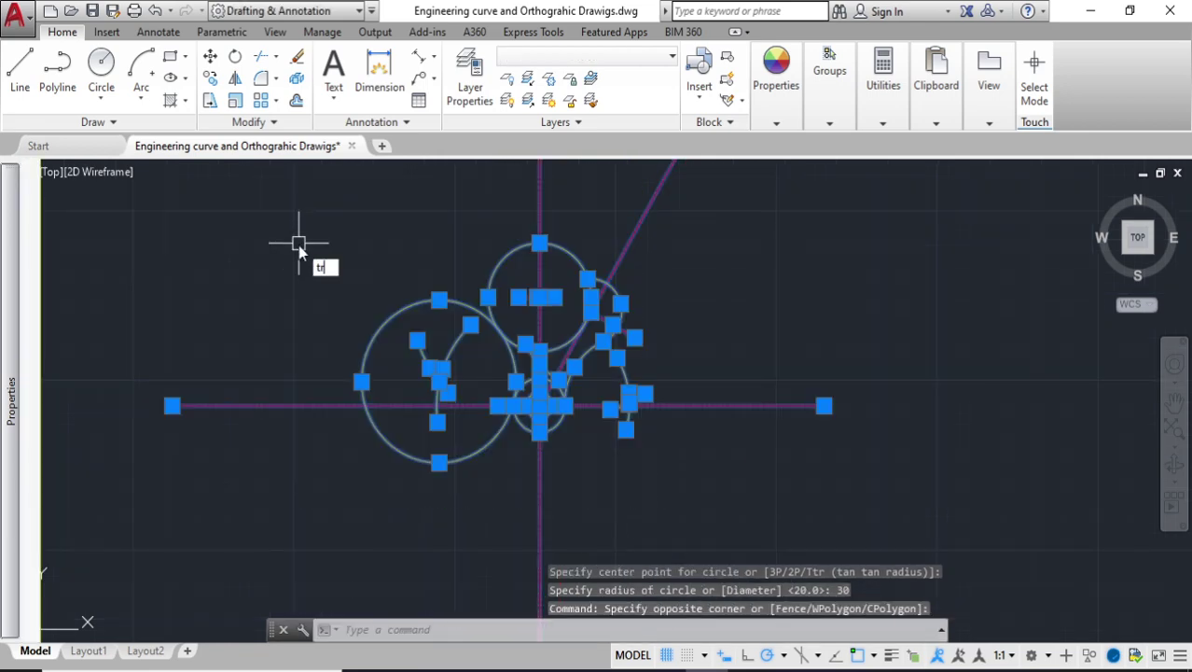
key("Return")
scroll(392, 280, "up", 2)
left_click(410, 301)
left_click(406, 327)
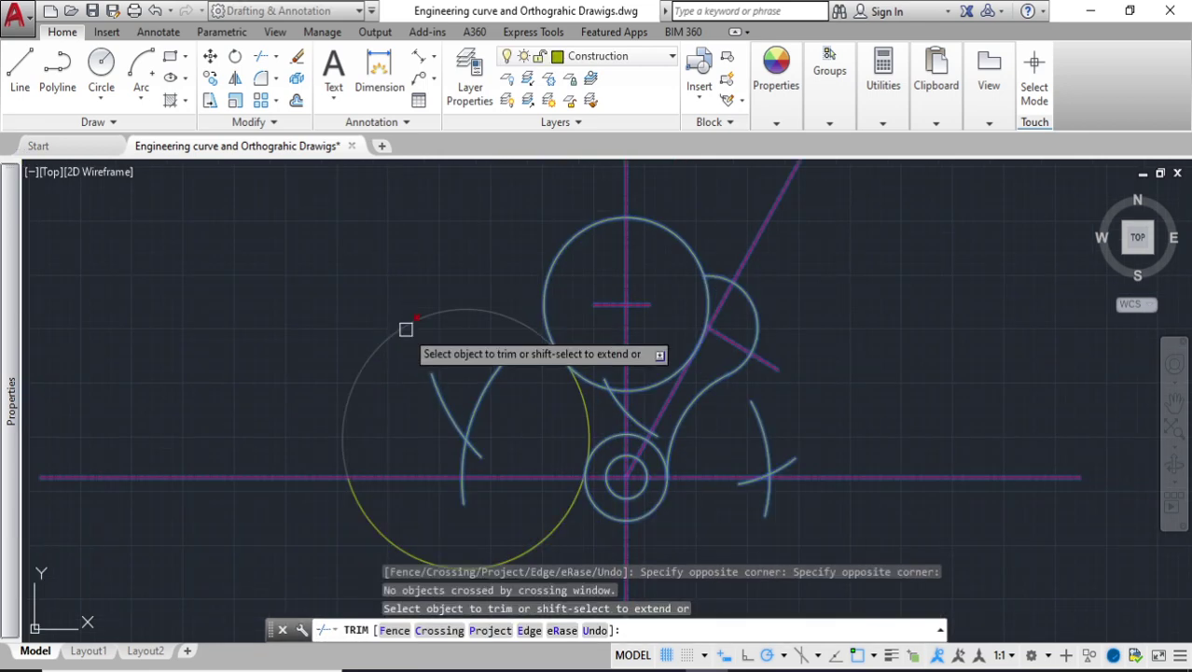
left_click(406, 328)
left_click(418, 550)
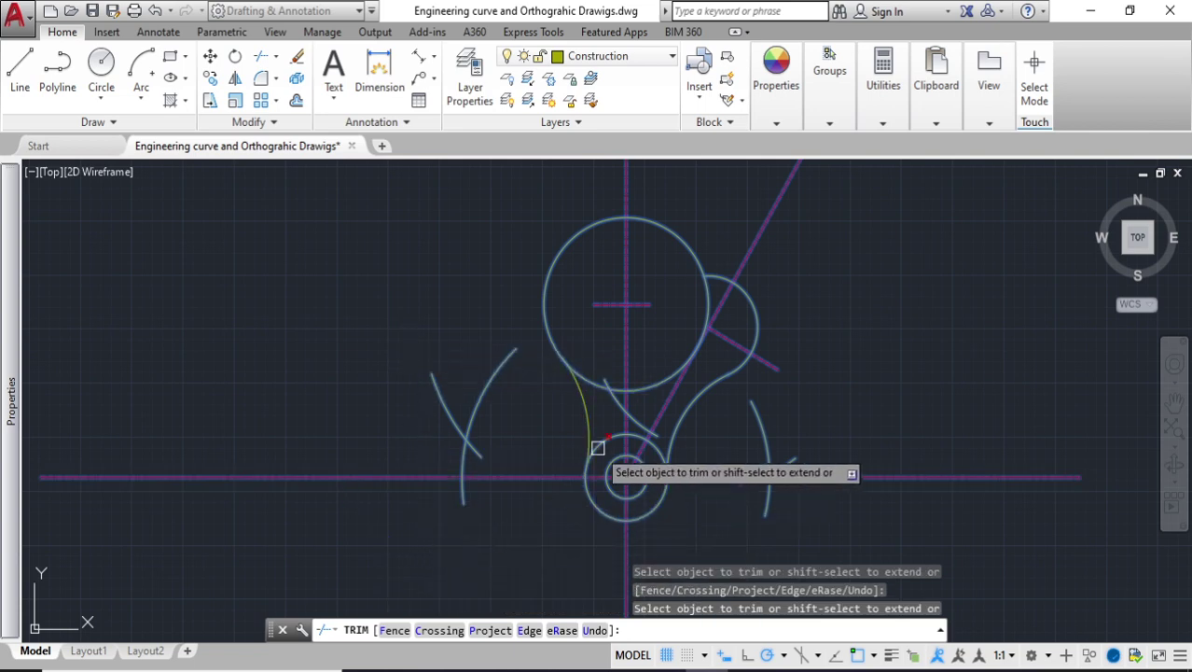
scroll(598, 447, "up", 6)
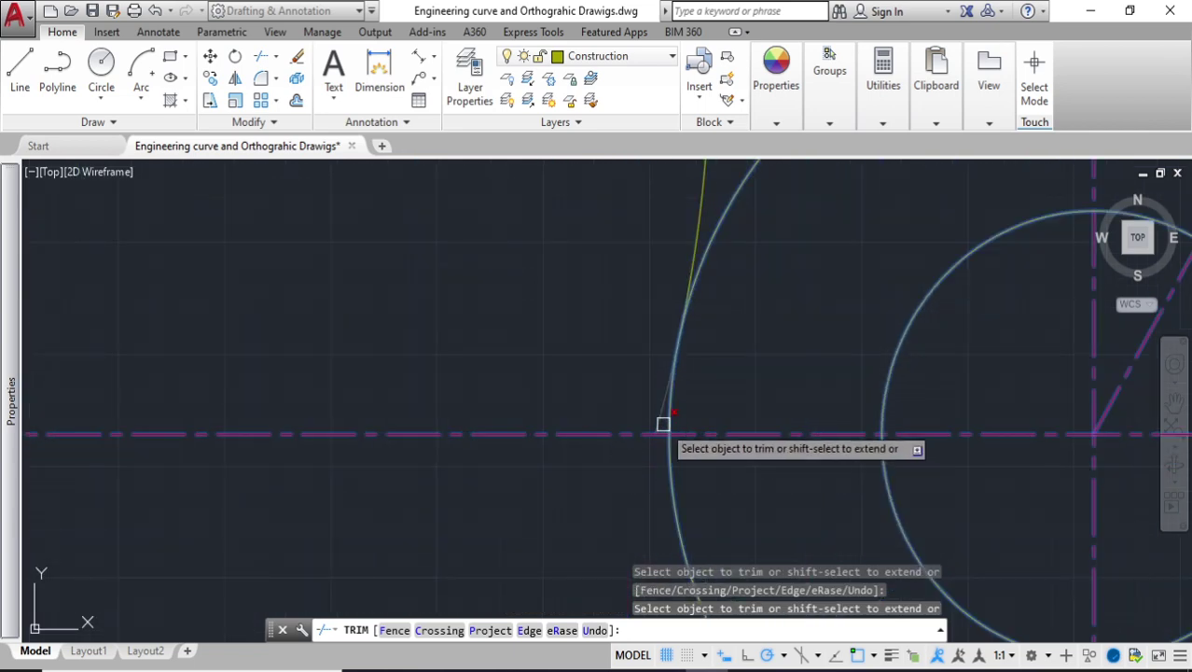
scroll(642, 429, "down", 5)
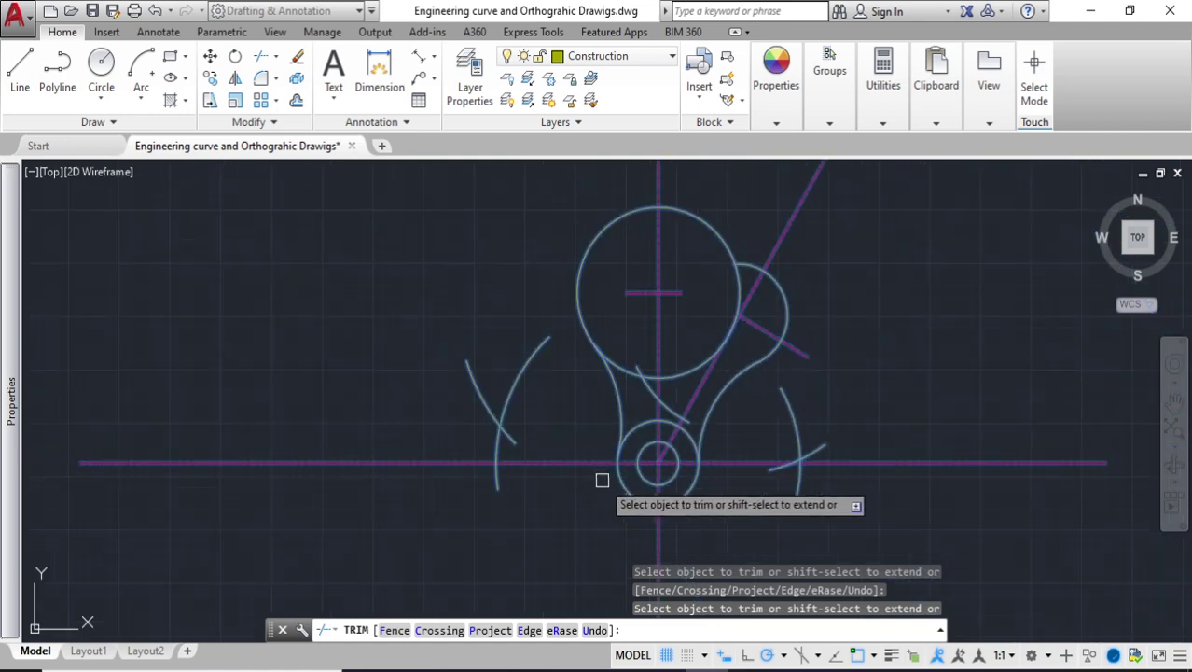
key("Escape")
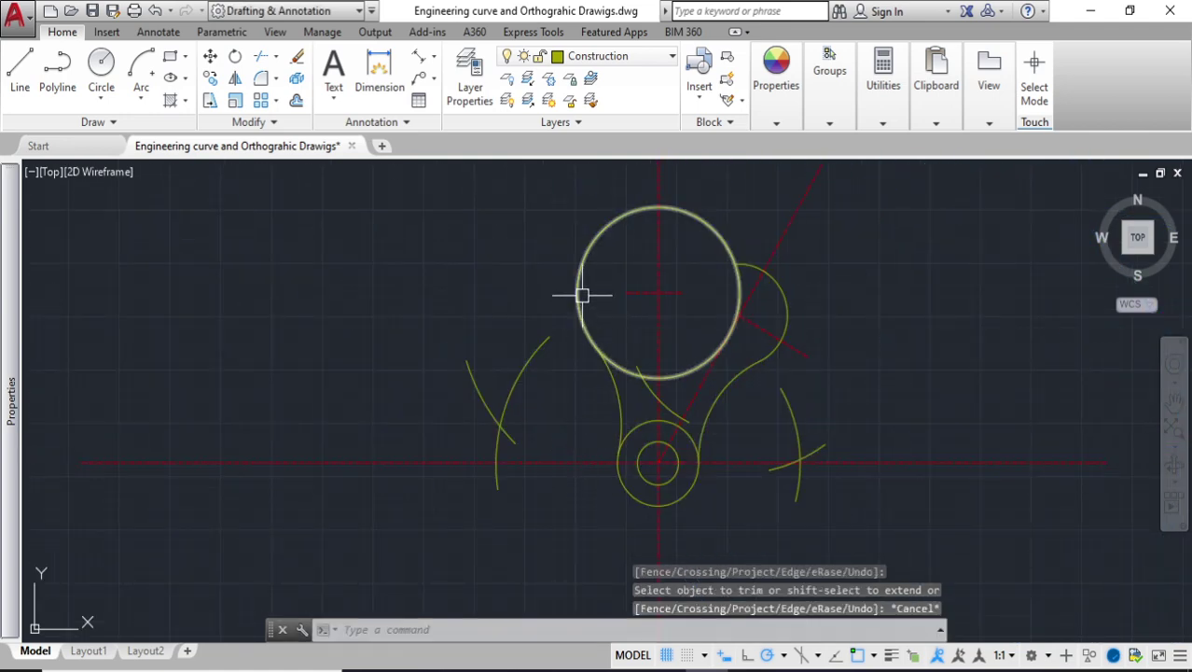
scroll(675, 411, "down", 2)
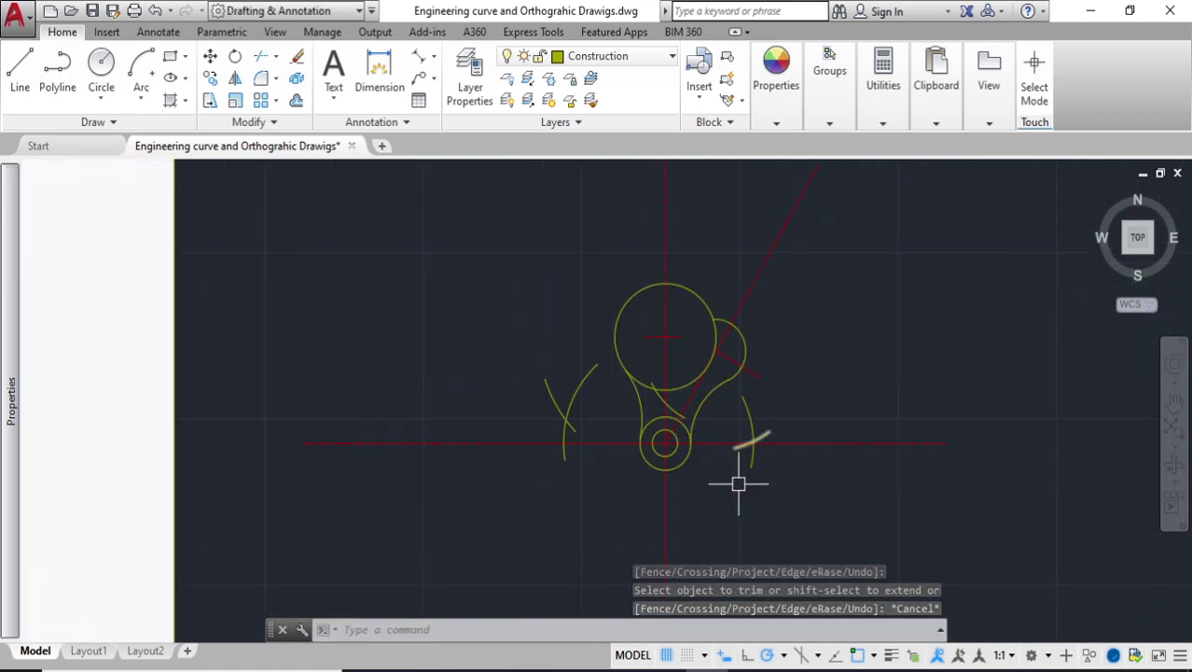
Trim away the lower inner part of the R20 circle between the R30 curve and the R12 arc, using all crossing objects as cutting edges
left_click(738, 482)
left_click(568, 277)
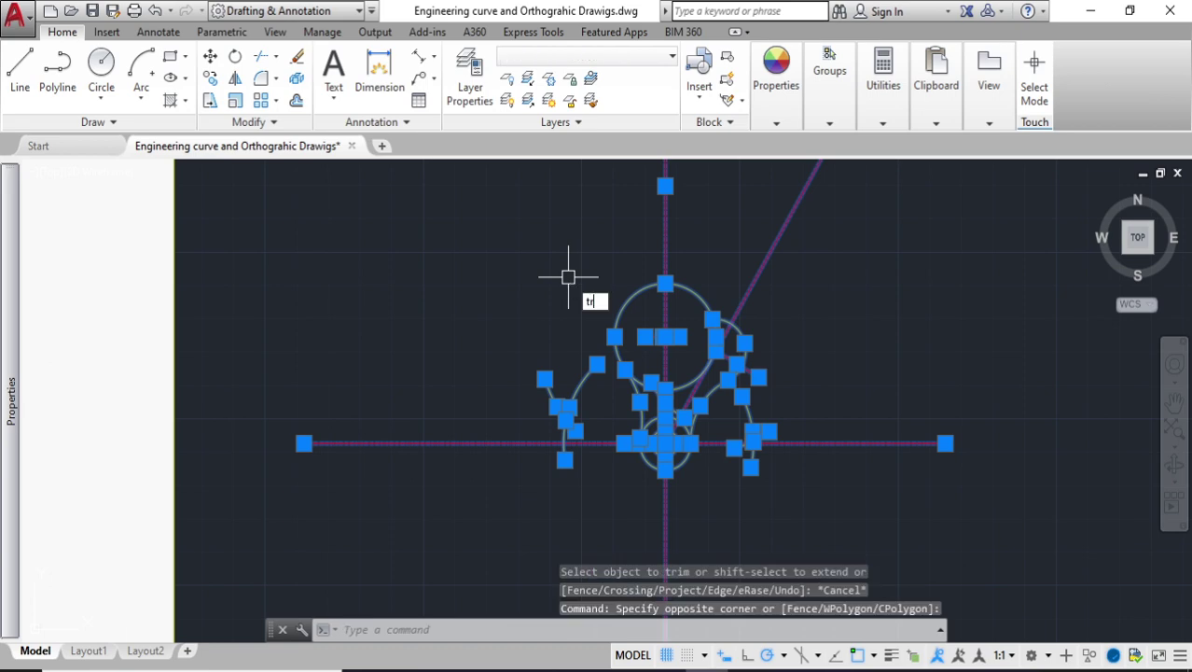
key("Return")
scroll(650, 386, "up", 5)
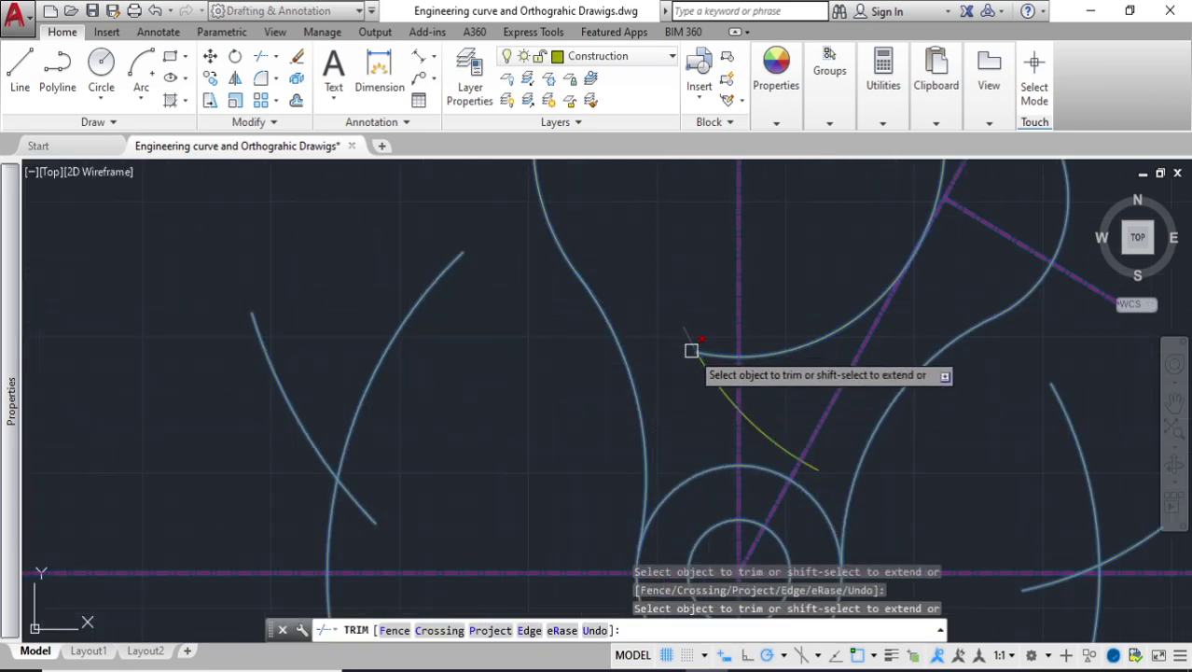
scroll(691, 350, "up", 2)
scroll(719, 349, "down", 4)
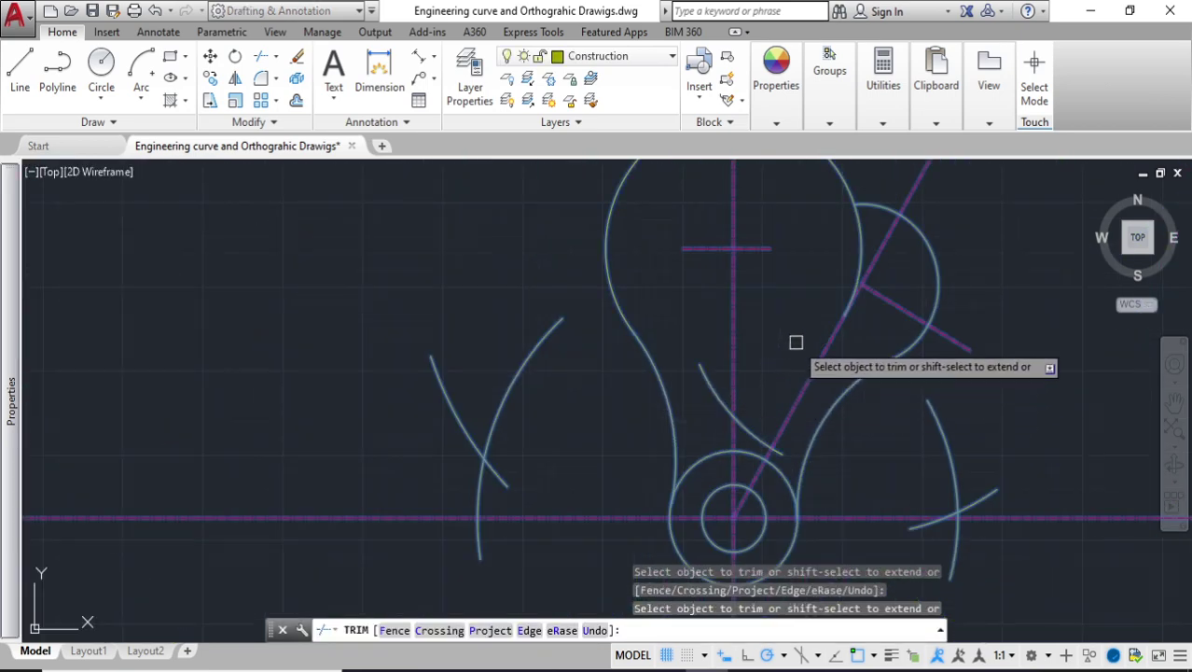
scroll(796, 342, "up", 3)
scroll(849, 336, "down", 2)
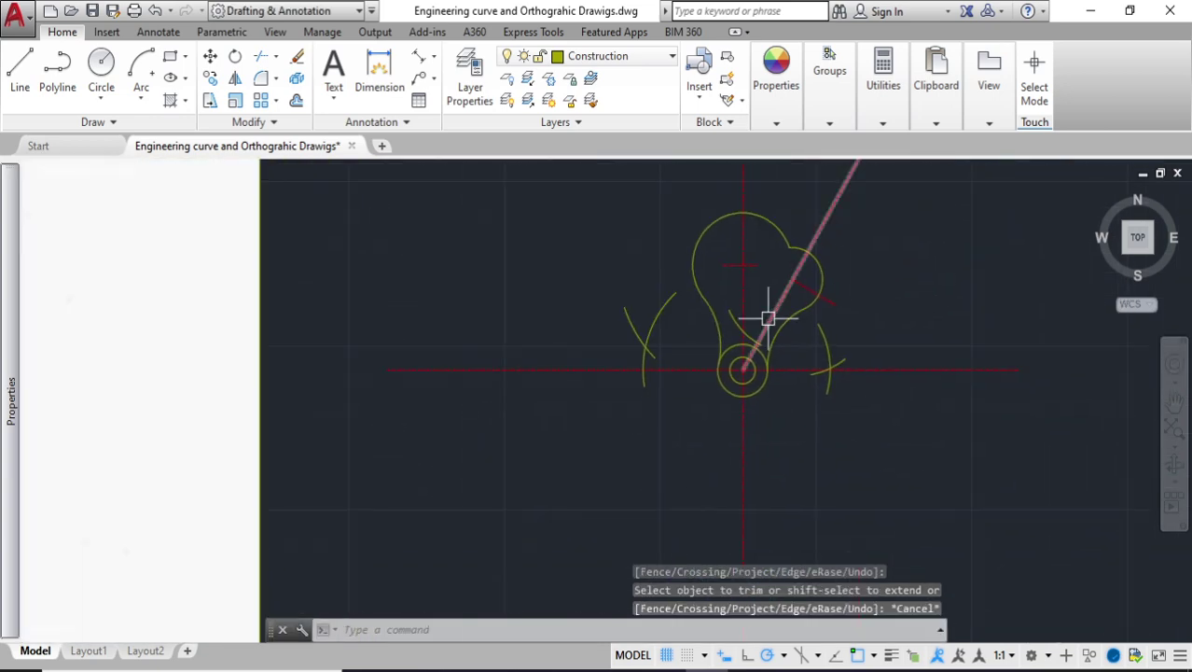
Compare the trimmed outline with the cam reference drawing, examining the R40 curve that joins the R20 and R12 arcs
scroll(768, 318, "up", 2)
scroll(733, 324, "down", 3)
scroll(721, 320, "up", 3)
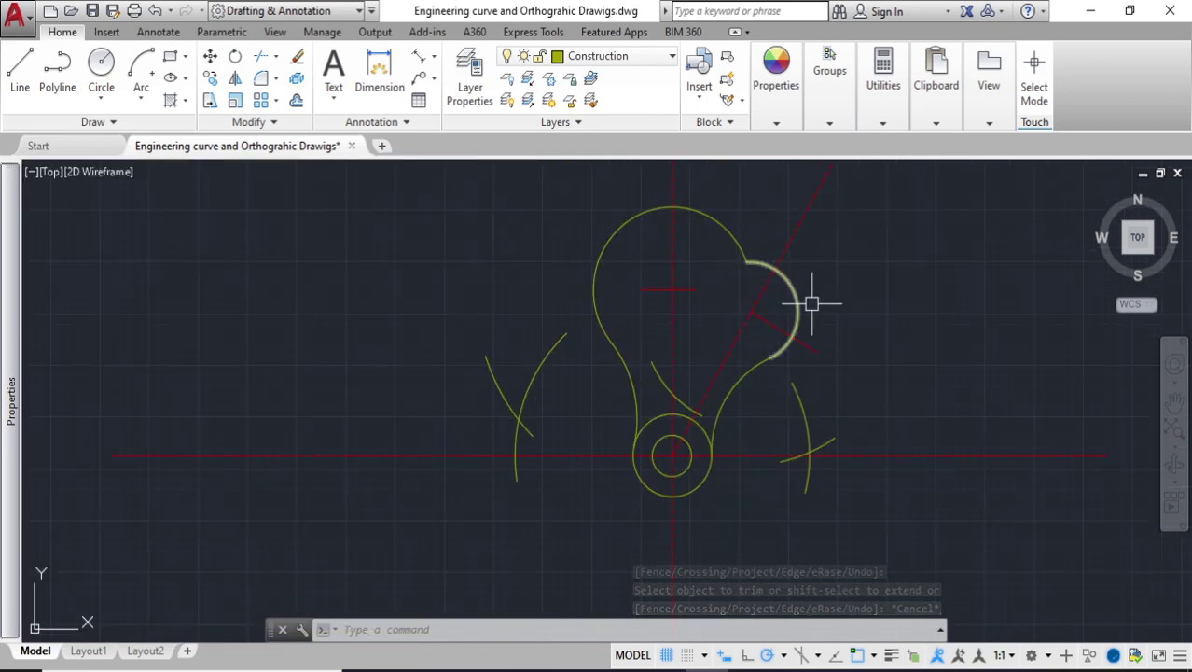
scroll(821, 317, "down", 5)
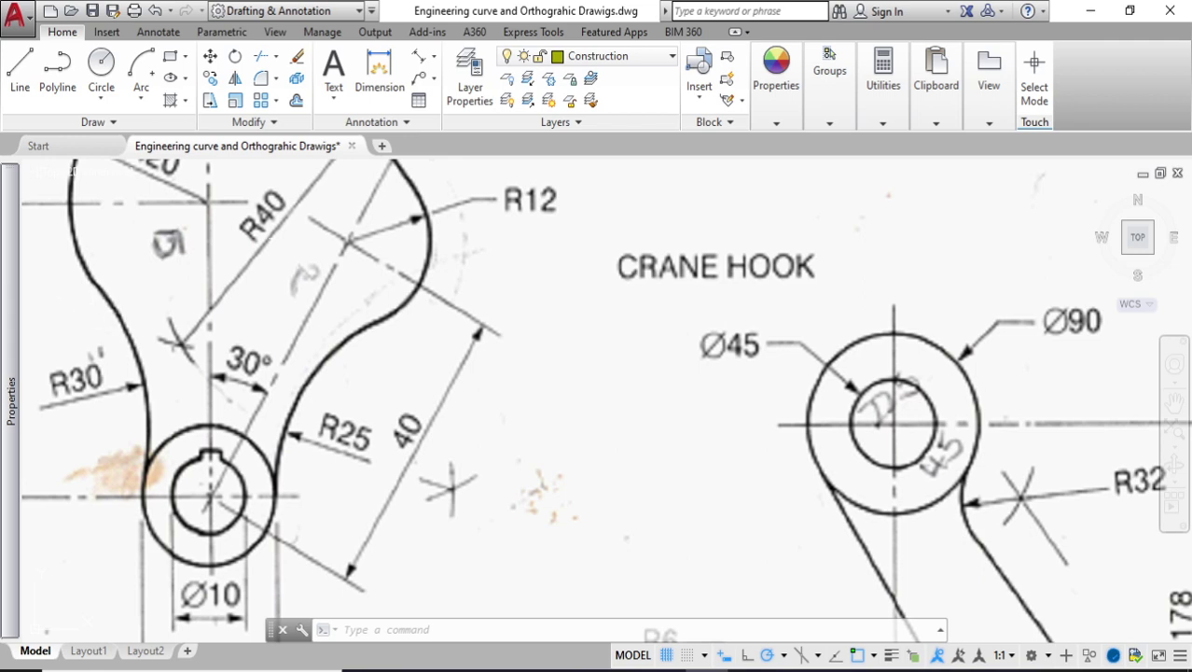
scroll(83, 336, "down", 4)
scroll(728, 392, "up", 5)
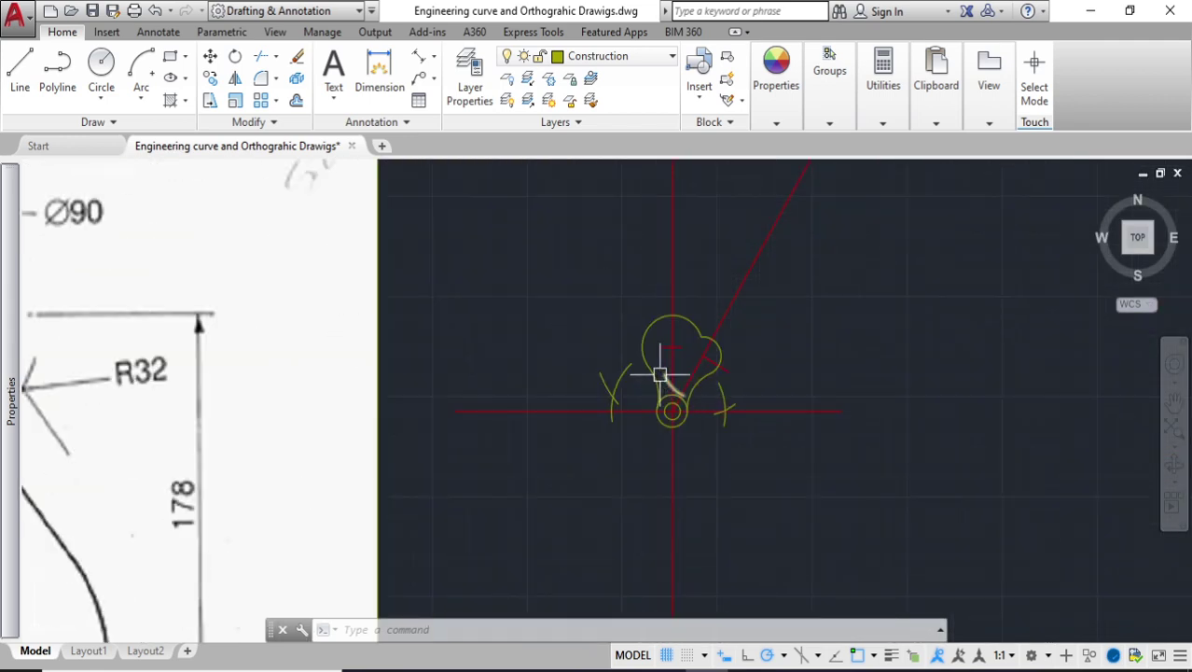
scroll(700, 273, "down", 3)
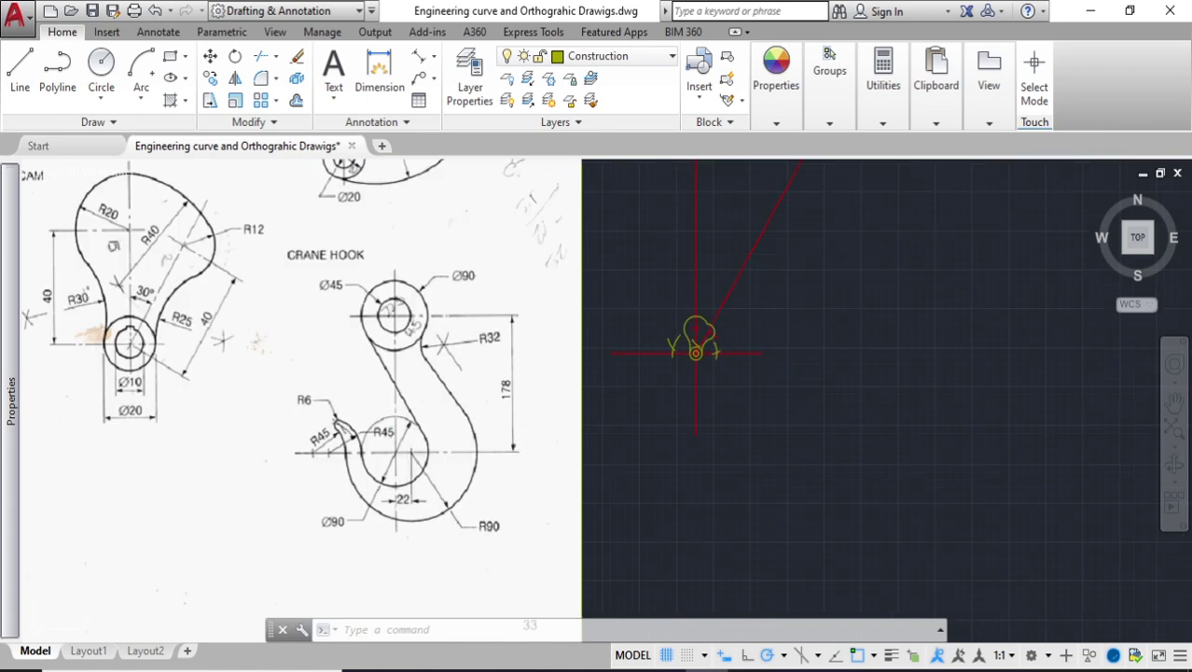
middle_click_drag(373, 265, 580, 256)
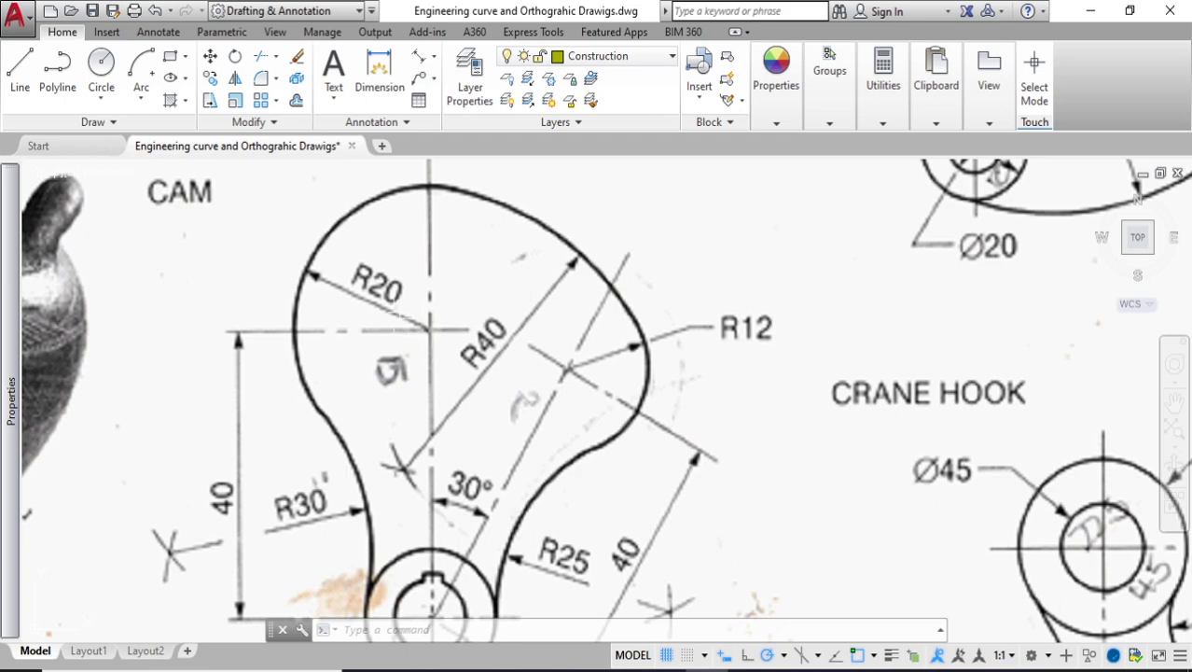
scroll(435, 495, "down", 5)
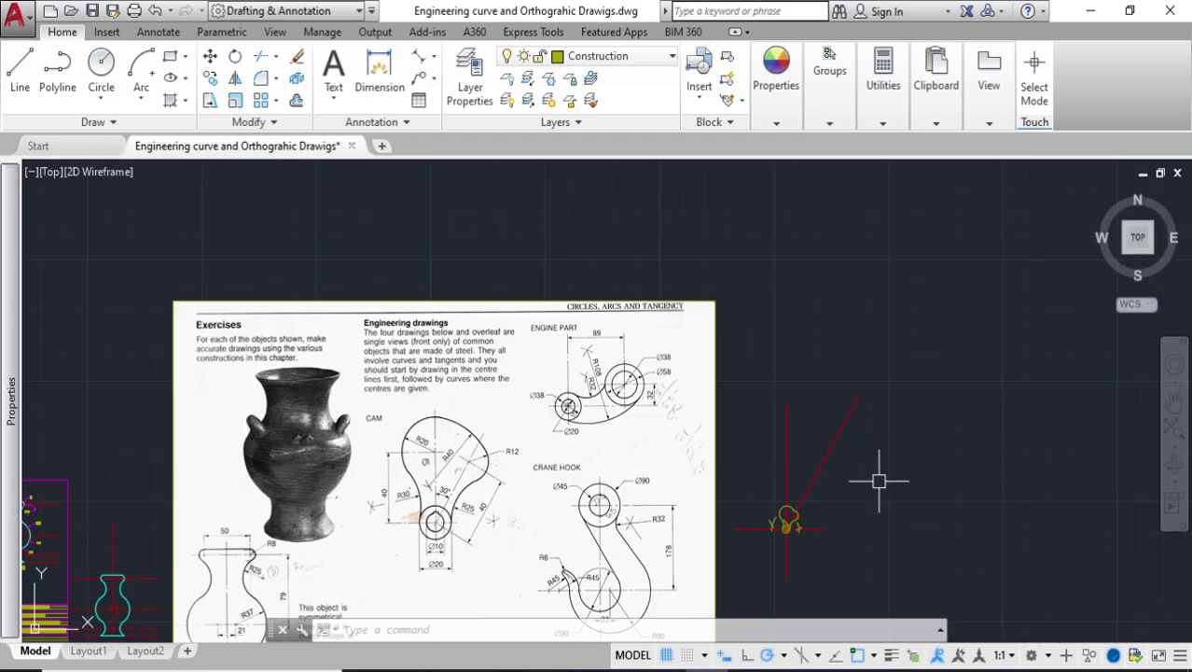
Draw a centre-start-end arc of radius 20 around the R20 circle's centre, crossing the existing construction arc above the hub
scroll(775, 494, "up", 10)
middle_click_drag(772, 474, 628, 438)
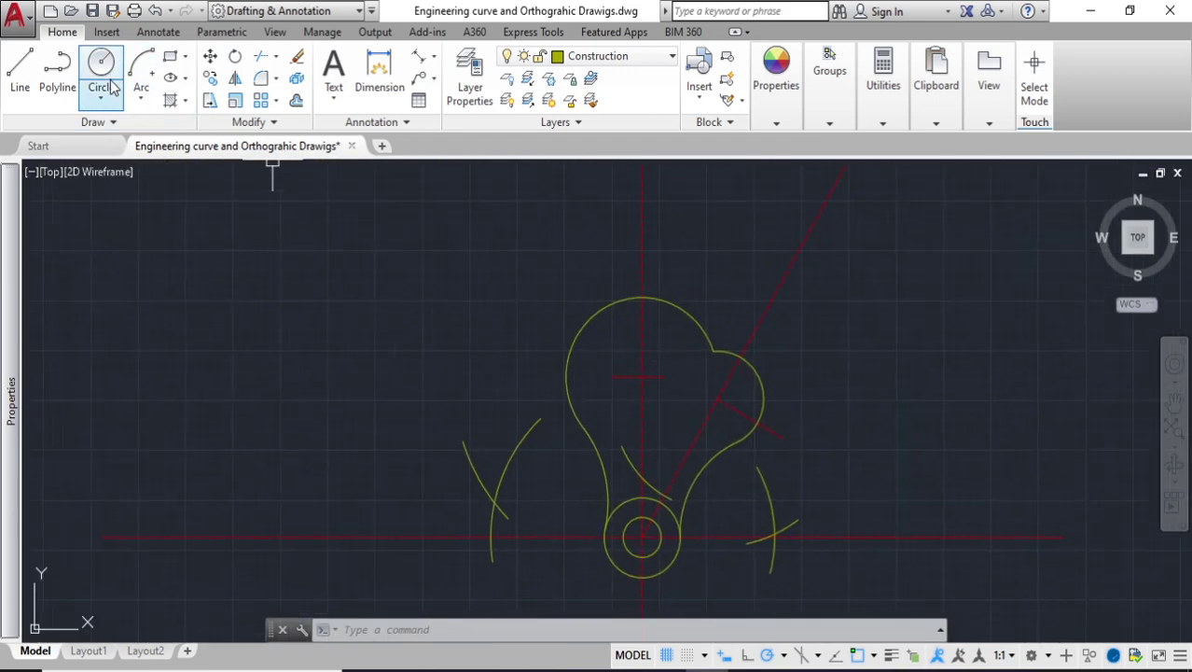
left_click(149, 97)
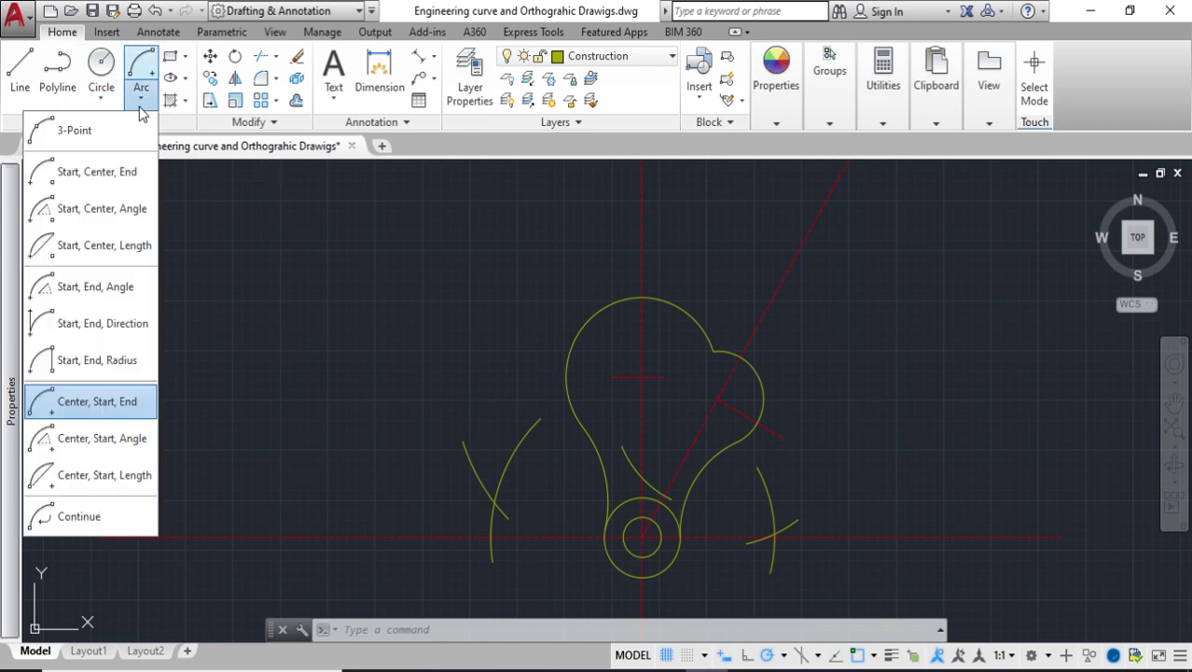
left_click(131, 399)
scroll(638, 378, "up", 4)
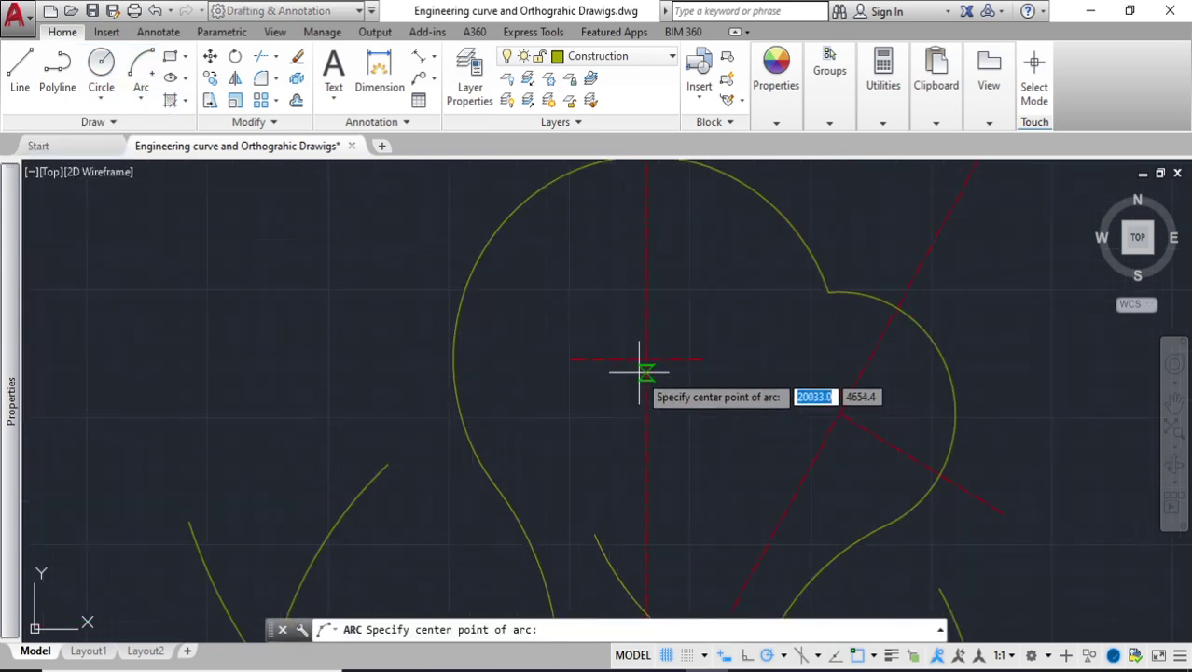
scroll(617, 359, "down", 4)
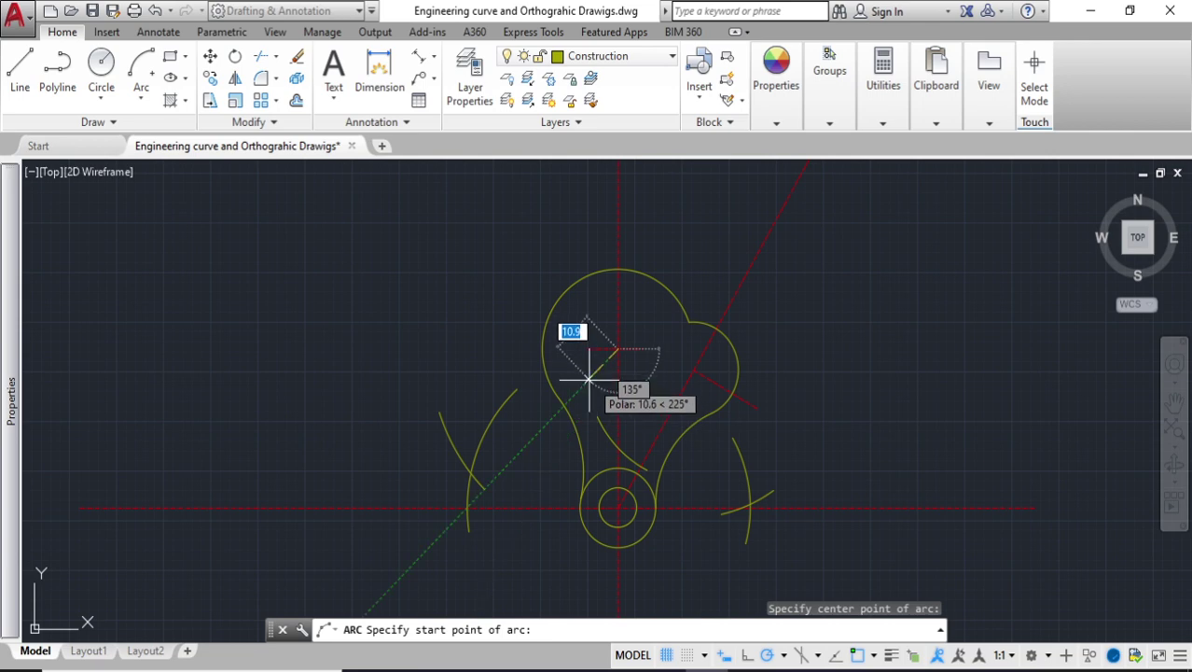
scroll(584, 382, "up", 4)
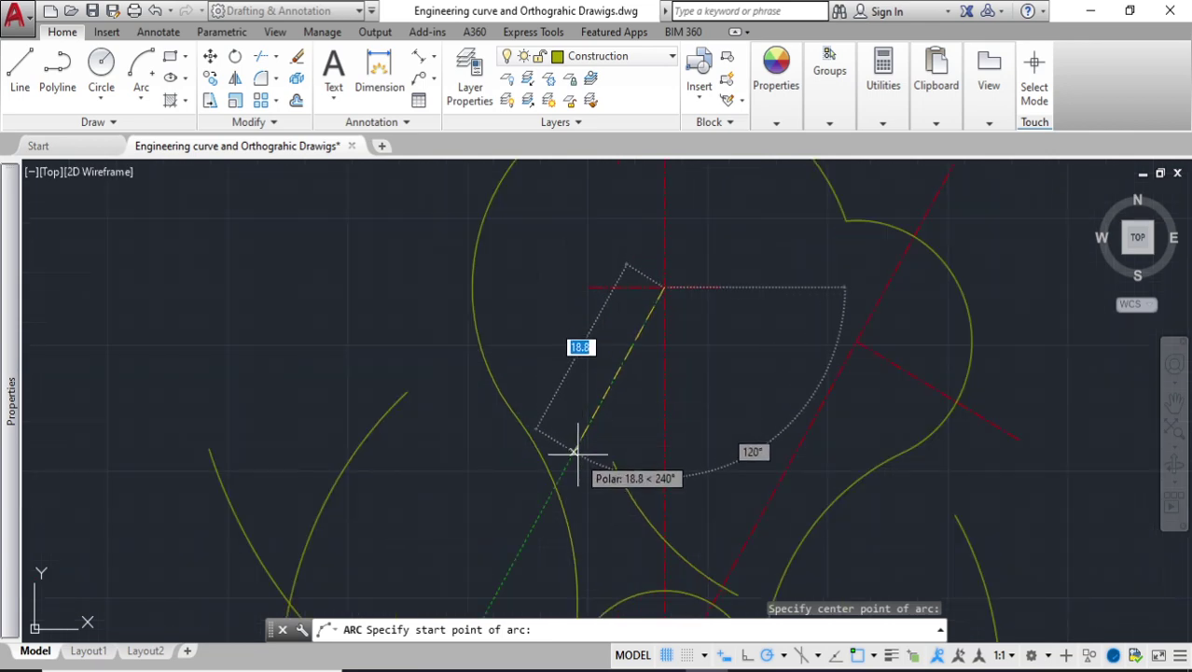
type("0")
key("Return")
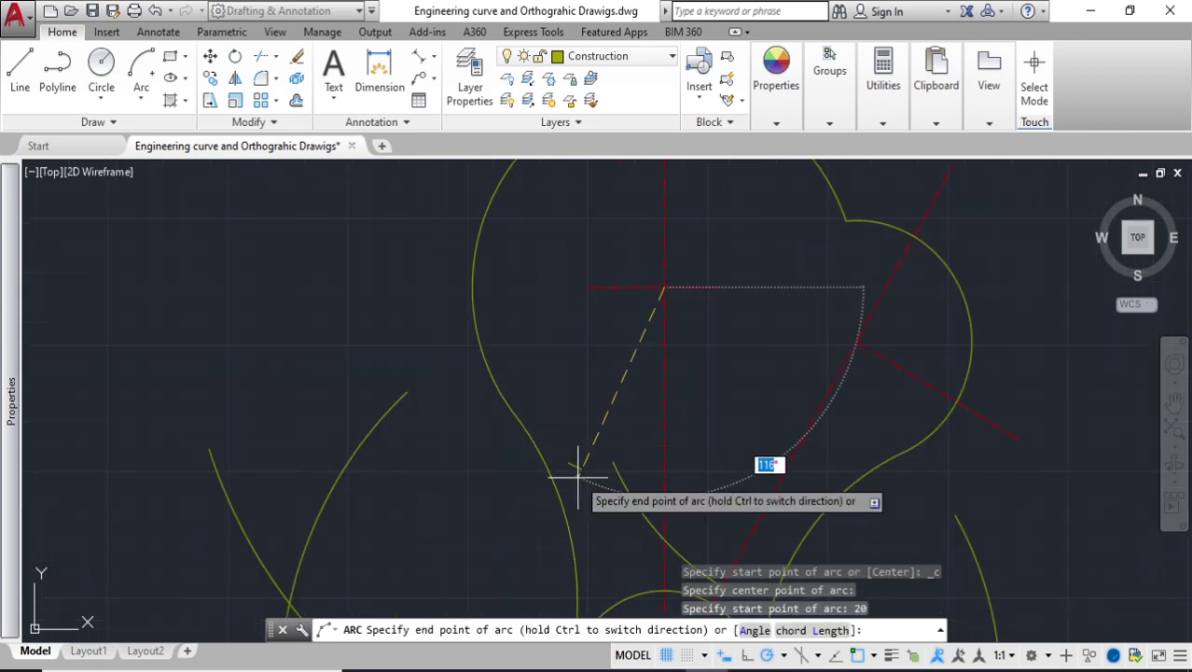
left_click(640, 508)
scroll(640, 485, "down", 3)
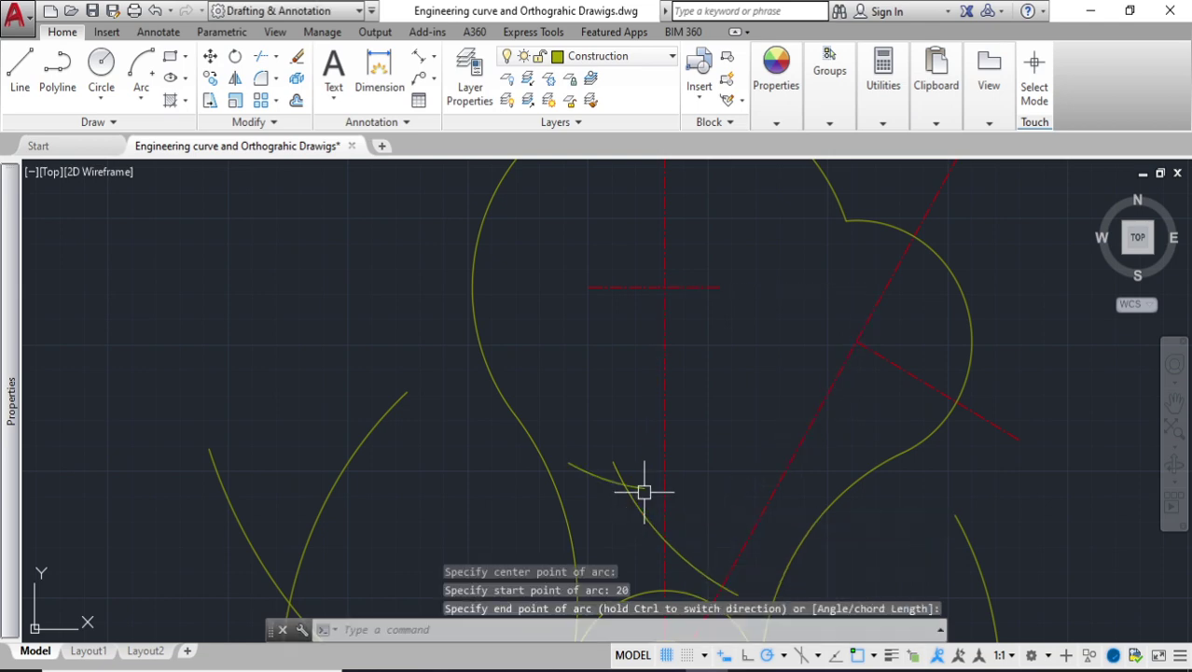
scroll(640, 417, "up", 3)
scroll(633, 405, "down", 1)
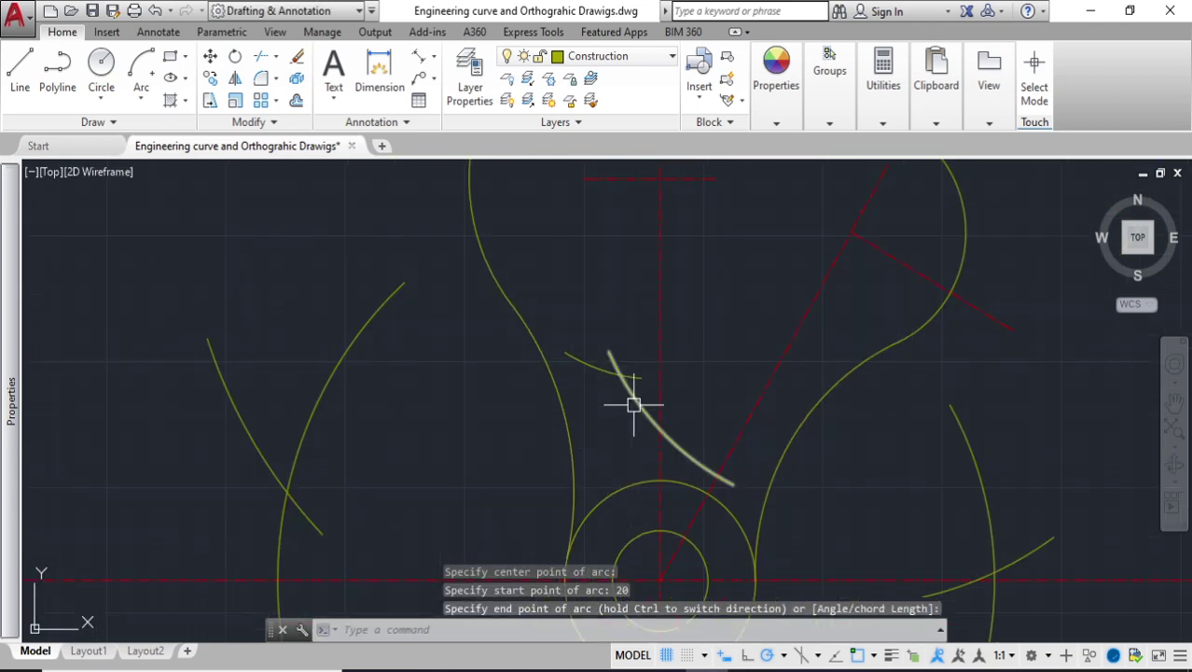
Draw a circle of radius 40 centred on the intersection of the two construction arcs above the hub
left_click(101, 70)
scroll(662, 354, "down", 3)
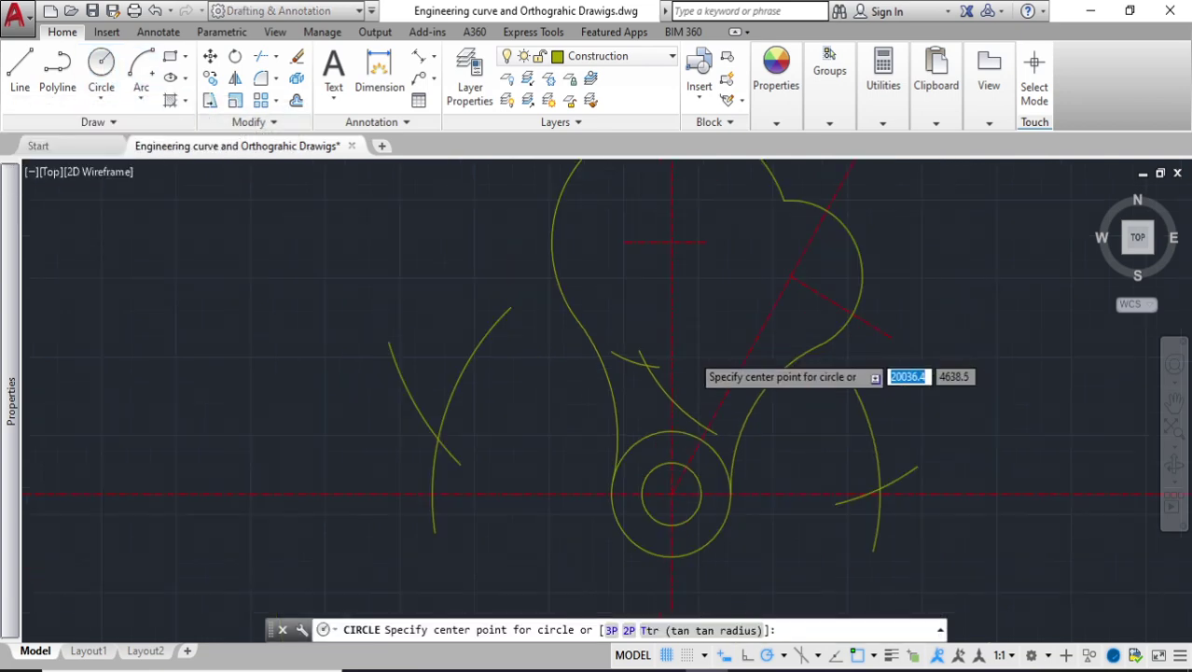
scroll(672, 353, "up", 2)
left_click(699, 355)
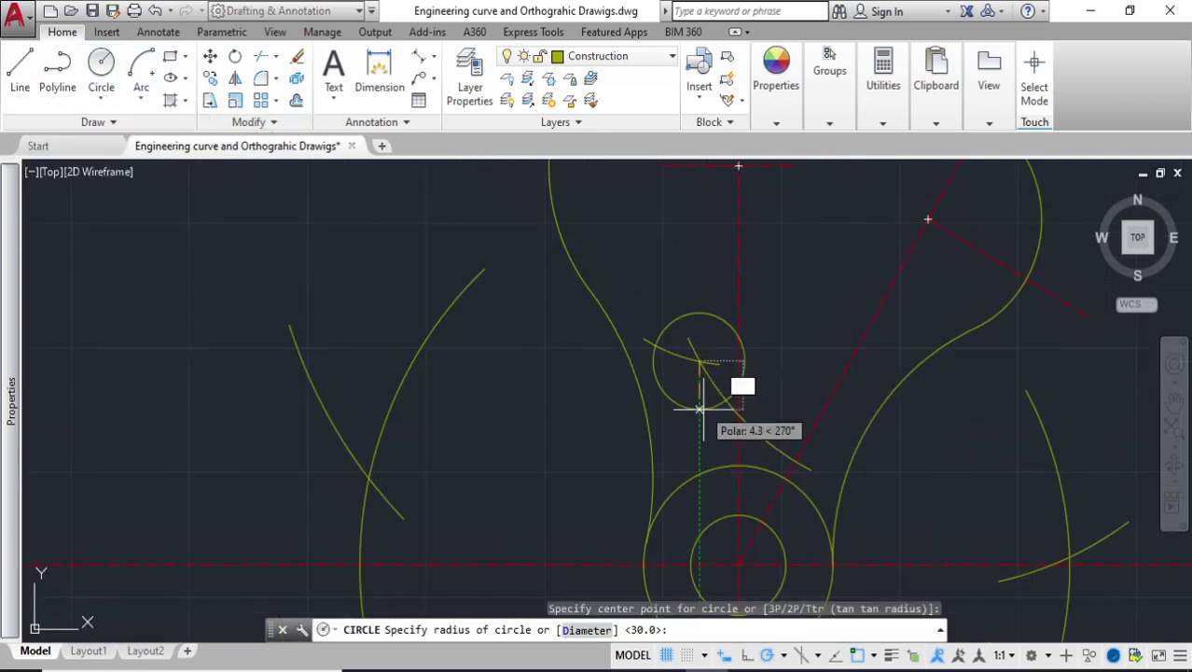
type("40")
key("Return")
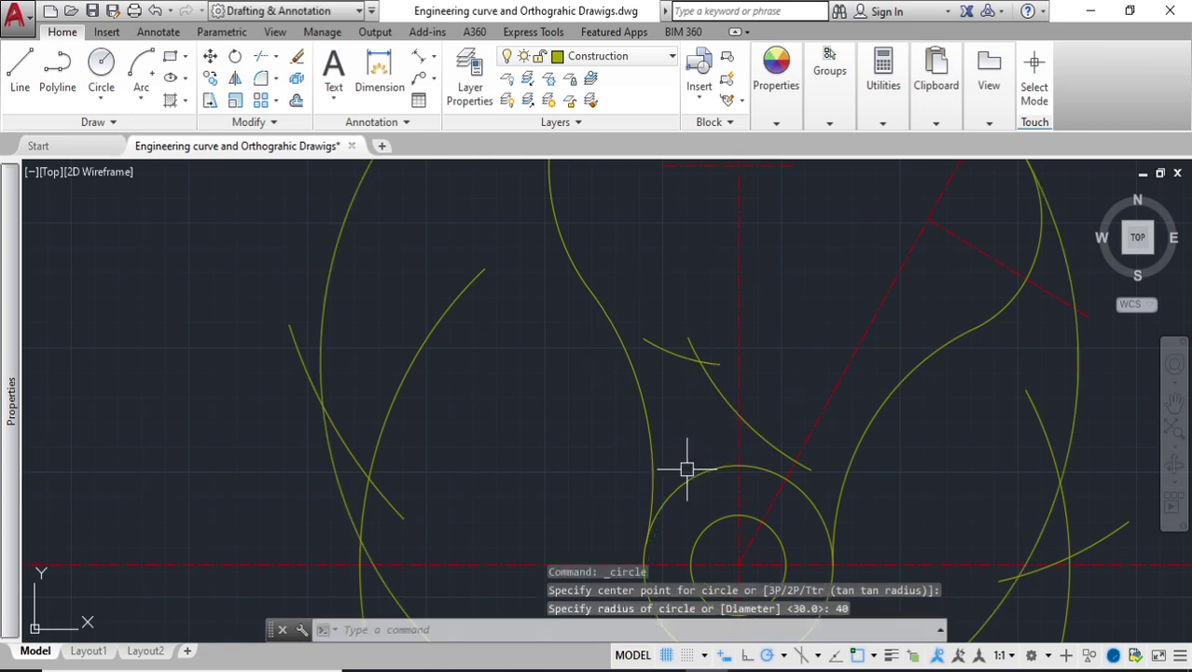
Trim the R20 and R12 arc portions lying inside the radius 40 circle, using all crossing objects as cutting edges
scroll(687, 469, "down", 3)
scroll(793, 394, "up", 3)
scroll(833, 293, "down", 2)
scroll(890, 342, "down", 4)
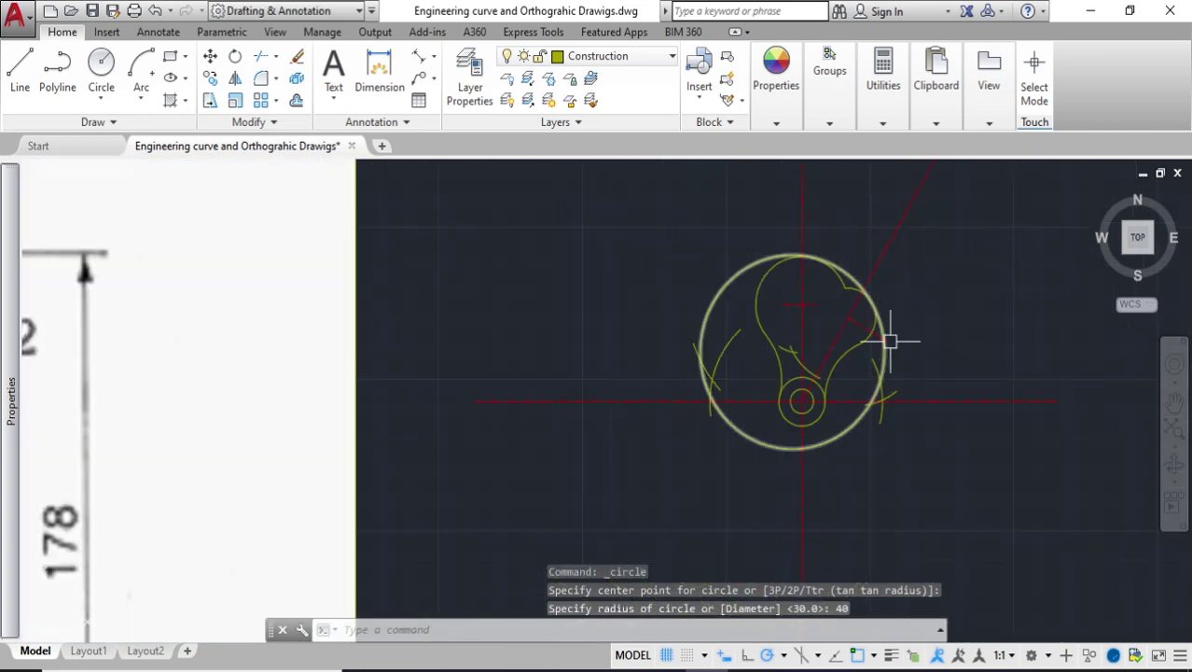
left_click(977, 495)
left_click(539, 204)
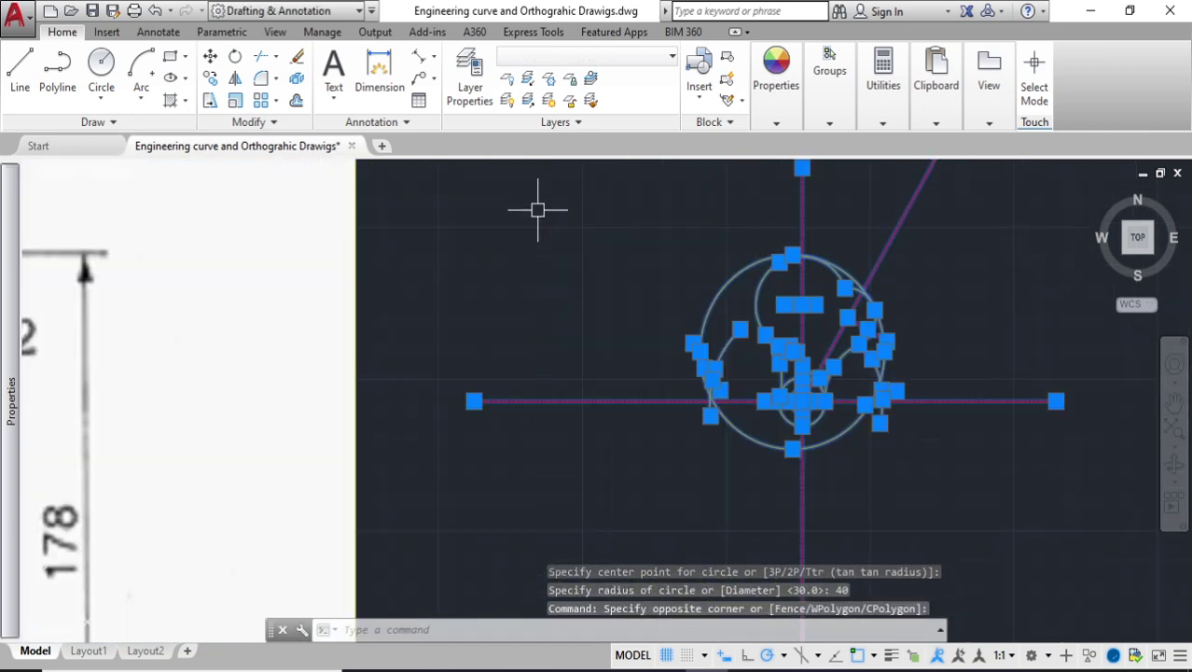
key("Return")
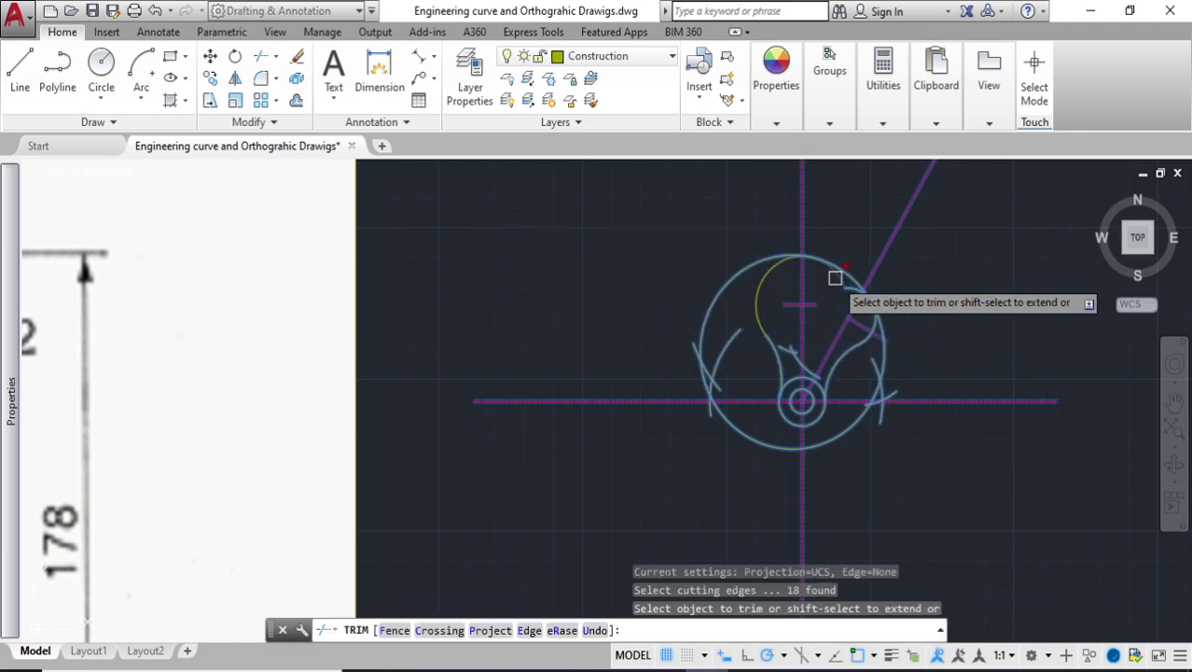
scroll(835, 273, "up", 4)
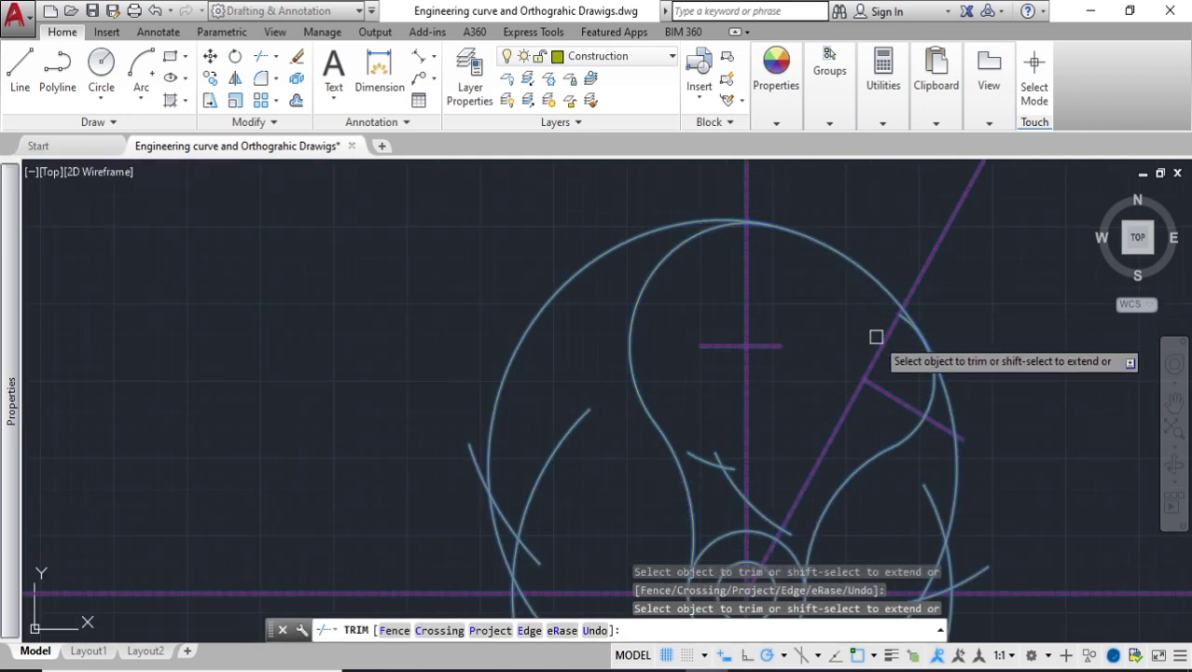
scroll(877, 334, "up", 6)
scroll(897, 279, "down", 5)
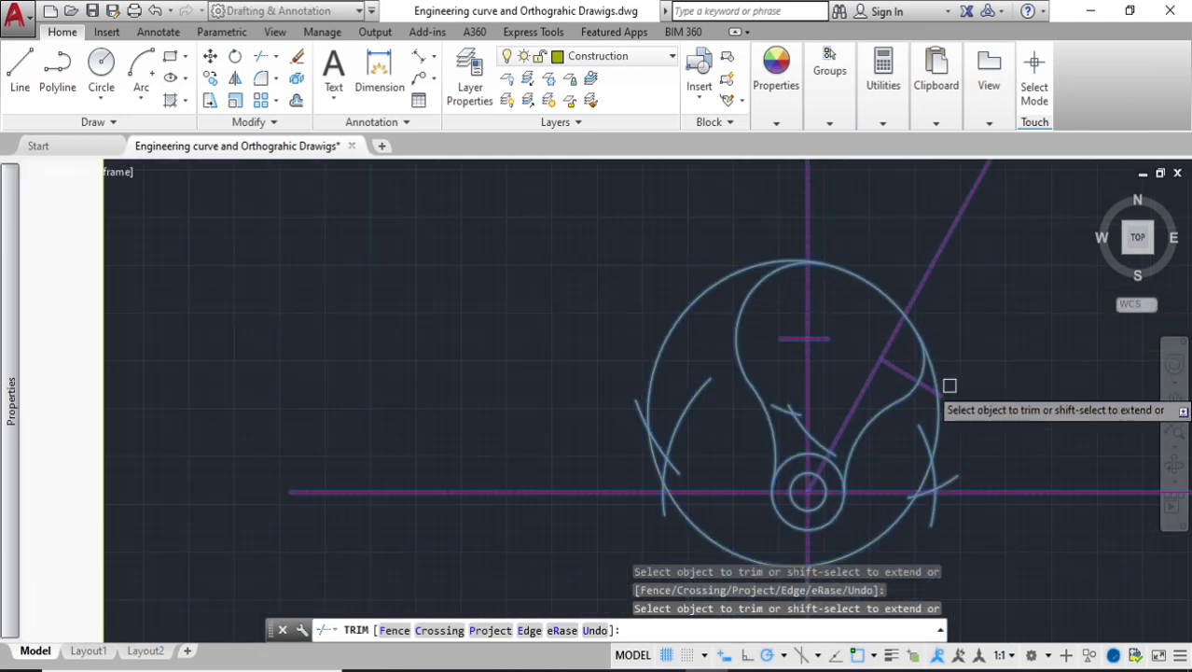
Trim the radius 40 circle beyond its tangent points so that it forms the connecting curve between the R20 and R12 arcs
scroll(784, 262, "up", 3)
scroll(765, 265, "down", 4)
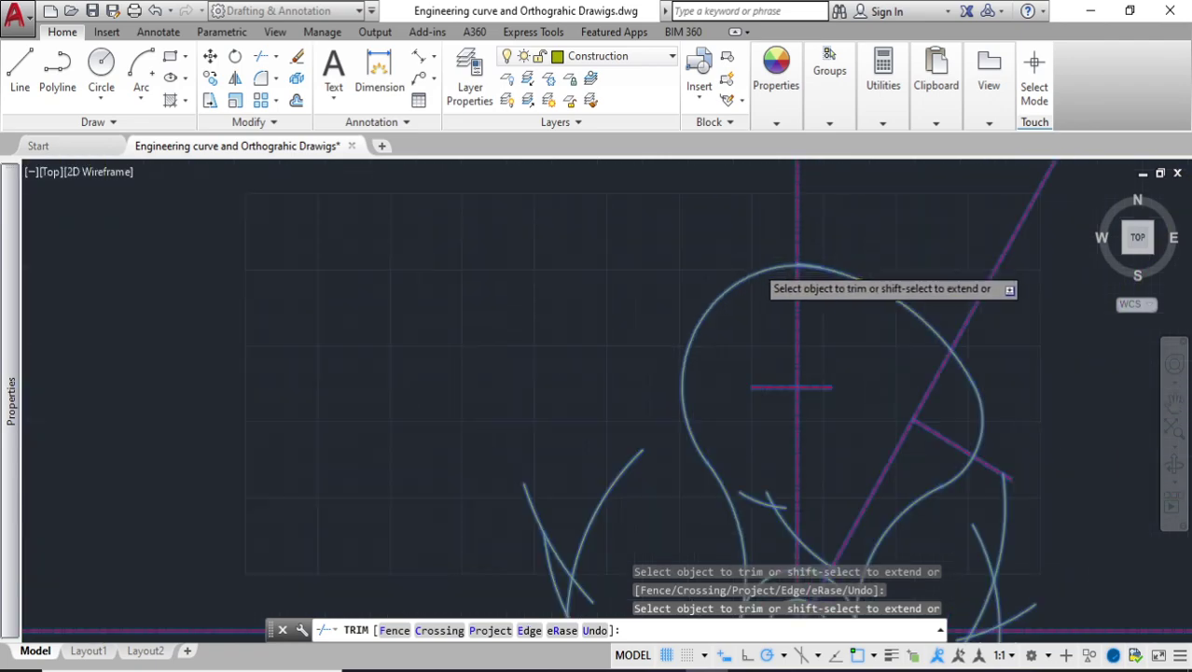
scroll(755, 271, "up", 6)
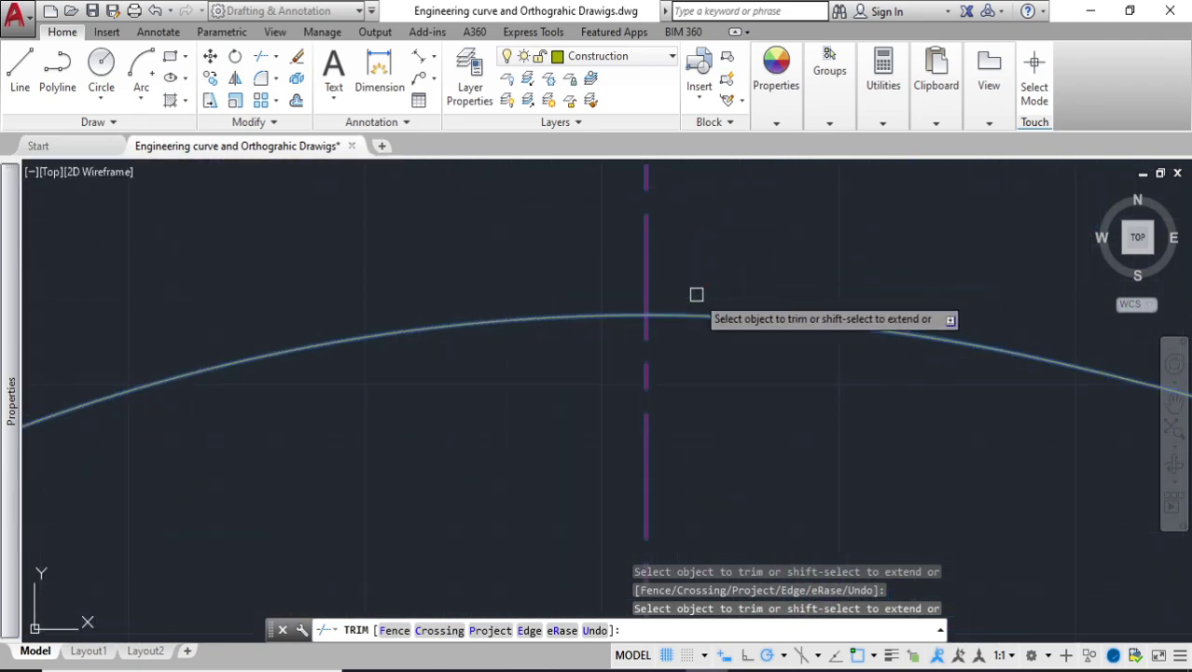
scroll(807, 207, "down", 6)
scroll(909, 331, "up", 4)
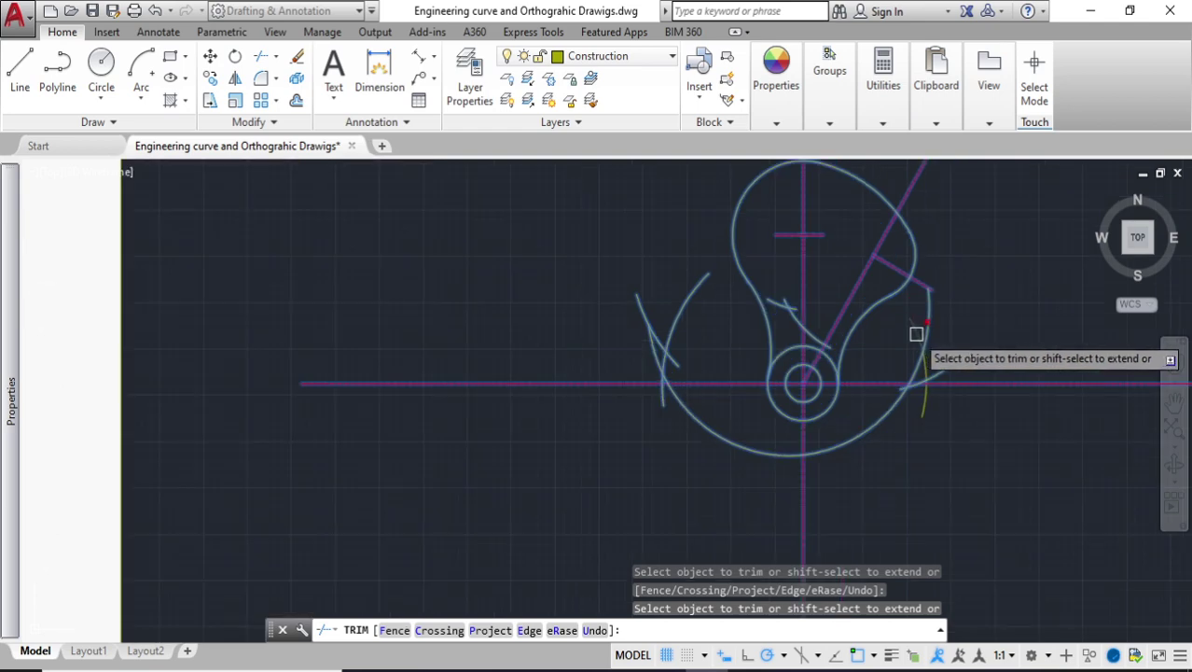
scroll(843, 341, "down", 1)
scroll(842, 341, "up", 2)
scroll(810, 334, "down", 4)
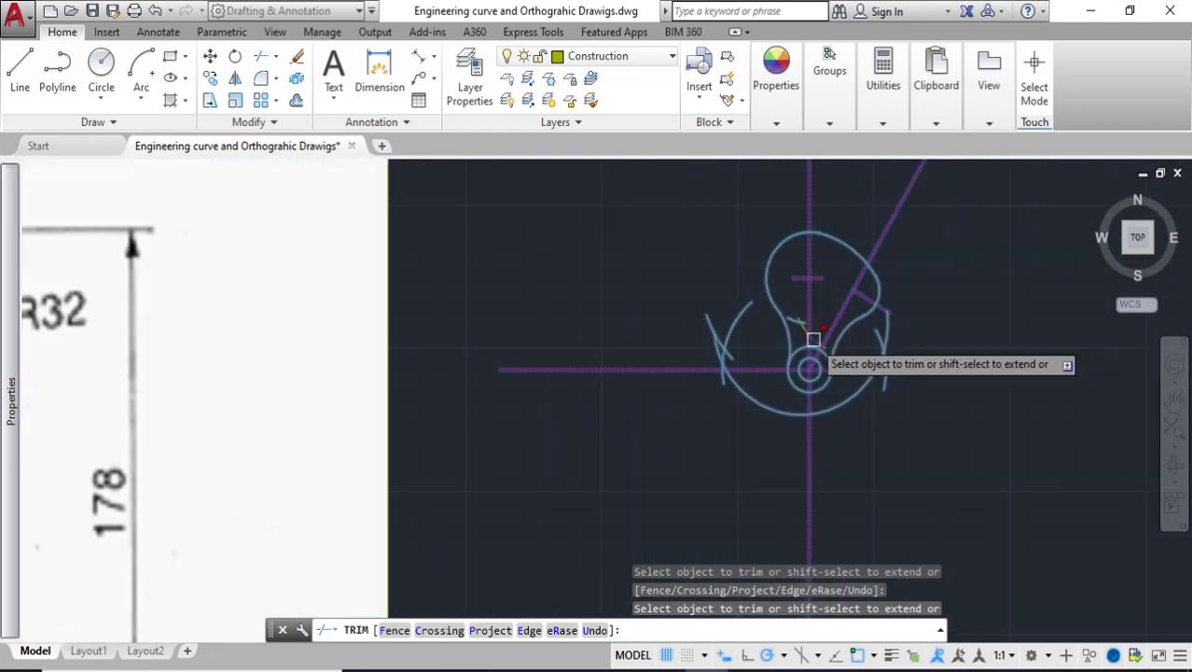
key("Escape")
Erase the leftover lower part of the radius 40 circle and the construction arcs left, right and above the hub
left_click(761, 415)
left_click(711, 372)
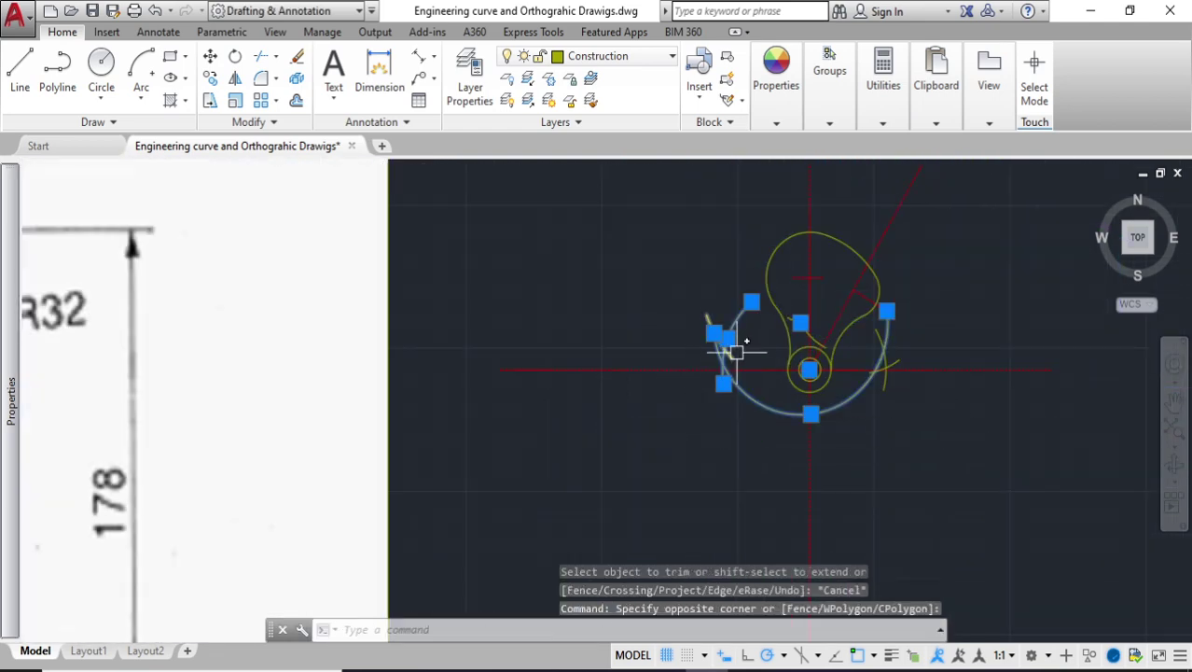
scroll(723, 337, "up", 3)
left_click(737, 346)
left_click(706, 322)
scroll(887, 308, "up", 4)
left_click(945, 317)
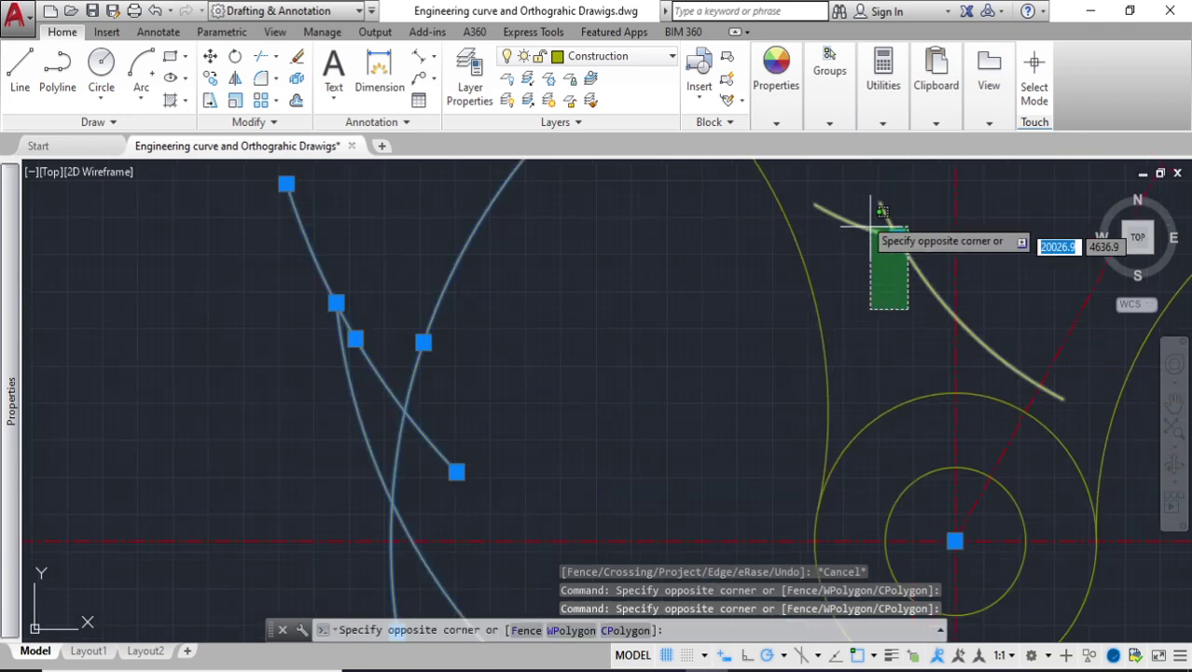
left_click(870, 226)
scroll(833, 270, "down", 6)
scroll(986, 314, "up", 3)
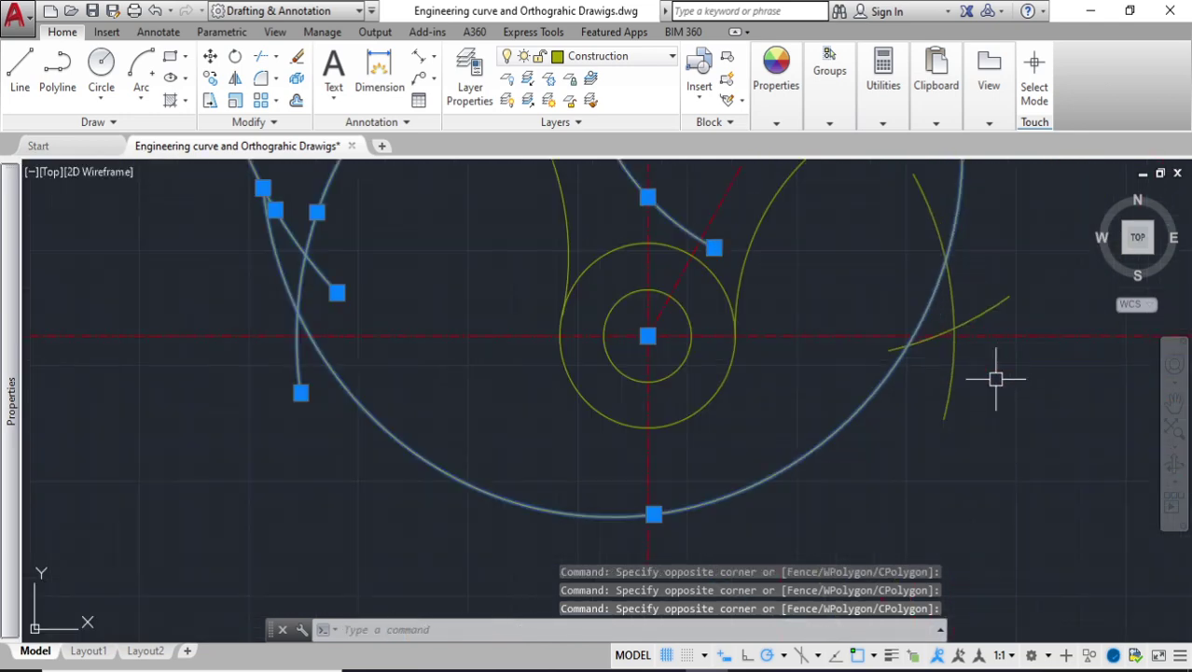
left_click(989, 371)
left_click(945, 359)
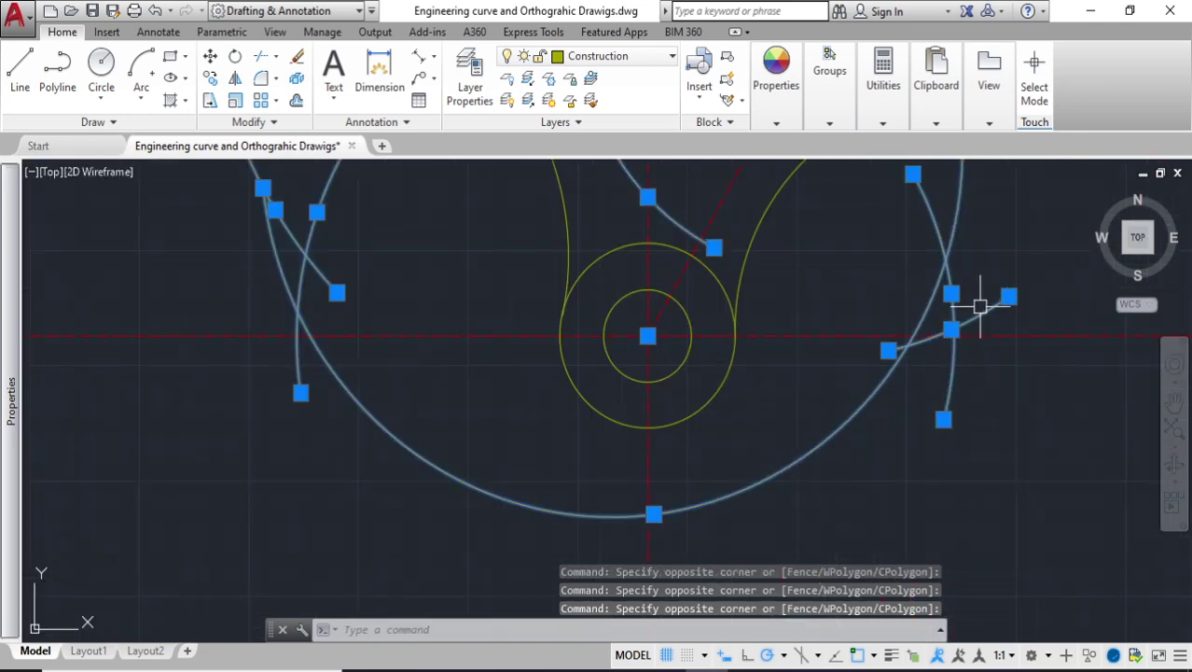
key("Delete")
scroll(912, 324, "down", 3)
scroll(920, 337, "up", 5)
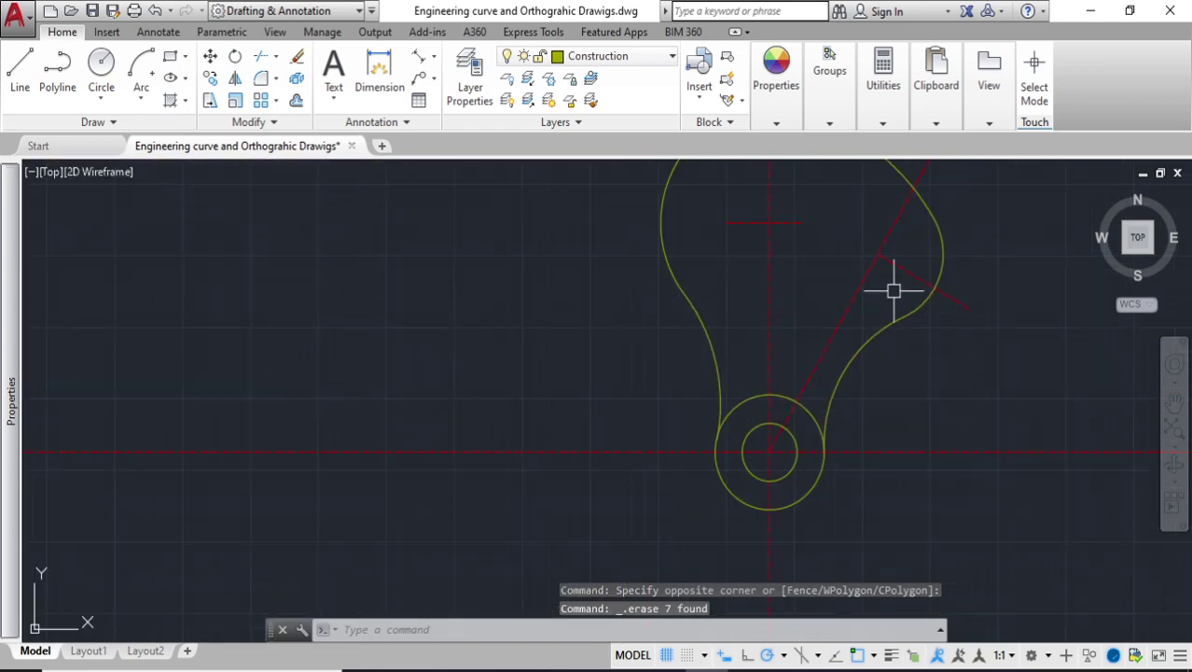
Shorten the slanted centre line at the R12 arc's centre into a small mark extending on both sides of the inclined line
left_click(909, 274)
left_click(971, 309)
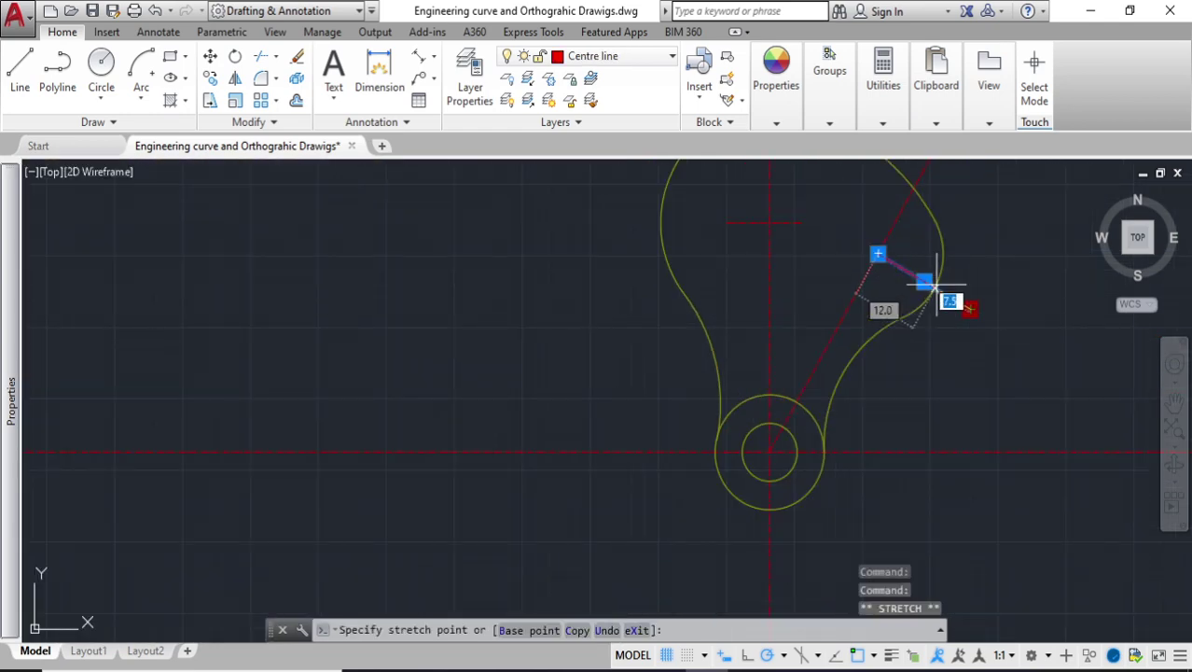
scroll(880, 256, "up", 4)
left_click(850, 231)
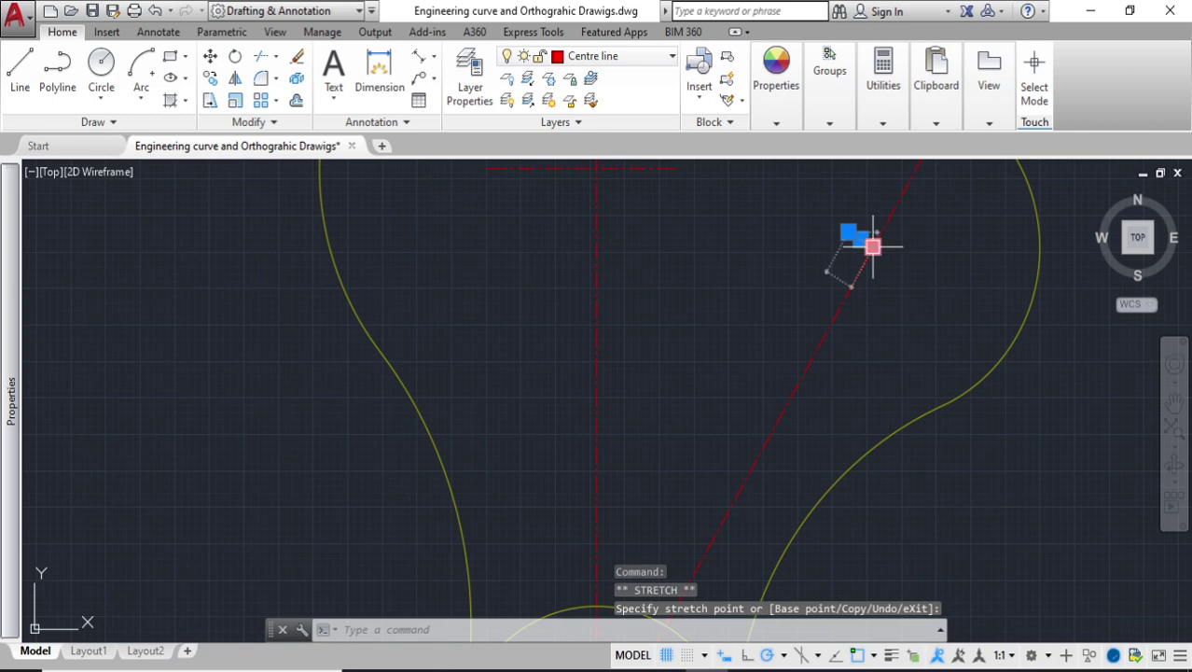
left_click(877, 254)
scroll(858, 299, "down", 2)
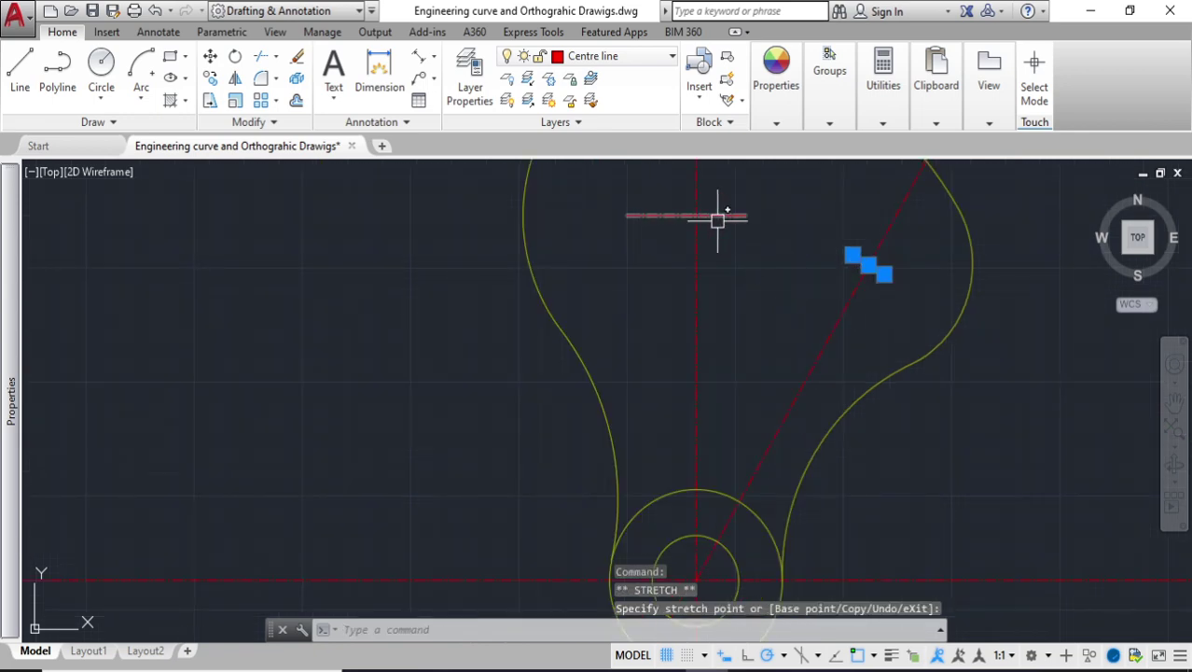
scroll(718, 220, "down", 3)
key("Escape")
Shorten both ends of the horizontal centre line so that it extends only slightly beyond the hub circles
left_click(670, 347)
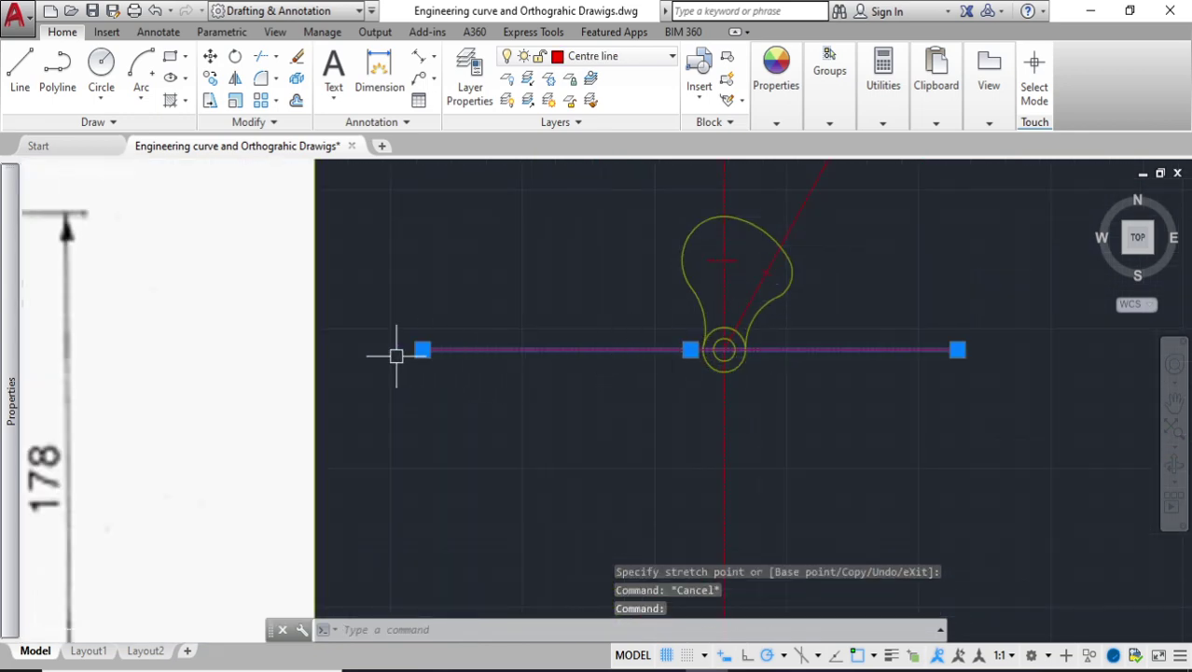
left_click(422, 349)
left_click(660, 349)
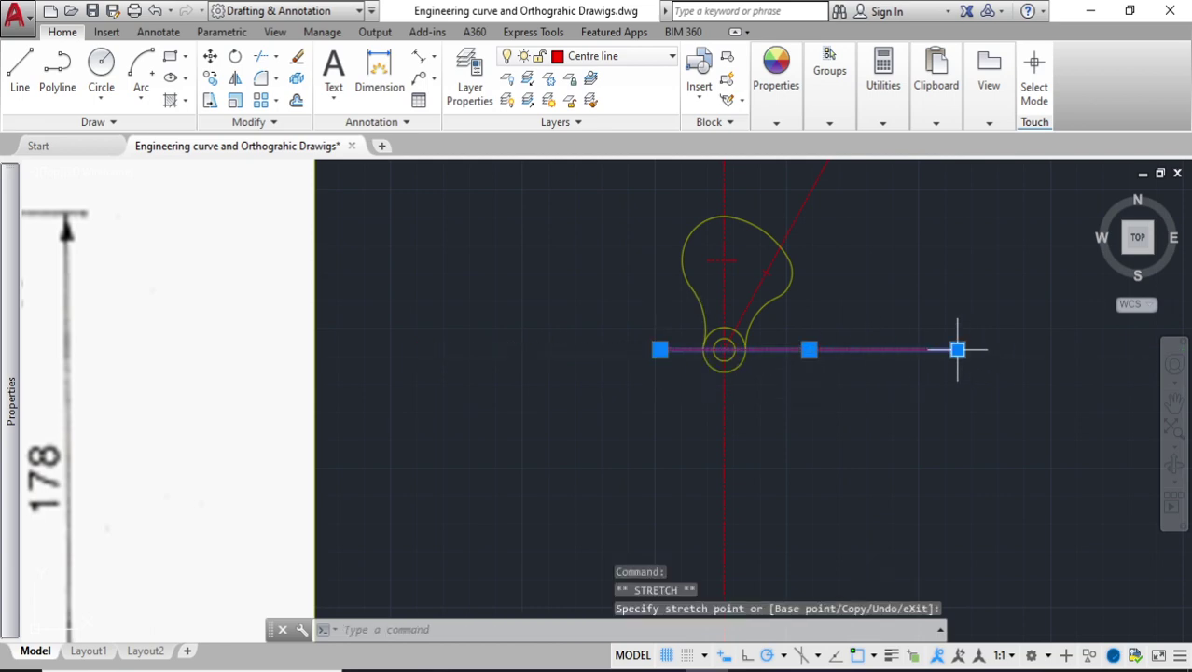
left_click(774, 351)
Shorten both ends of the vertical centre line to just below the hub and just above the cam outline
scroll(756, 420, "down", 3)
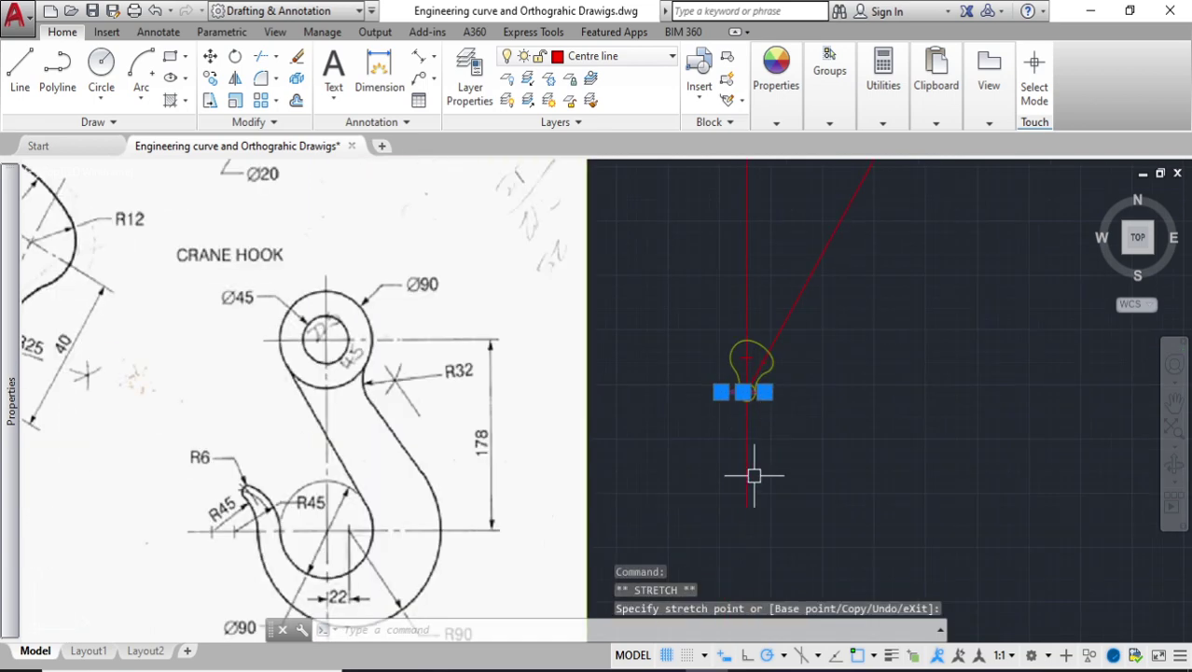
left_click(744, 504)
left_click(745, 504)
scroll(744, 430, "up", 5)
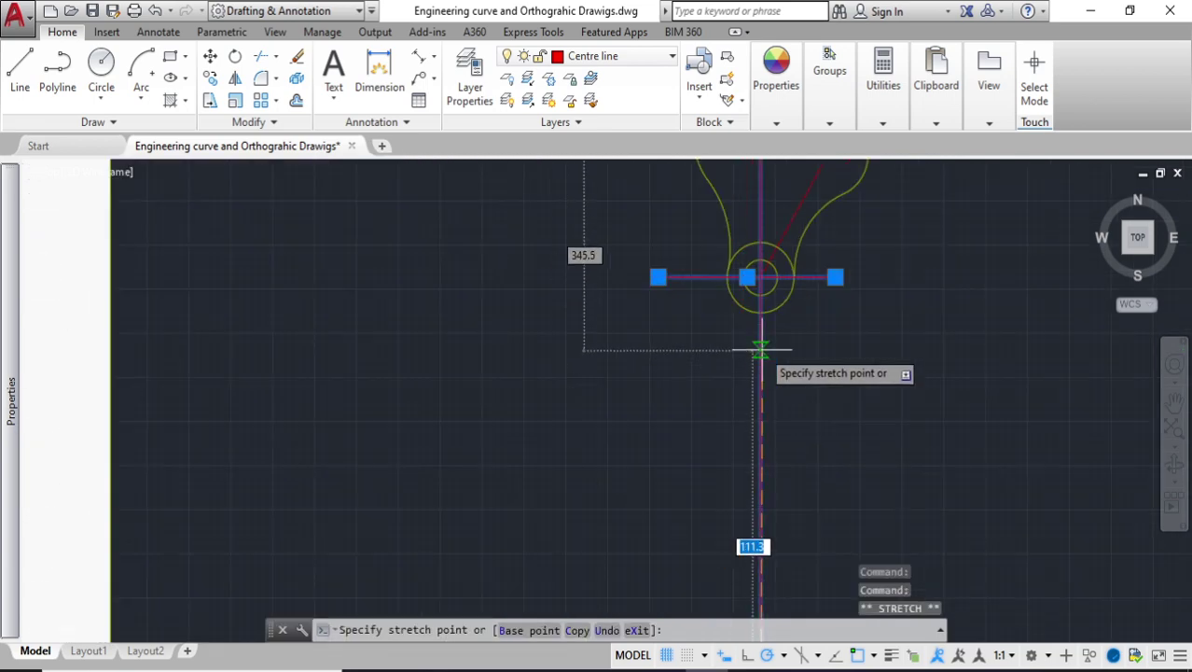
scroll(761, 350, "down", 5)
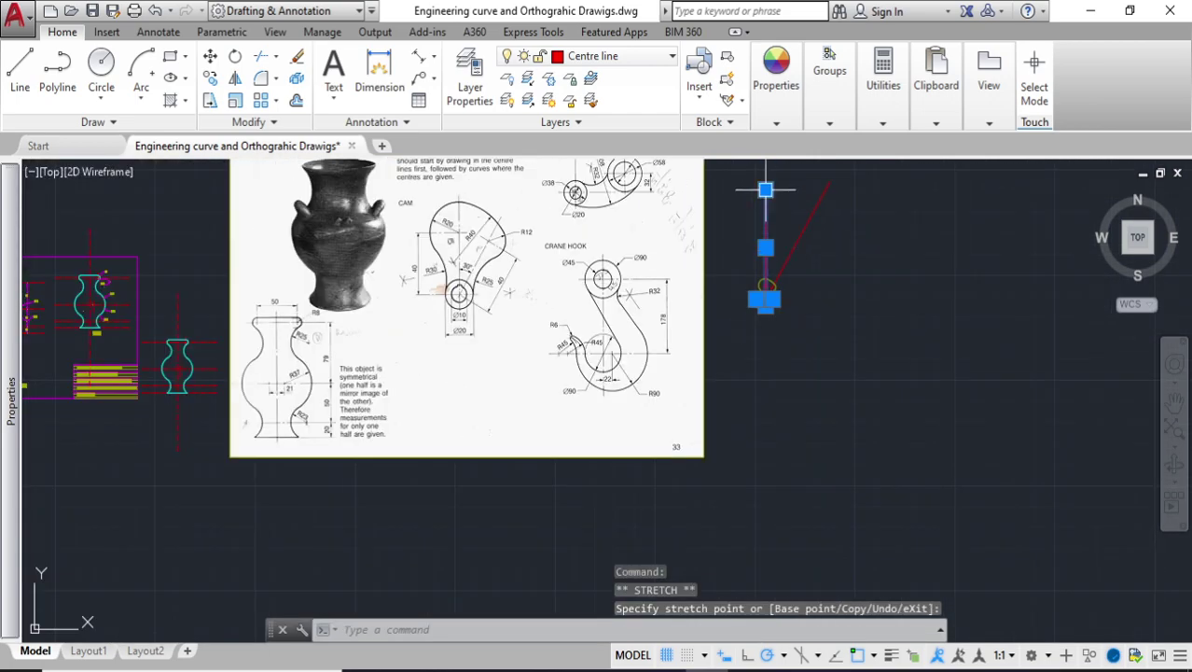
scroll(765, 245, "up", 5)
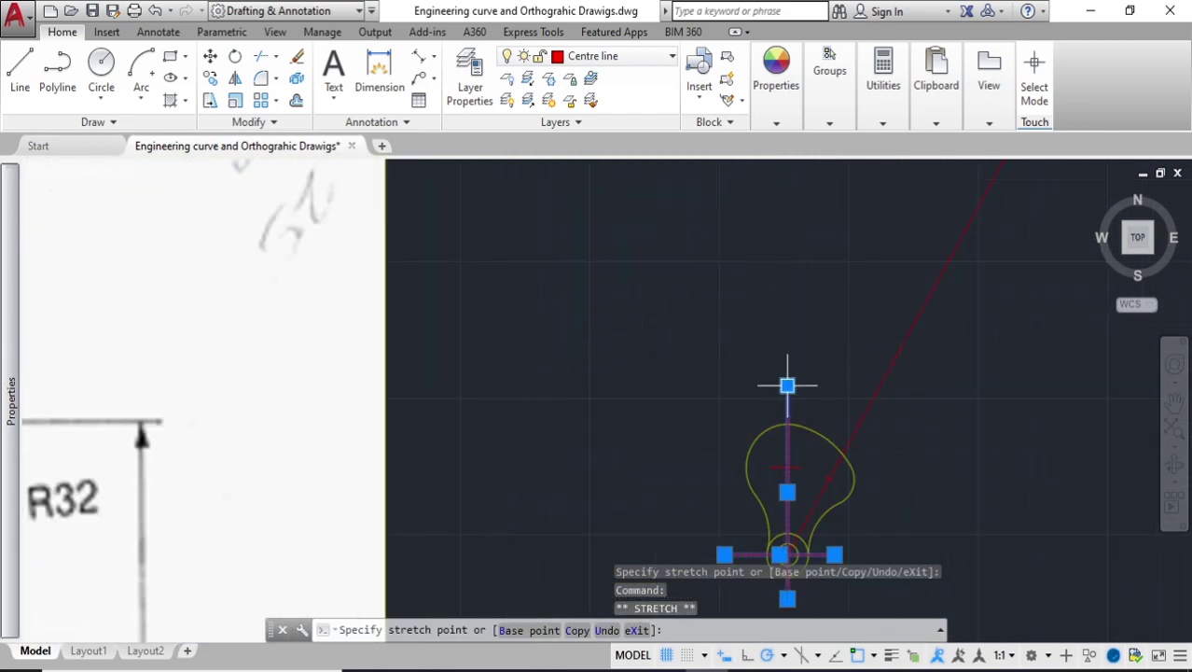
left_click(788, 386)
Shorten the upper end of the inclined centre line to just outside the cam outline
scroll(799, 357, "down", 5)
scroll(871, 310, "down", 5)
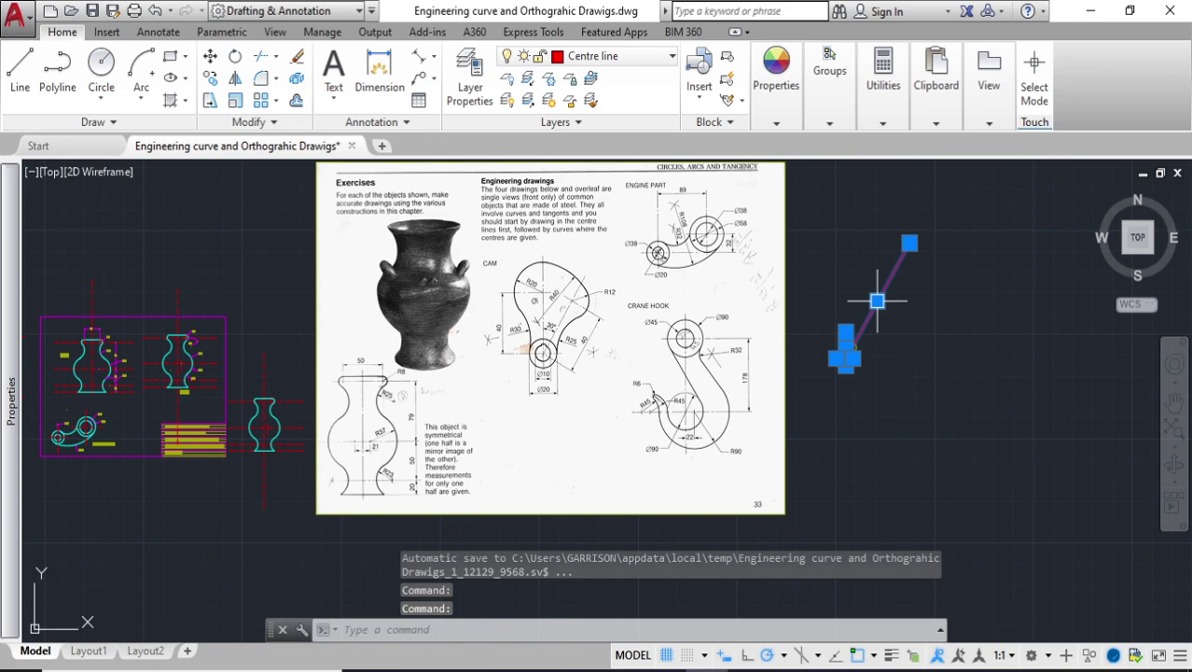
left_click(910, 243)
scroll(844, 290, "up", 6)
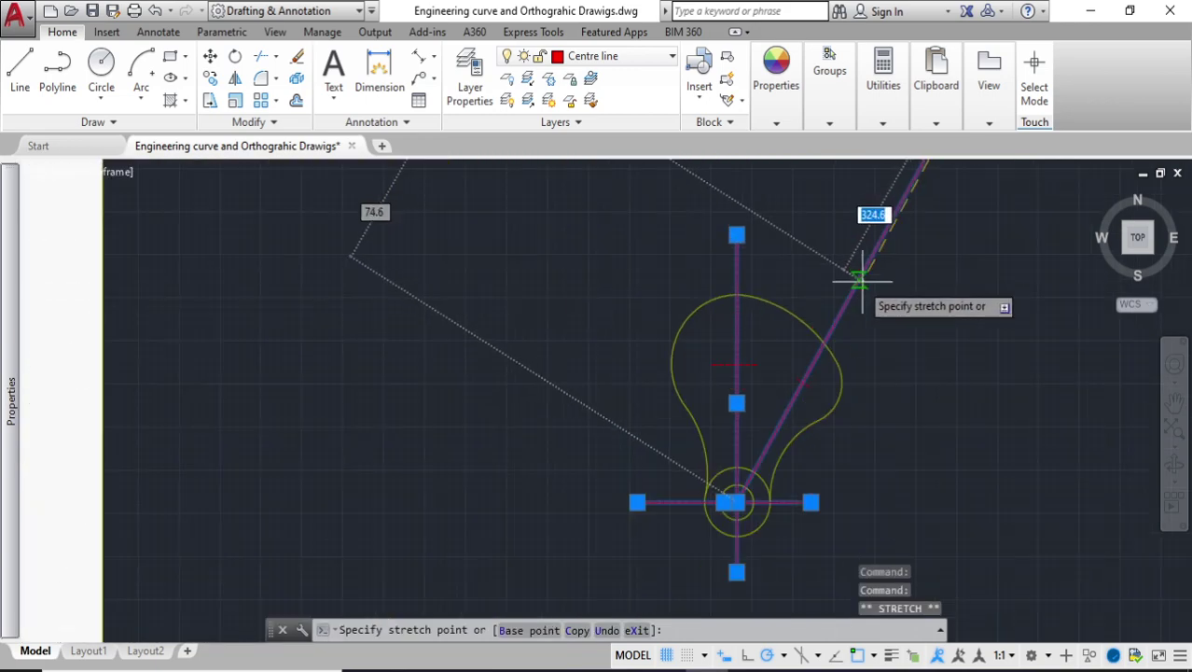
left_click(852, 289)
key("Escape")
Examine the trimmed hub area and the keyway at the top of the cam's bore in the reference drawing
scroll(821, 364, "up", 4)
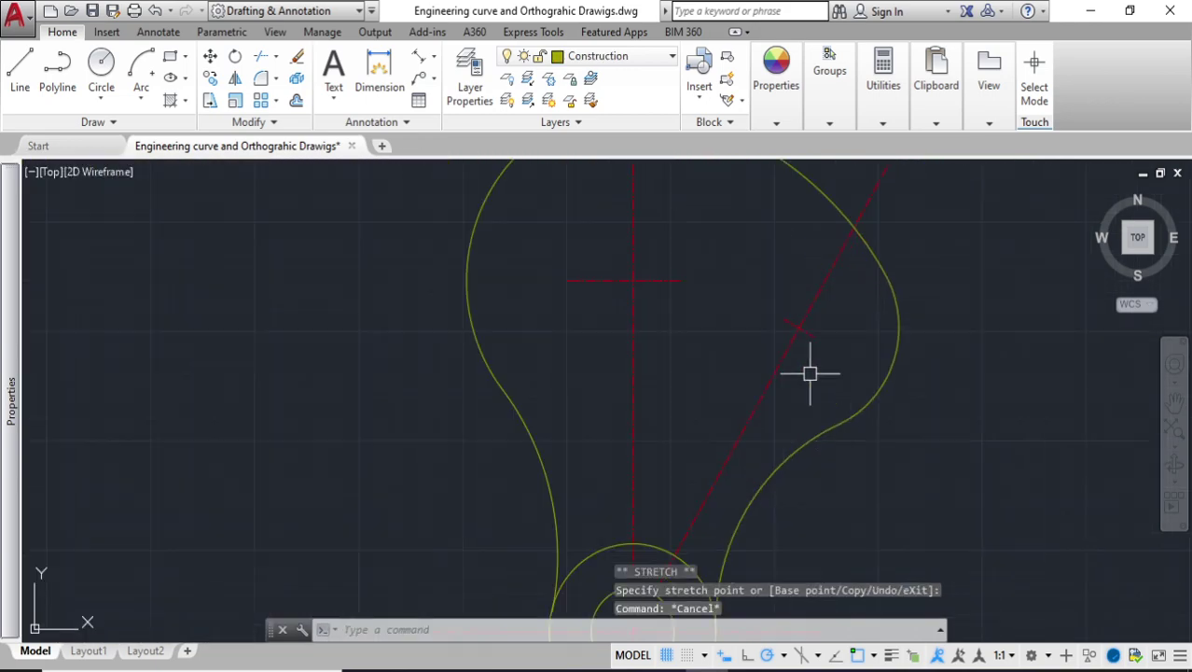
scroll(802, 330, "up", 2)
scroll(775, 338, "down", 4)
scroll(728, 414, "up", 4)
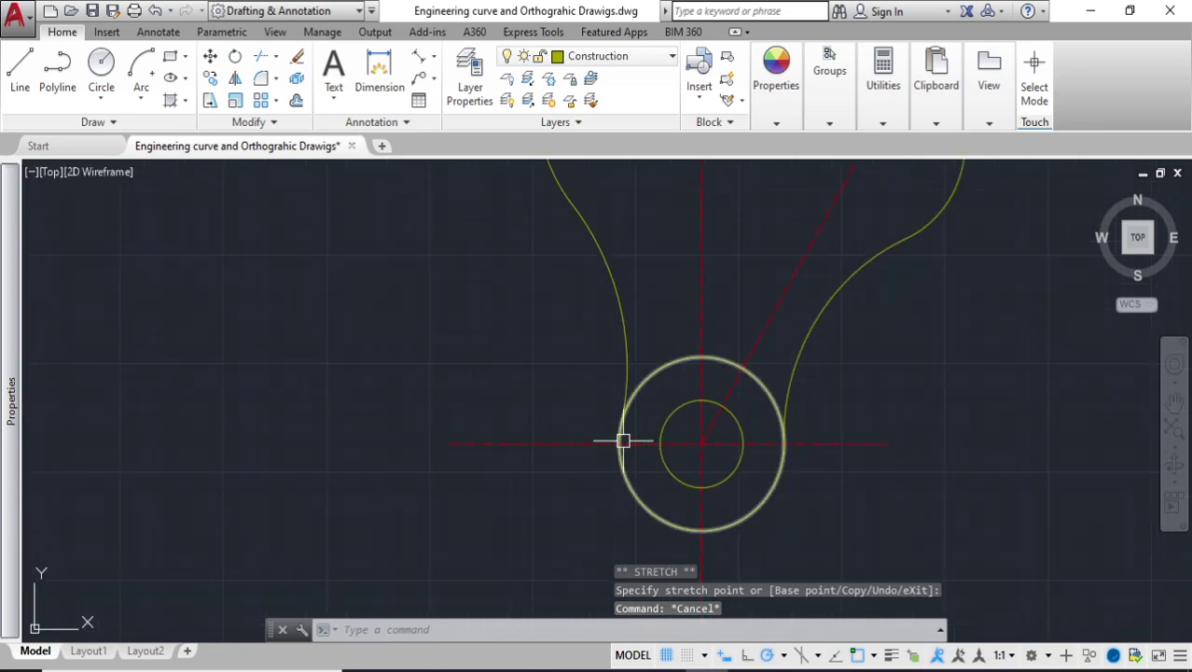
scroll(630, 431, "down", 5)
scroll(658, 415, "up", 6)
scroll(663, 391, "down", 7)
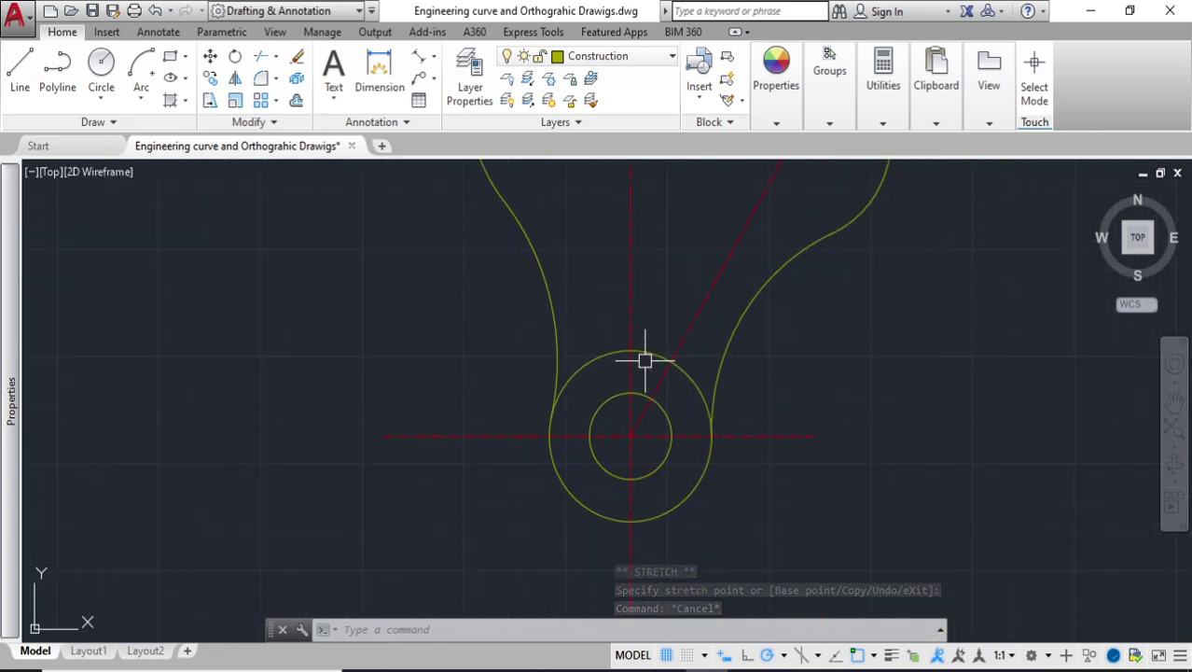
scroll(182, 327, "up", 8)
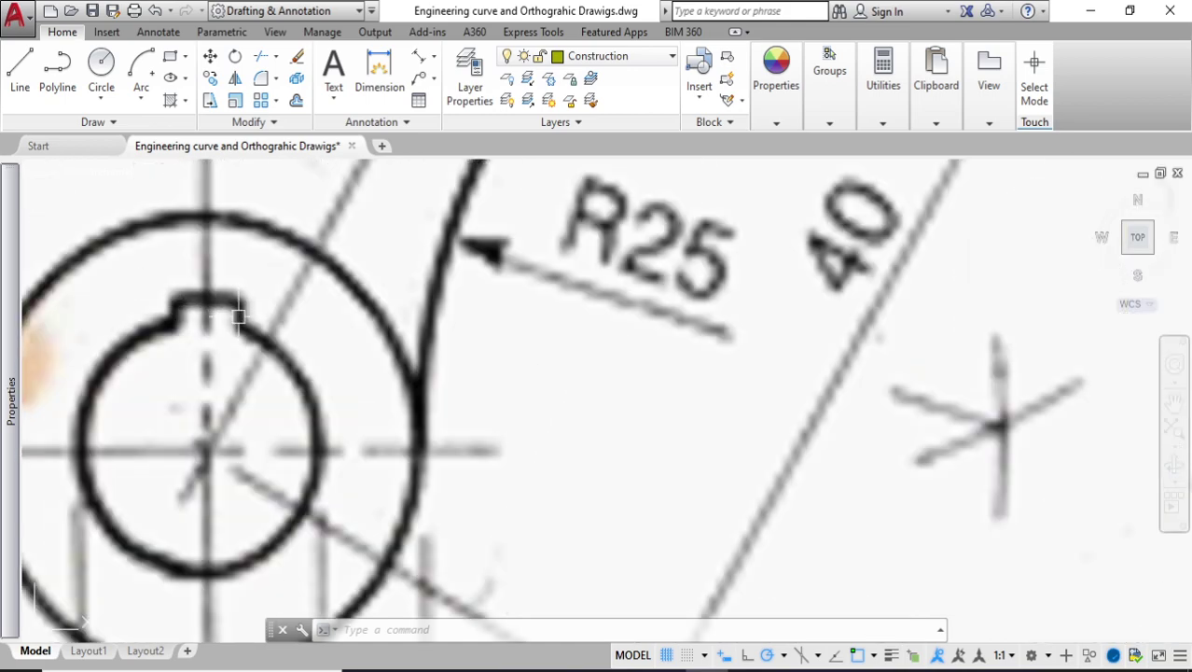
scroll(239, 318, "down", 8)
scroll(737, 374, "up", 5)
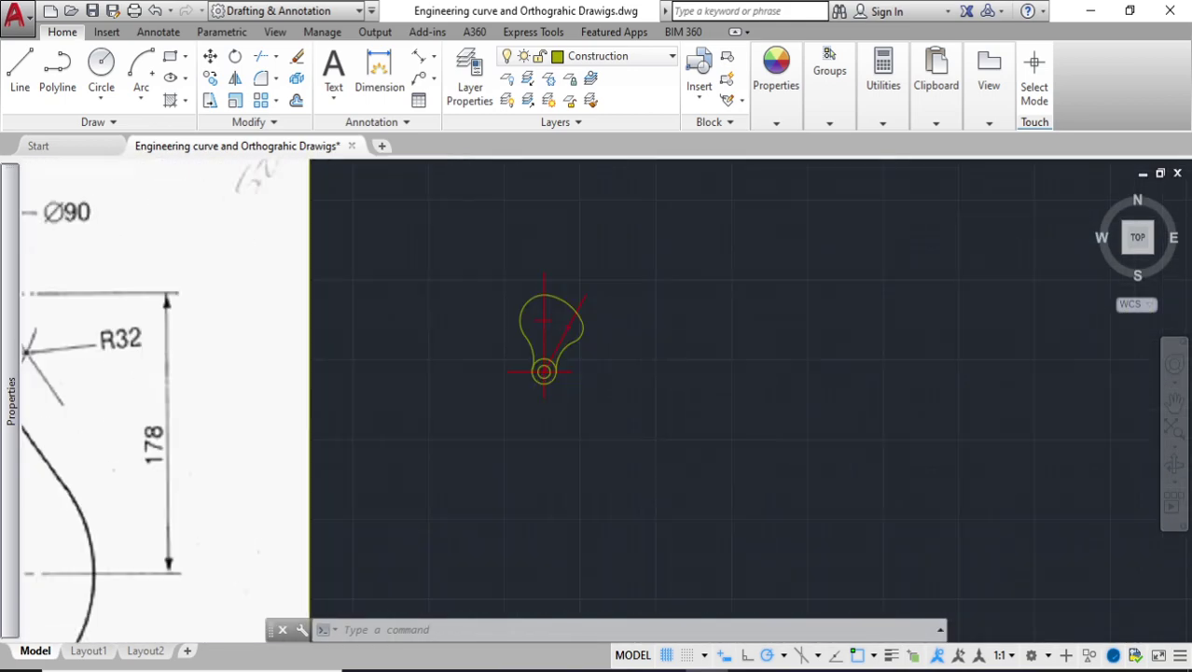
Draw a keyway rectangle about 1.3 by 0.6 mm on top of the bore circle, across the vertical centre line
scroll(544, 371, "up", 10)
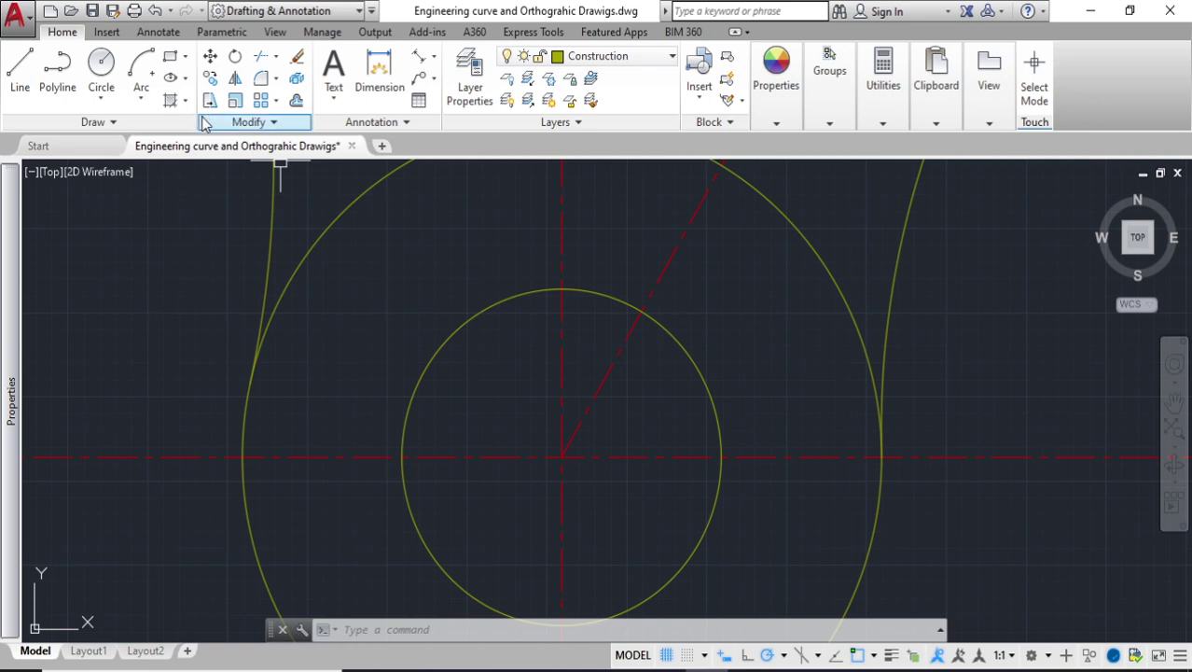
left_click(170, 58)
scroll(493, 247, "up", 3)
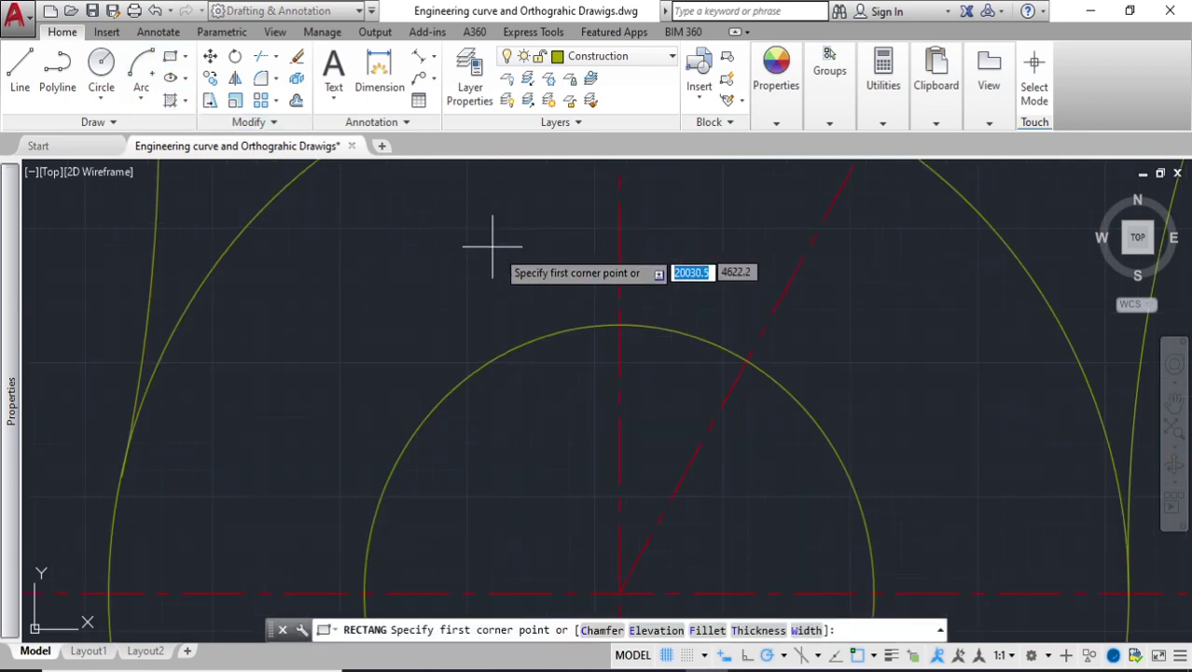
left_click(619, 323)
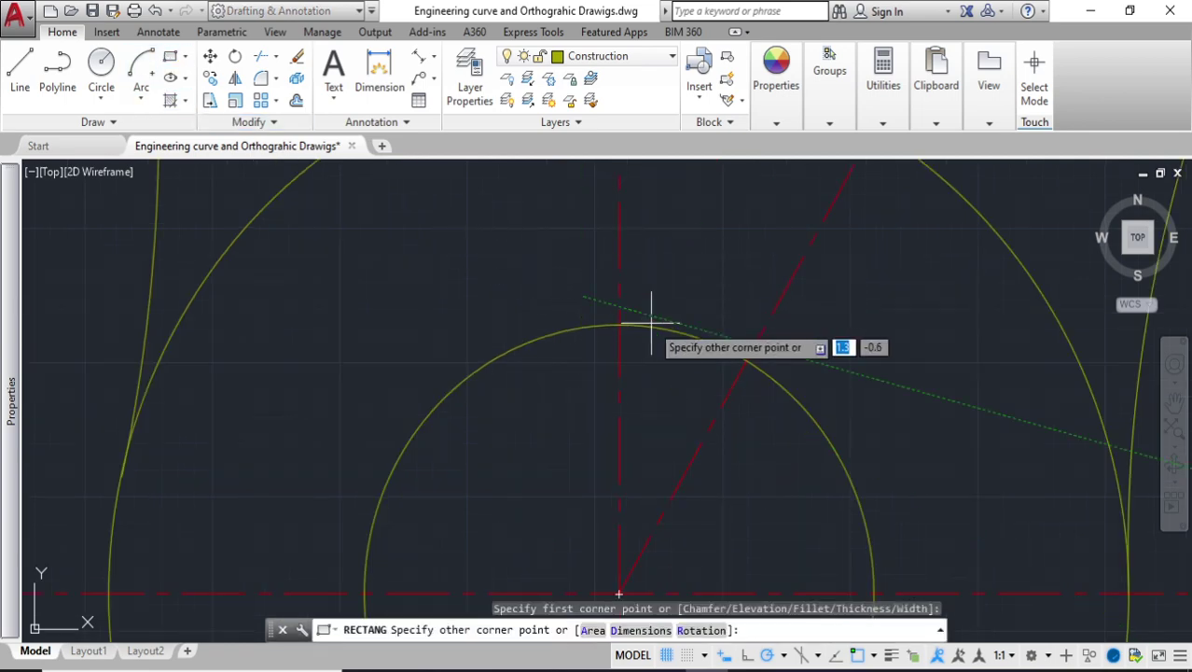
left_click(649, 326)
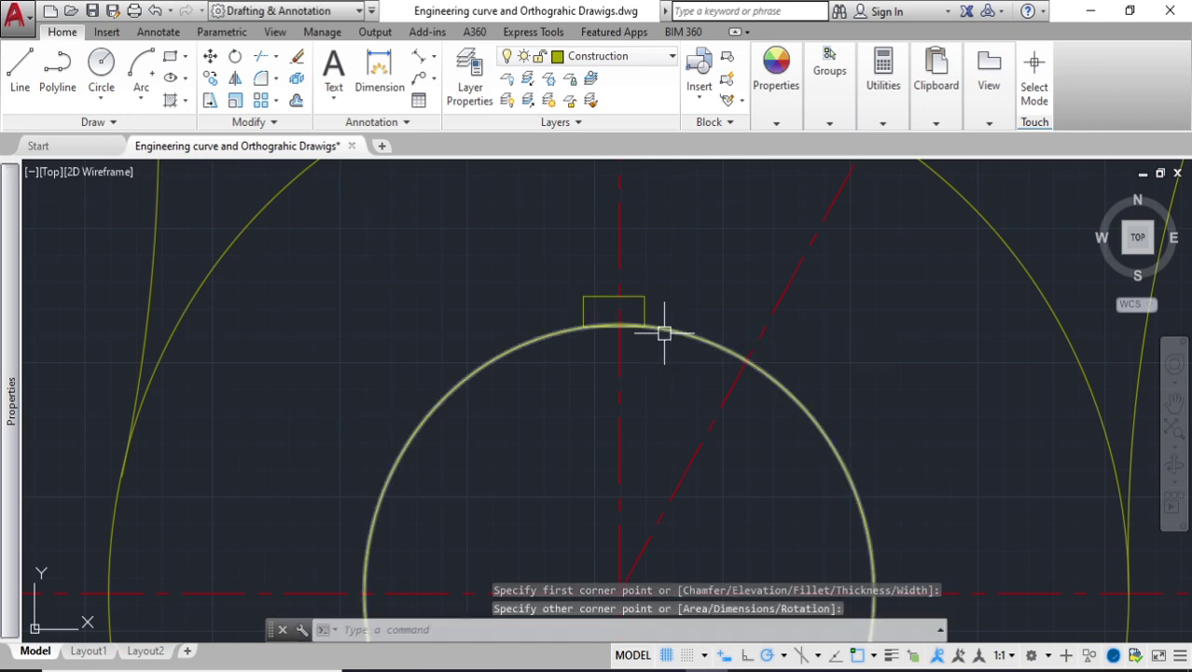
Try to trim the bore circle and the rectangle's base inside the keyway, and undo the trim
scroll(658, 345, "down", 4)
left_click(658, 356)
left_click(605, 284)
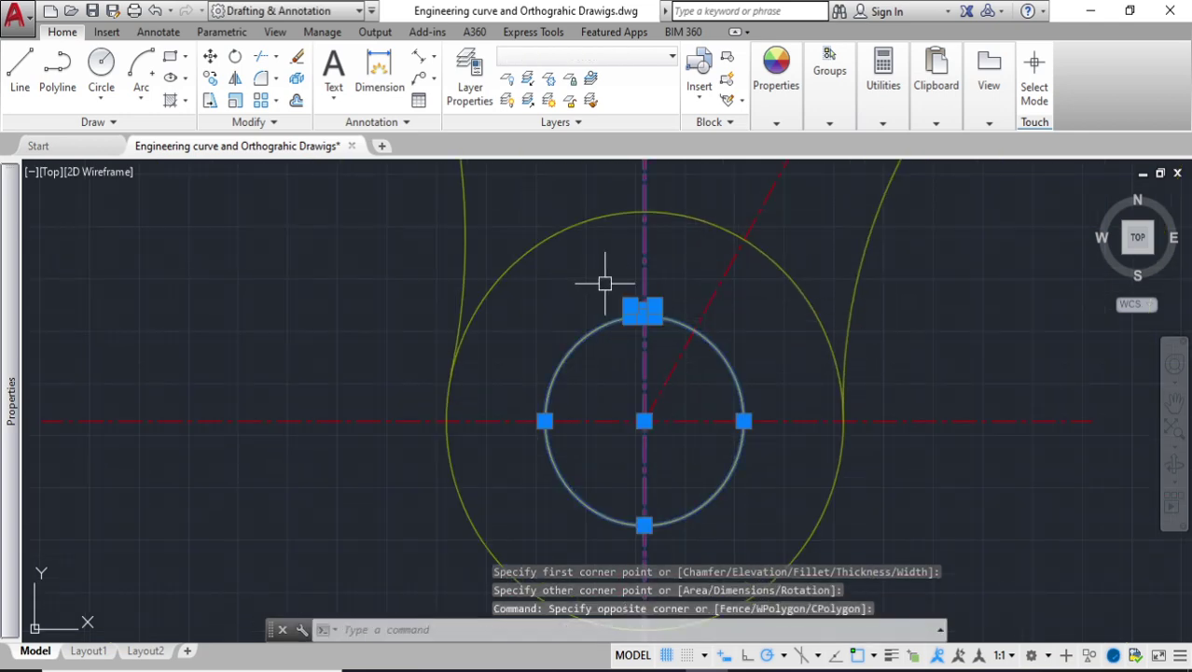
key("Return")
scroll(611, 291, "up", 3)
scroll(600, 333, "up", 1)
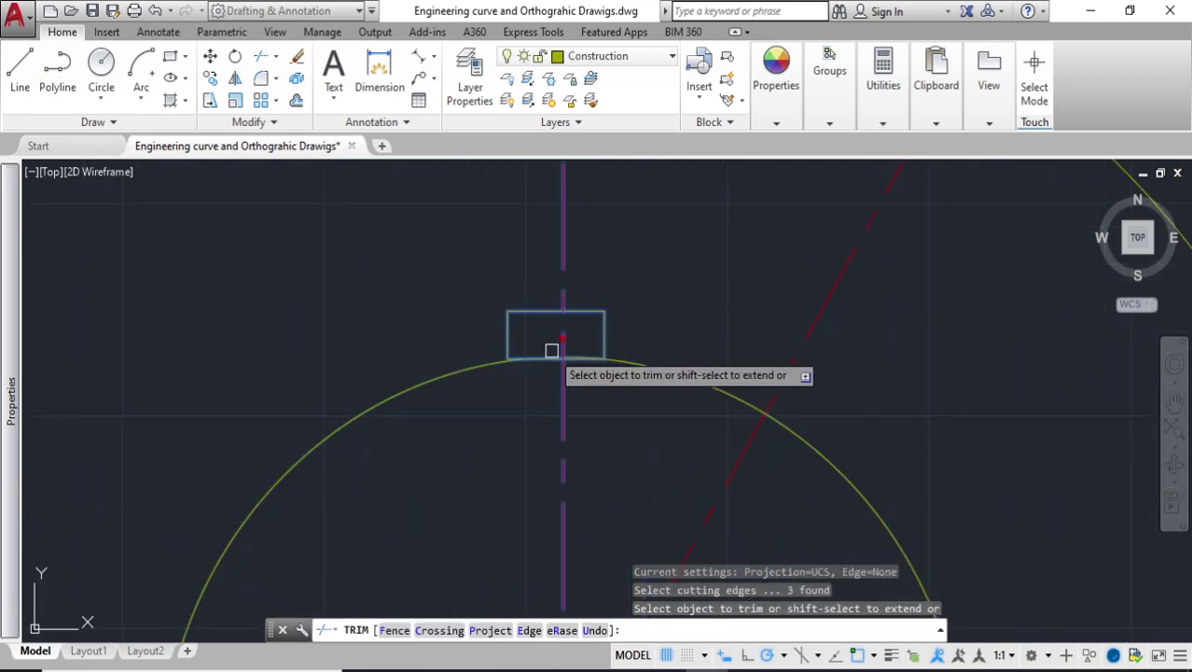
left_click(538, 354)
left_click(570, 357)
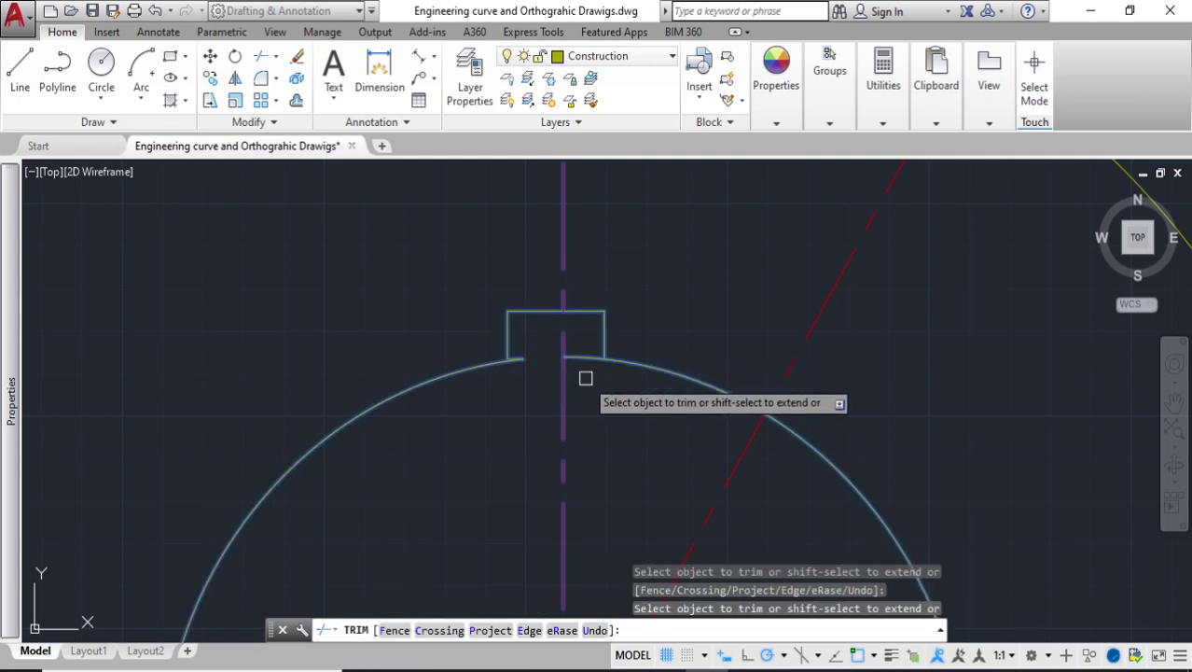
left_click(519, 361)
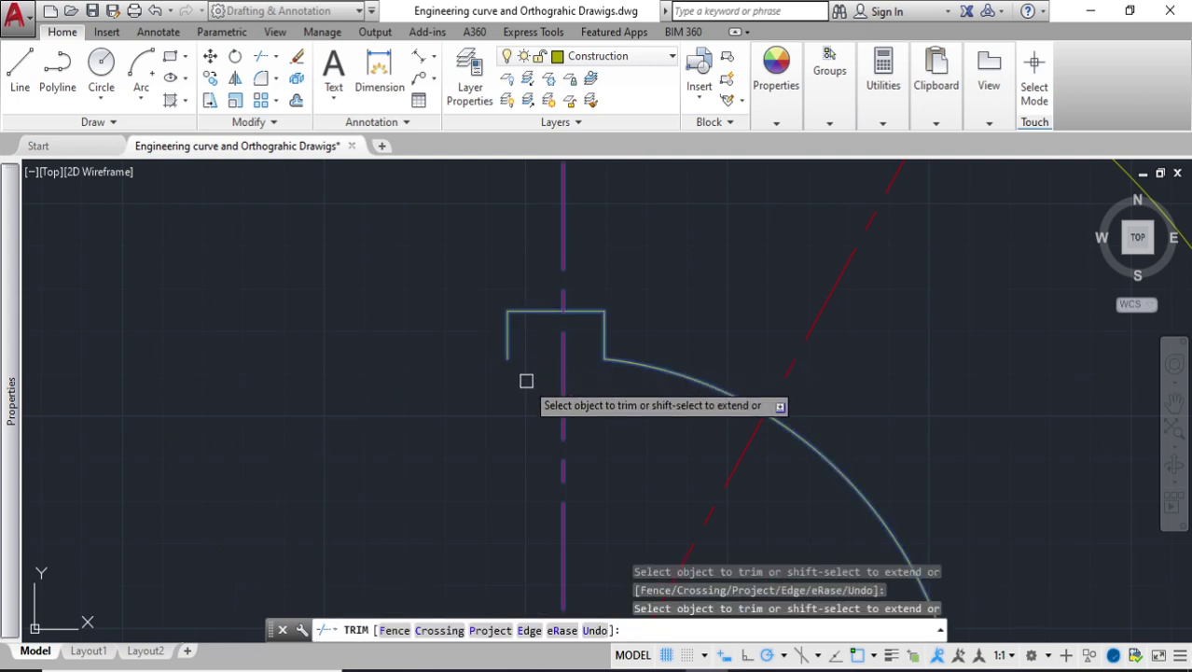
left_click(157, 10)
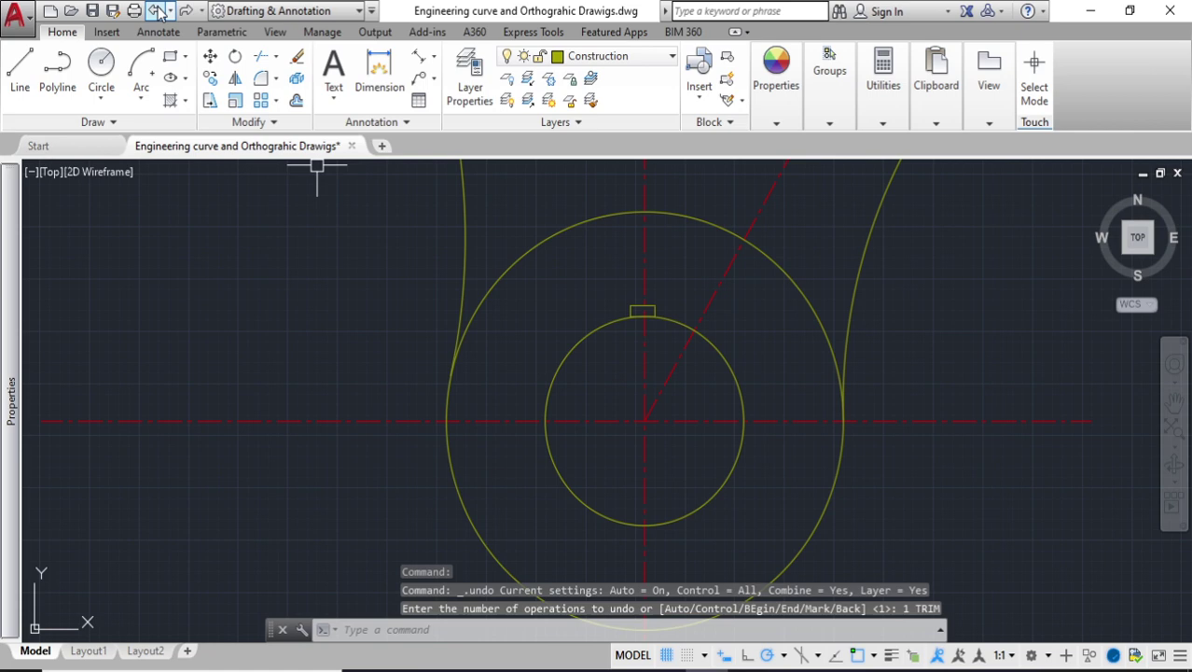
Stretch the keyway rectangle's lower edge down about 0.2 mm so that it lies below the top of the bore circle
scroll(616, 297, "up", 5)
left_click(677, 368)
scroll(731, 393, "up", 2)
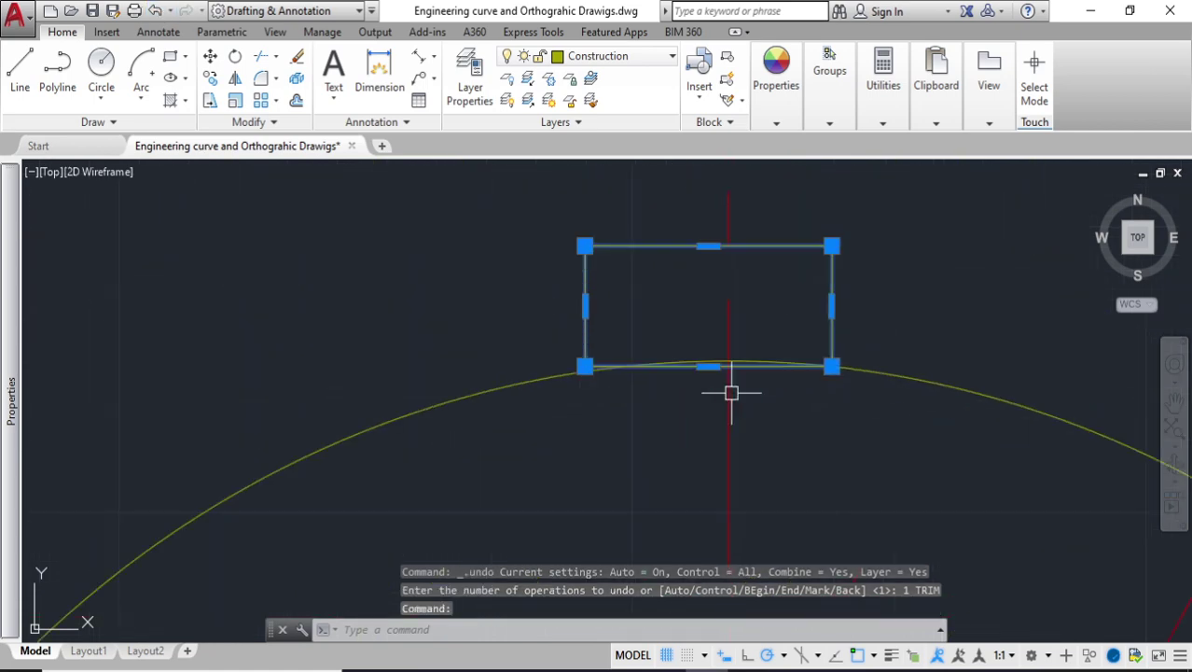
left_click(708, 365)
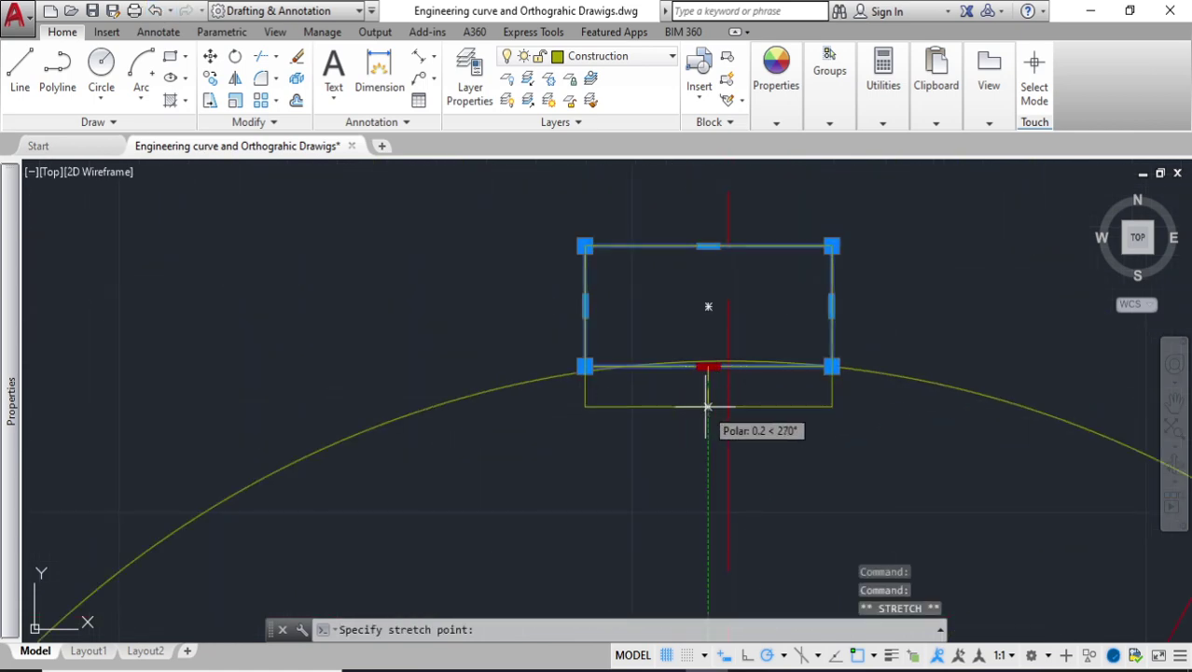
left_click(709, 407)
Trim the rectangle's base and the bore circle's arc within the keyway, using the rectangle, circle and vertical centre line as cutting edges
scroll(719, 376, "down", 5)
left_click(819, 459)
left_click(634, 310)
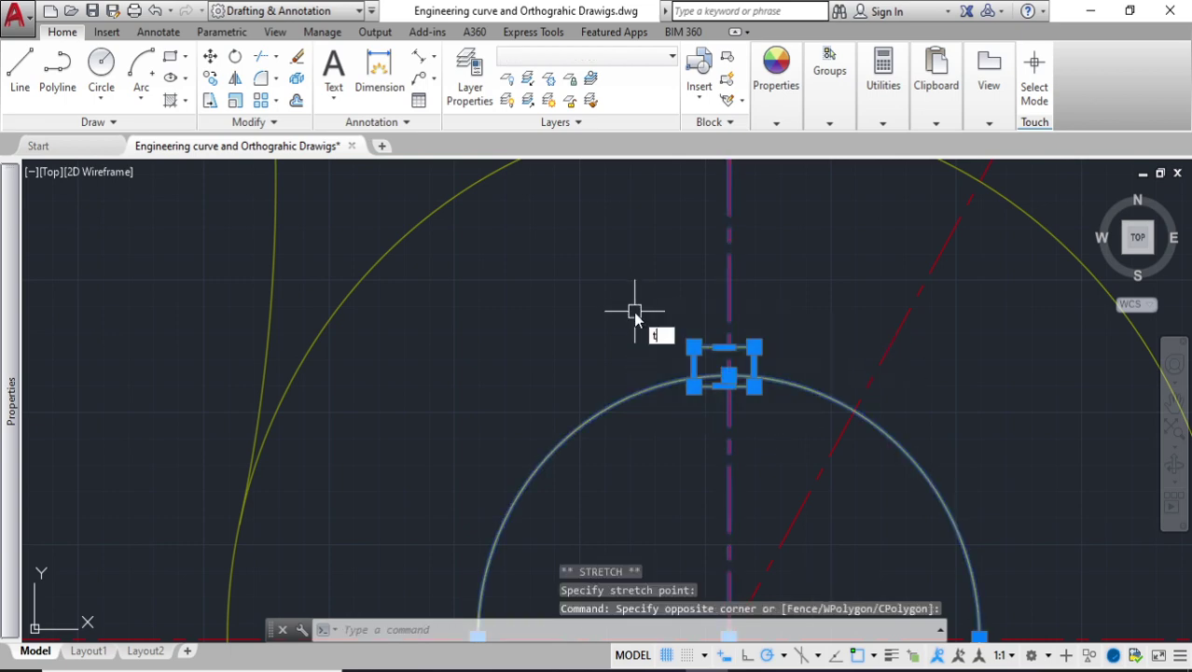
type("tr")
key("Return")
scroll(704, 374, "up", 2)
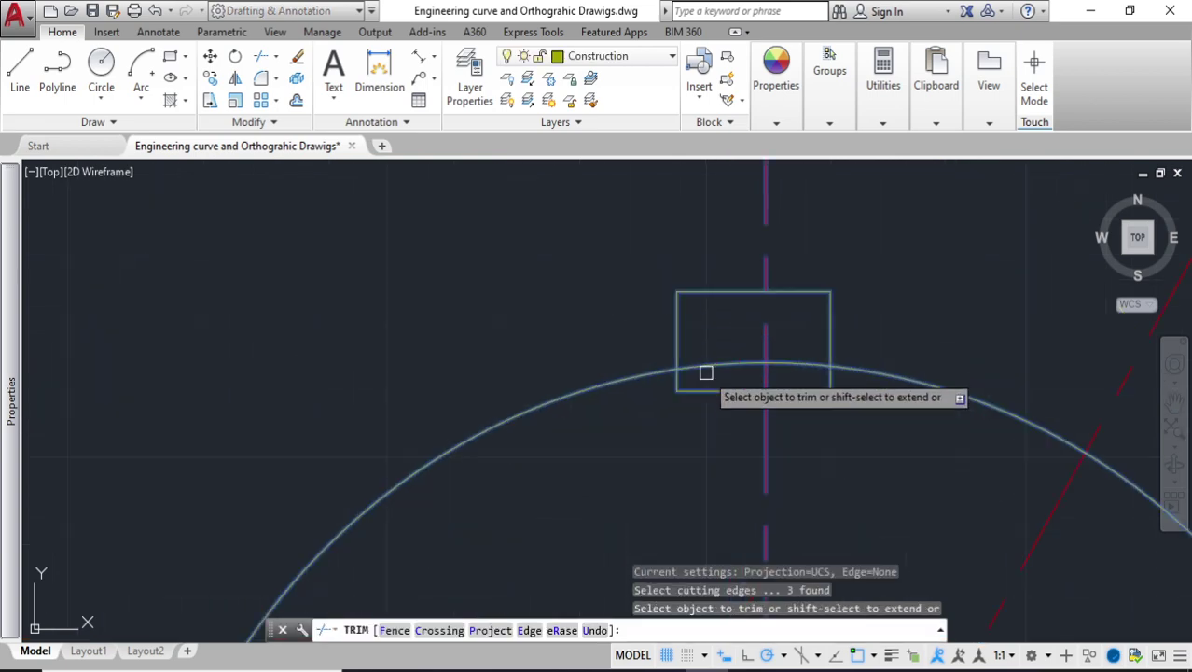
left_click(783, 390)
scroll(742, 373, "down", 3)
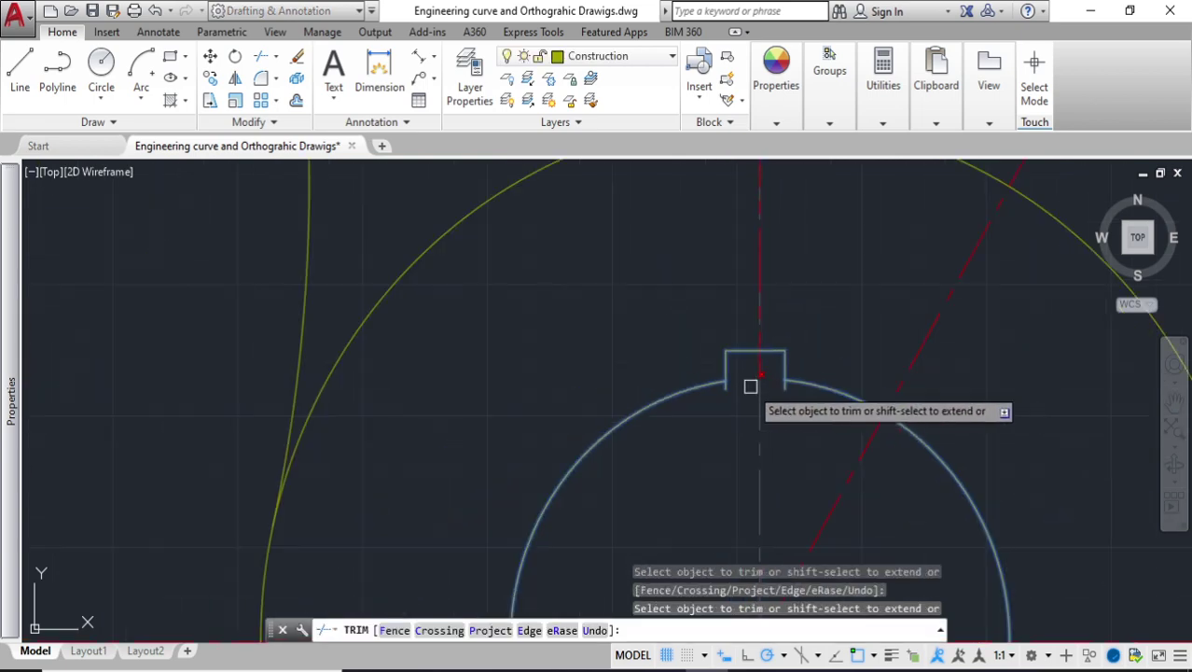
Trim the two short keyway side stubs projecting below the bore circle and end the Trim command
scroll(727, 369, "up", 4)
left_click(700, 374)
left_click(939, 376)
scroll(924, 378, "down", 3)
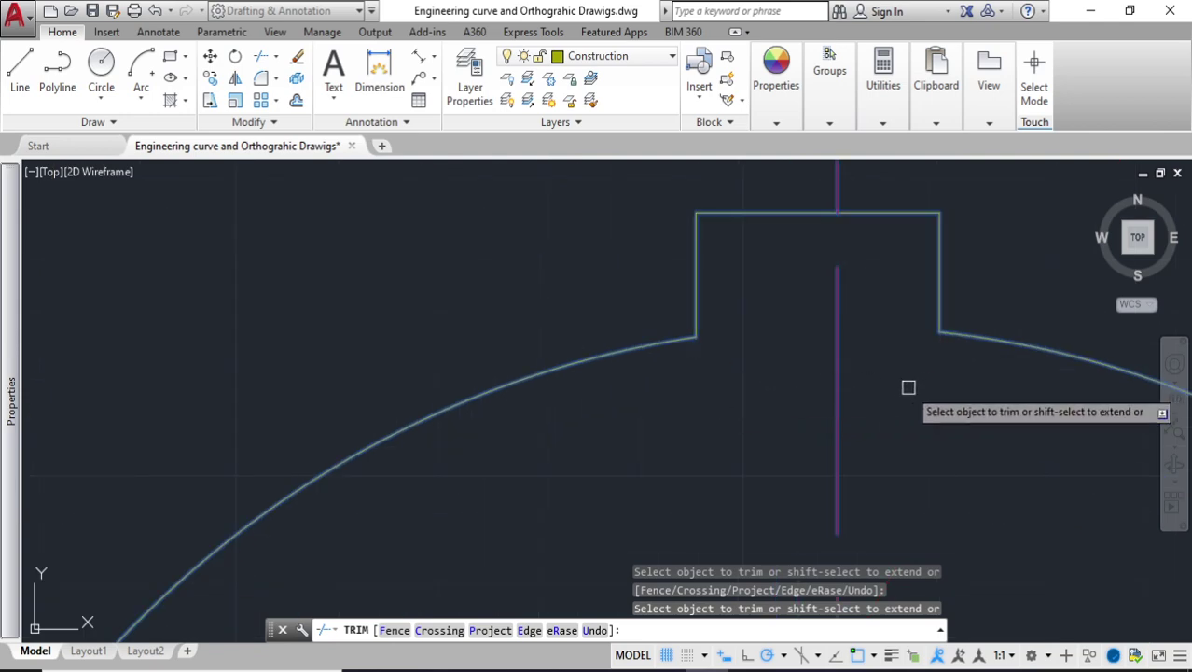
scroll(924, 364, "up", 4)
key("Escape")
Move the whole cam drawing with its centre lines into the bordered sheet, between the engine part and the title block
scroll(935, 346, "down", 4)
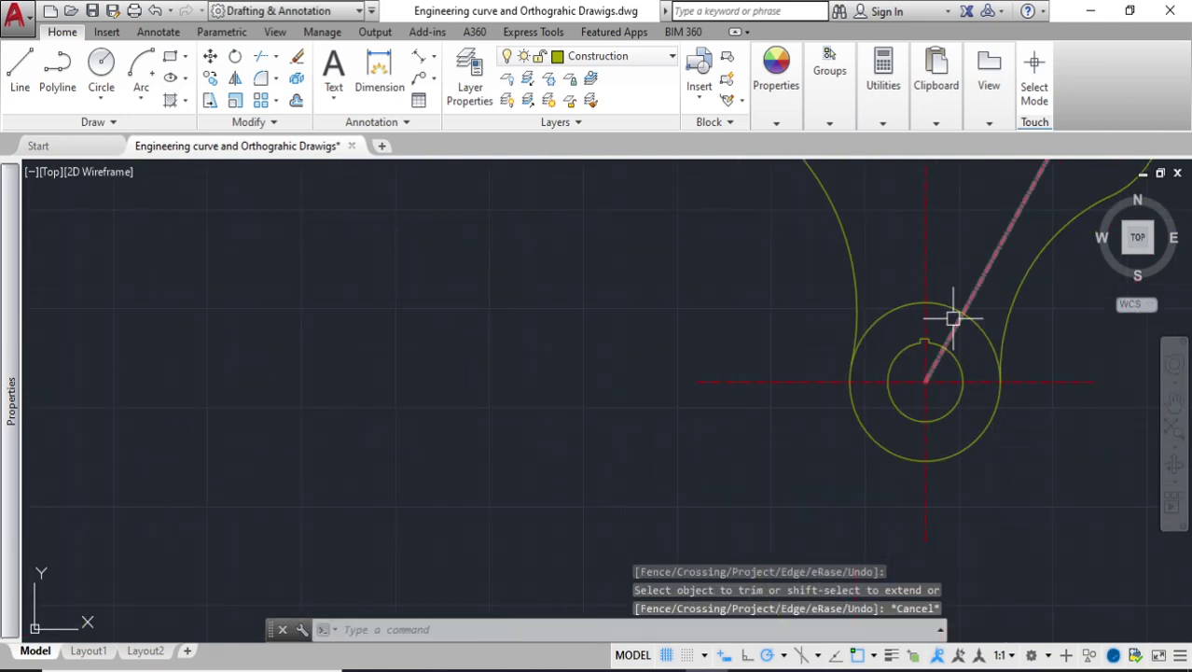
scroll(799, 353, "up", 5)
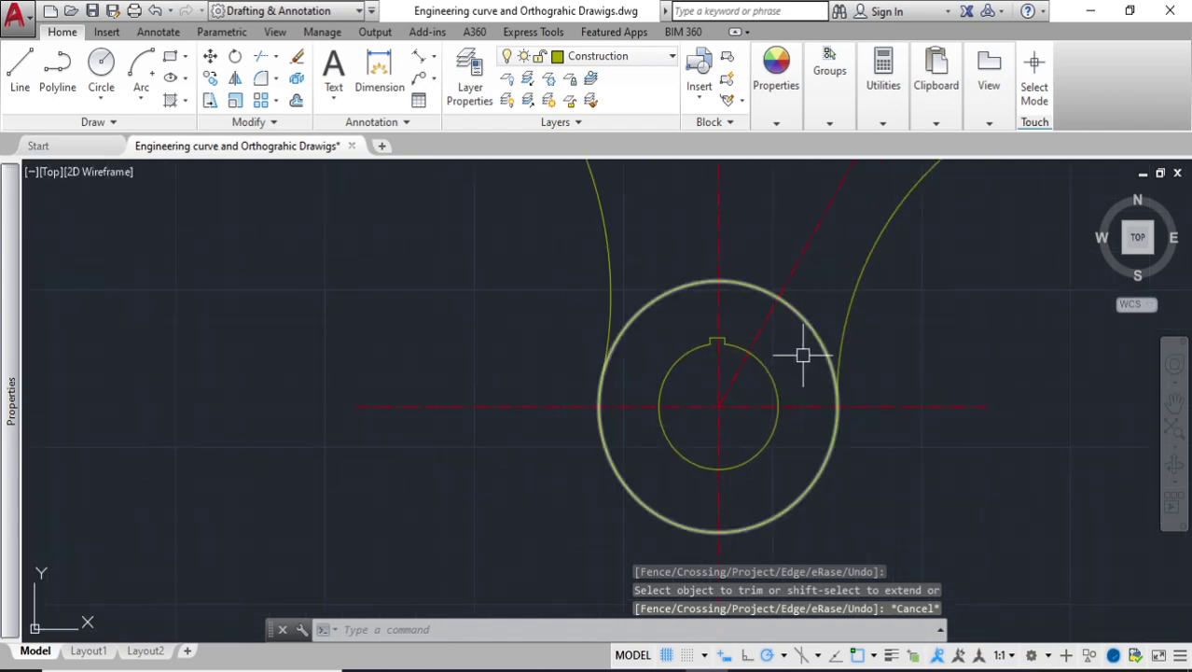
scroll(761, 336, "down", 1)
scroll(765, 328, "up", 2)
scroll(790, 298, "down", 6)
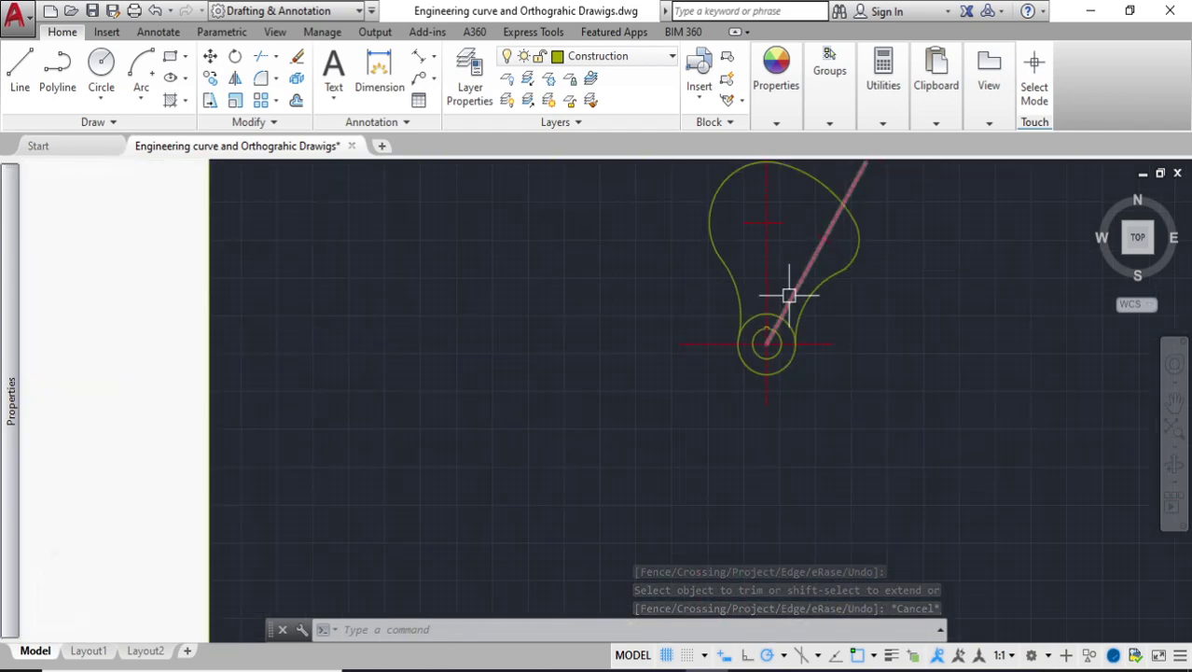
left_click(820, 345)
left_click(786, 299)
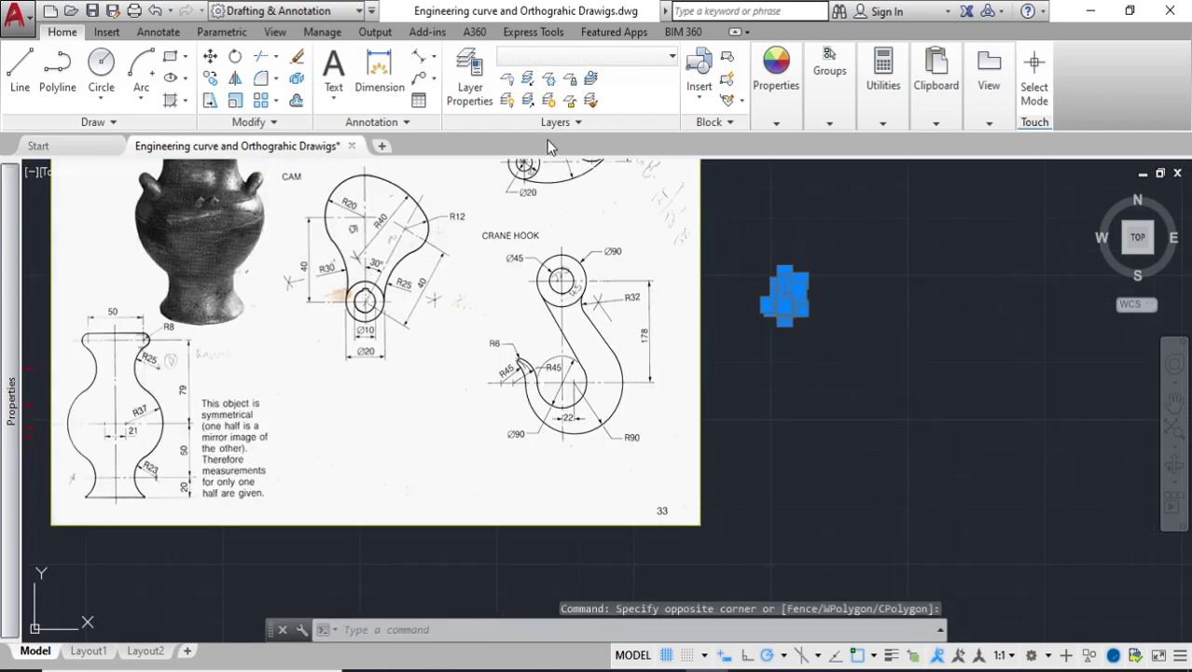
left_click(209, 56)
left_click(815, 308)
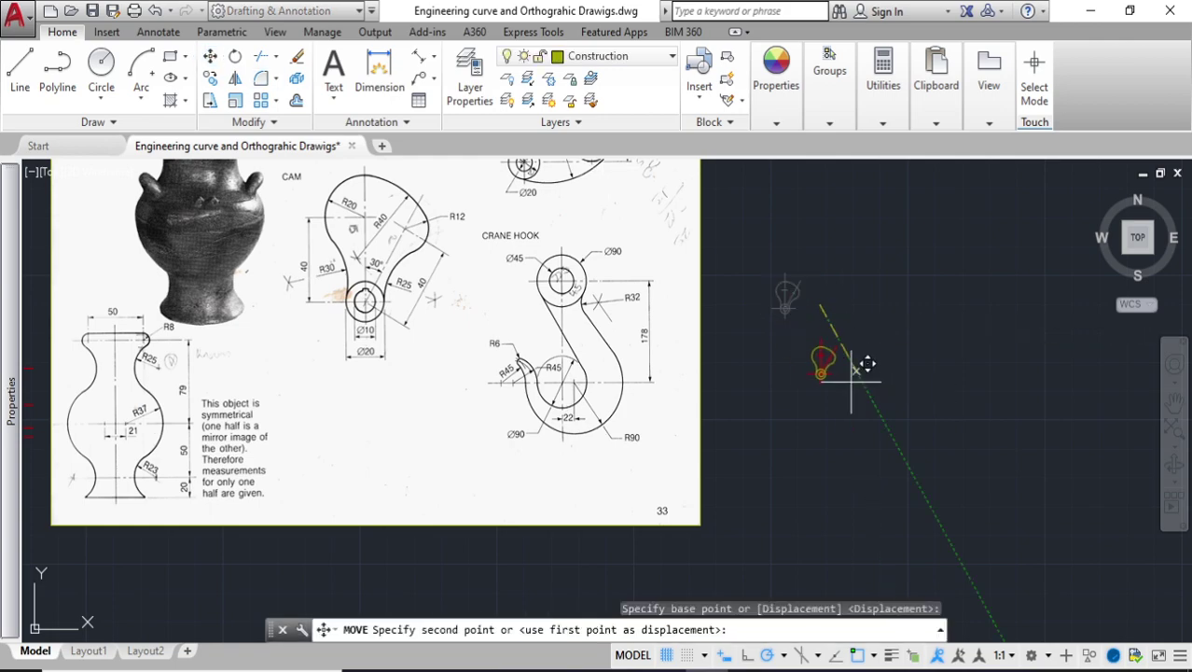
scroll(831, 340, "down", 5)
scroll(905, 341, "up", 3)
scroll(560, 340, "up", 4)
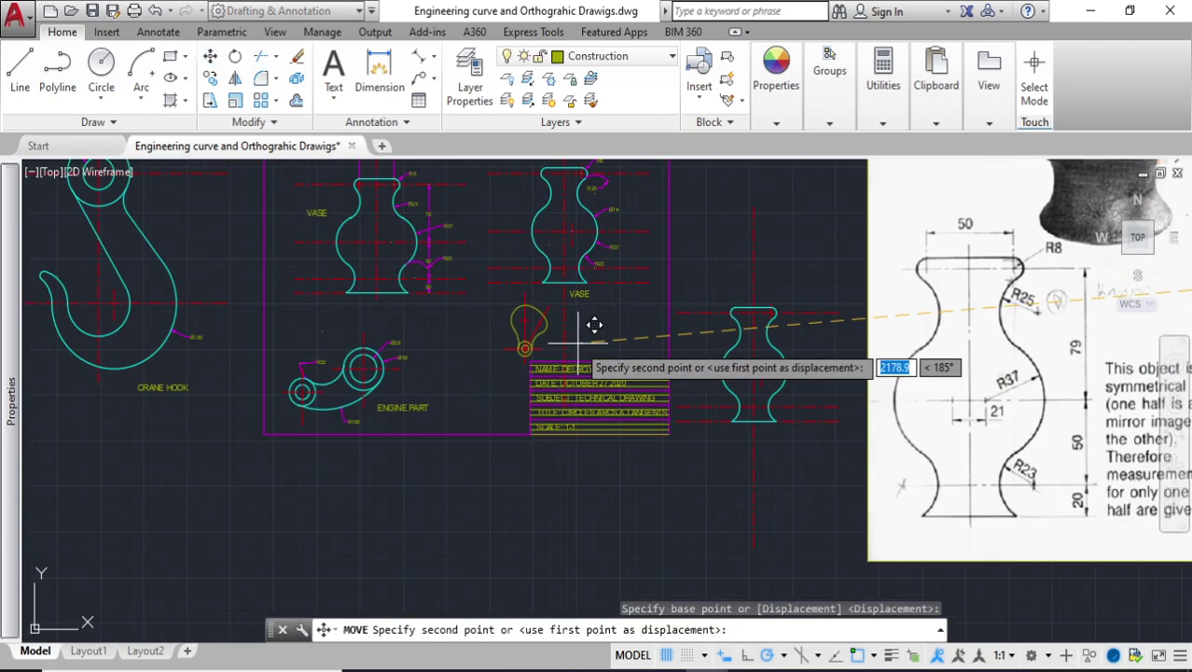
left_click(525, 359)
Match the vase outline's Object line properties onto the arcs of the cam's upper lobe and its small nose arc
scroll(546, 265, "up", 4)
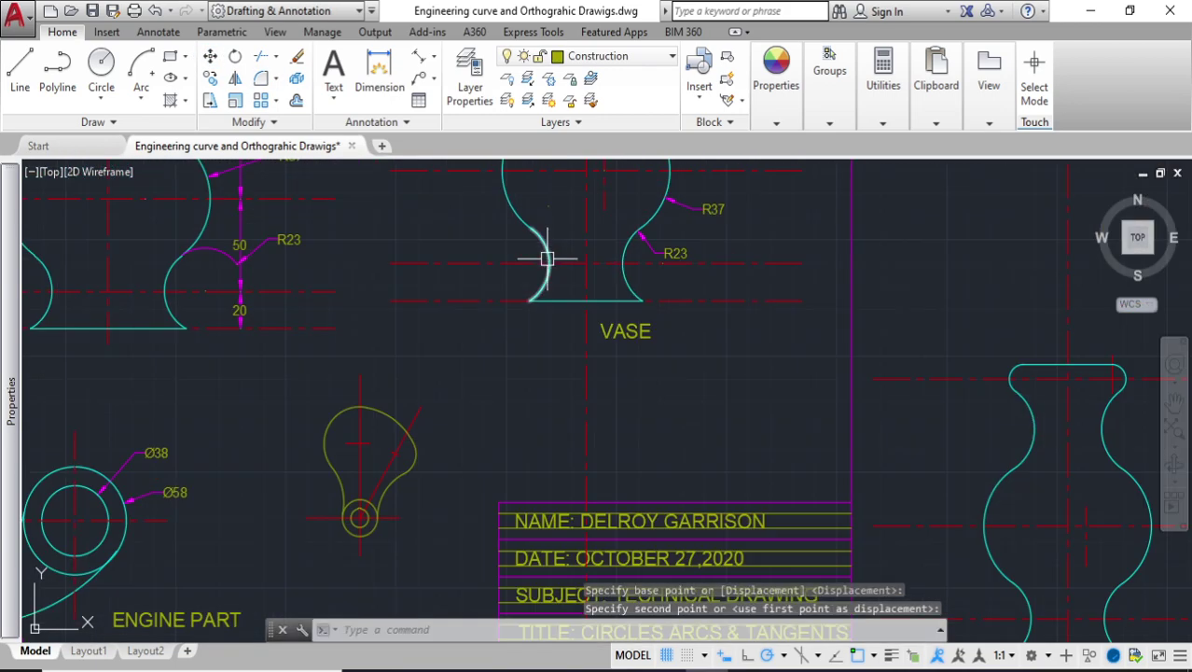
left_click(544, 241)
type("ma")
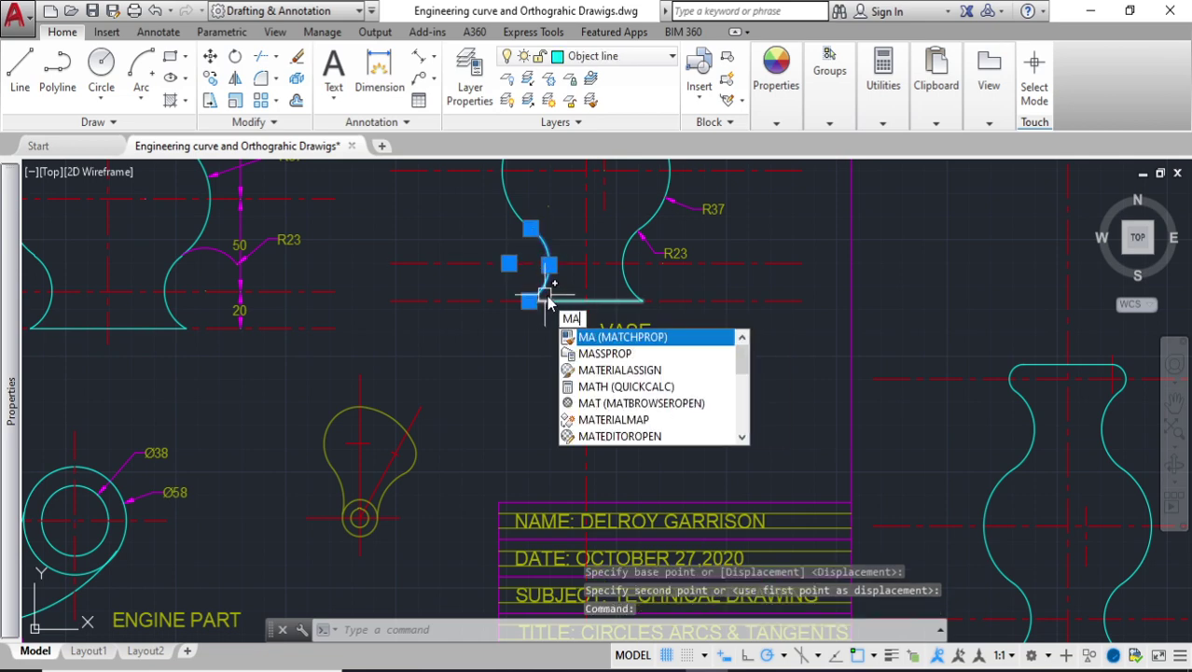
key("Return")
left_click(355, 417)
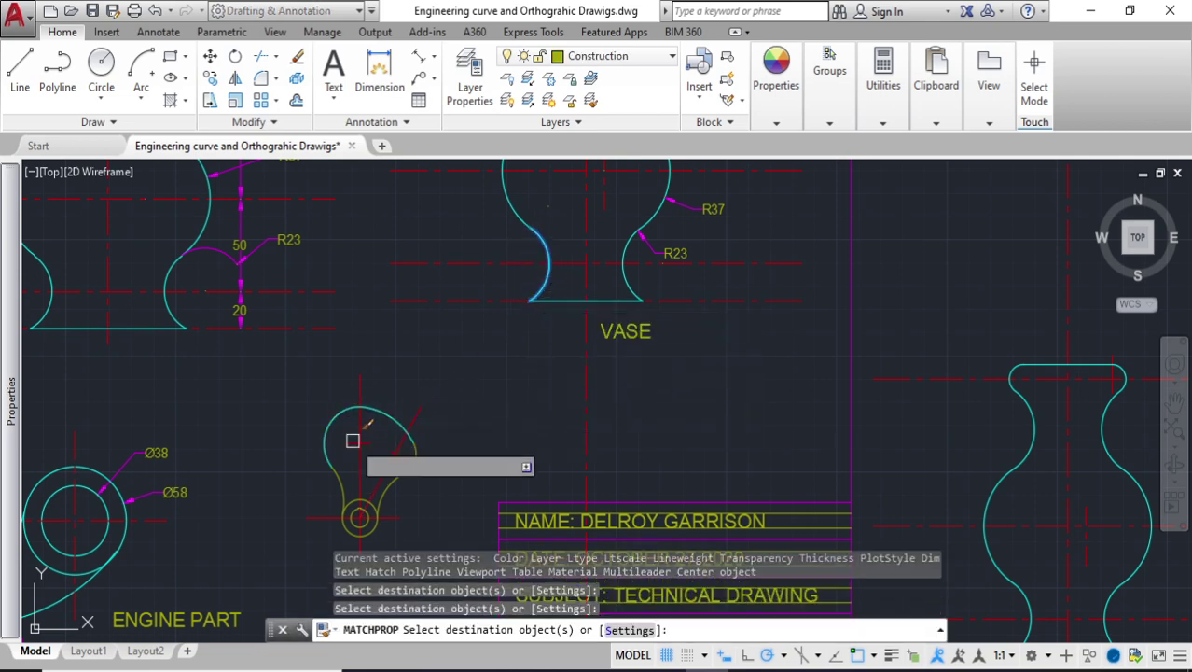
left_click(422, 458)
Apply the same matched object-line properties to the two concave flank arcs of the cam
middle_click_drag(392, 492, 409, 365)
scroll(409, 364, "up", 4)
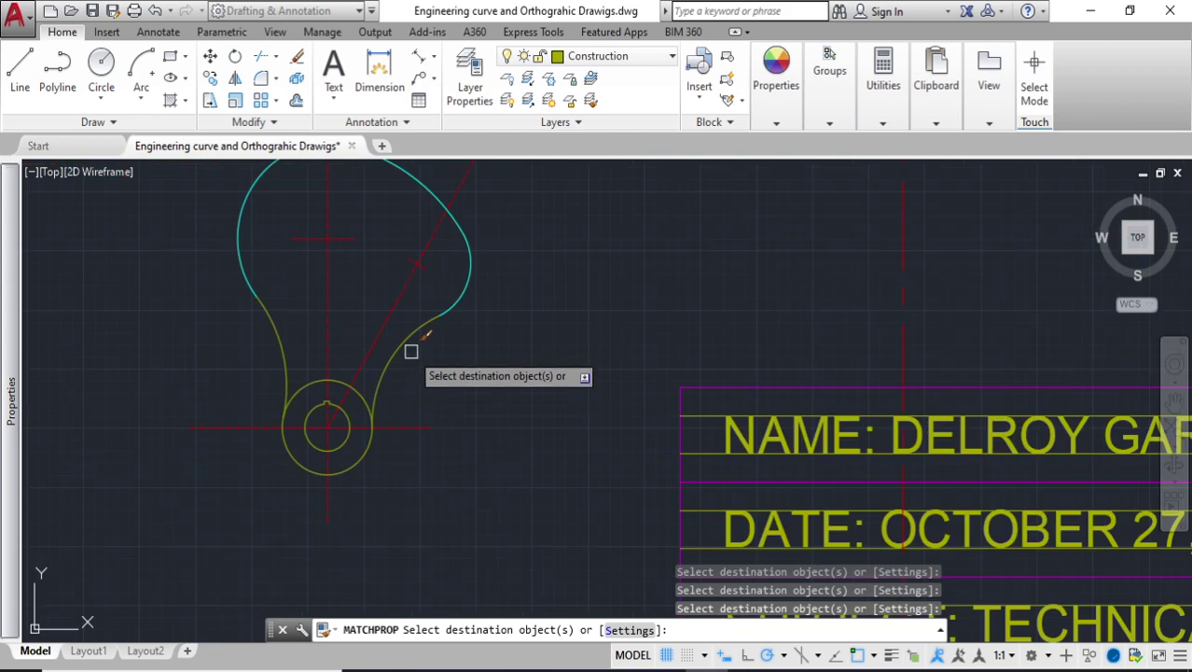
left_click(282, 328)
Match the object-line properties onto the outer hub circle, the bore and the keyway, and end the matching
scroll(274, 389, "up", 3)
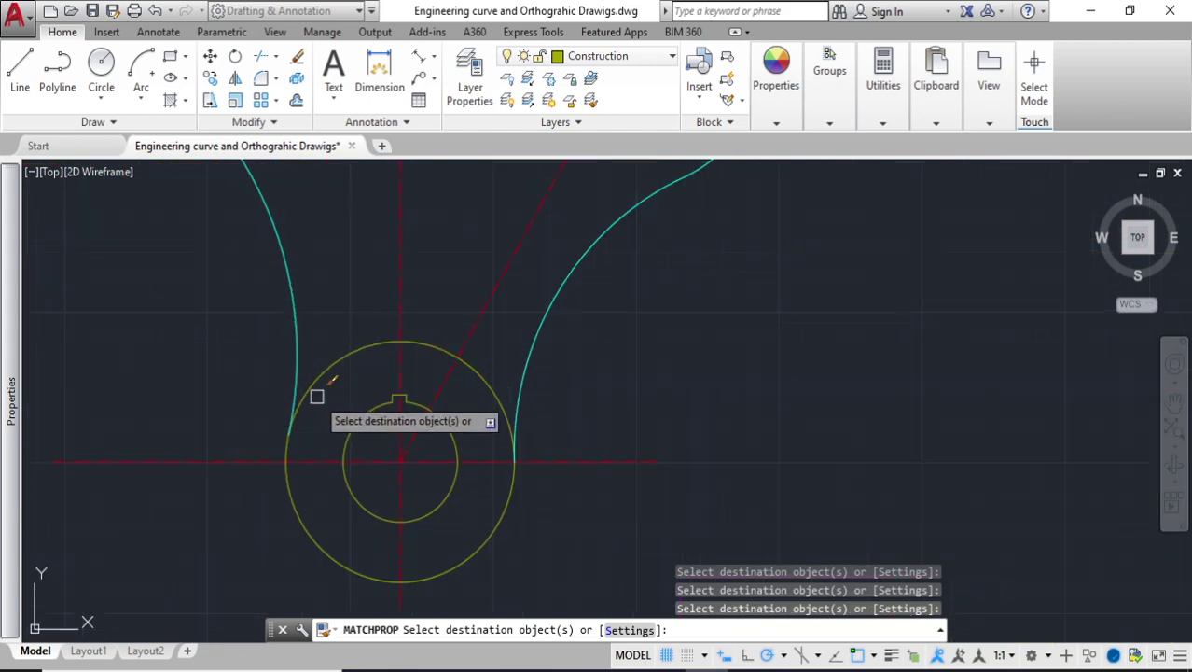
scroll(383, 408, "up", 5)
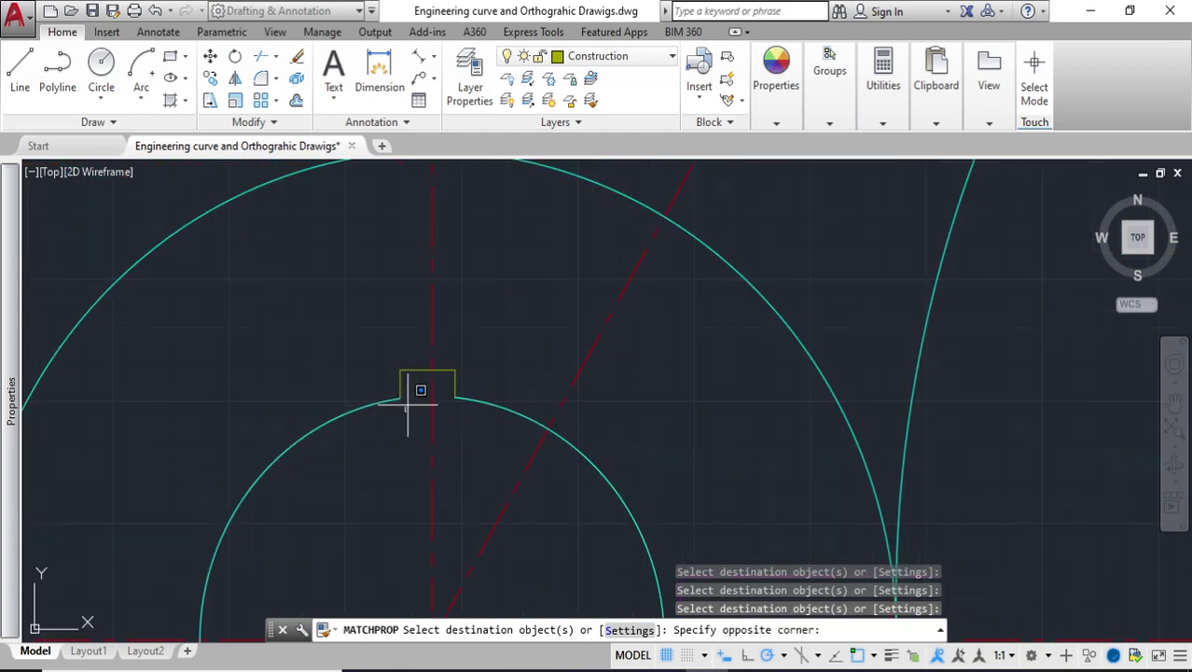
left_click(415, 403)
left_click(399, 403)
left_click(466, 364)
scroll(485, 383, "down", 9)
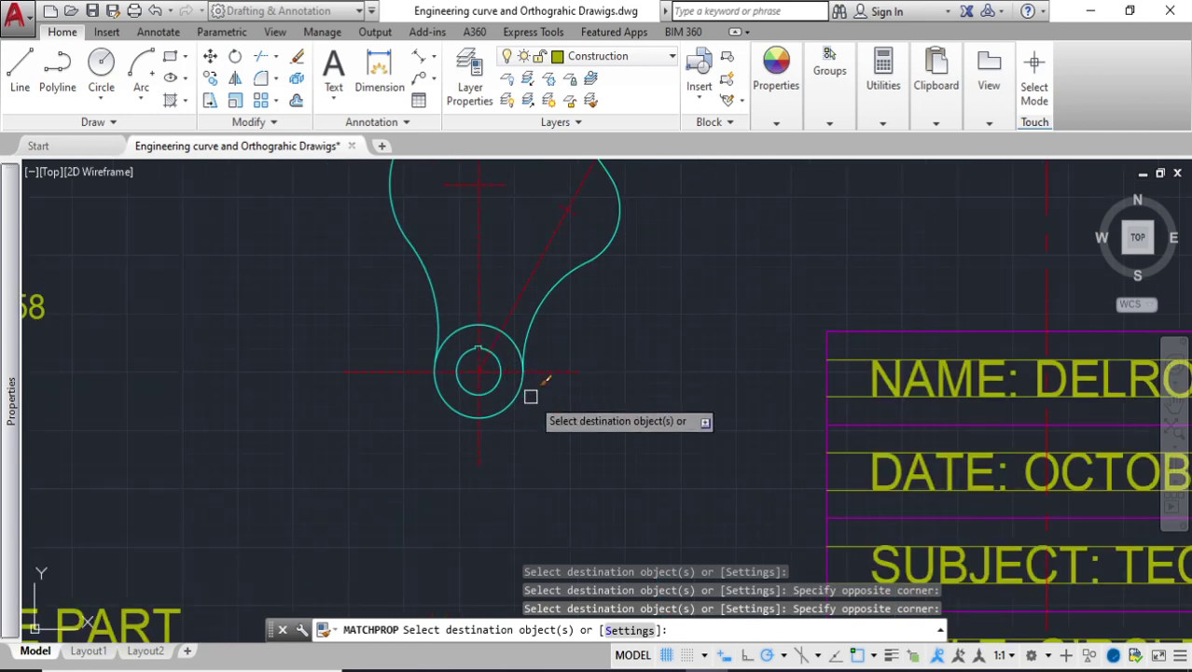
scroll(531, 397, "down", 5)
key("Escape")
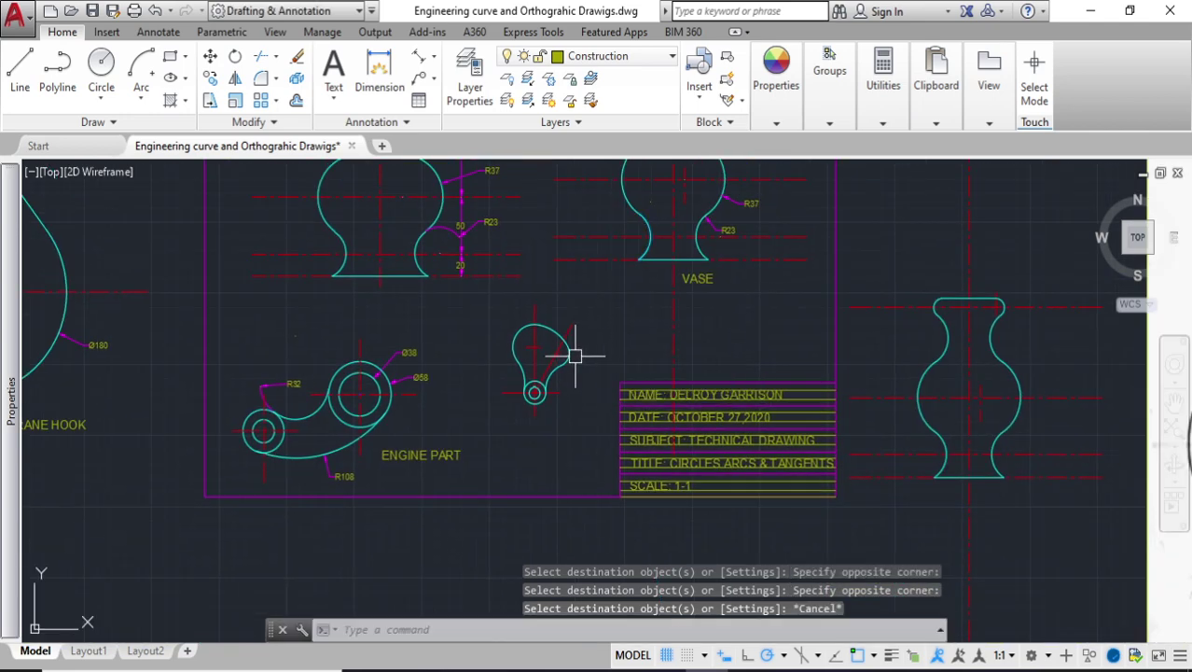
Copy the VASE label from under the second vase to just below the cam and end the Copy command
left_click(719, 290)
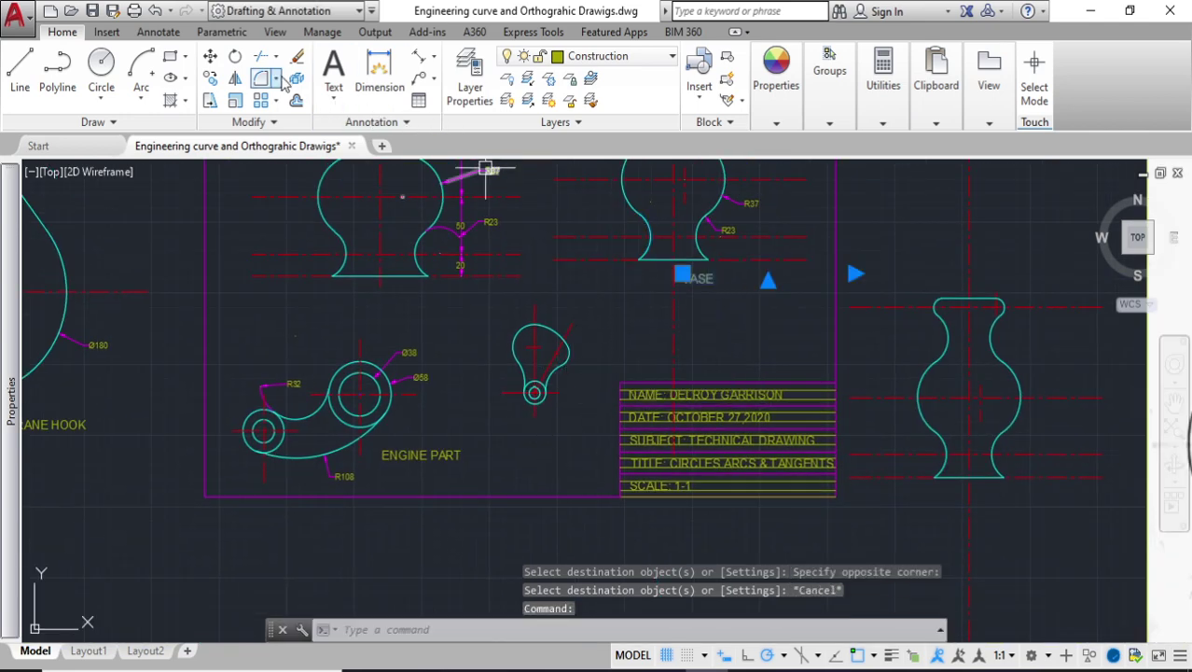
left_click(211, 78)
left_click(684, 276)
scroll(571, 433, "up", 4)
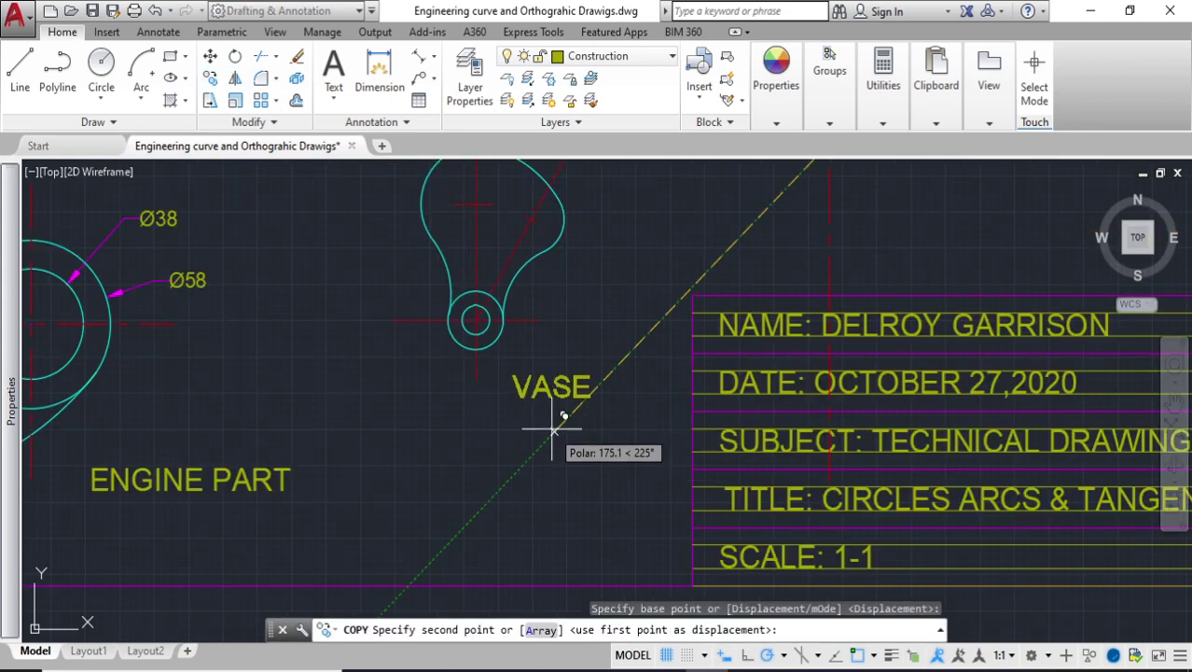
key("Escape")
Change the copied label's text to CAM and close the text editor
double_click(536, 390)
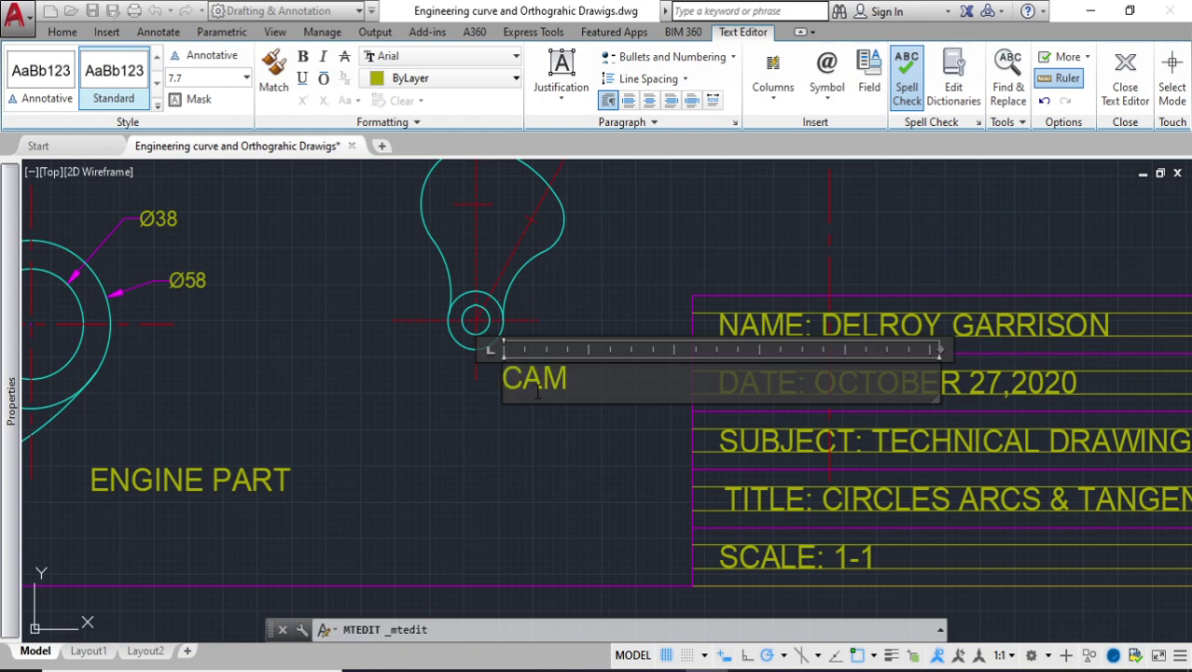
left_click(571, 448)
scroll(567, 440, "down", 4)
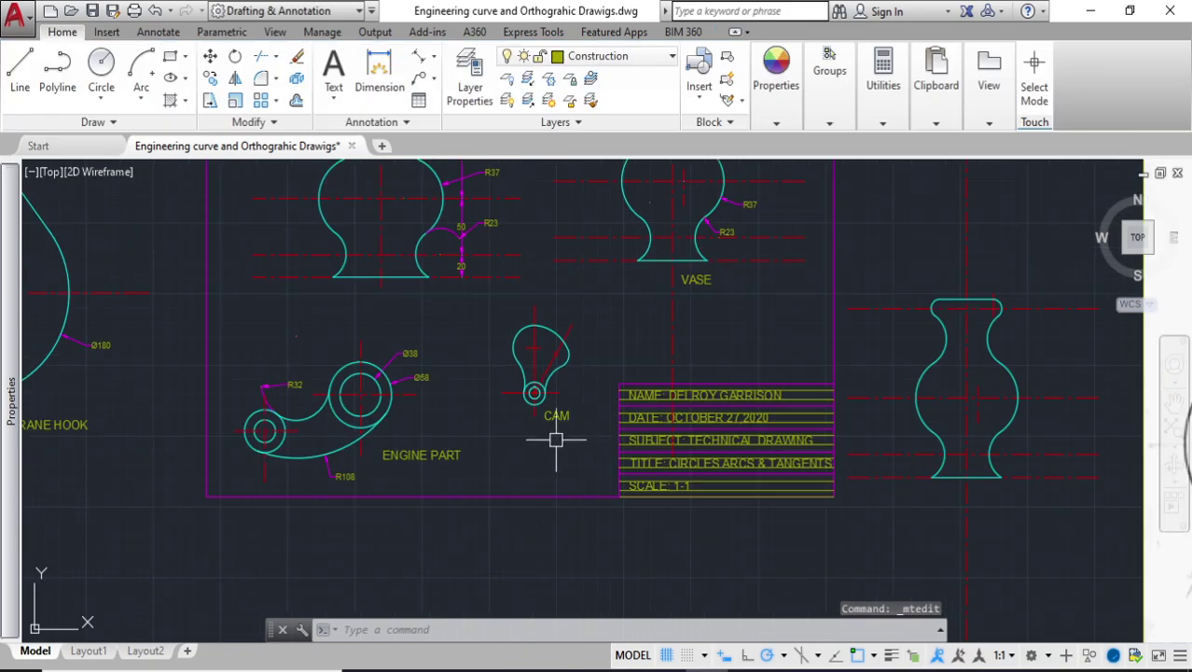
Examine the sheet's layout, comparing the cam and engine part with the other drawings and the reference page
scroll(540, 399, "down", 4)
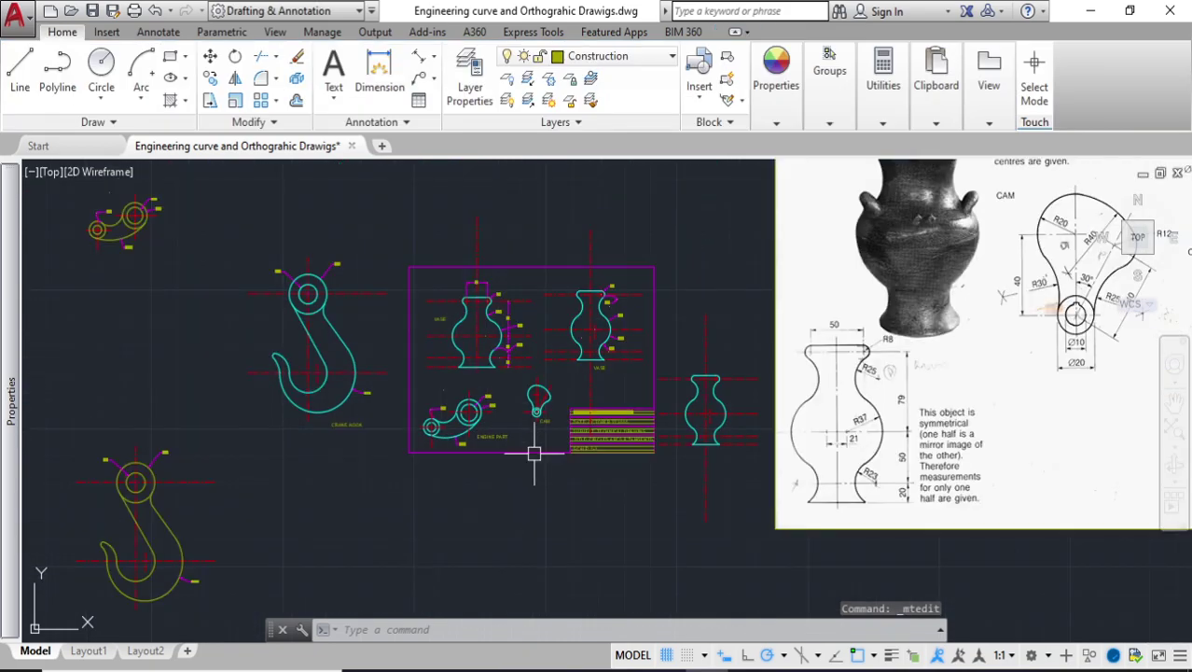
scroll(541, 383, "up", 1)
scroll(541, 384, "up", 2)
scroll(540, 410, "down", 3)
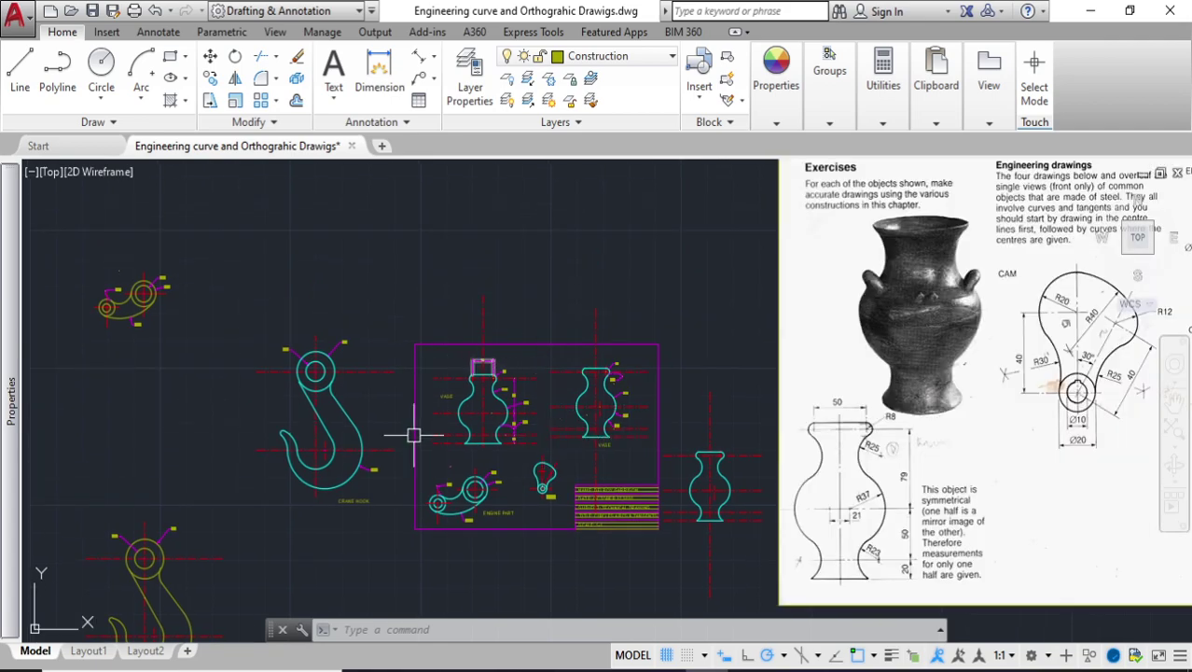
scroll(518, 386, "down", 2)
scroll(476, 392, "down", 2)
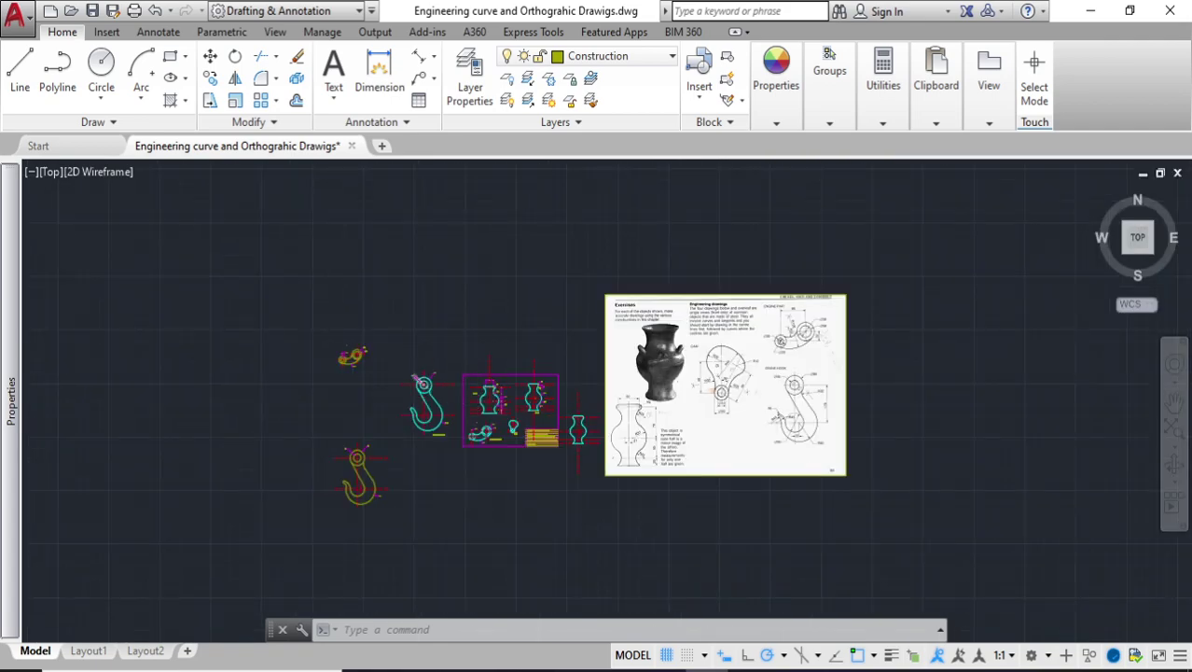
scroll(541, 466, "up", 8)
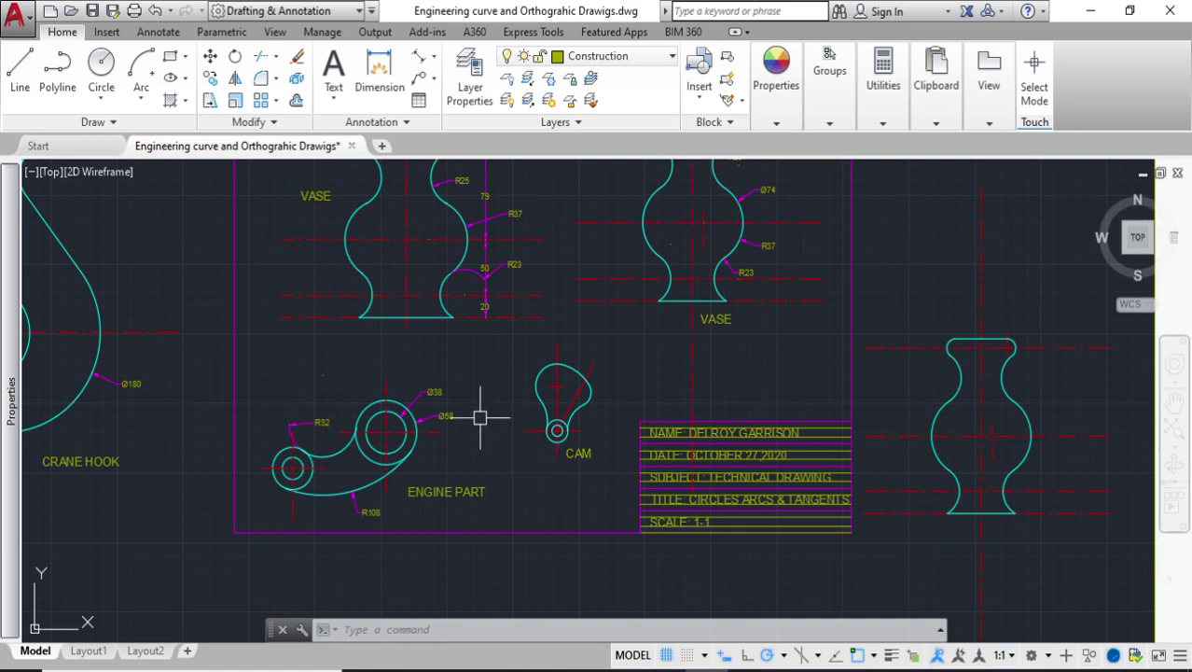
scroll(452, 453, "up", 2)
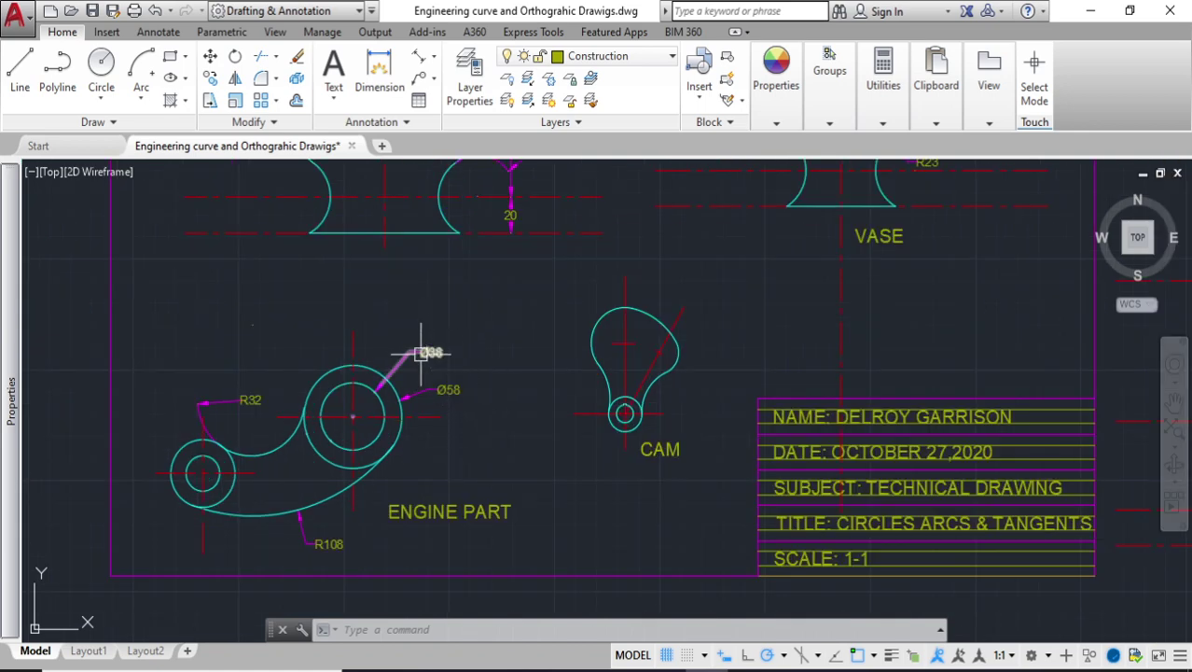
scroll(448, 389, "up", 2)
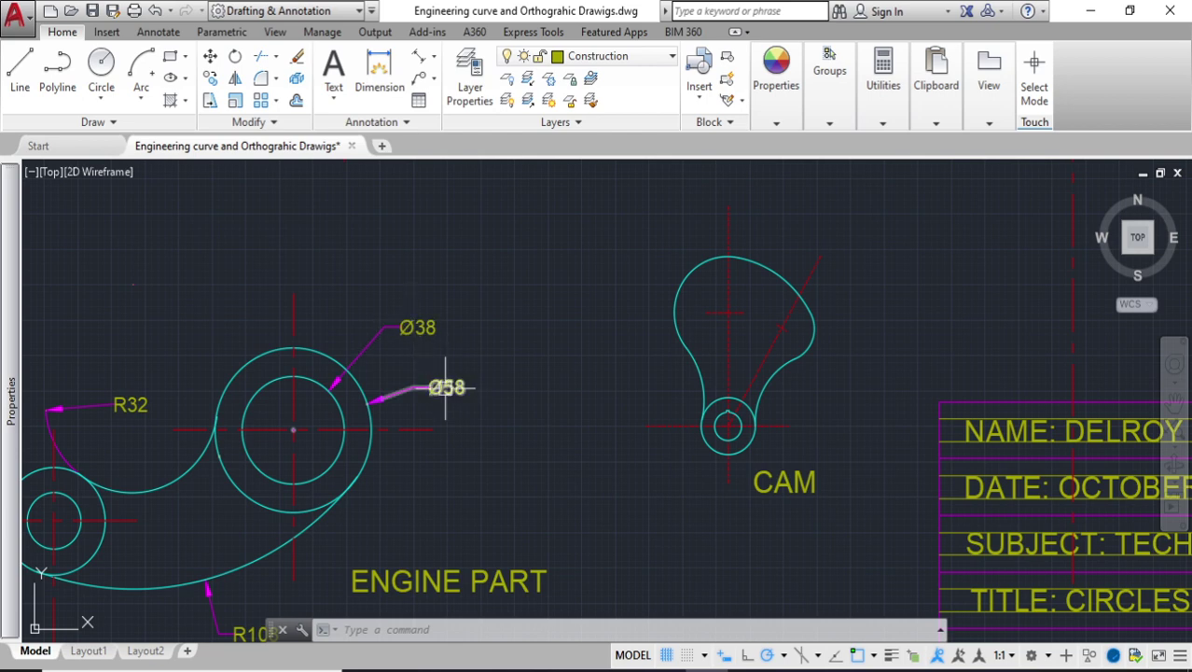
scroll(424, 362, "down", 2)
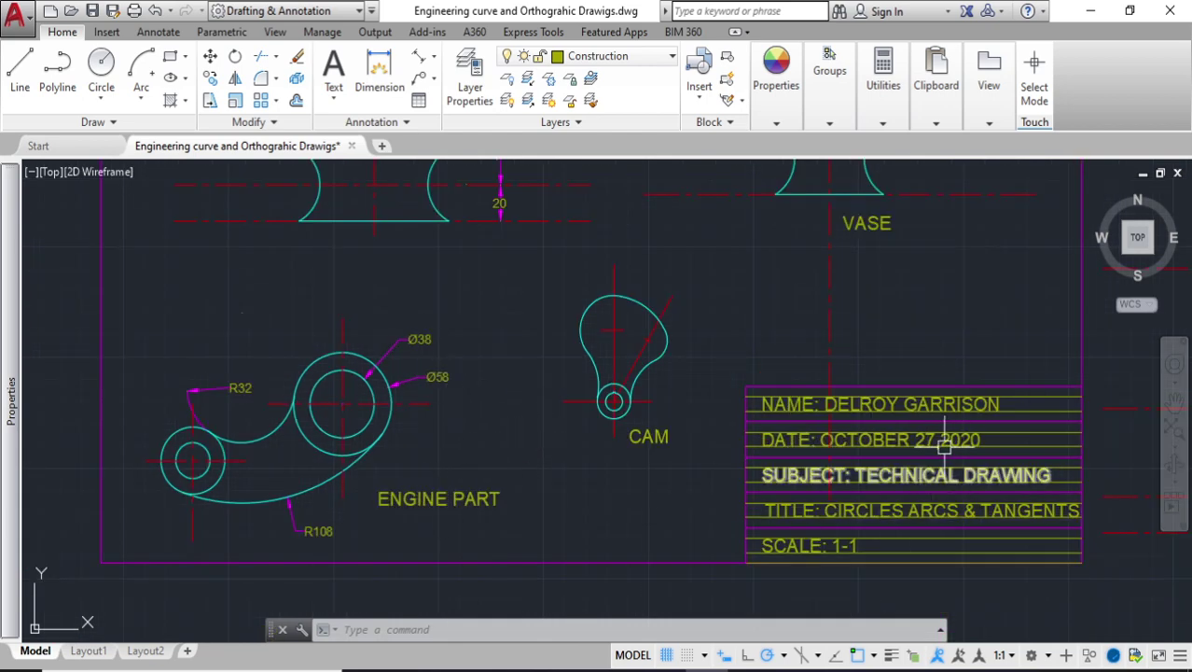
Shorten the second vase's vertical centre line by stretching its lower end up to just below the VASE label, clear of the title block
scroll(938, 448, "down", 2)
left_click(871, 374)
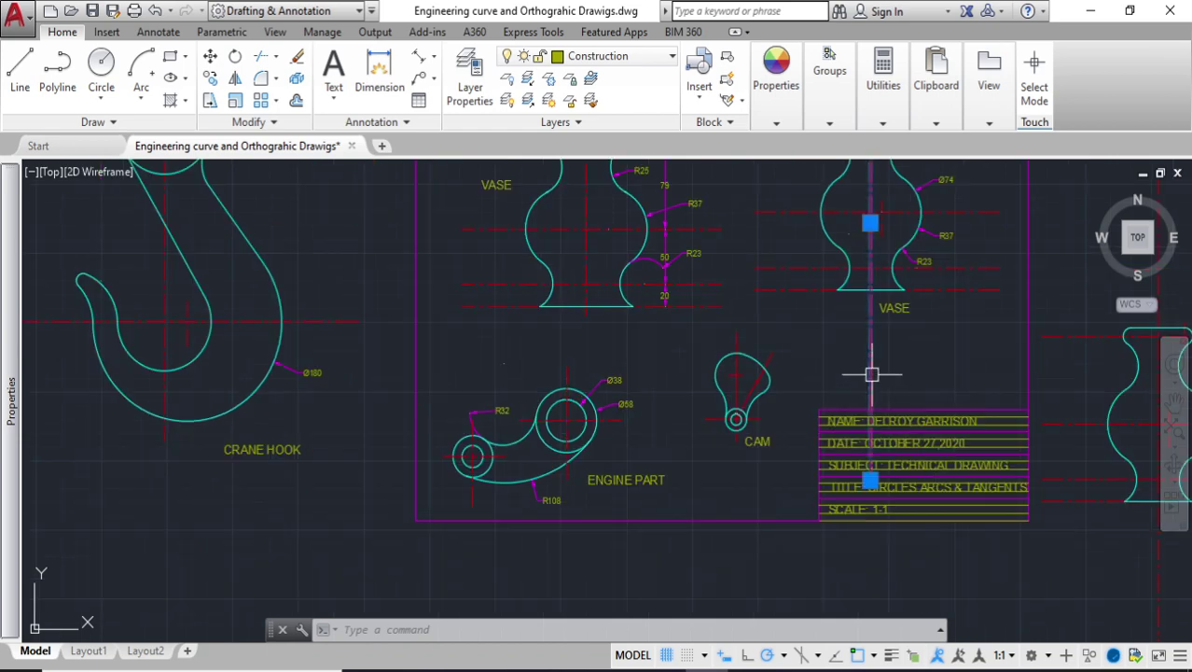
left_click(870, 480)
scroll(780, 401, "down", 3)
scroll(669, 324, "up", 3)
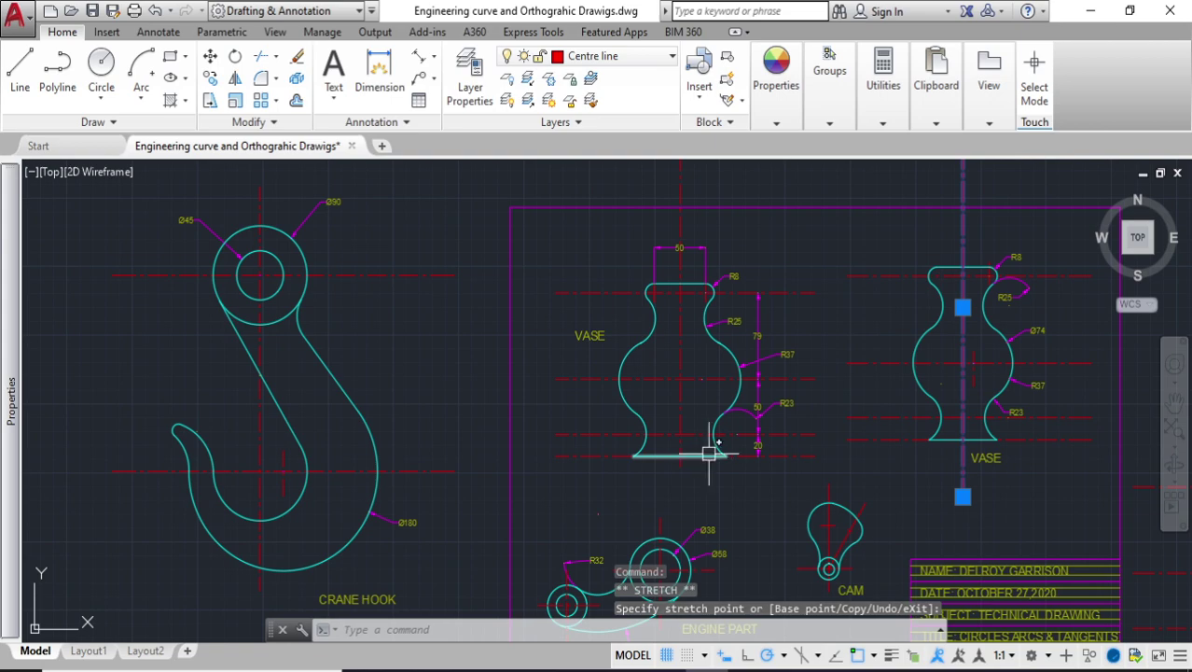
key("Escape")
Review the finished sheet, including the title block text, alongside the crane hooks, spare vase and reference page
scroll(640, 418, "down", 2)
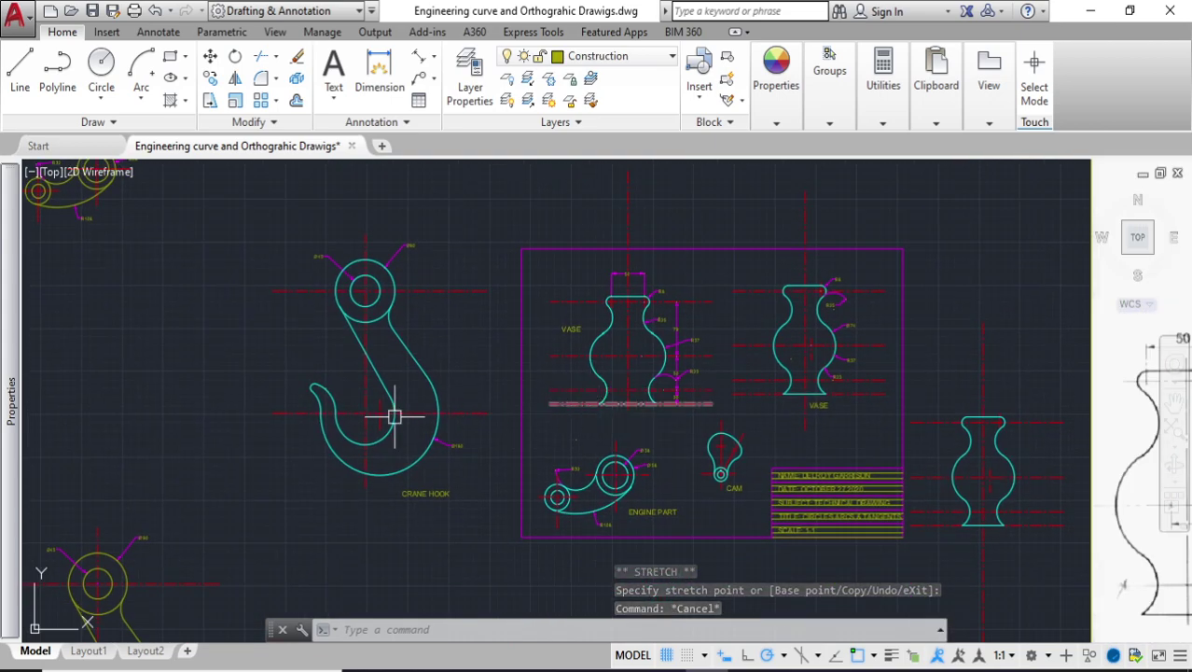
scroll(330, 399, "up", 3)
scroll(477, 405, "down", 5)
scroll(486, 403, "up", 2)
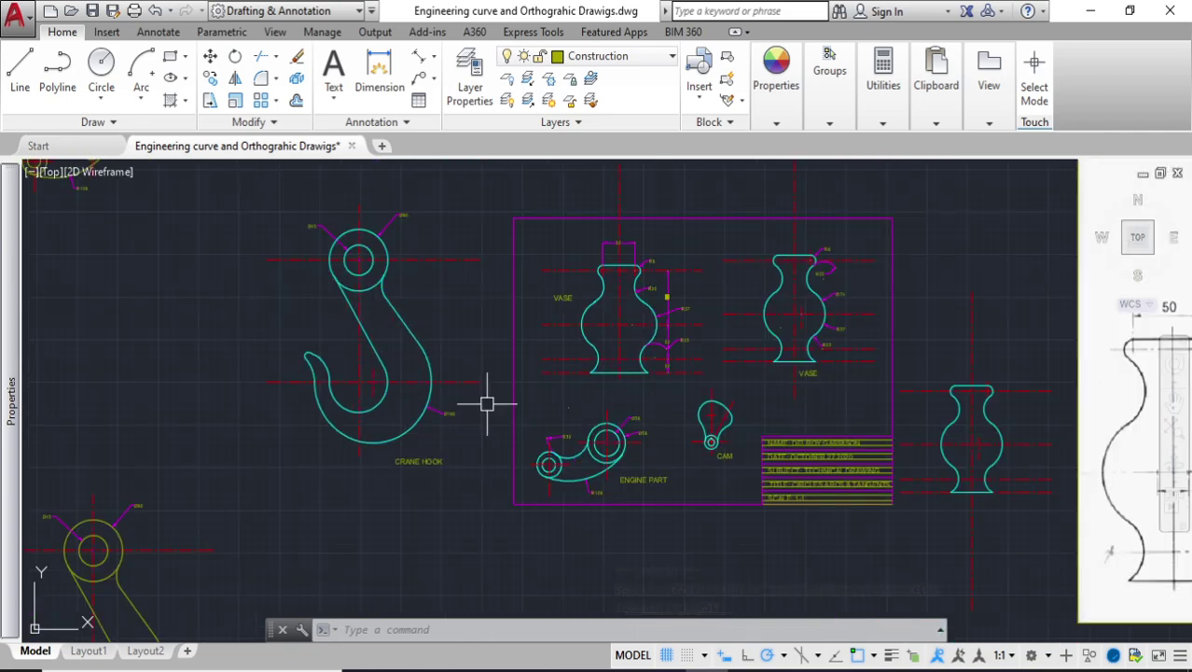
scroll(644, 434, "down", 4)
scroll(641, 422, "up", 4)
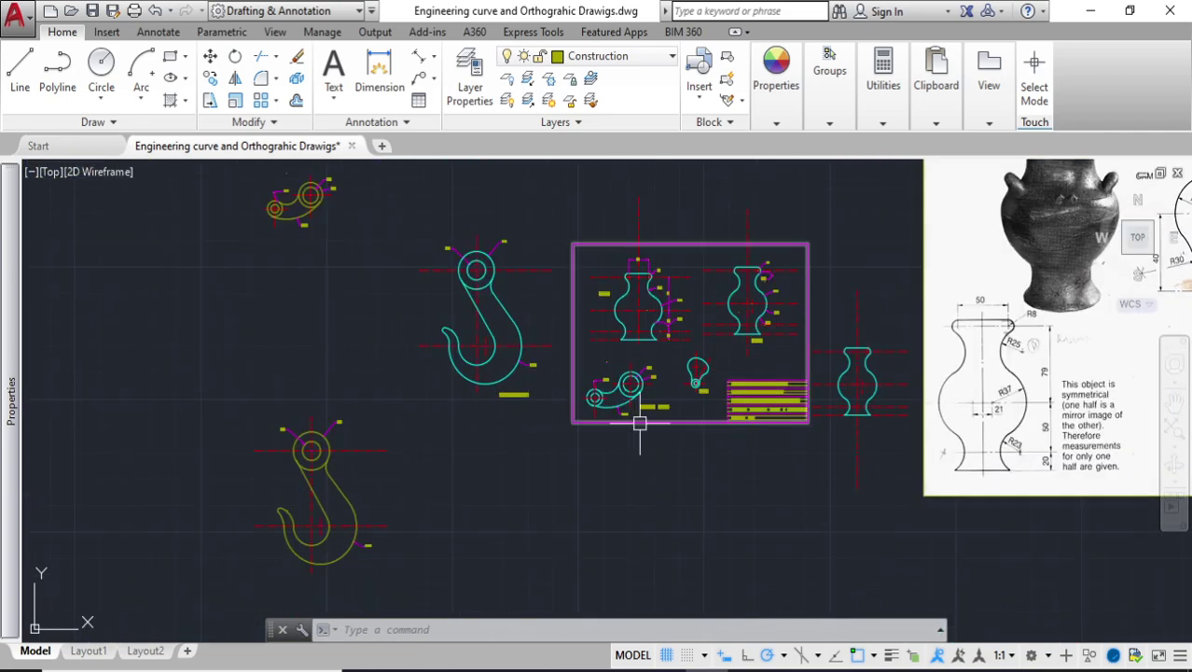
scroll(653, 396, "up", 2)
middle_click_drag(748, 471, 487, 484)
scroll(691, 403, "up", 3)
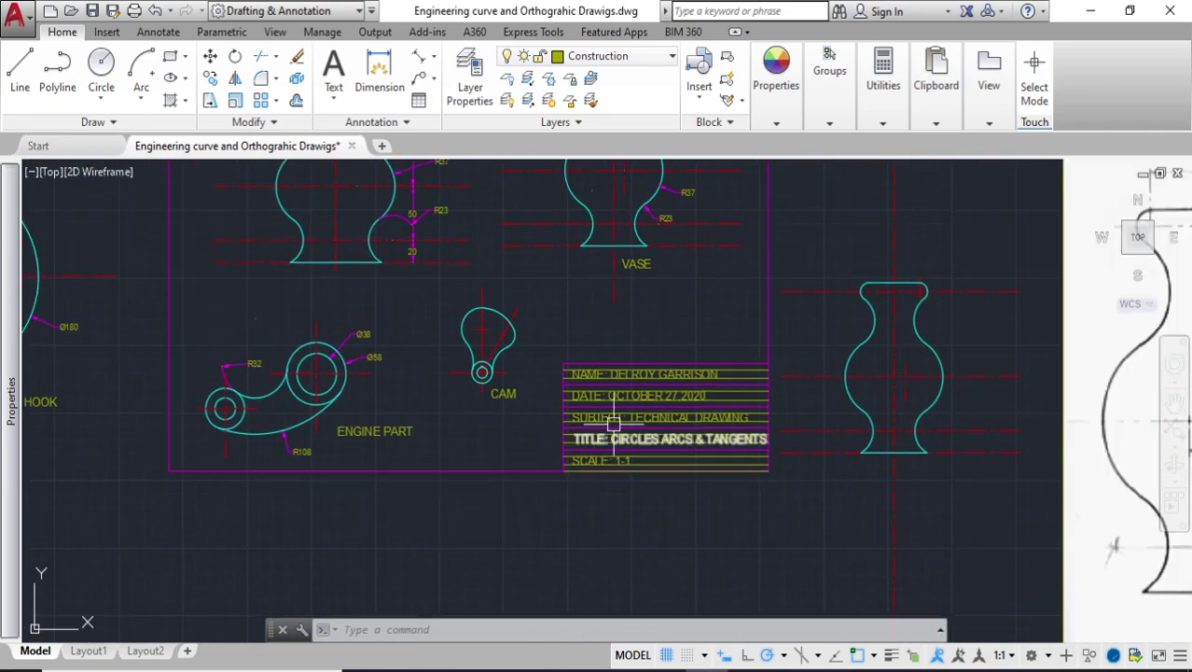
scroll(558, 462, "up", 2)
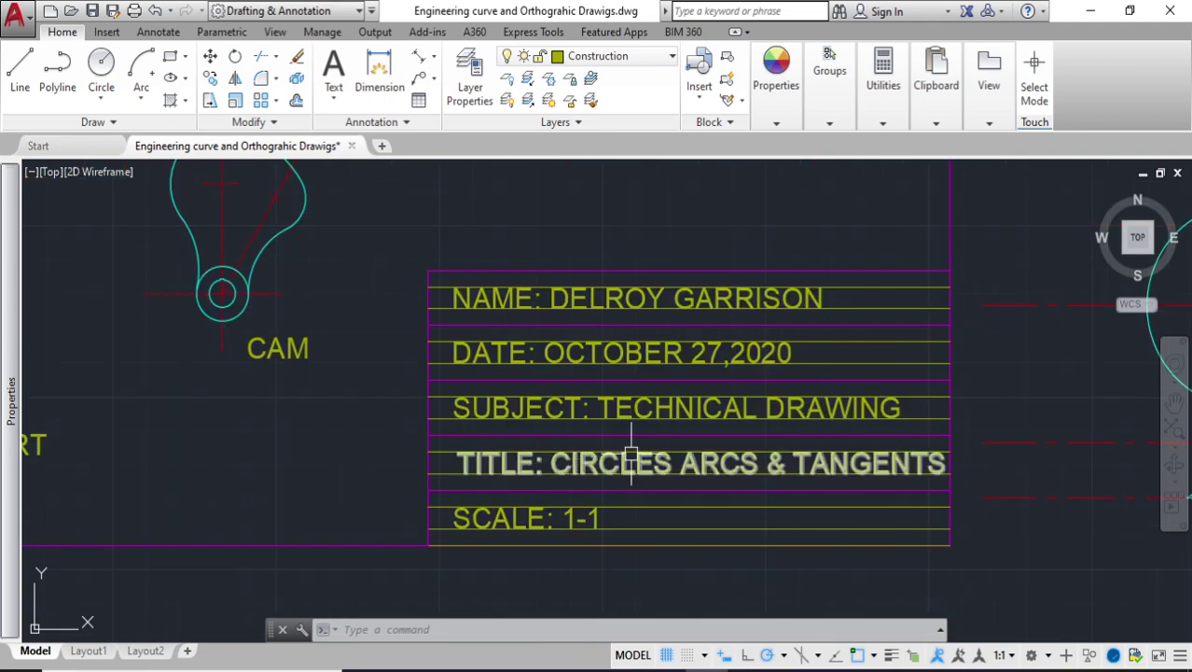
scroll(889, 461, "down", 8)
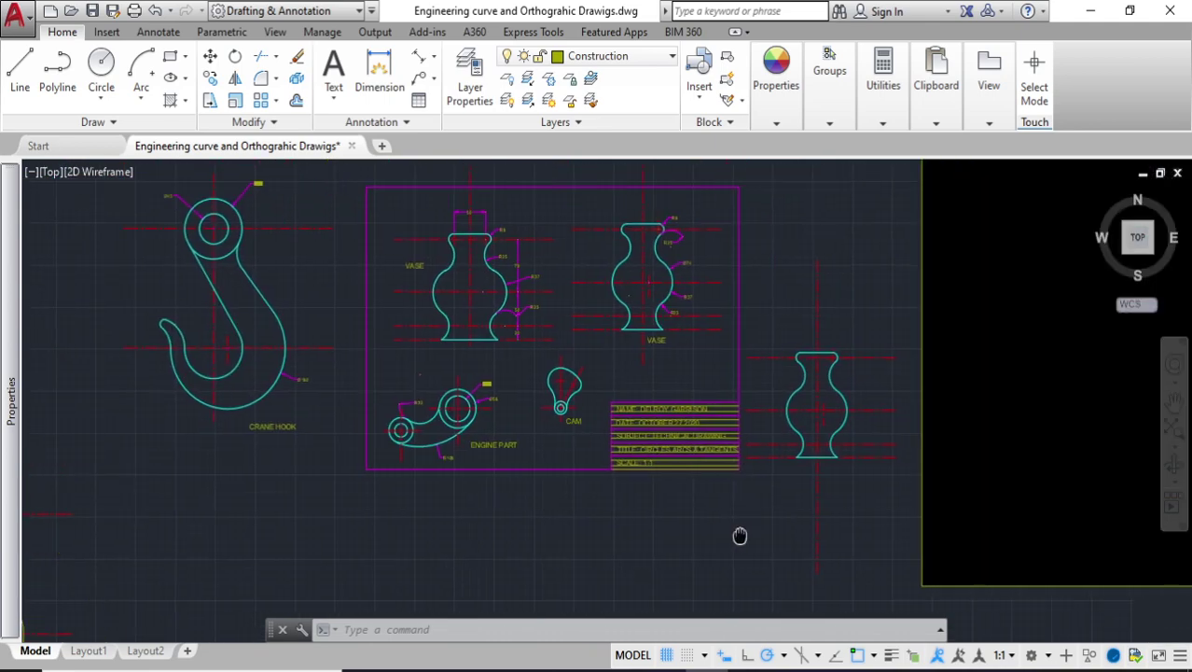
scroll(647, 492, "down", 2)
scroll(616, 471, "up", 4)
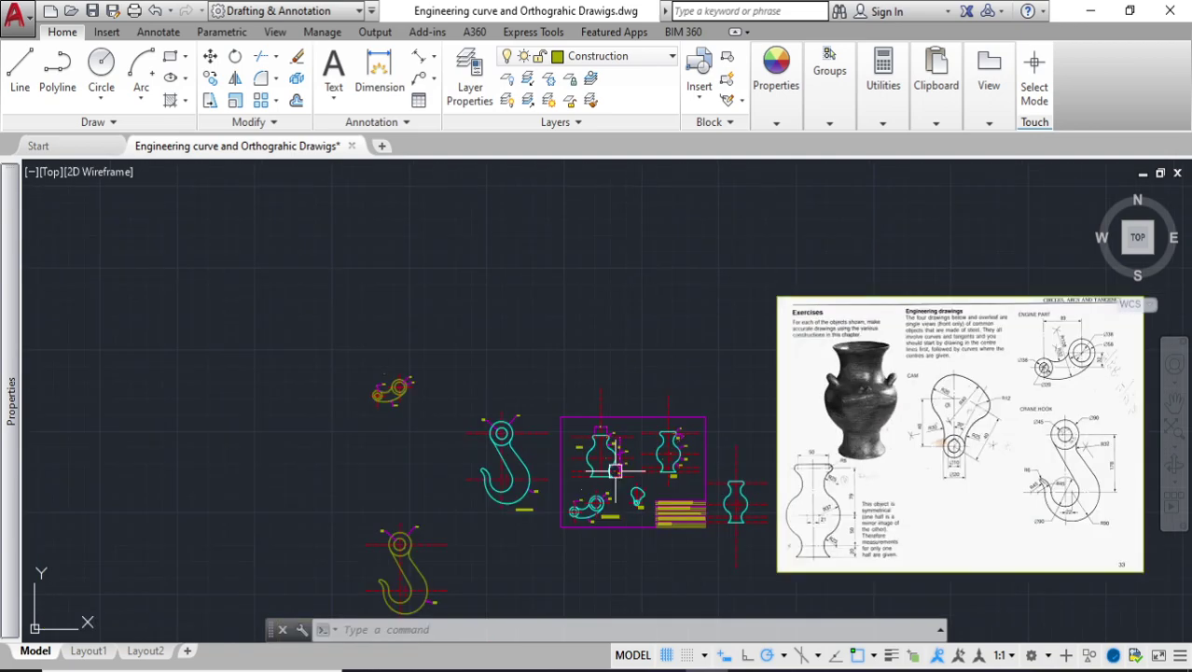
scroll(724, 602, "down", 2)
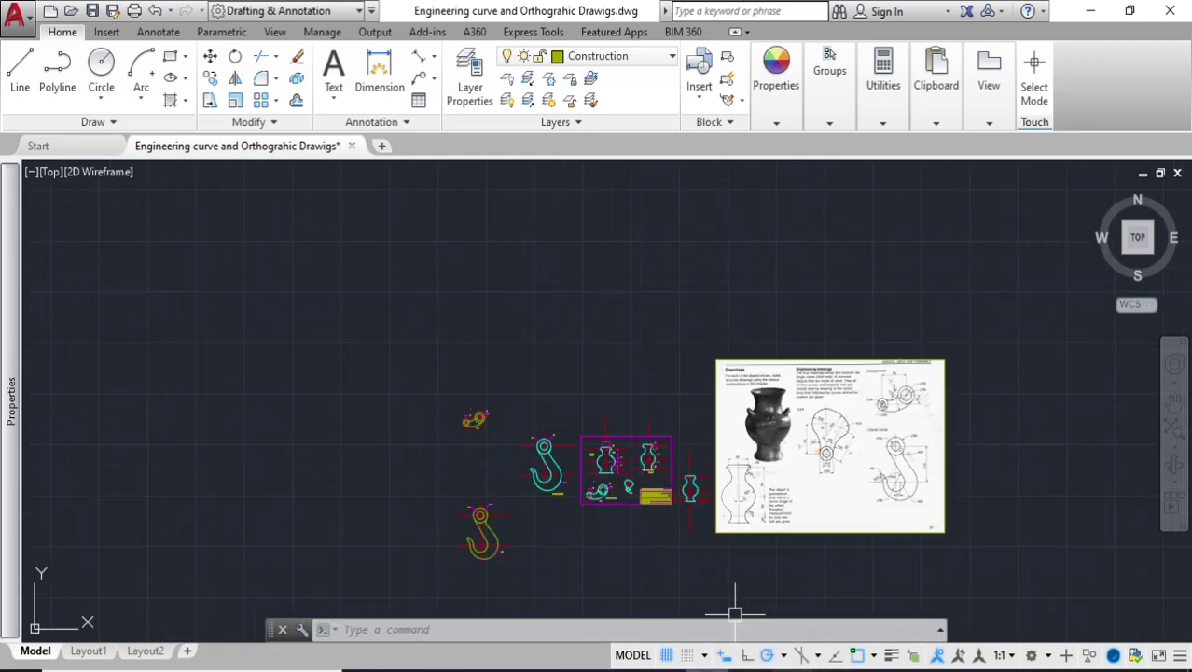